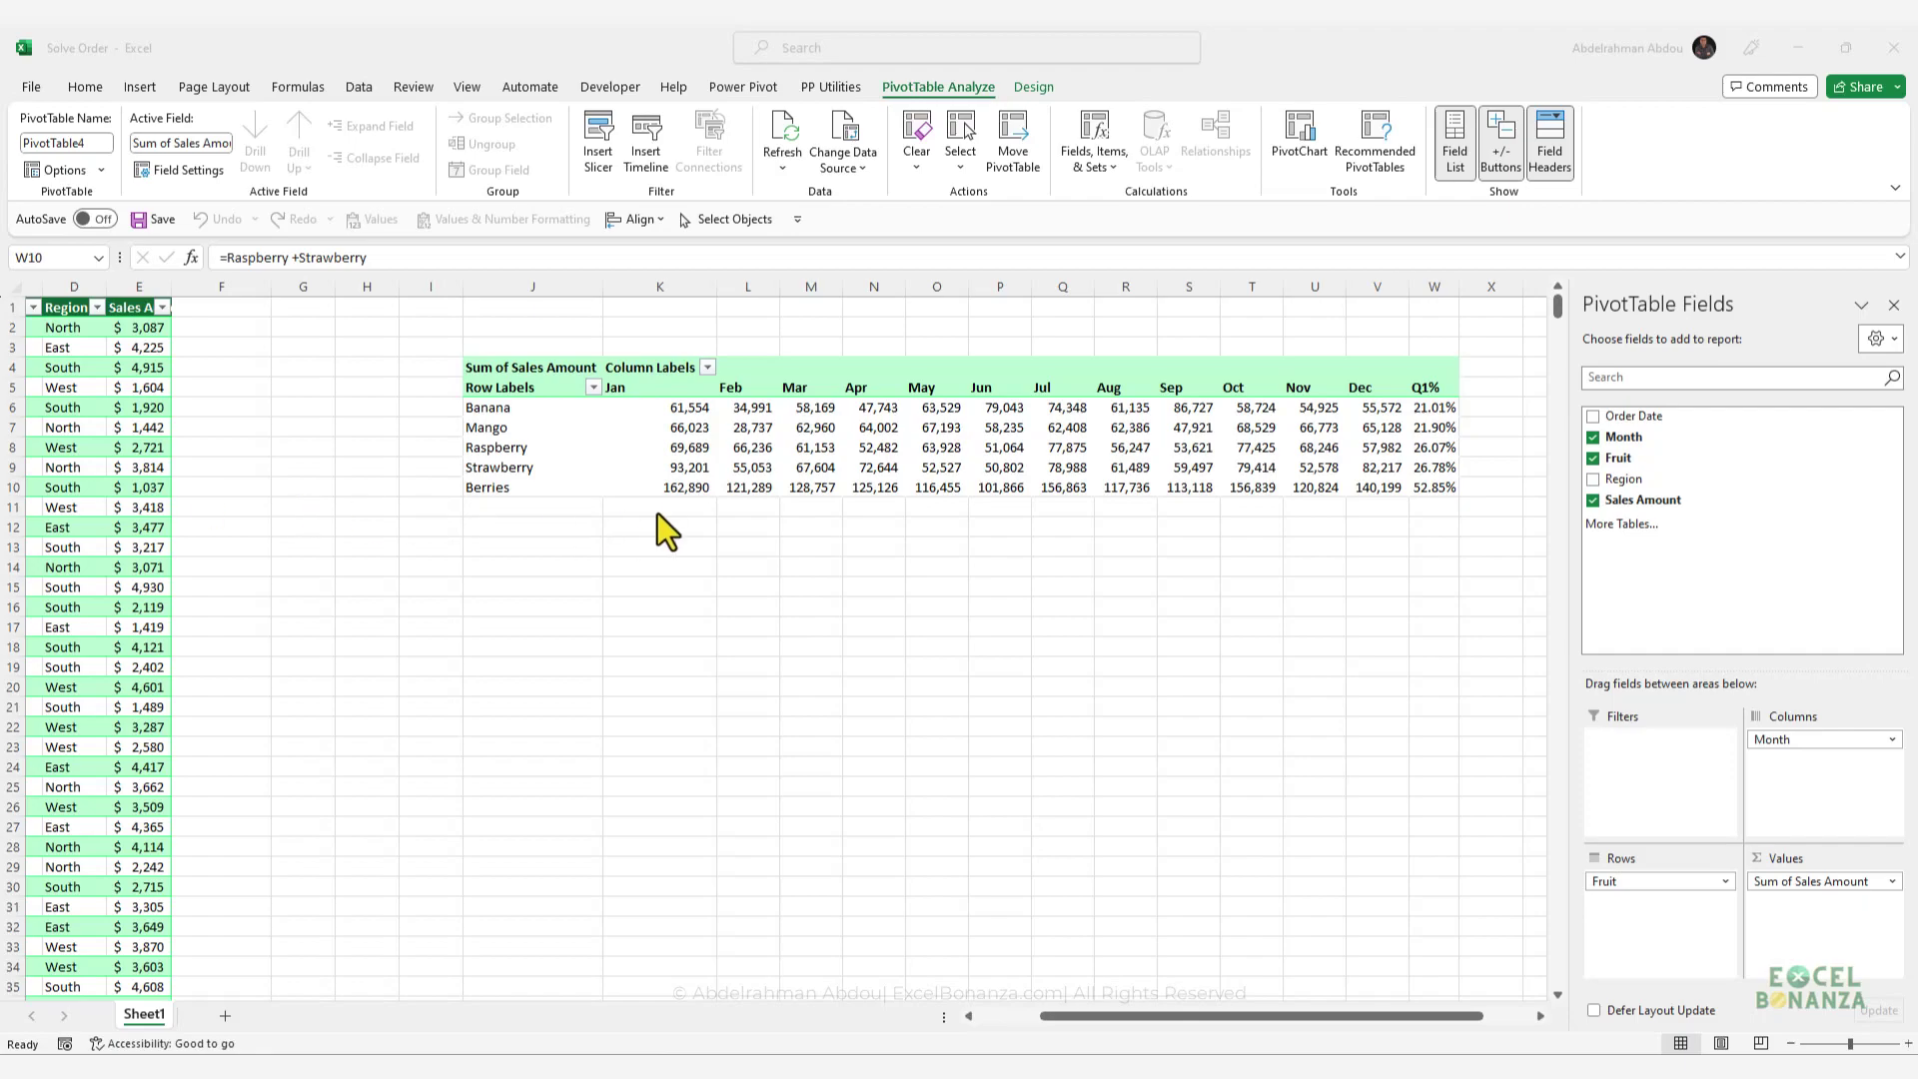
- Inspect the Berries Q1% result, Raspberry's sales and the source Fruit data, then select Berries
click(1439, 487)
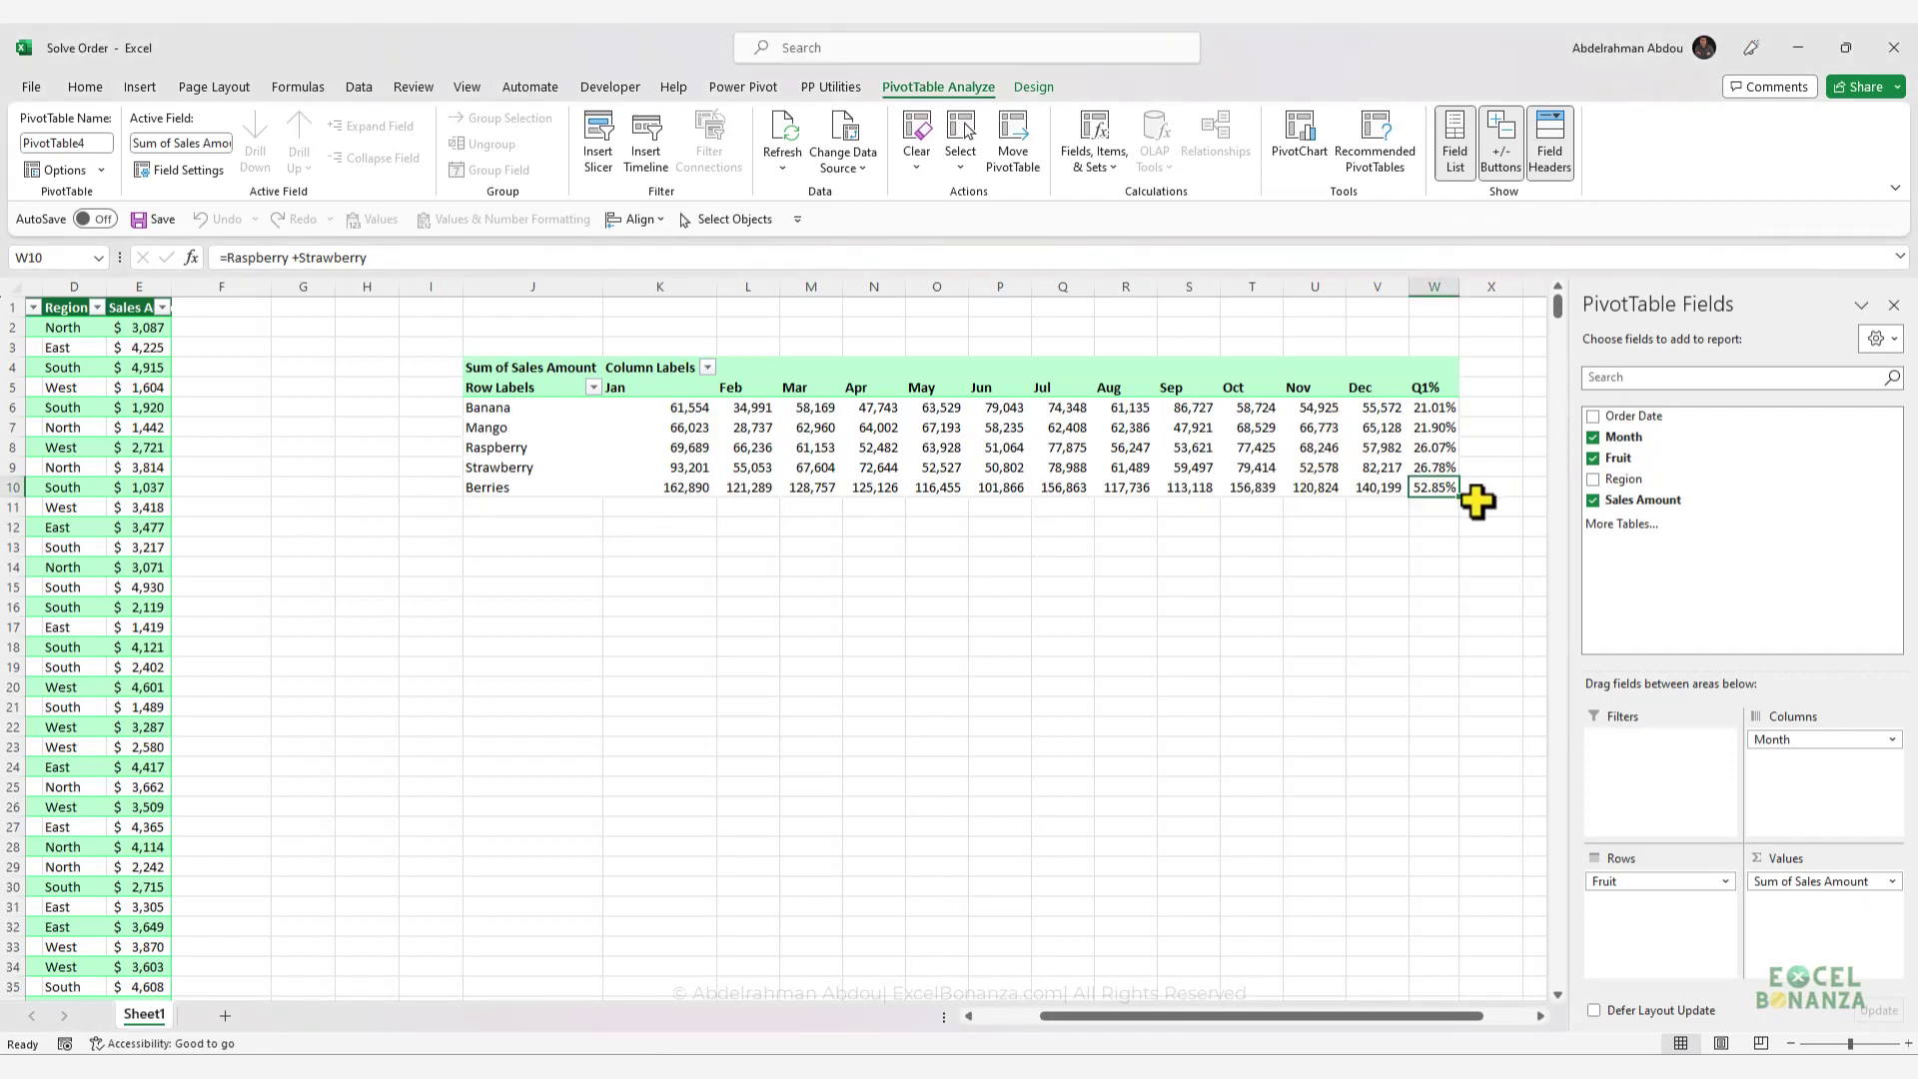
click(815, 449)
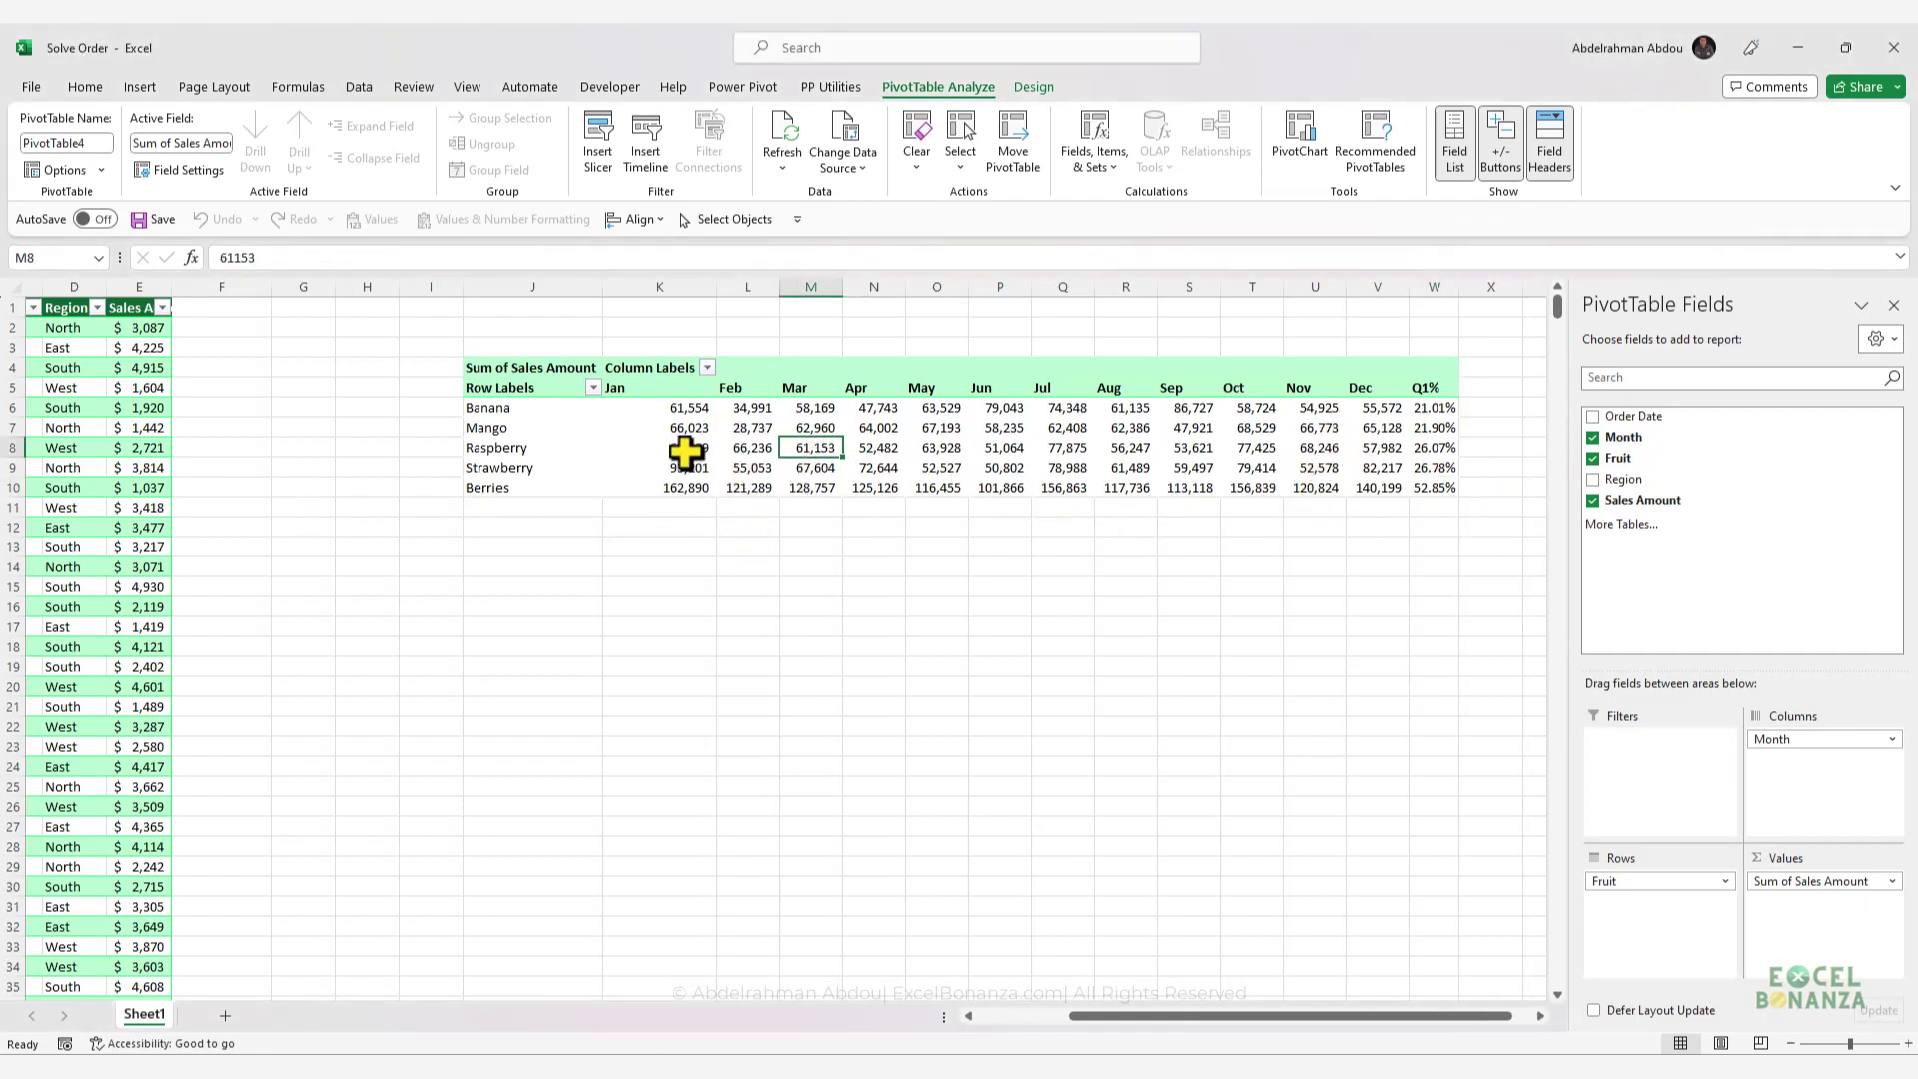
drag(1079, 1016, 987, 1017)
click(253, 450)
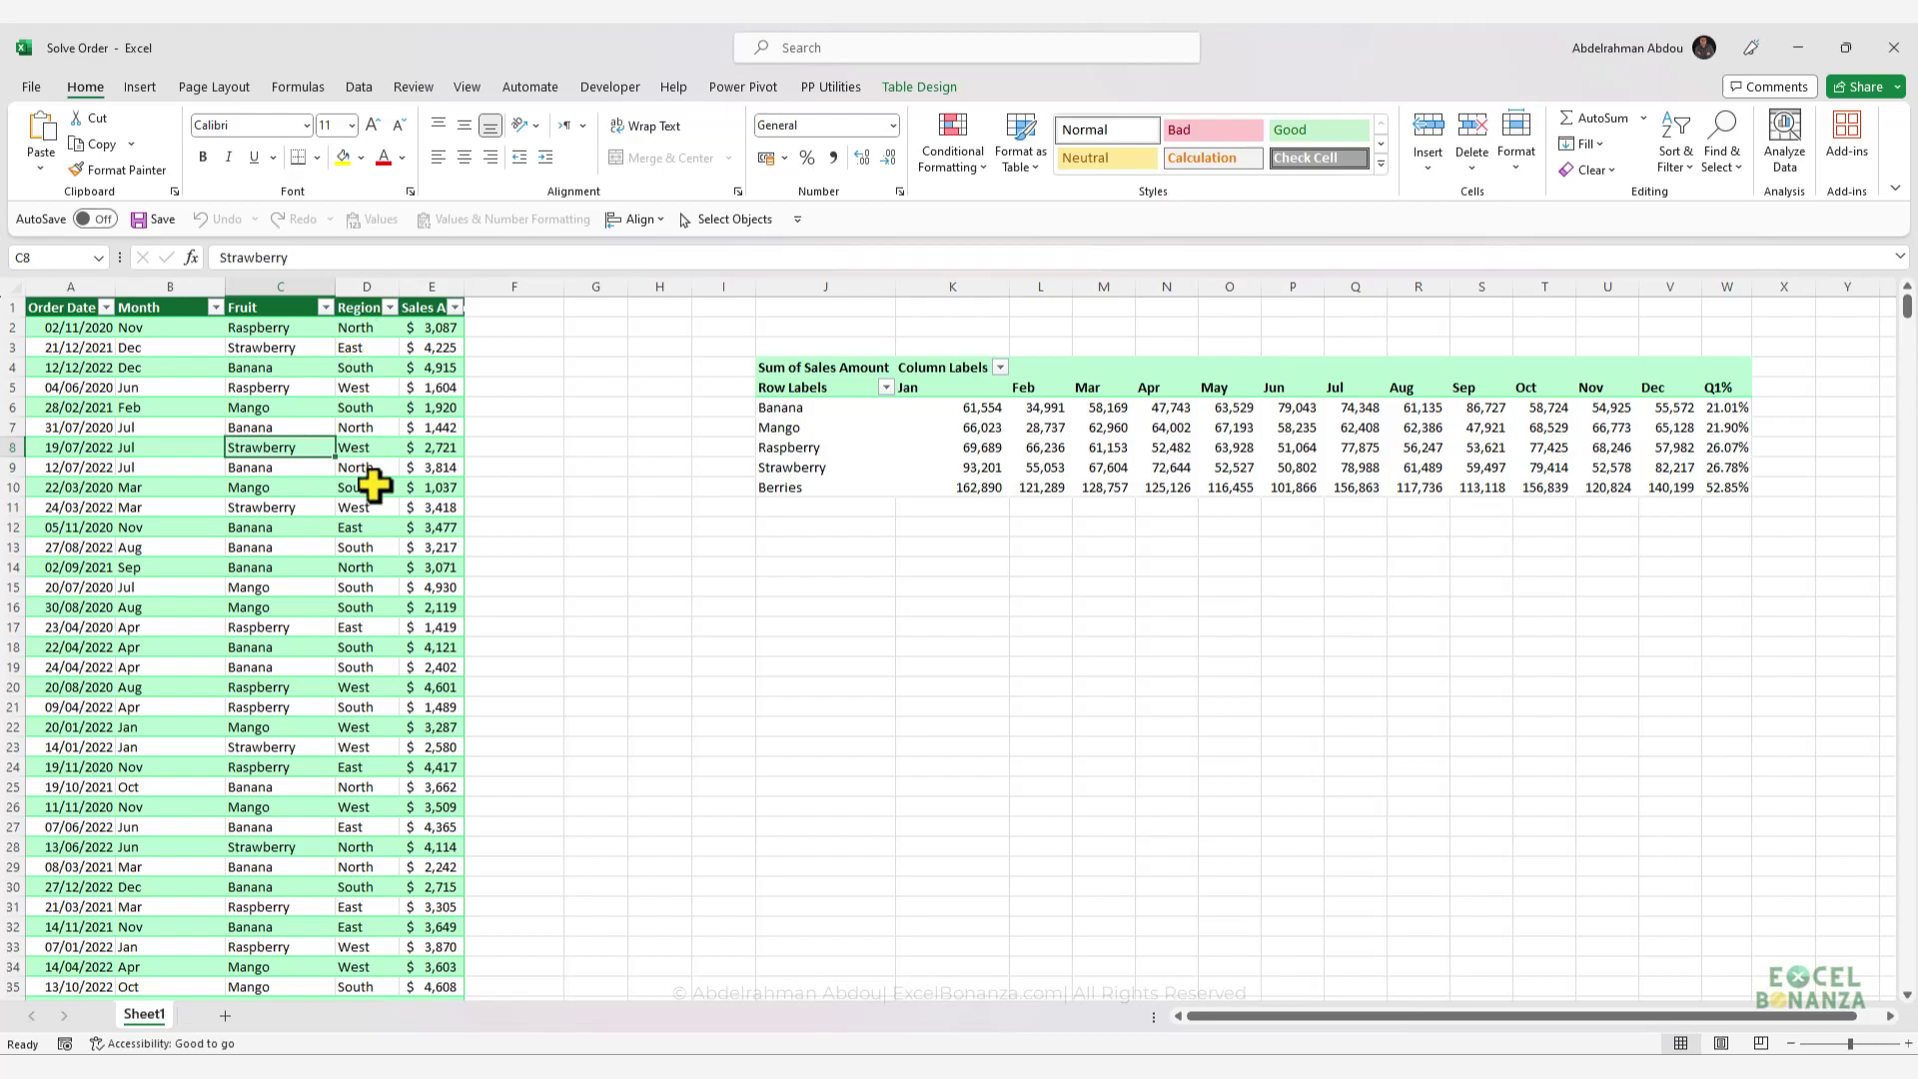
click(985, 451)
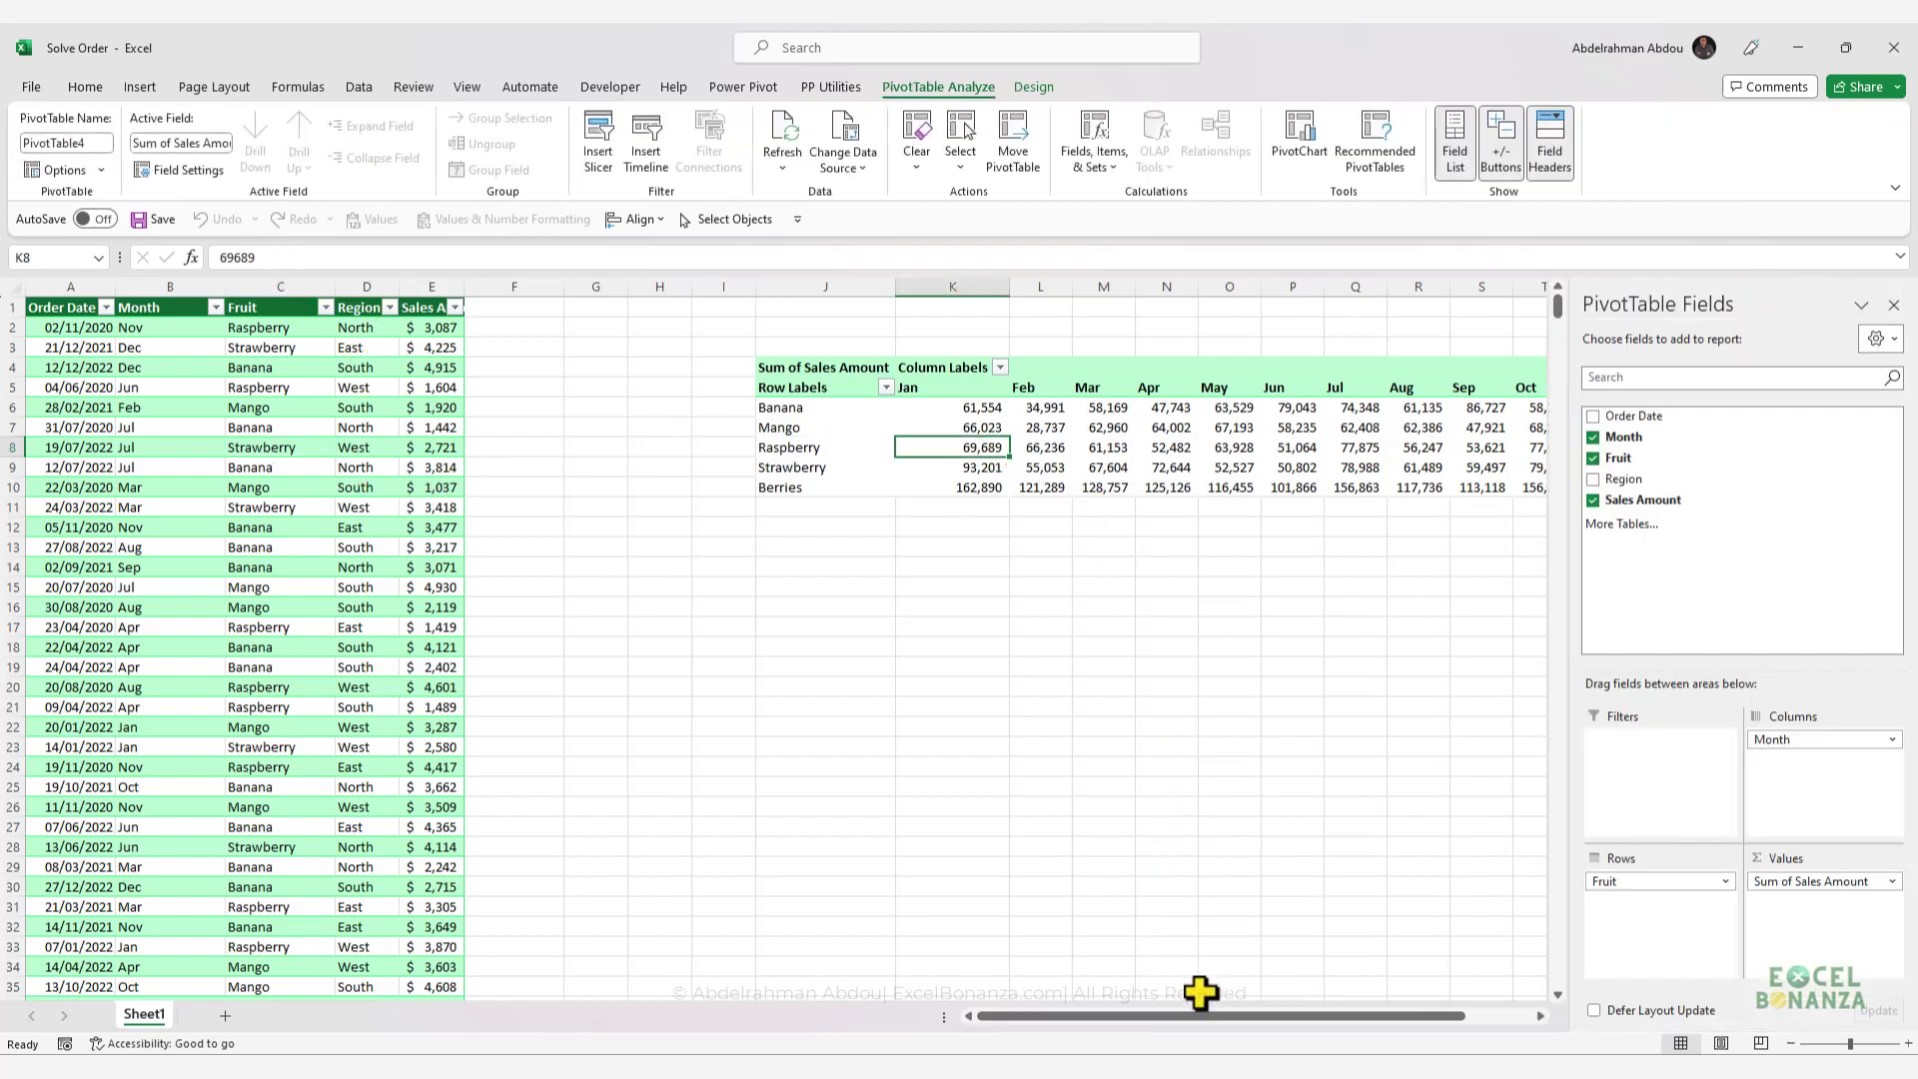
drag(1200, 1014, 1312, 1019)
click(473, 473)
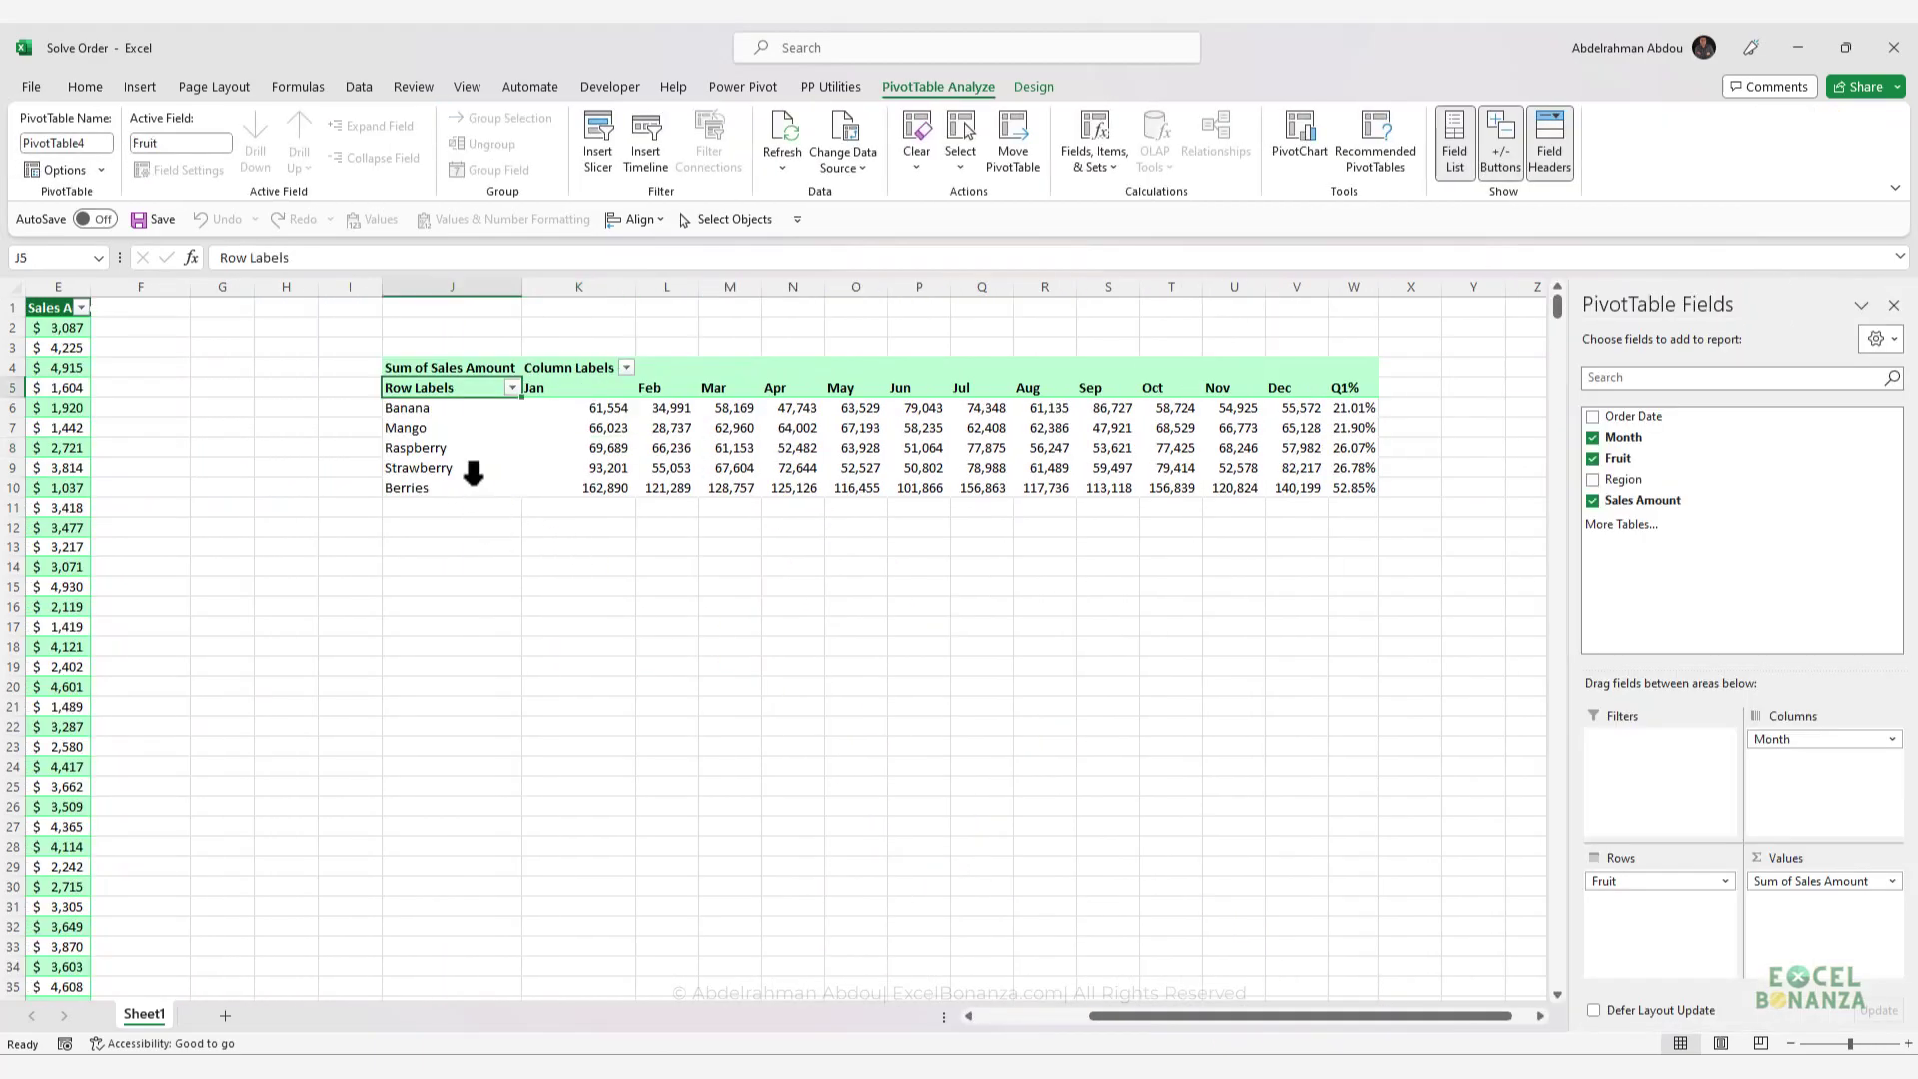
click(495, 487)
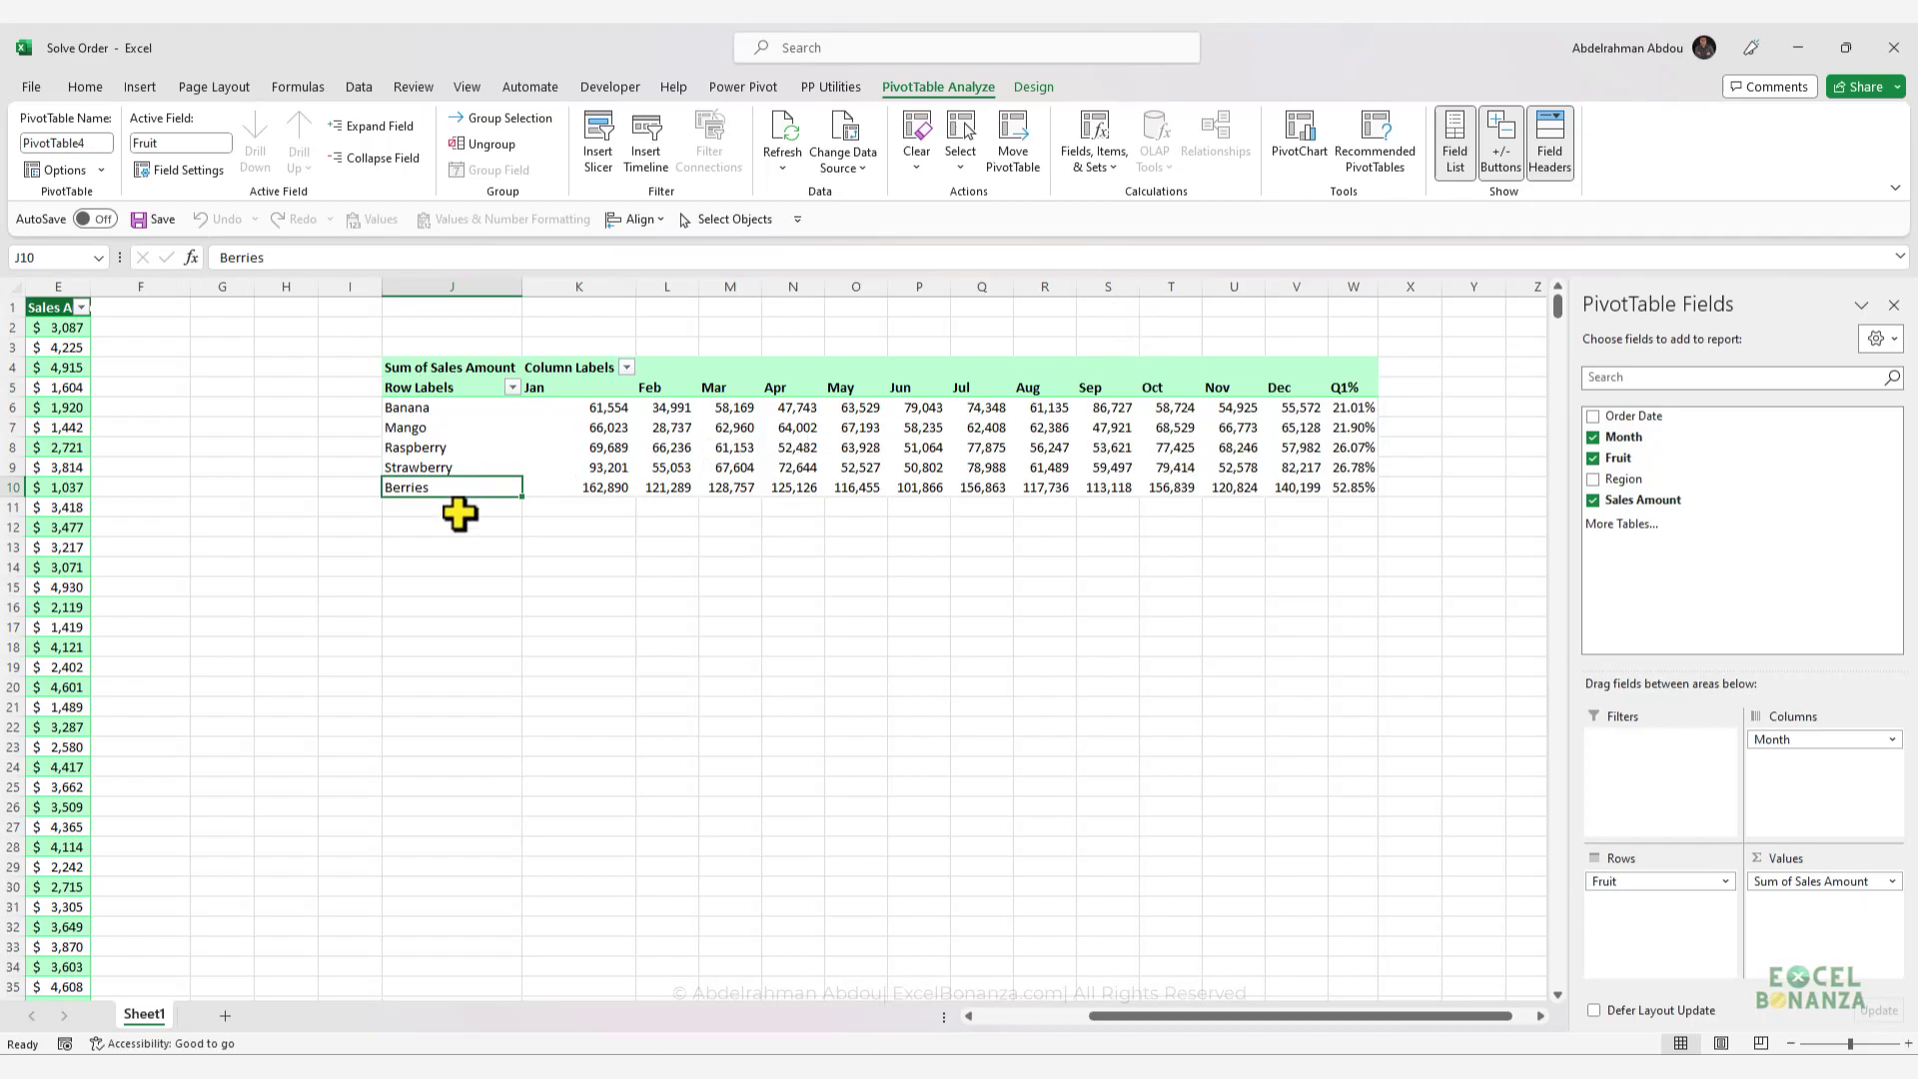
- Glance at the Fields, Items & Sets options, then select the fruit row labels and Raspberry's January value
click(1117, 160)
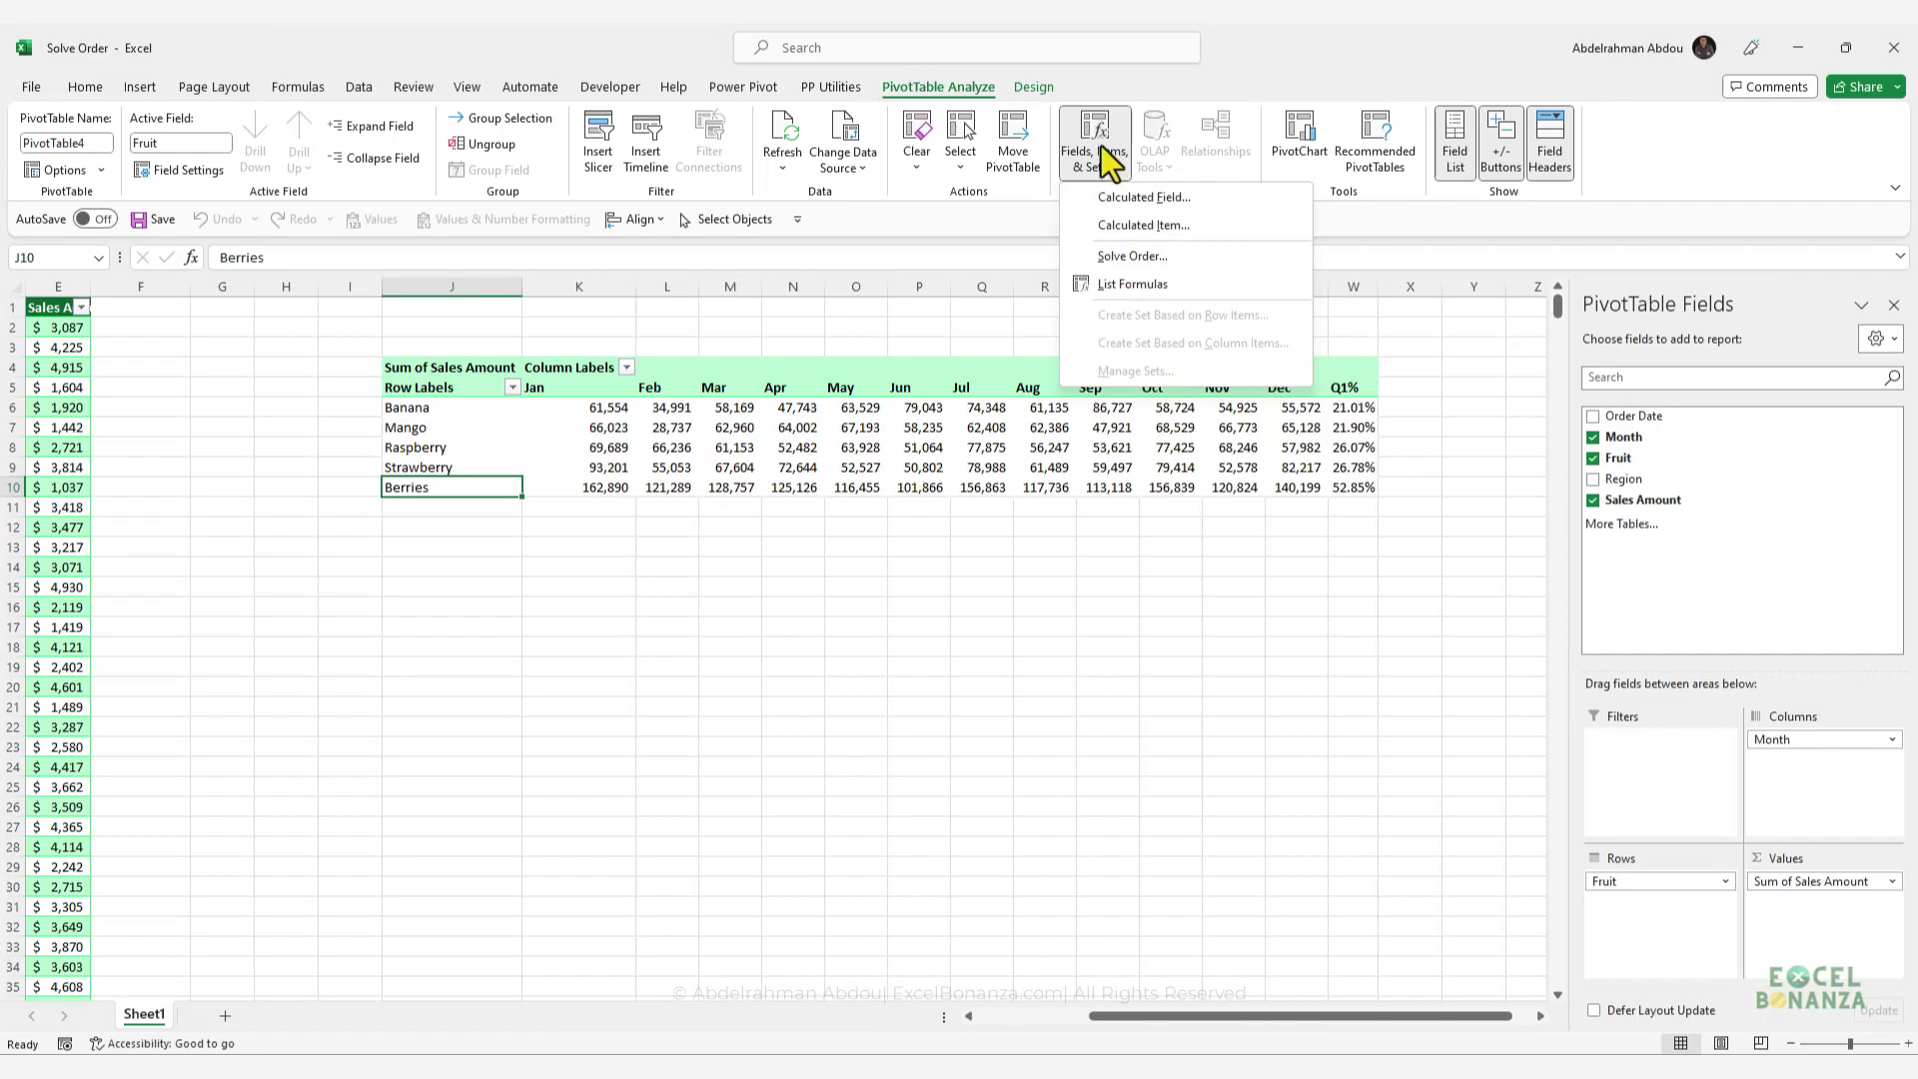
click(455, 494)
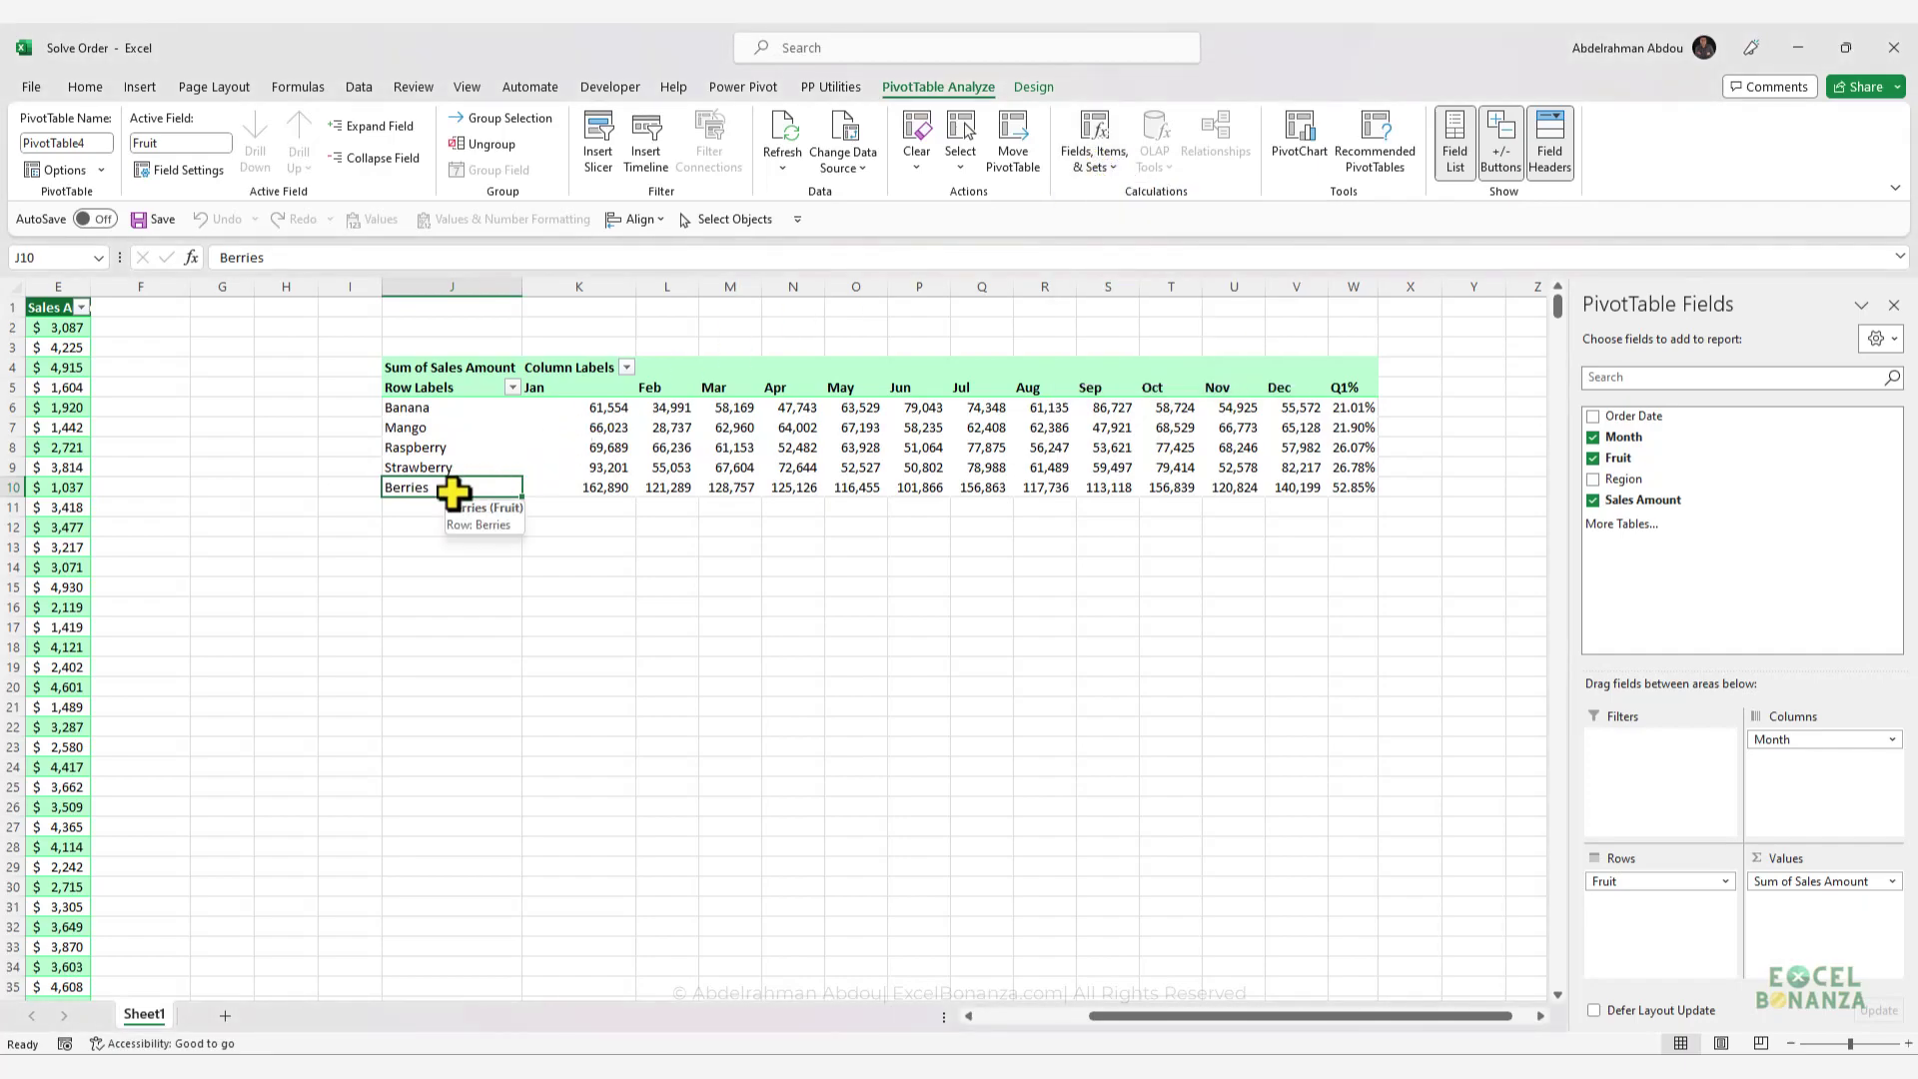
click(458, 468)
click(448, 428)
click(447, 470)
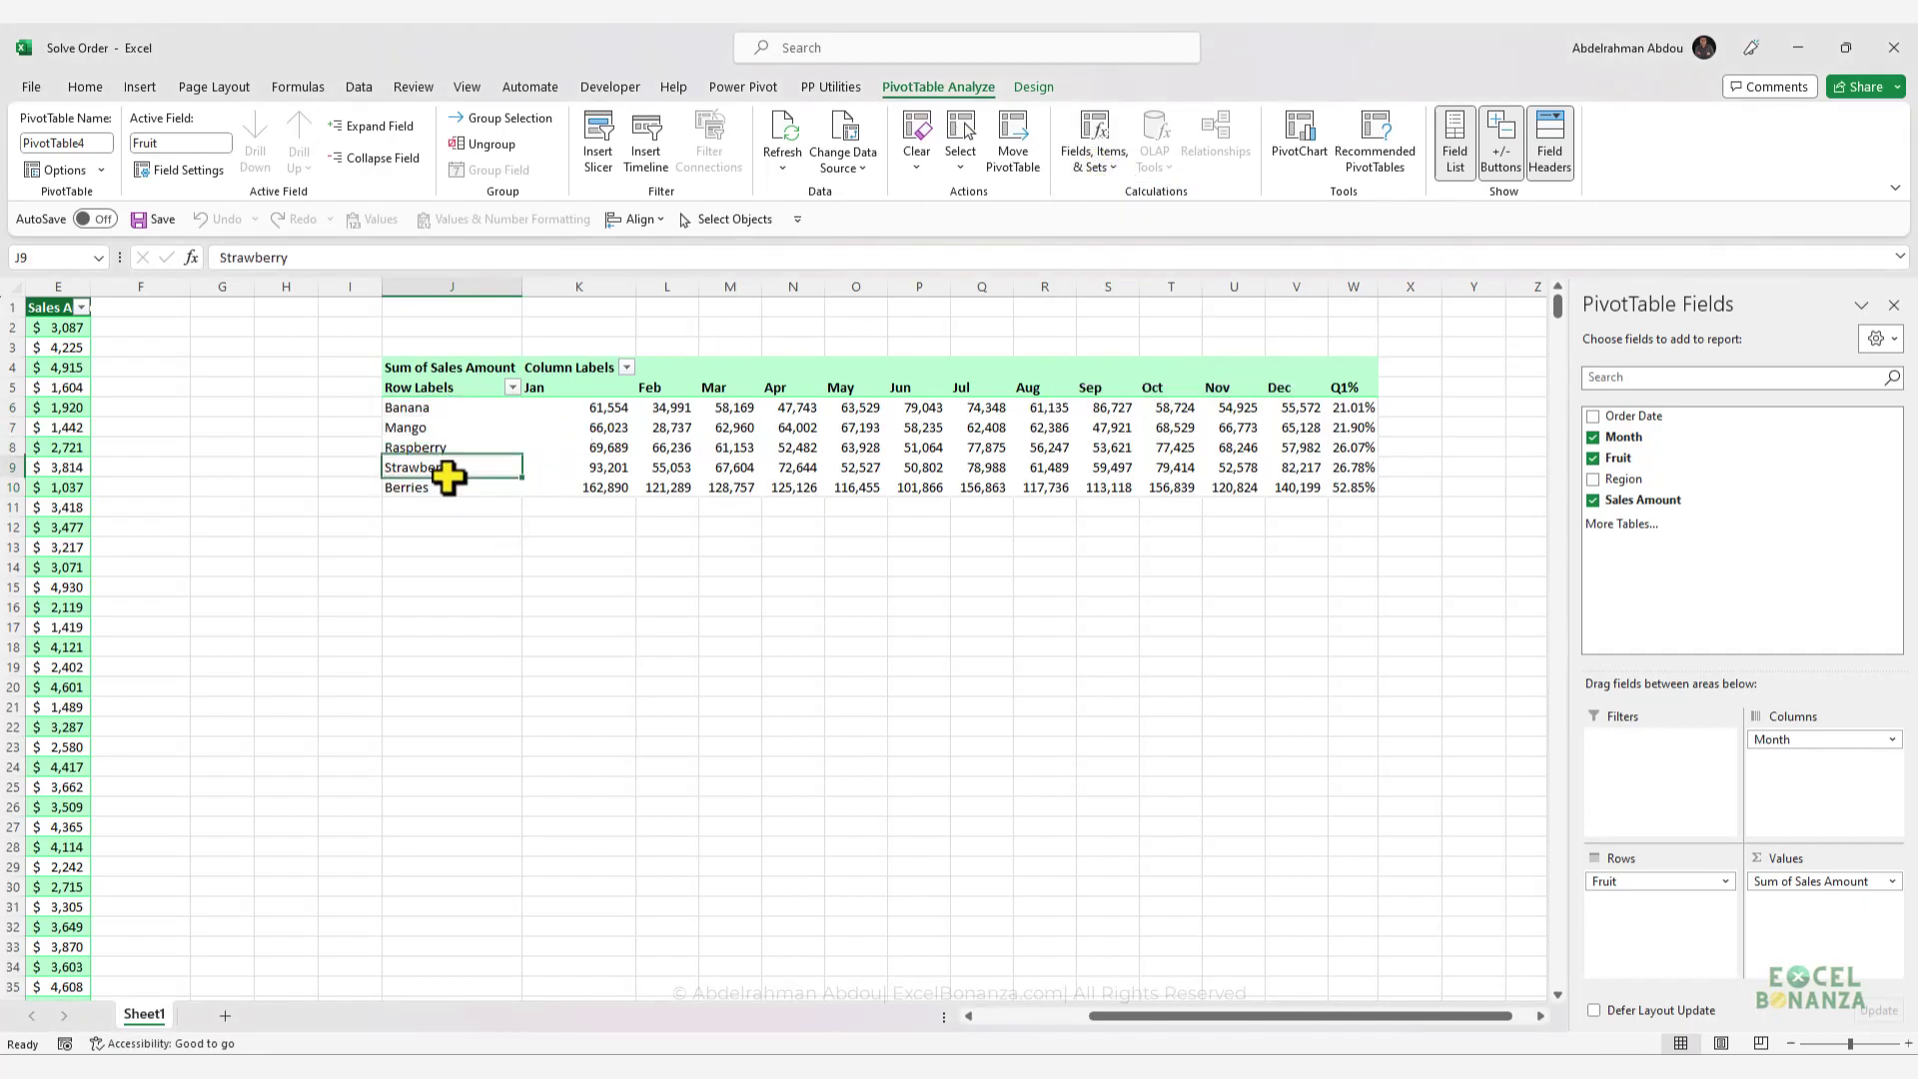
drag(483, 487, 466, 411)
click(515, 451)
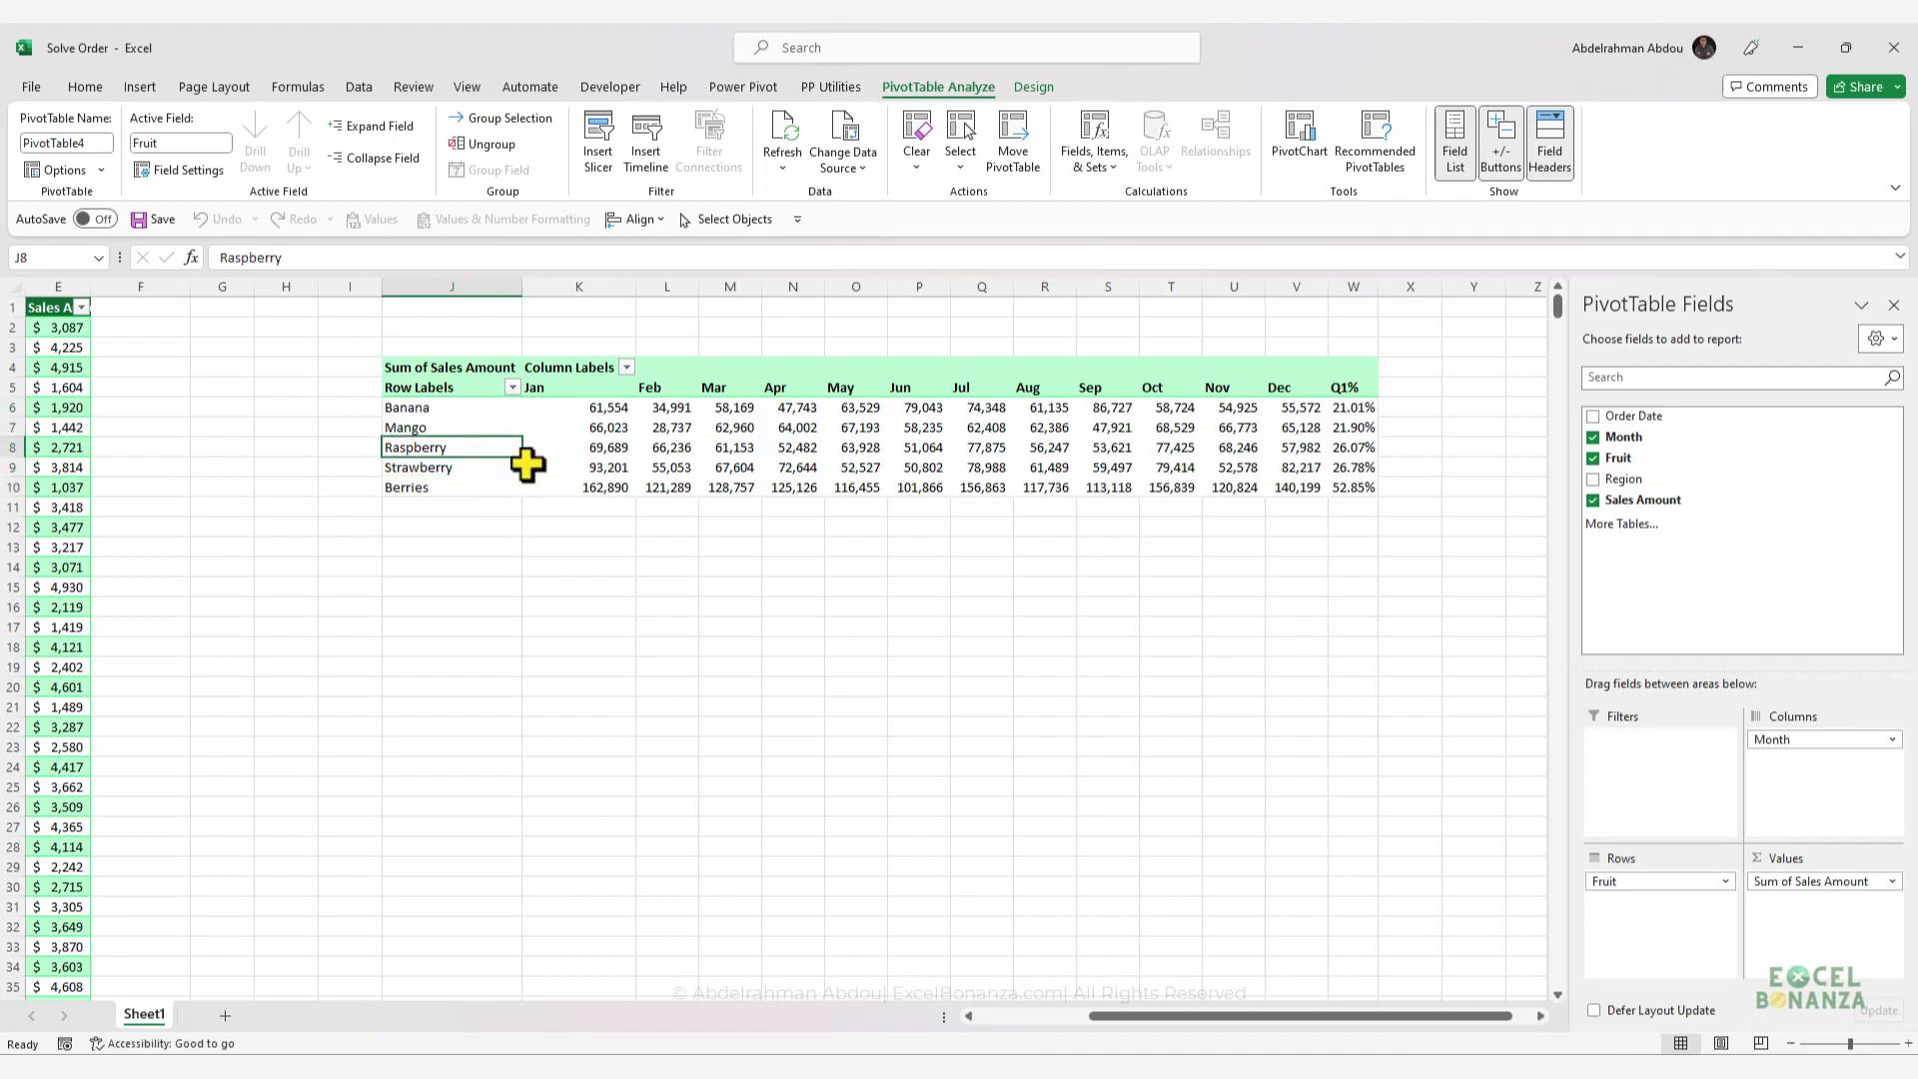
click(589, 453)
- Reopen the Fields, Items & Sets menu from PivotTable Analyze with the Berries row label selected
click(1114, 166)
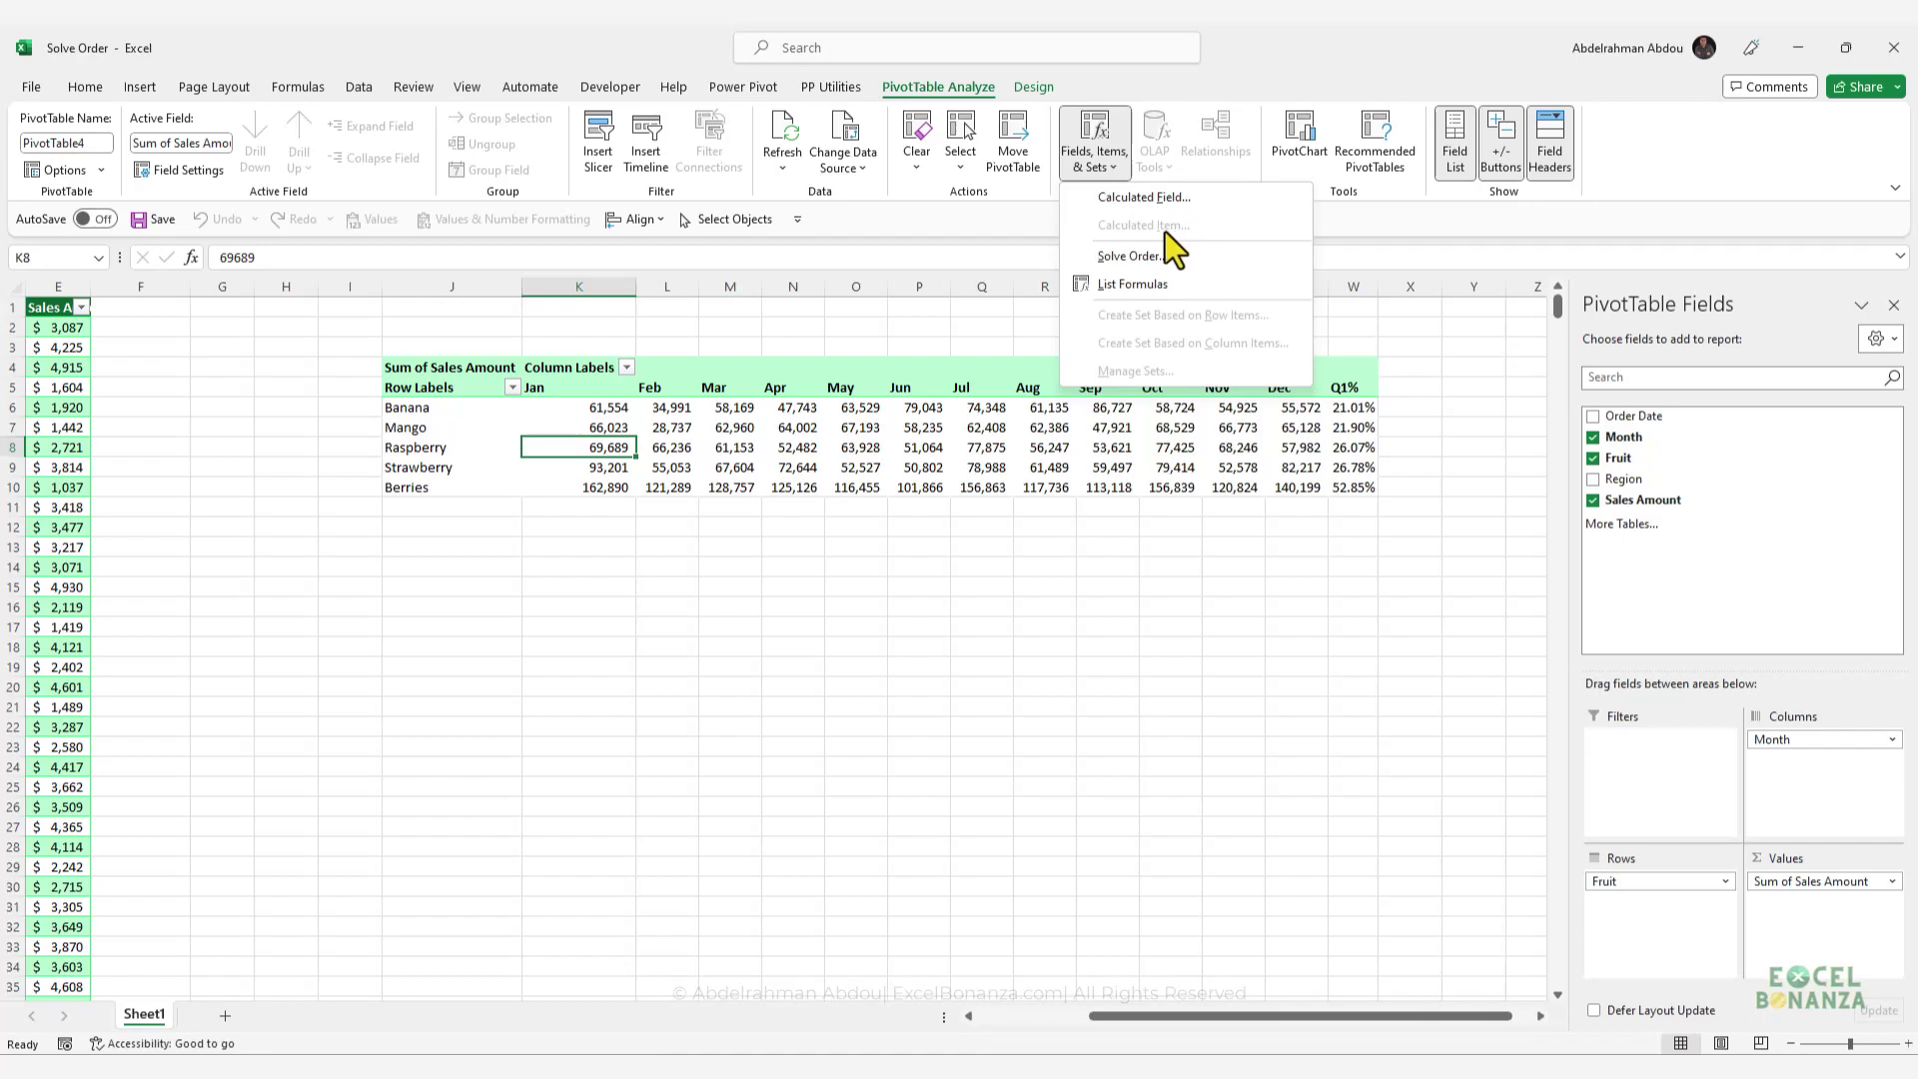
click(458, 490)
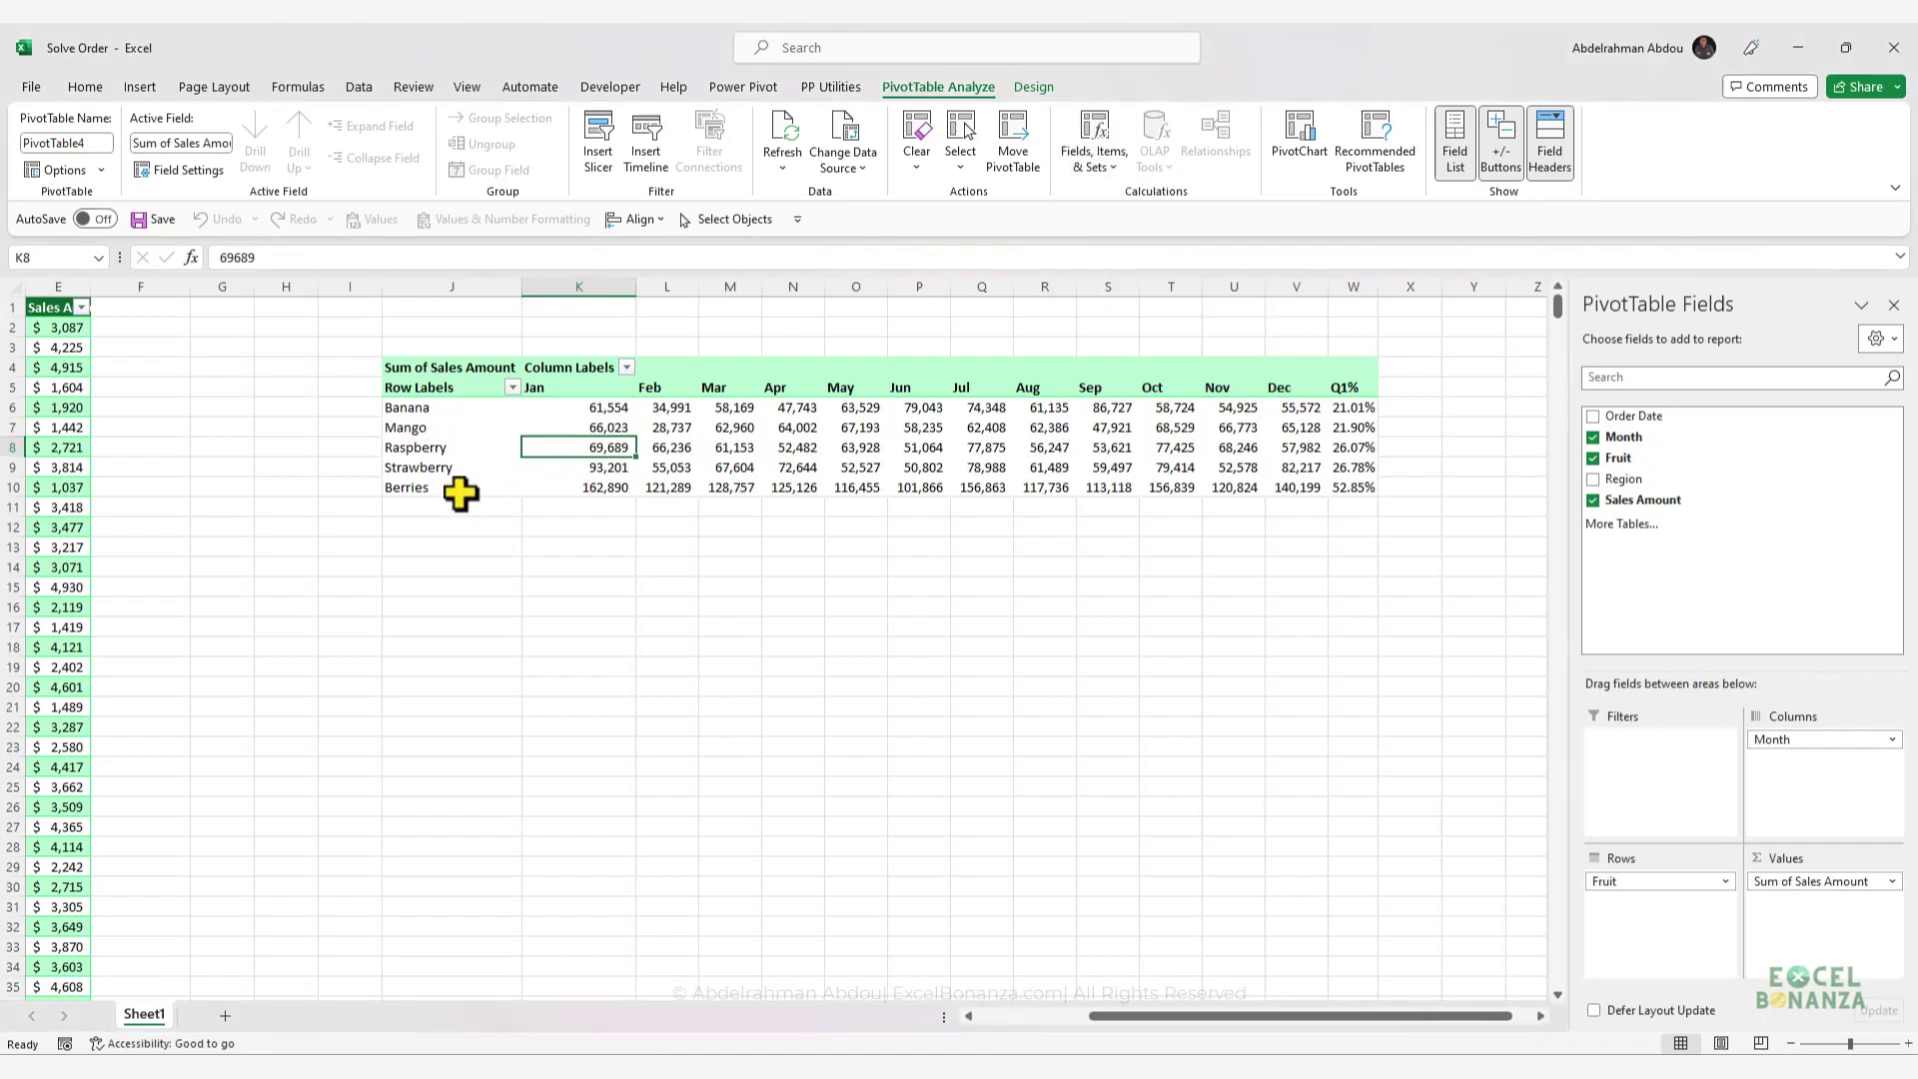
click(462, 489)
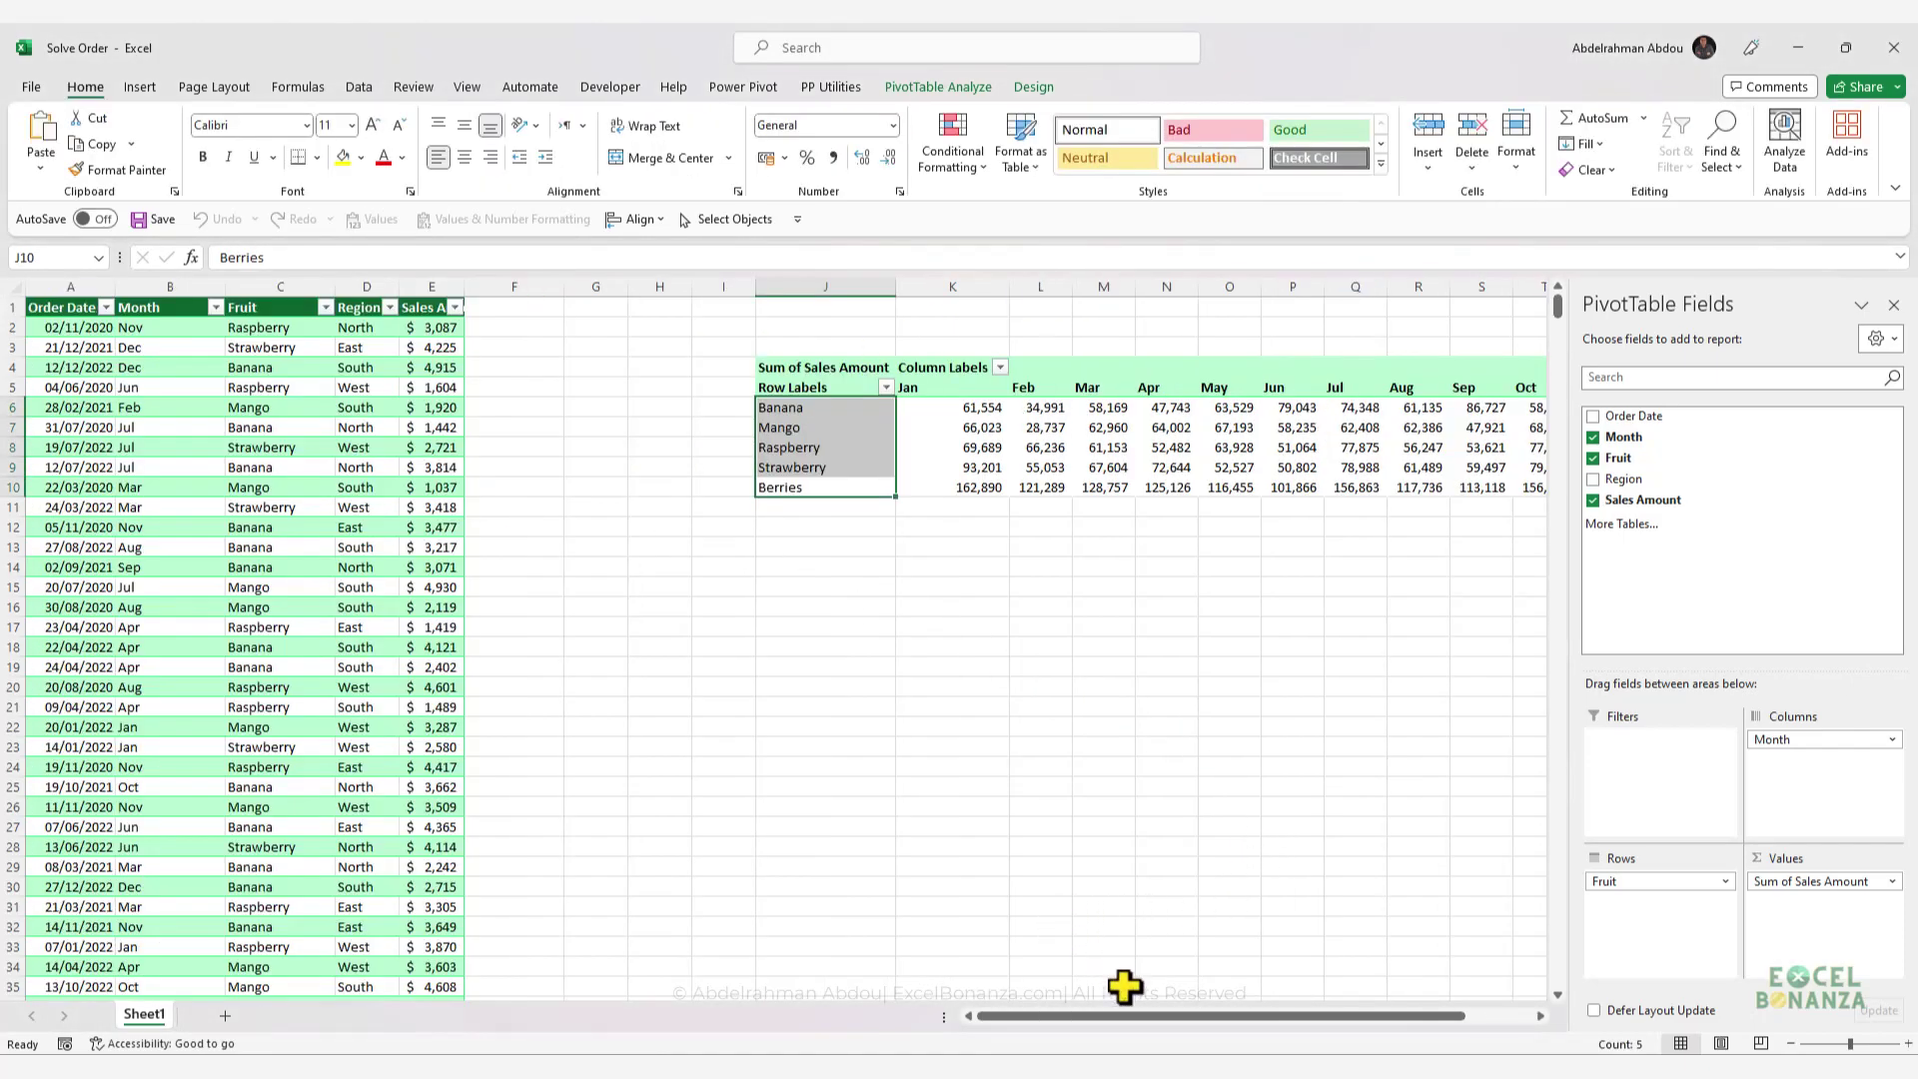
drag(1125, 1016, 1179, 1019)
key(Up)
key(Up)
click(961, 90)
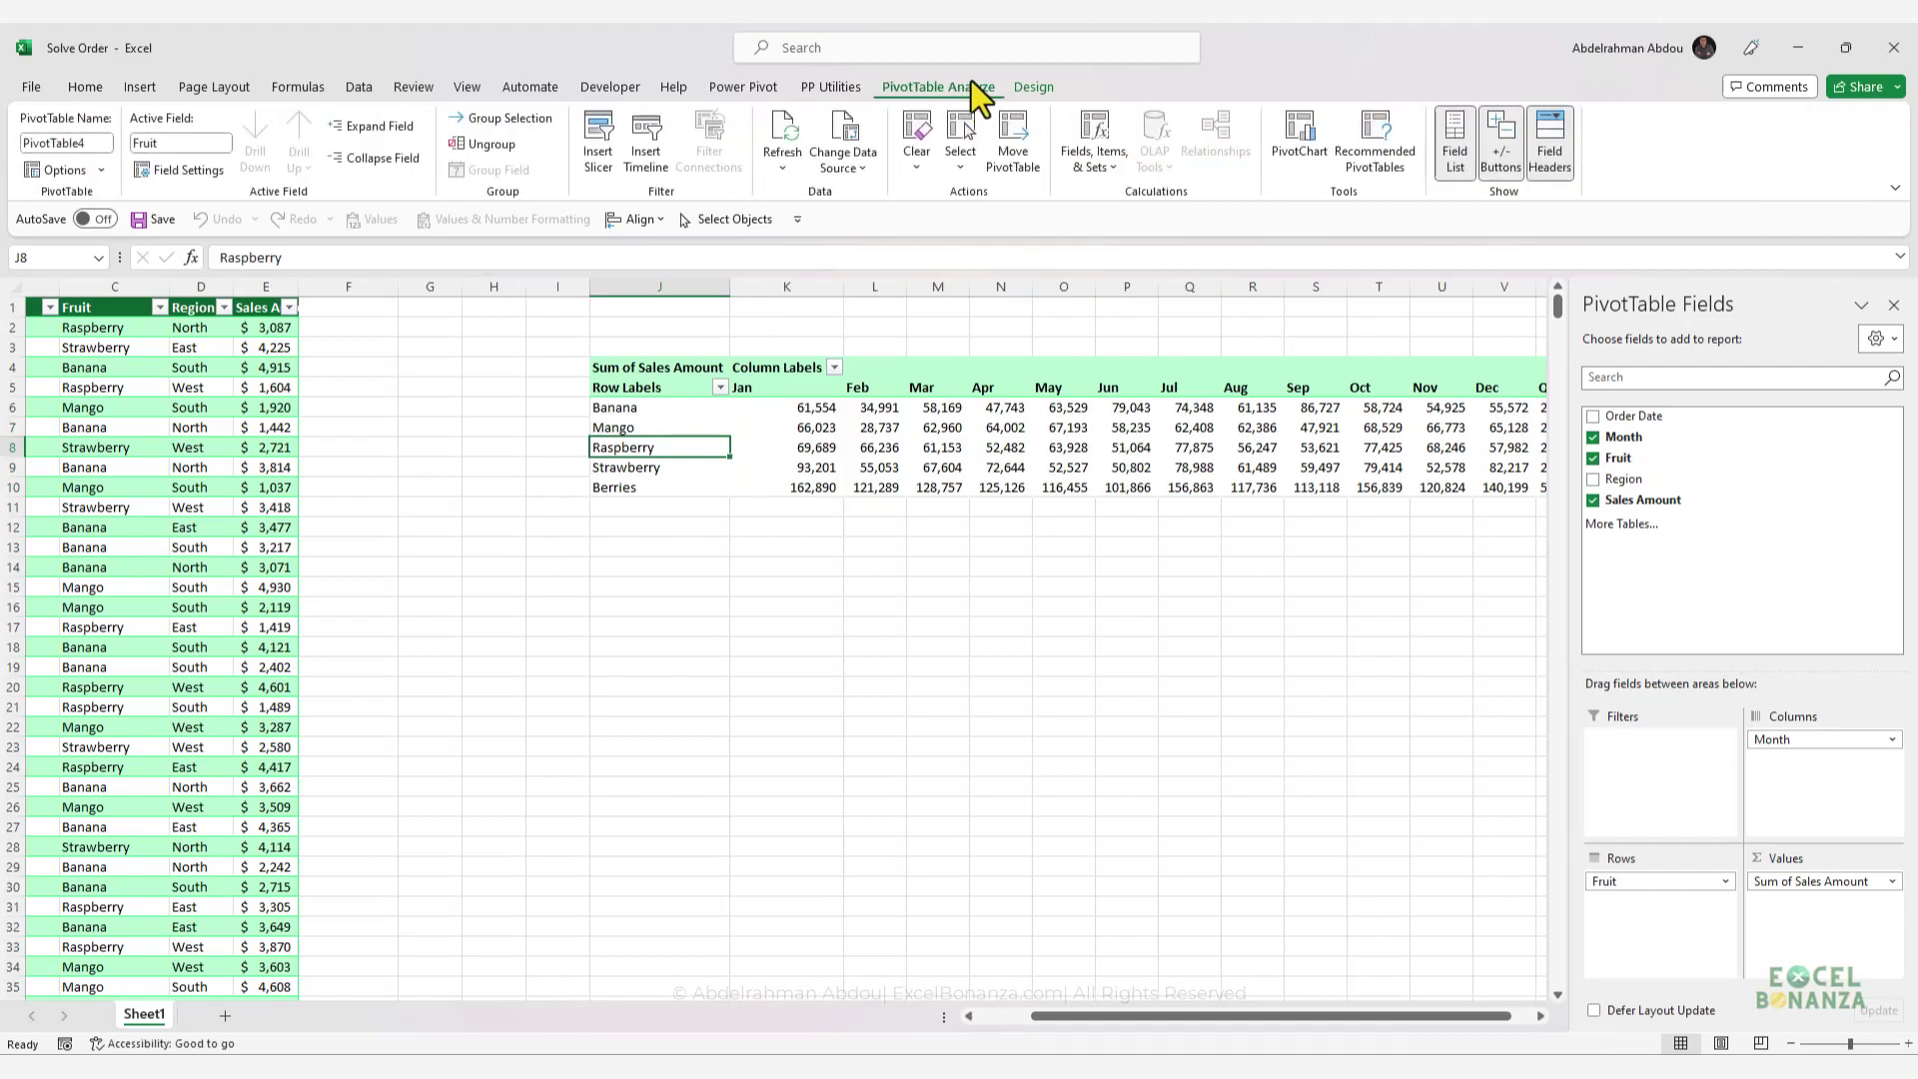
click(1099, 155)
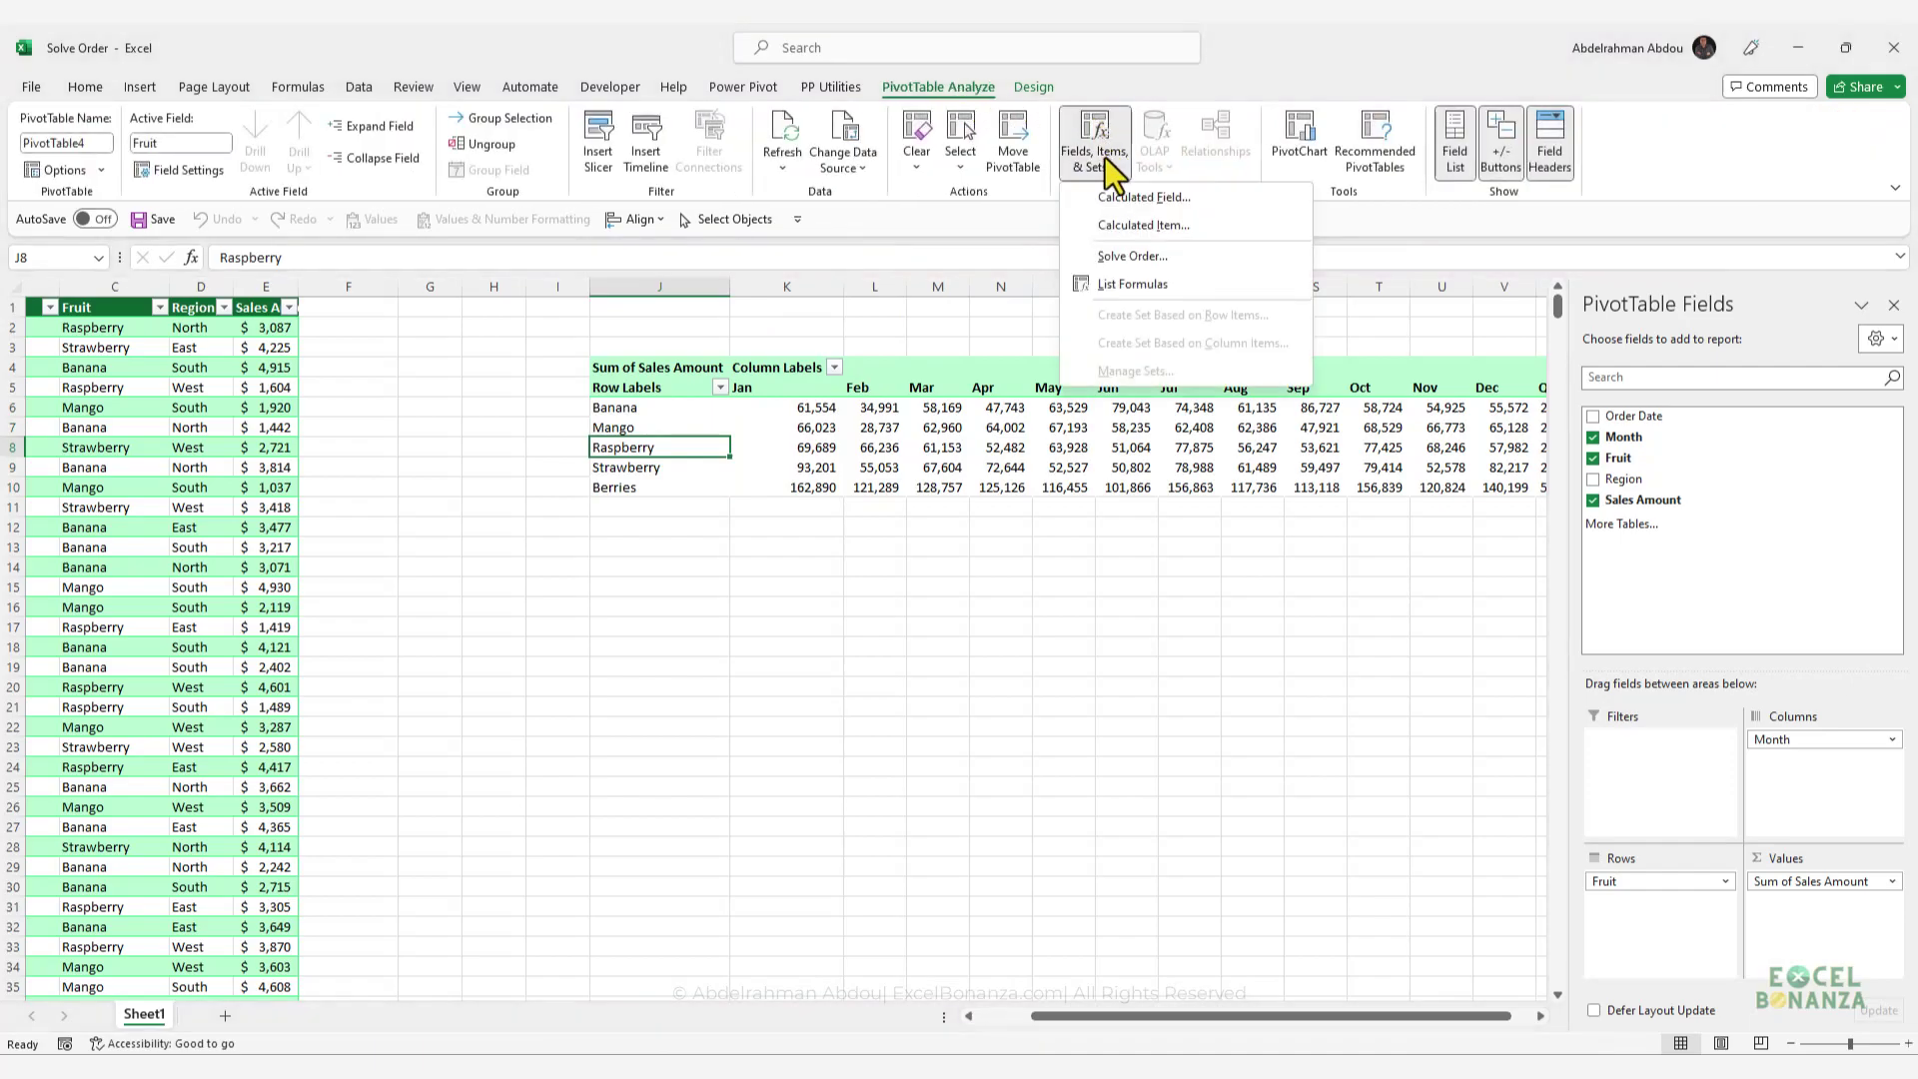
- View the Berries calculated item formula =Raspberry + Strawberry and close the editor unchanged
click(1137, 225)
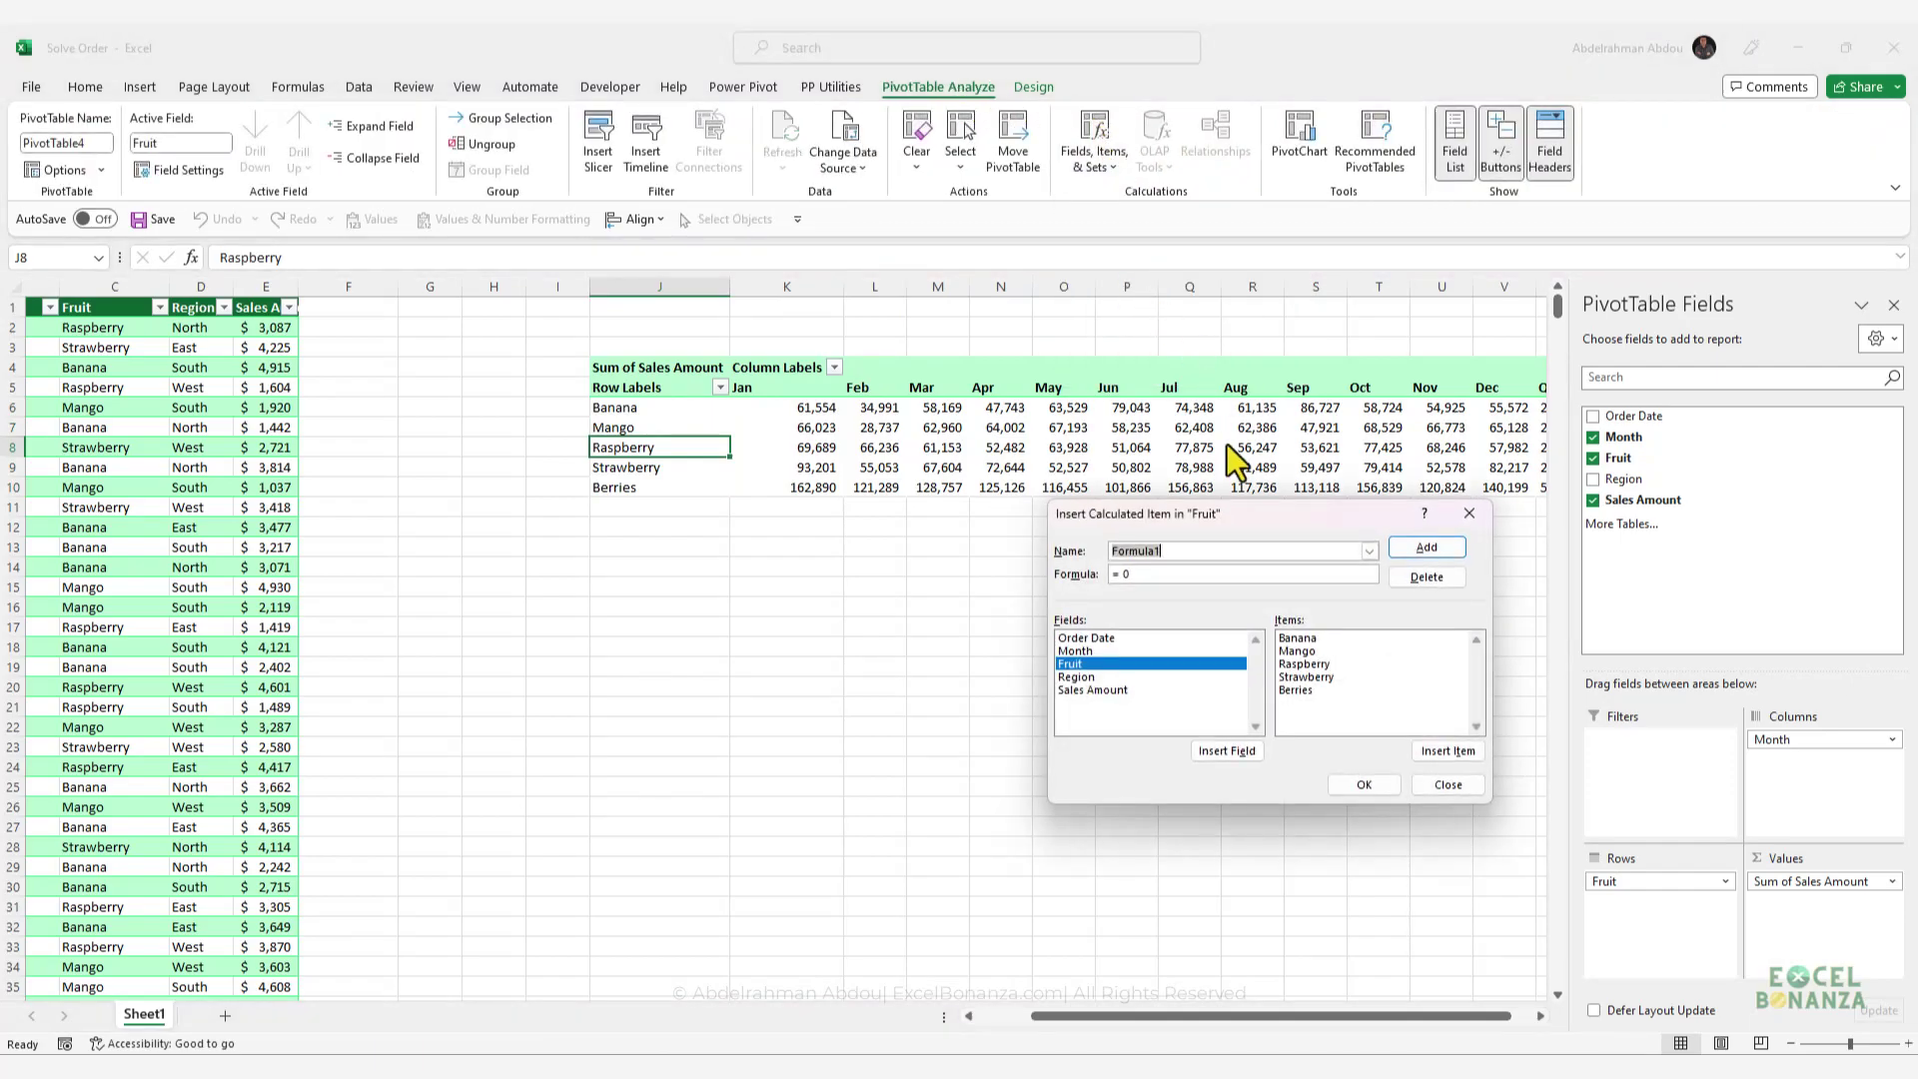
click(1369, 550)
click(1283, 571)
drag(1185, 516, 955, 541)
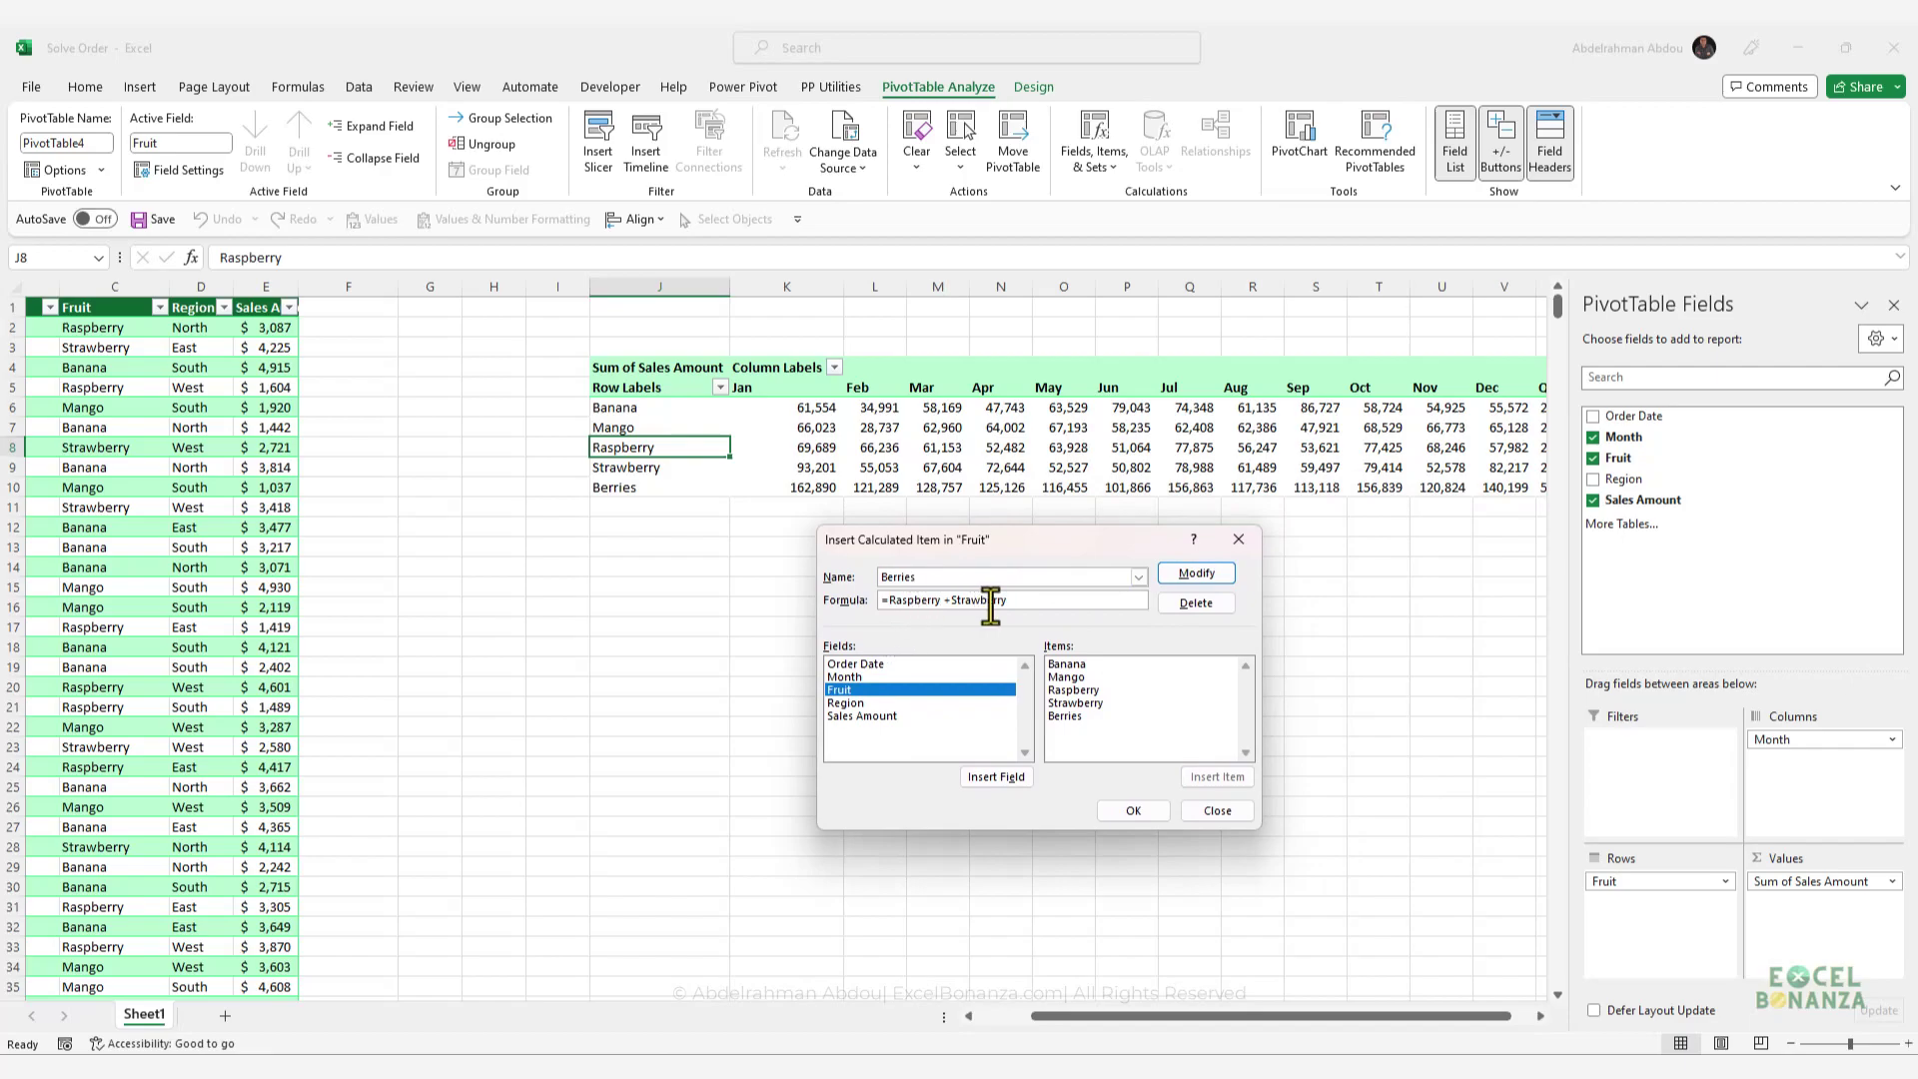
click(1217, 810)
- Check that Berries' Jan 162,890 and Feb 121,289 equal Raspberry plus Strawberry, then select Q1%
click(809, 490)
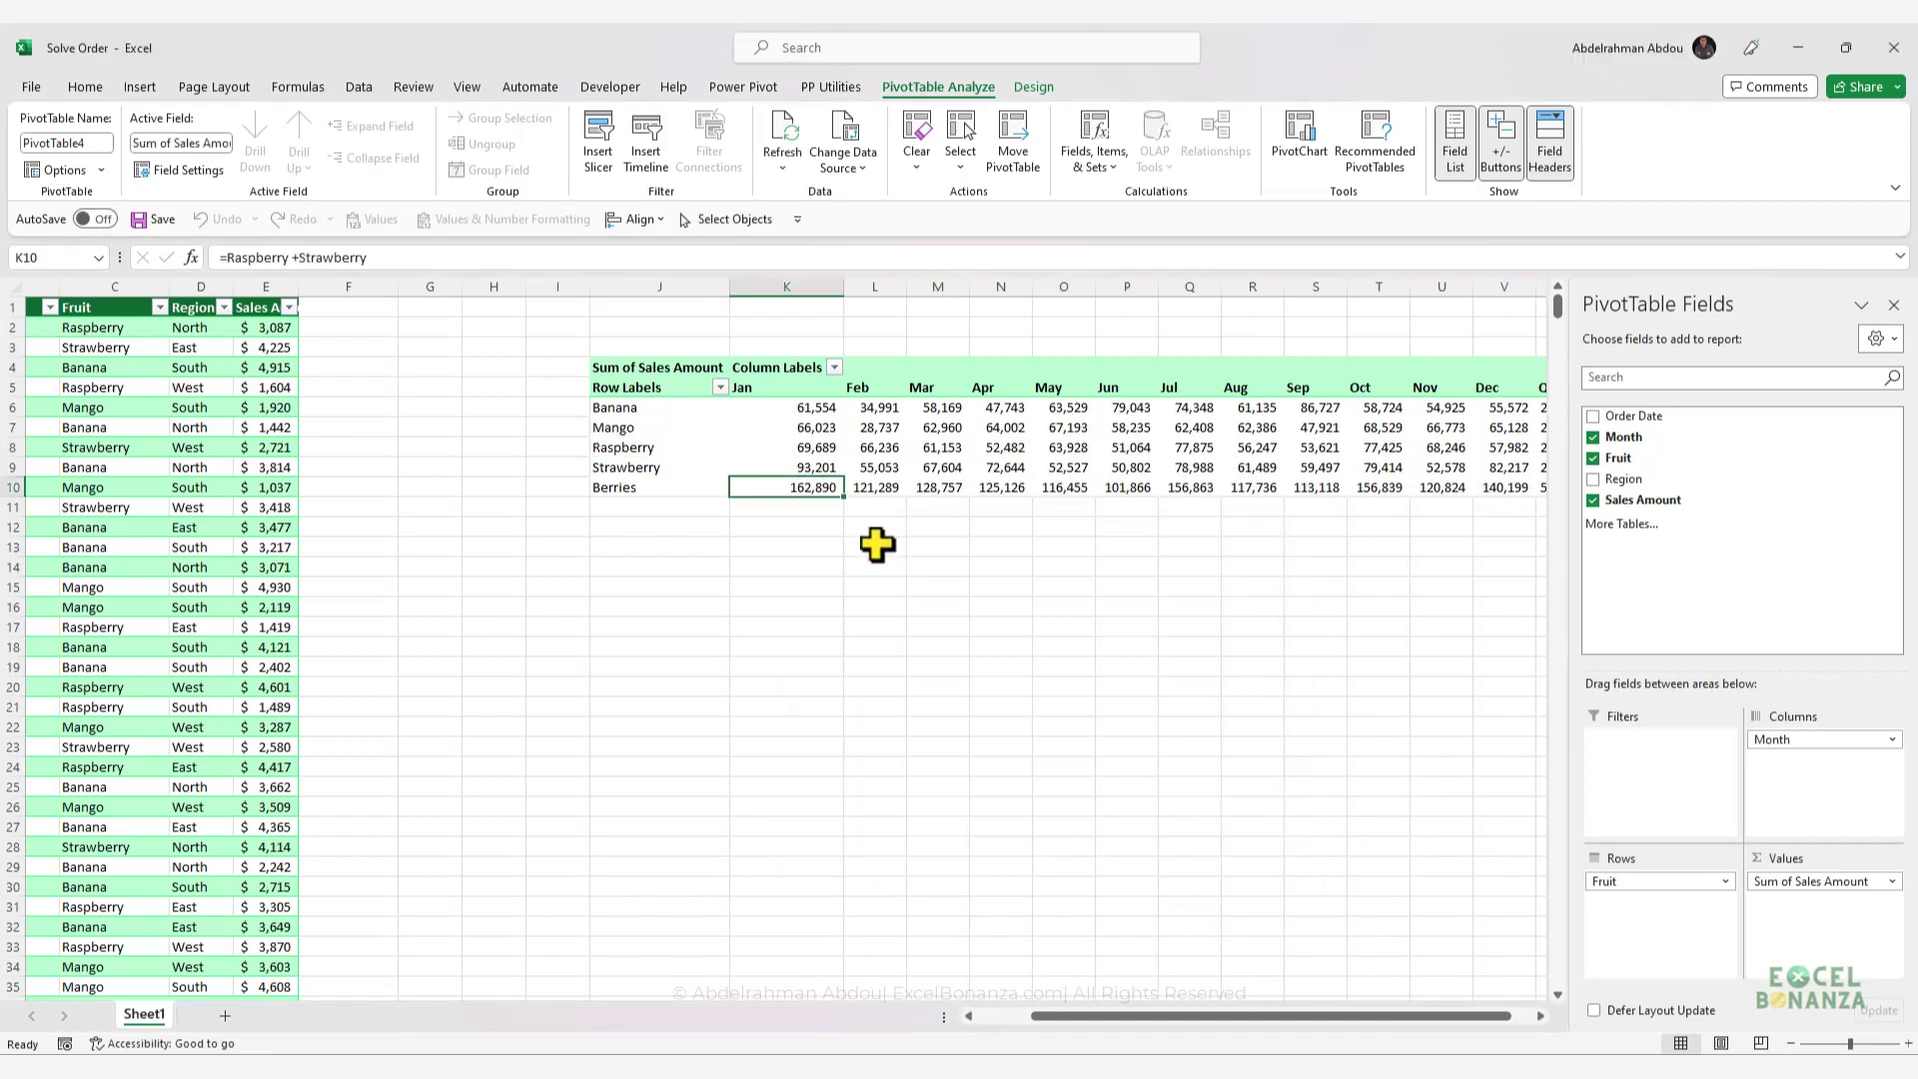
drag(797, 447, 811, 468)
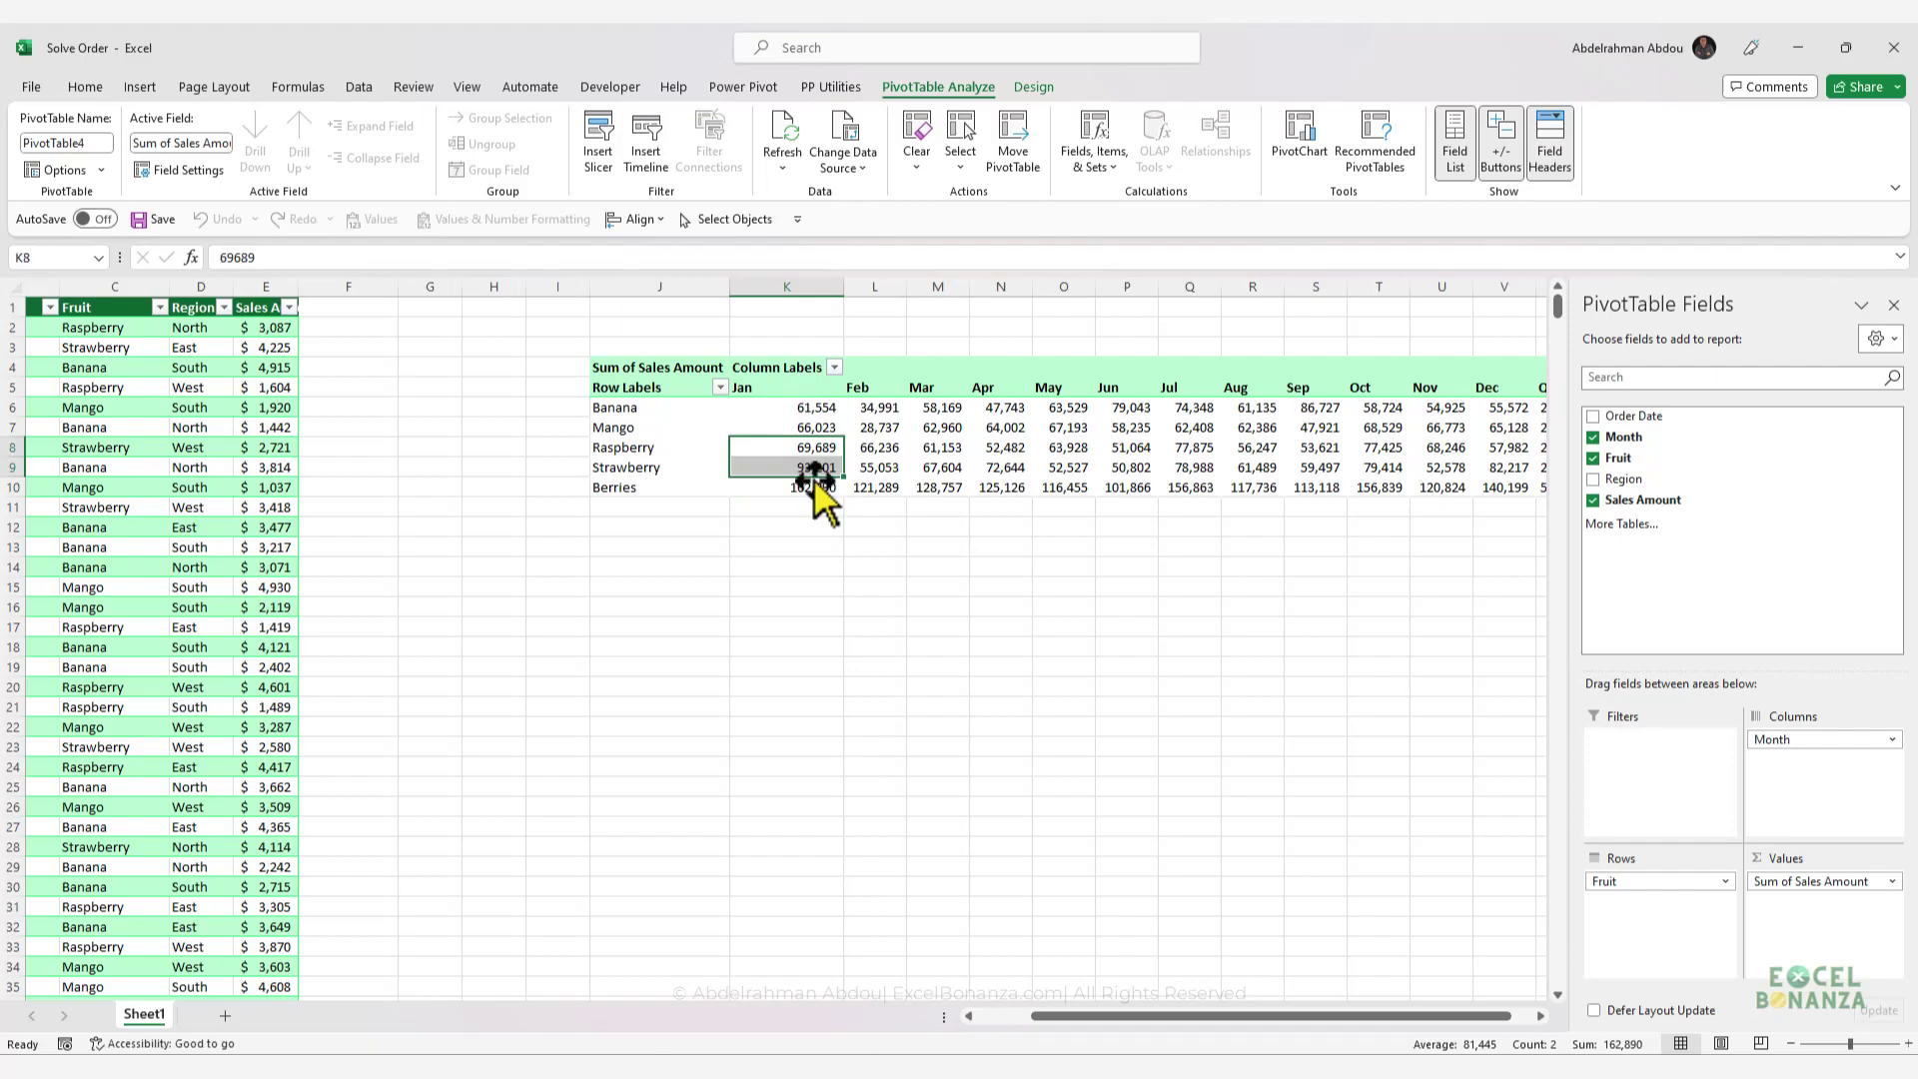
click(877, 487)
drag(877, 449, 877, 468)
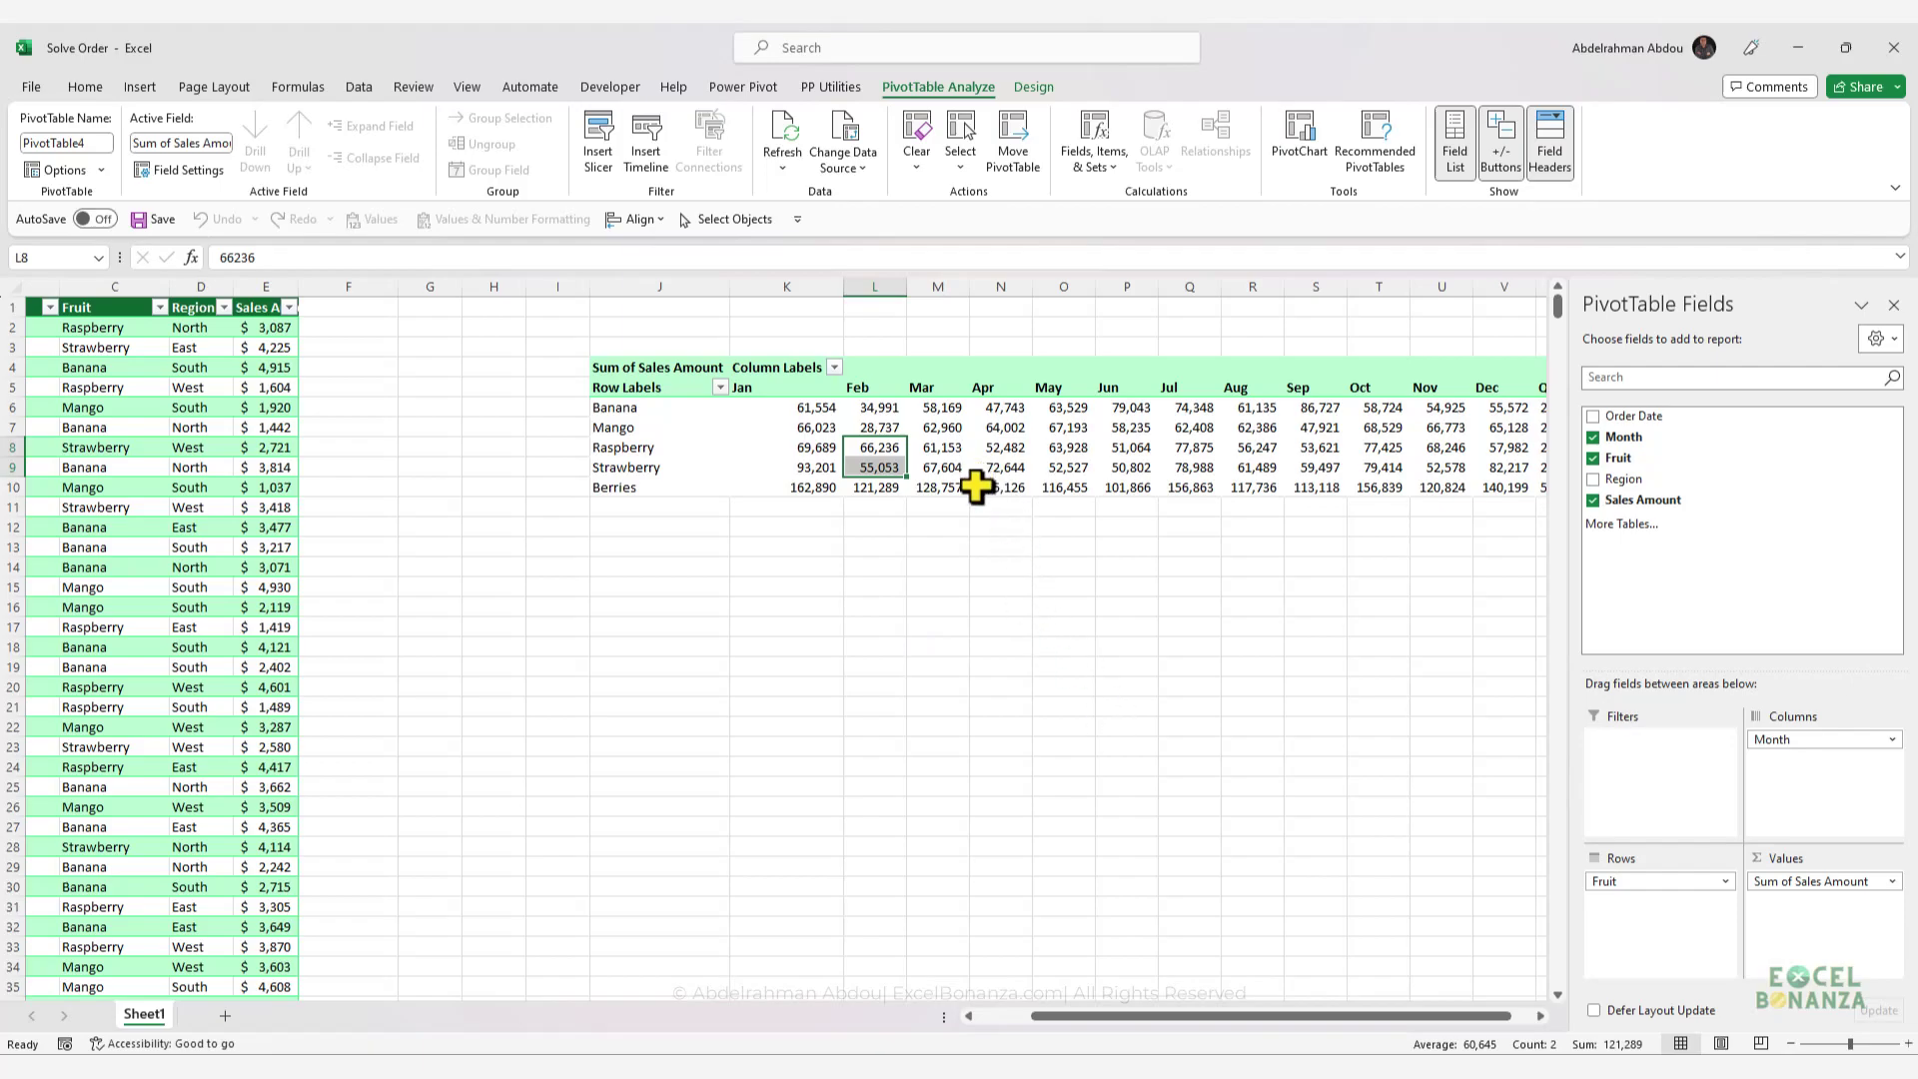
scroll(1191, 1018, right, 1)
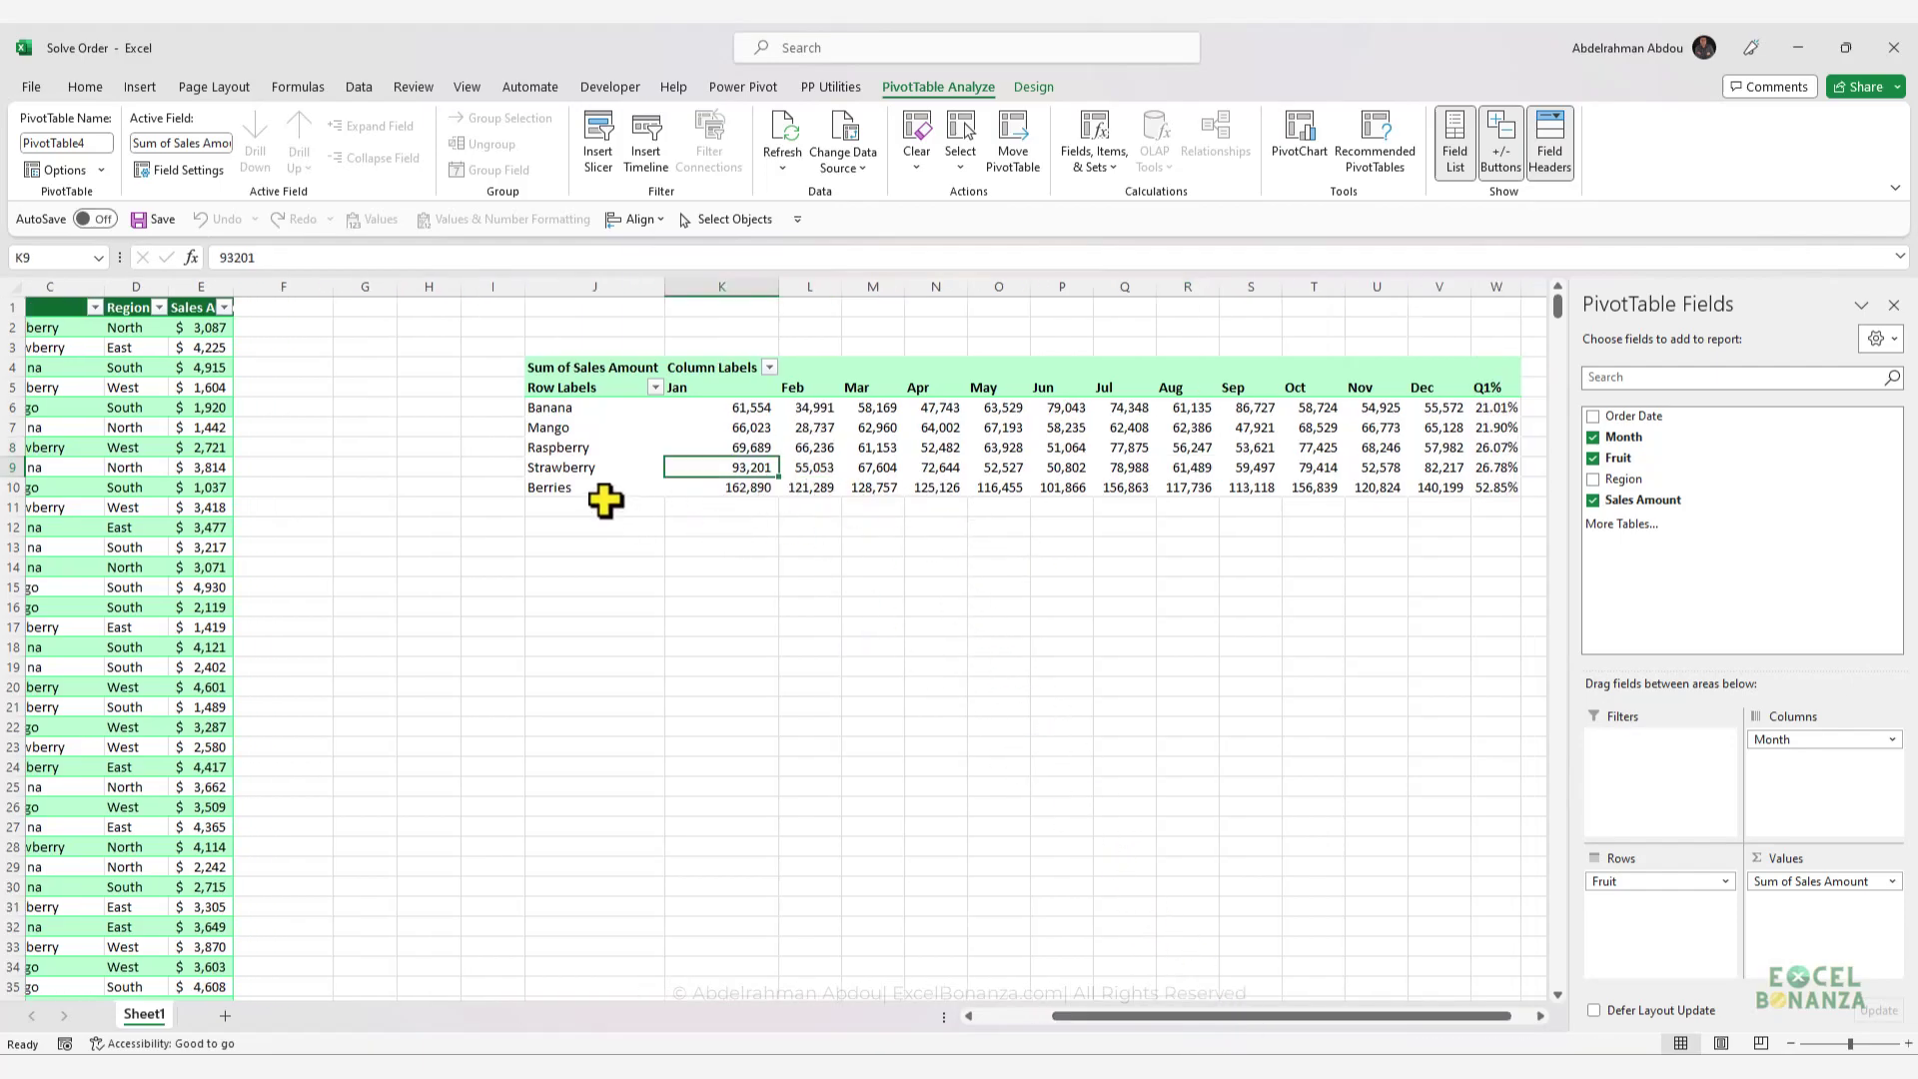
drag(600, 489, 600, 410)
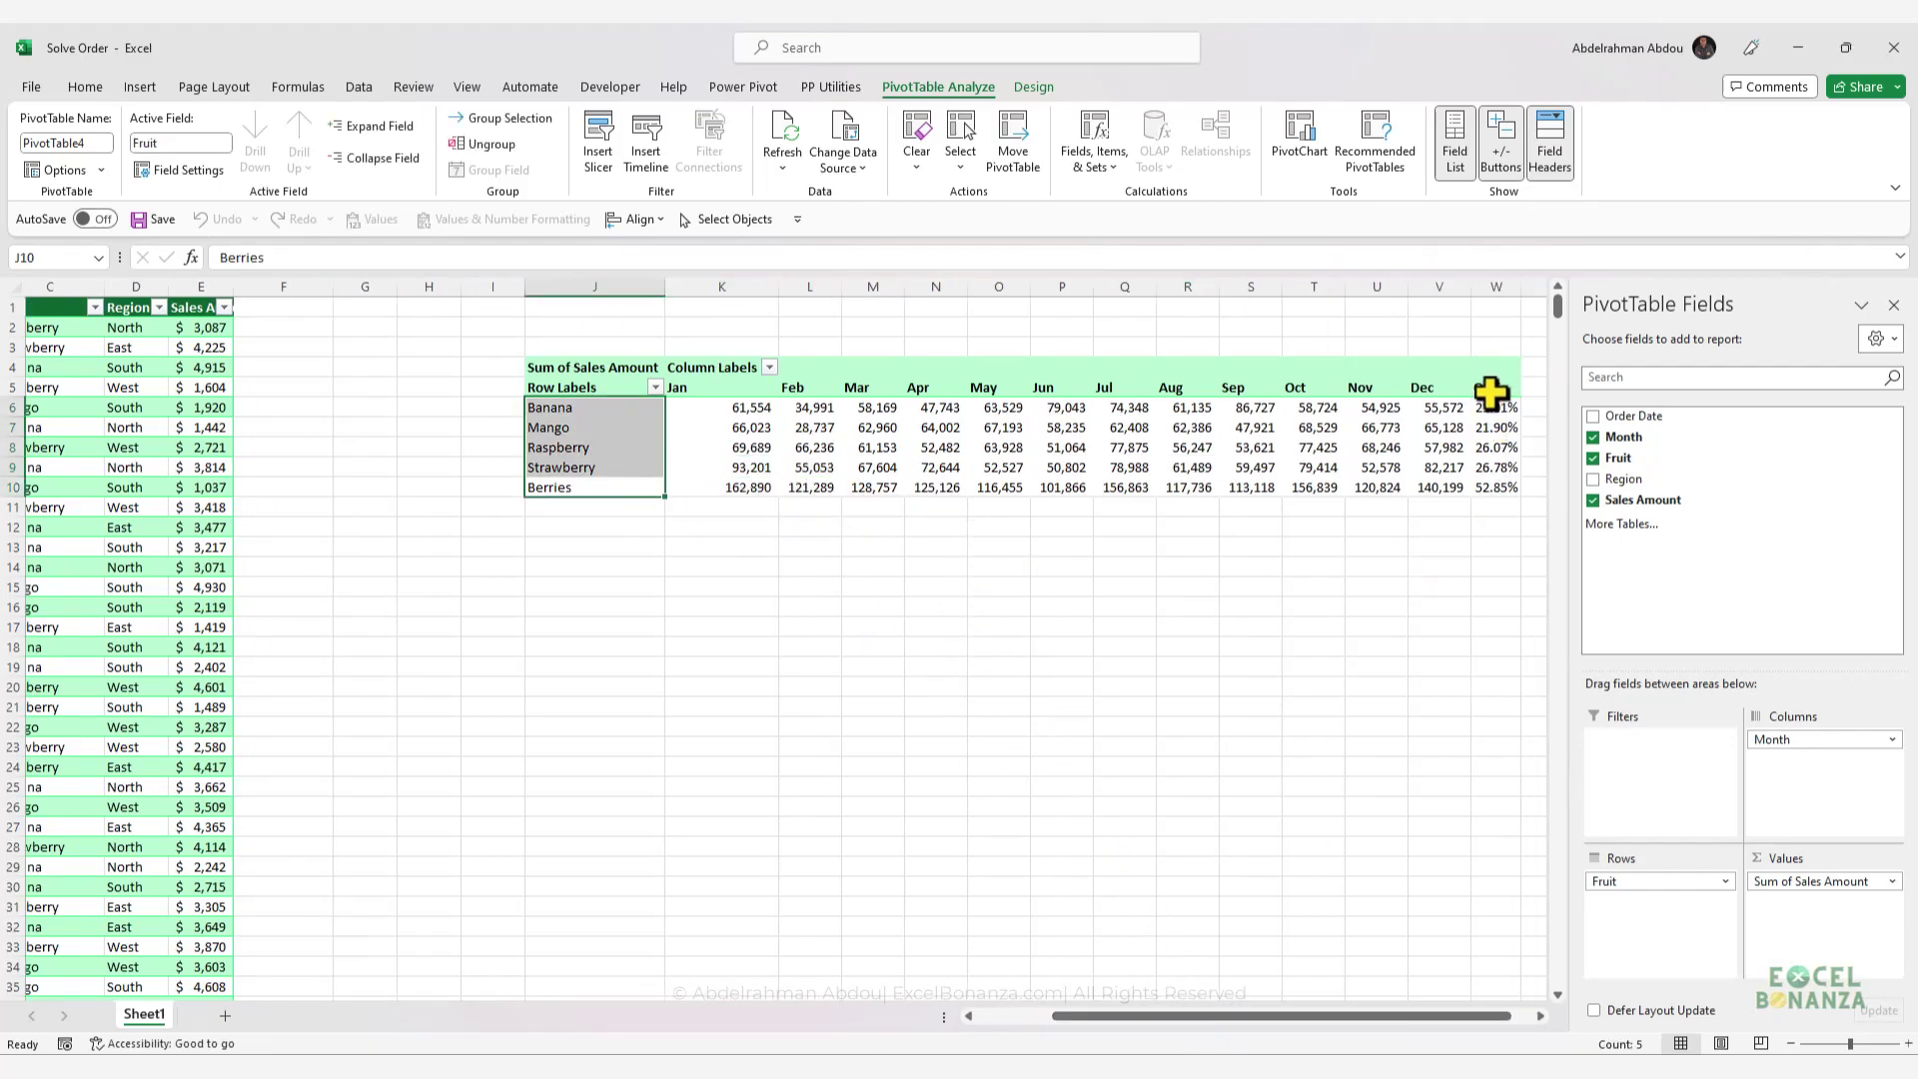
click(1489, 393)
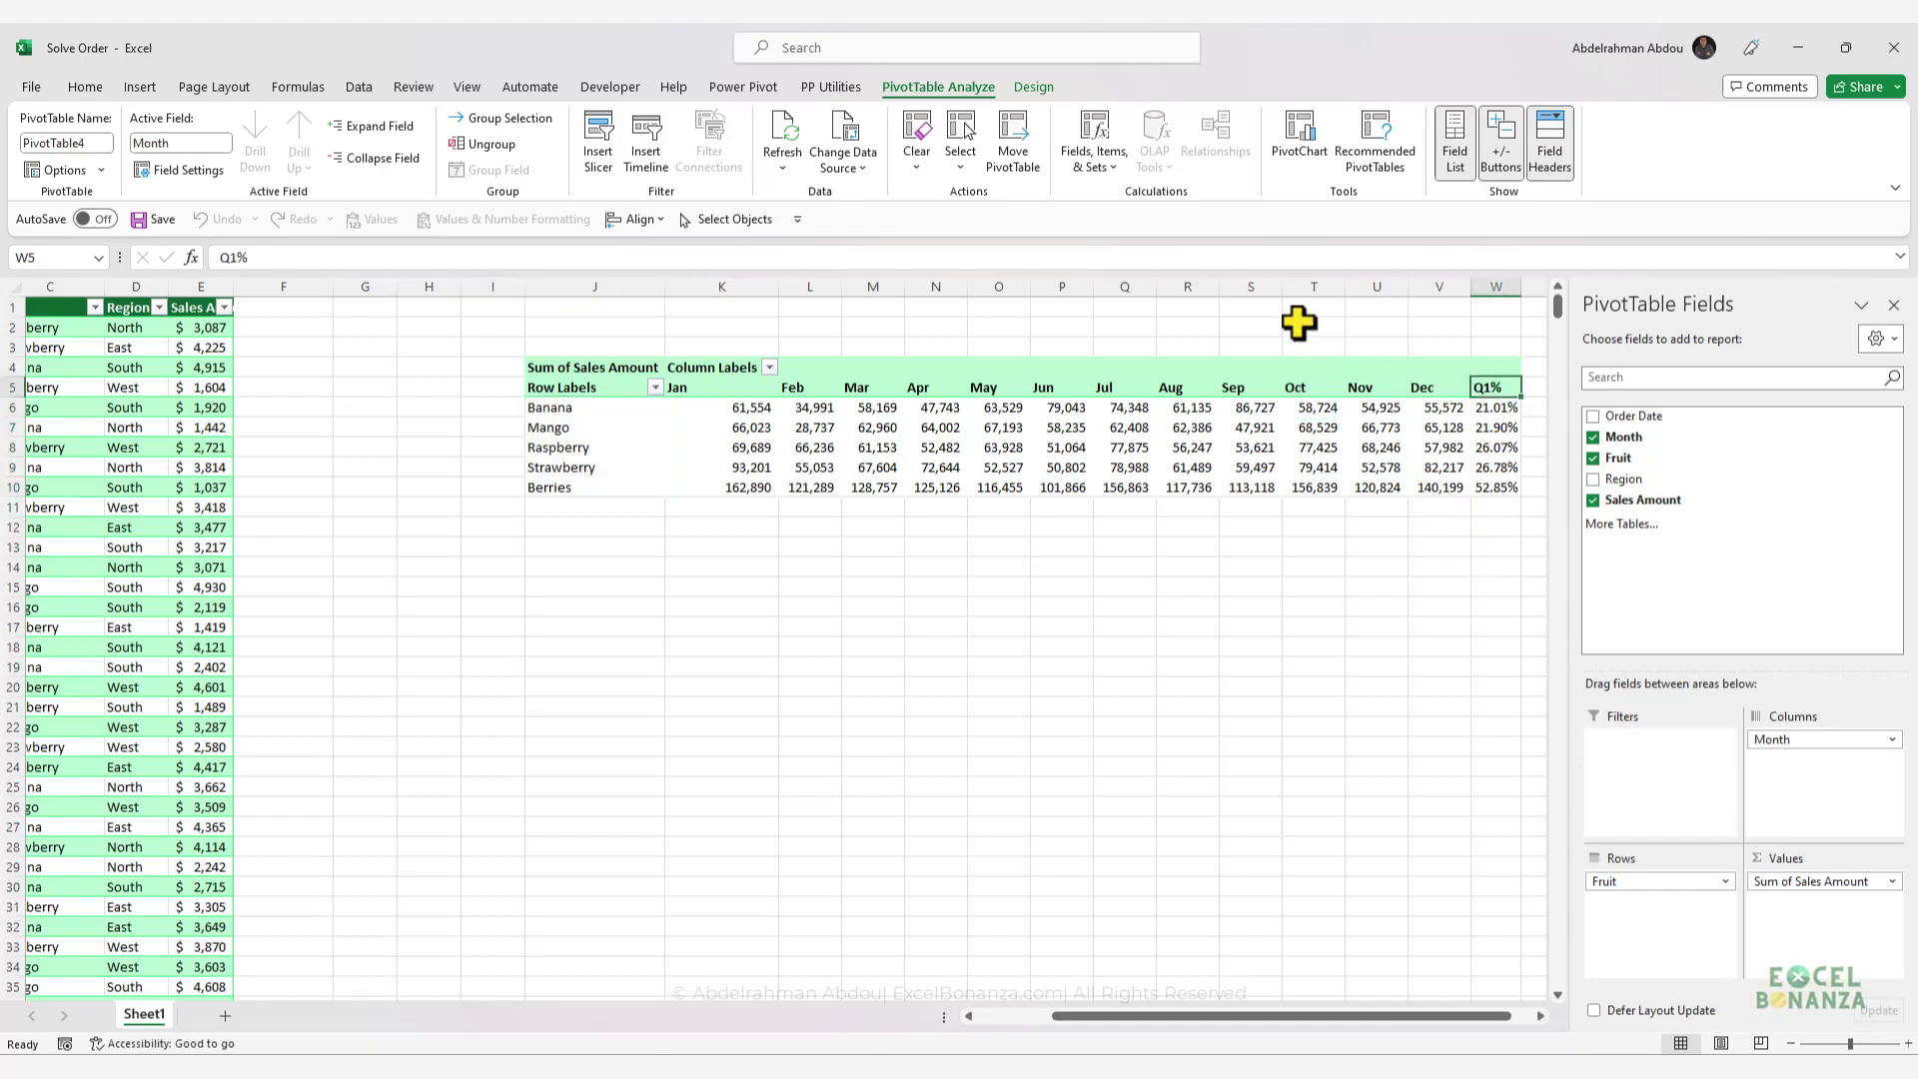
- Read the Month item Q1% formula =SUM(Jan,Feb,Mar)/SUM(Jan…Dec) and close the editor unchanged
click(1095, 150)
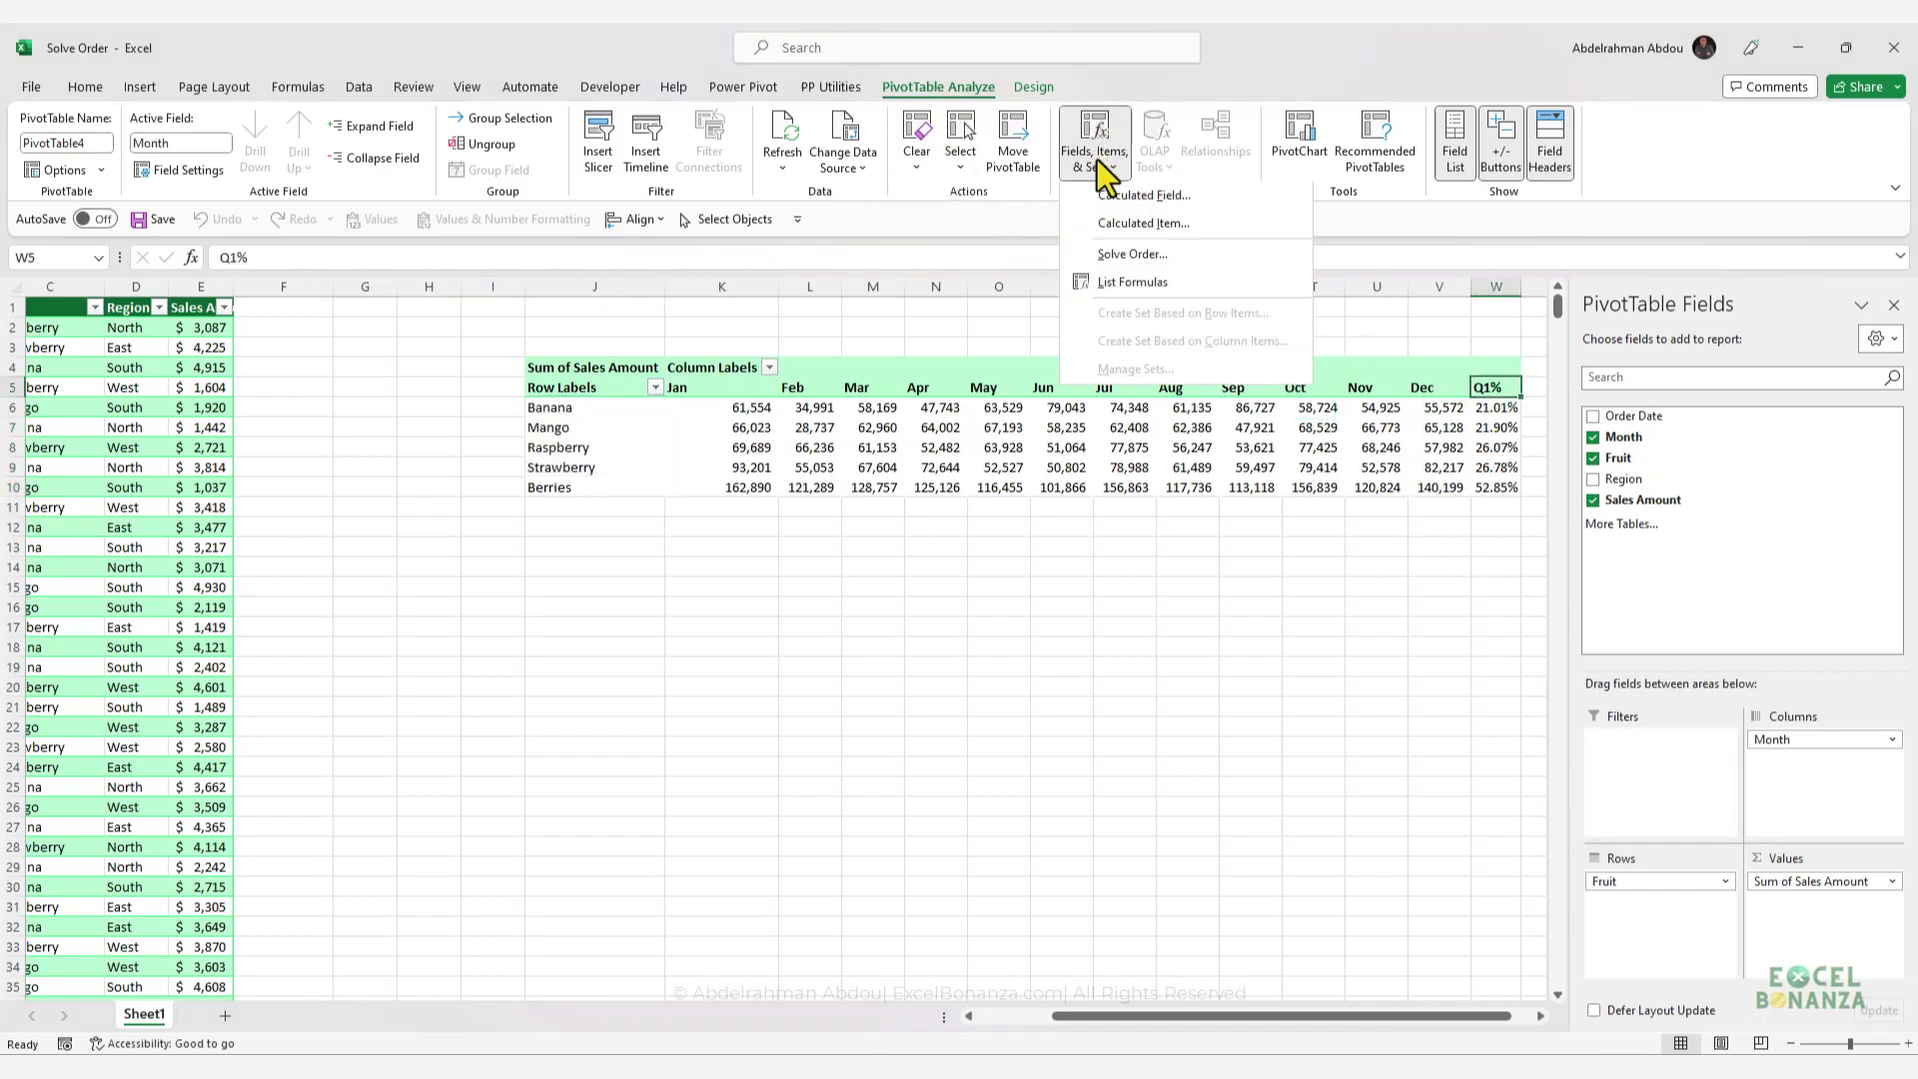
click(1154, 229)
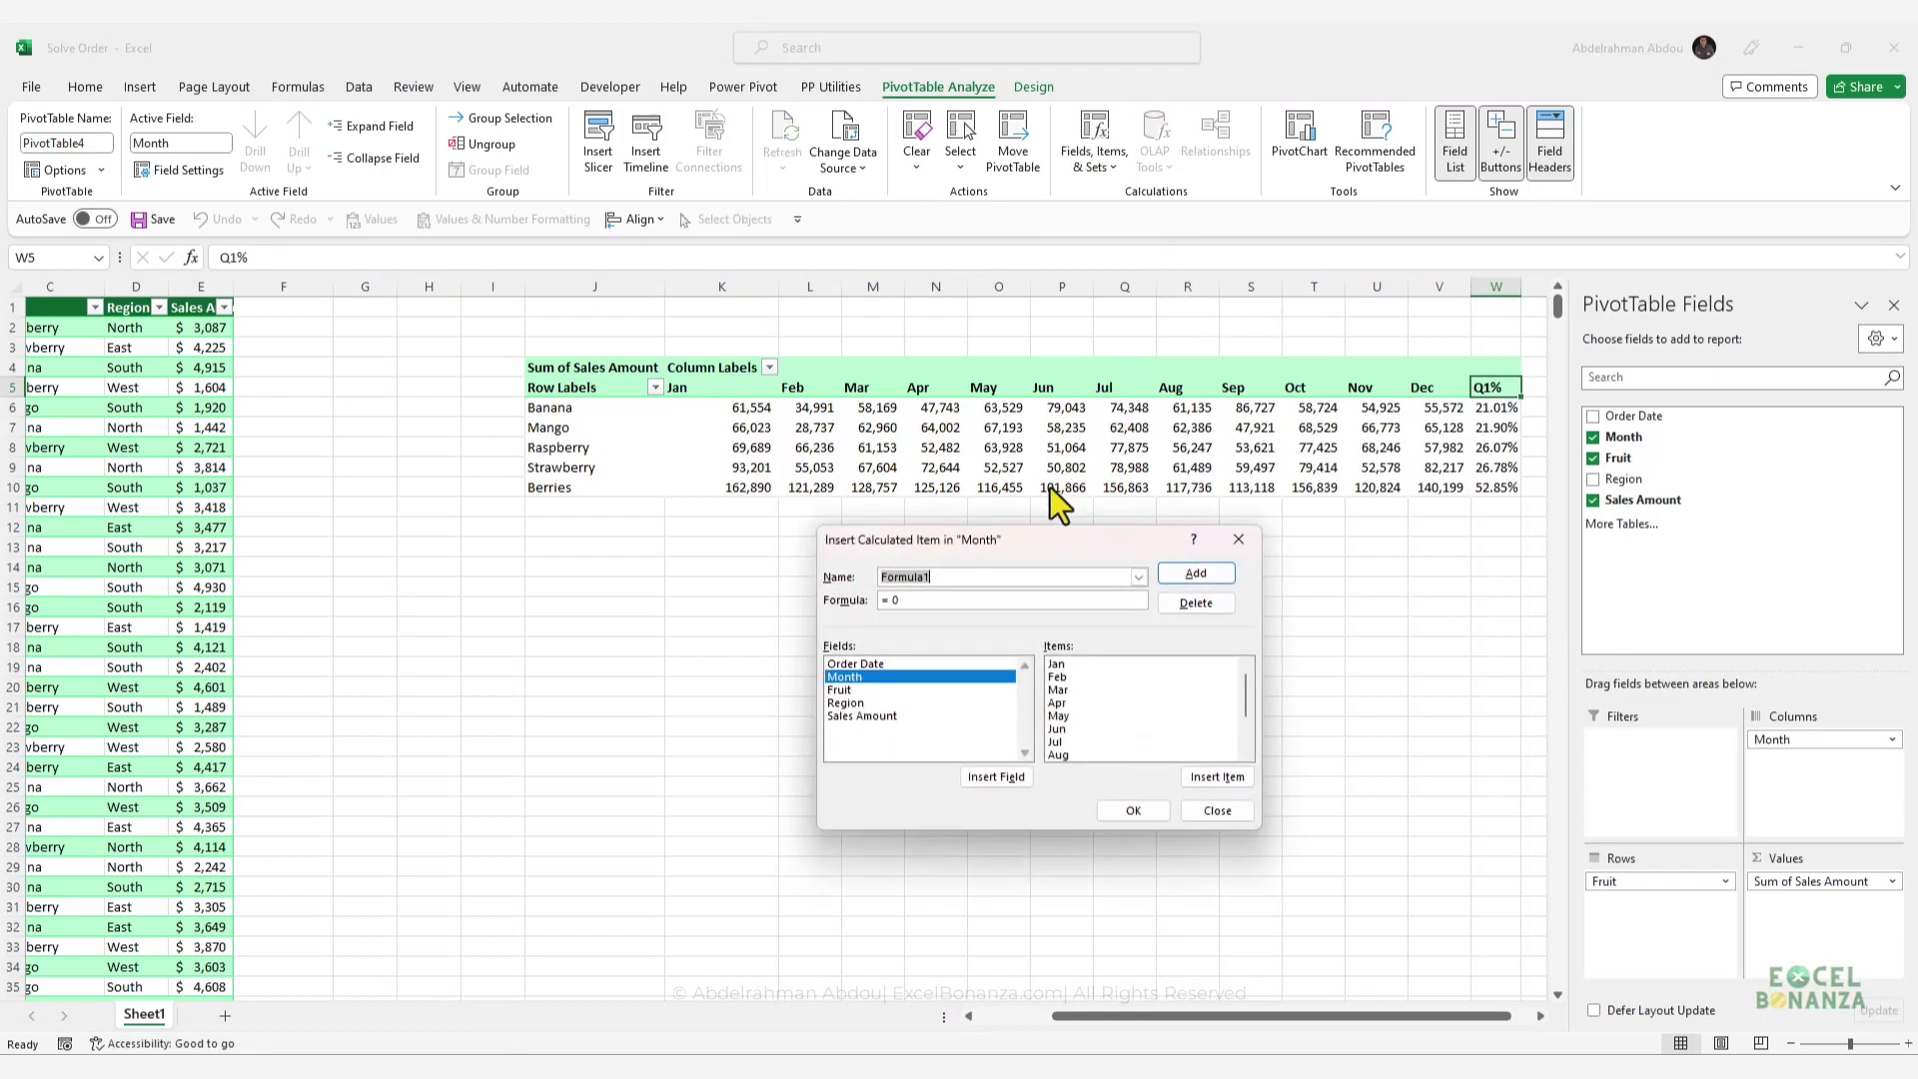
click(1139, 578)
click(1064, 596)
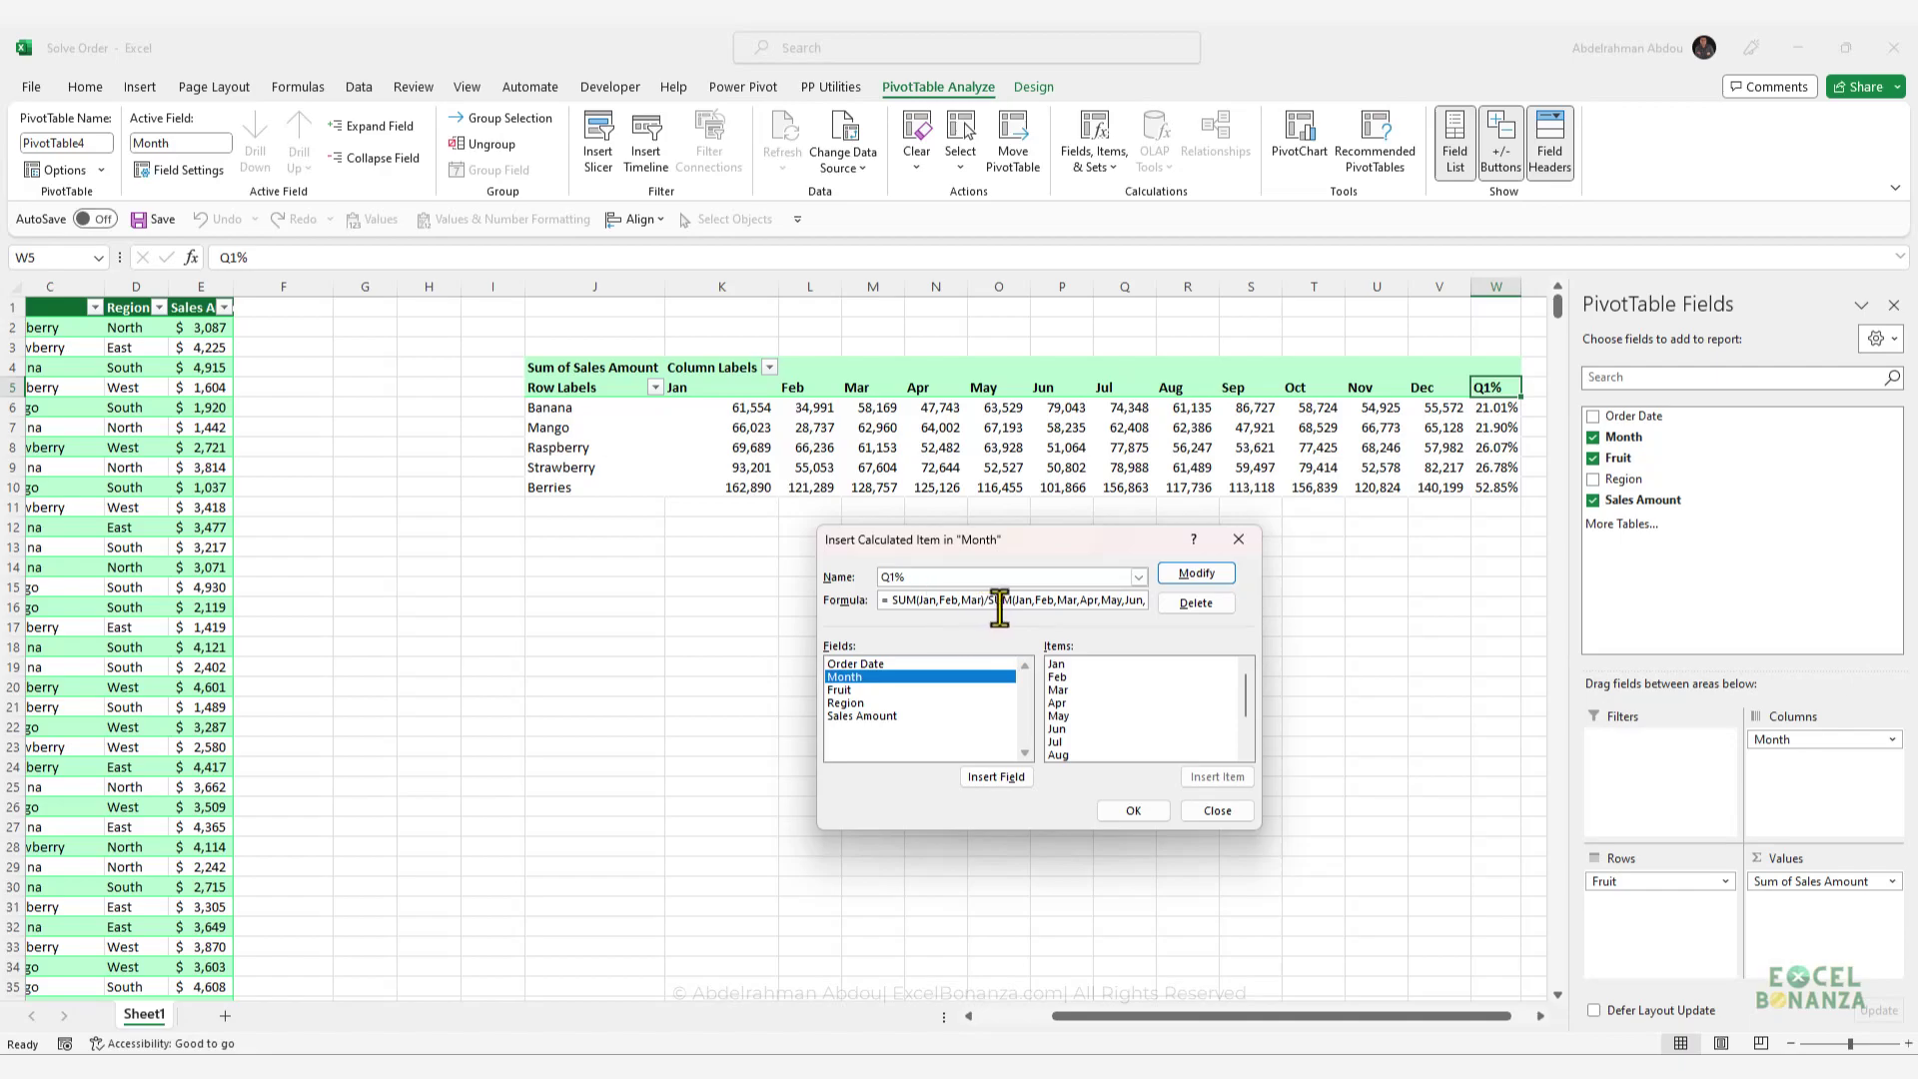
drag(1006, 602, 1195, 602)
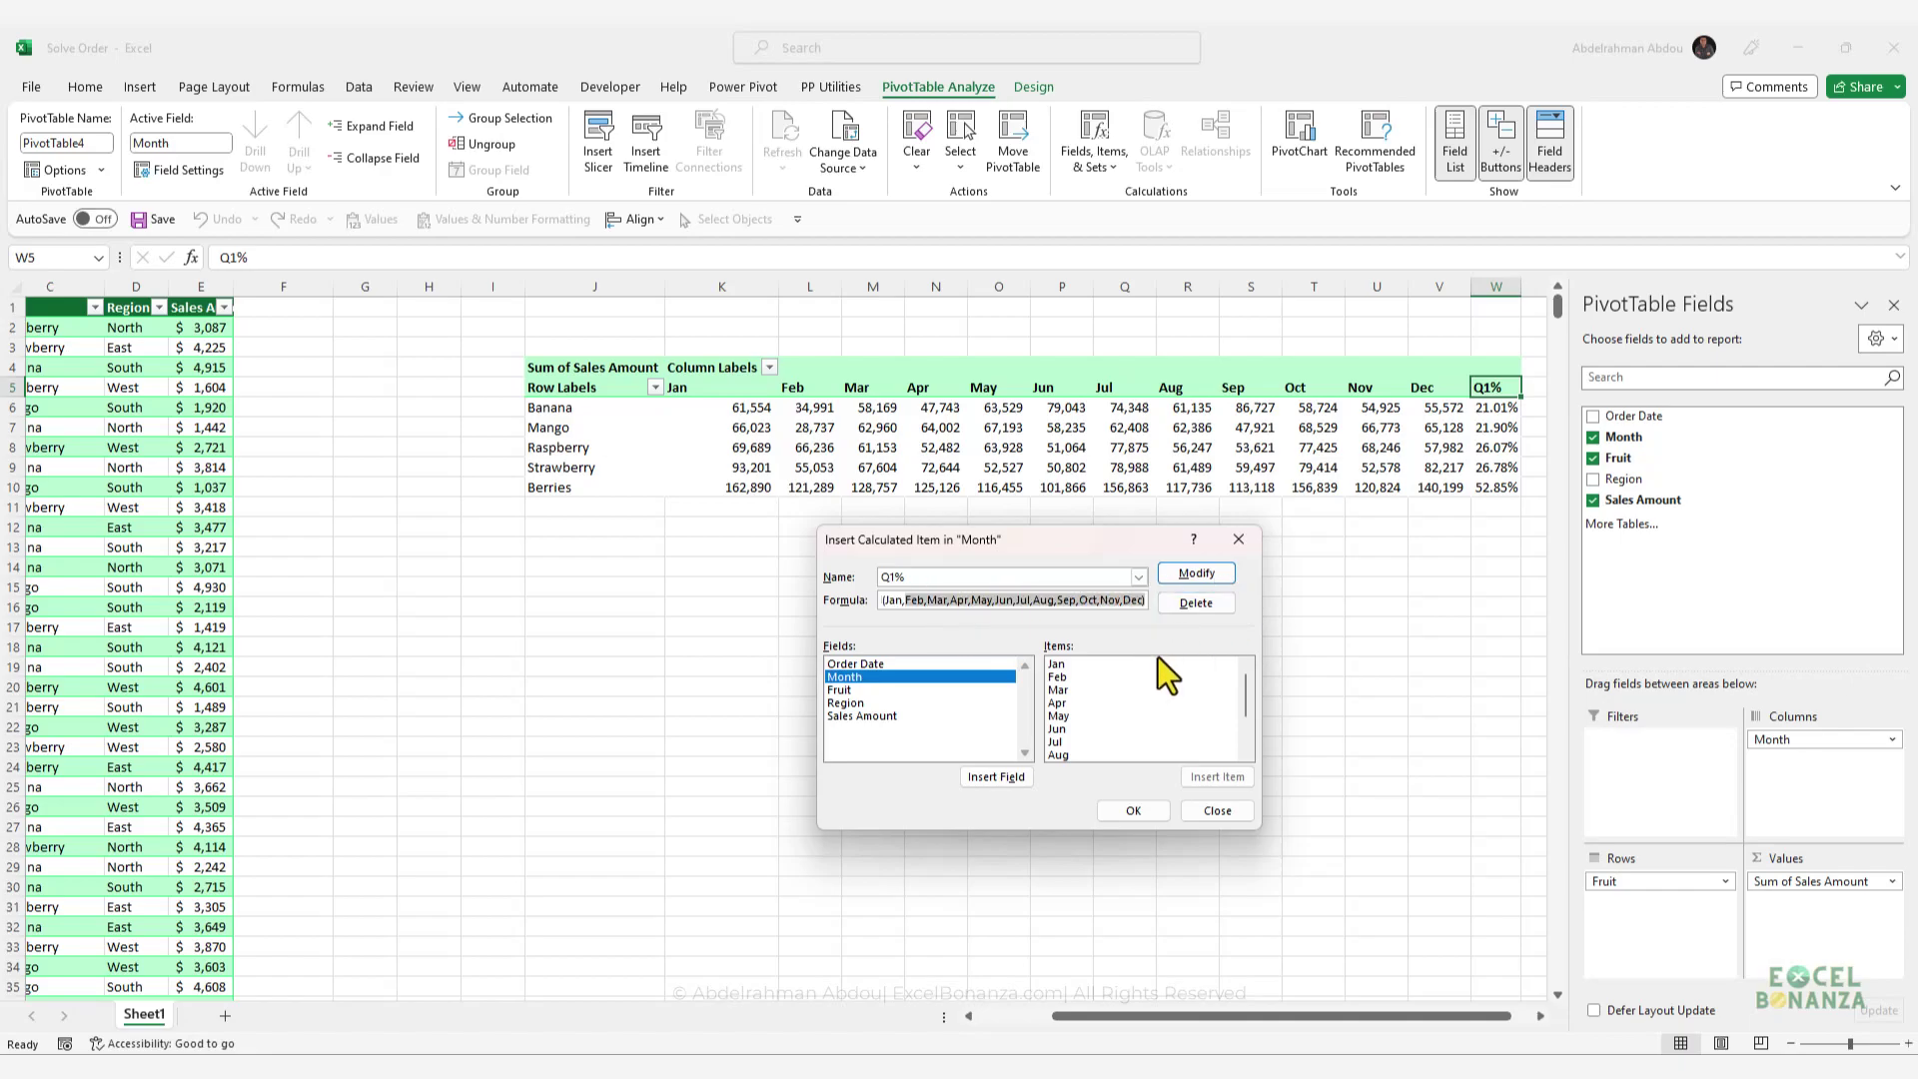
click(1102, 600)
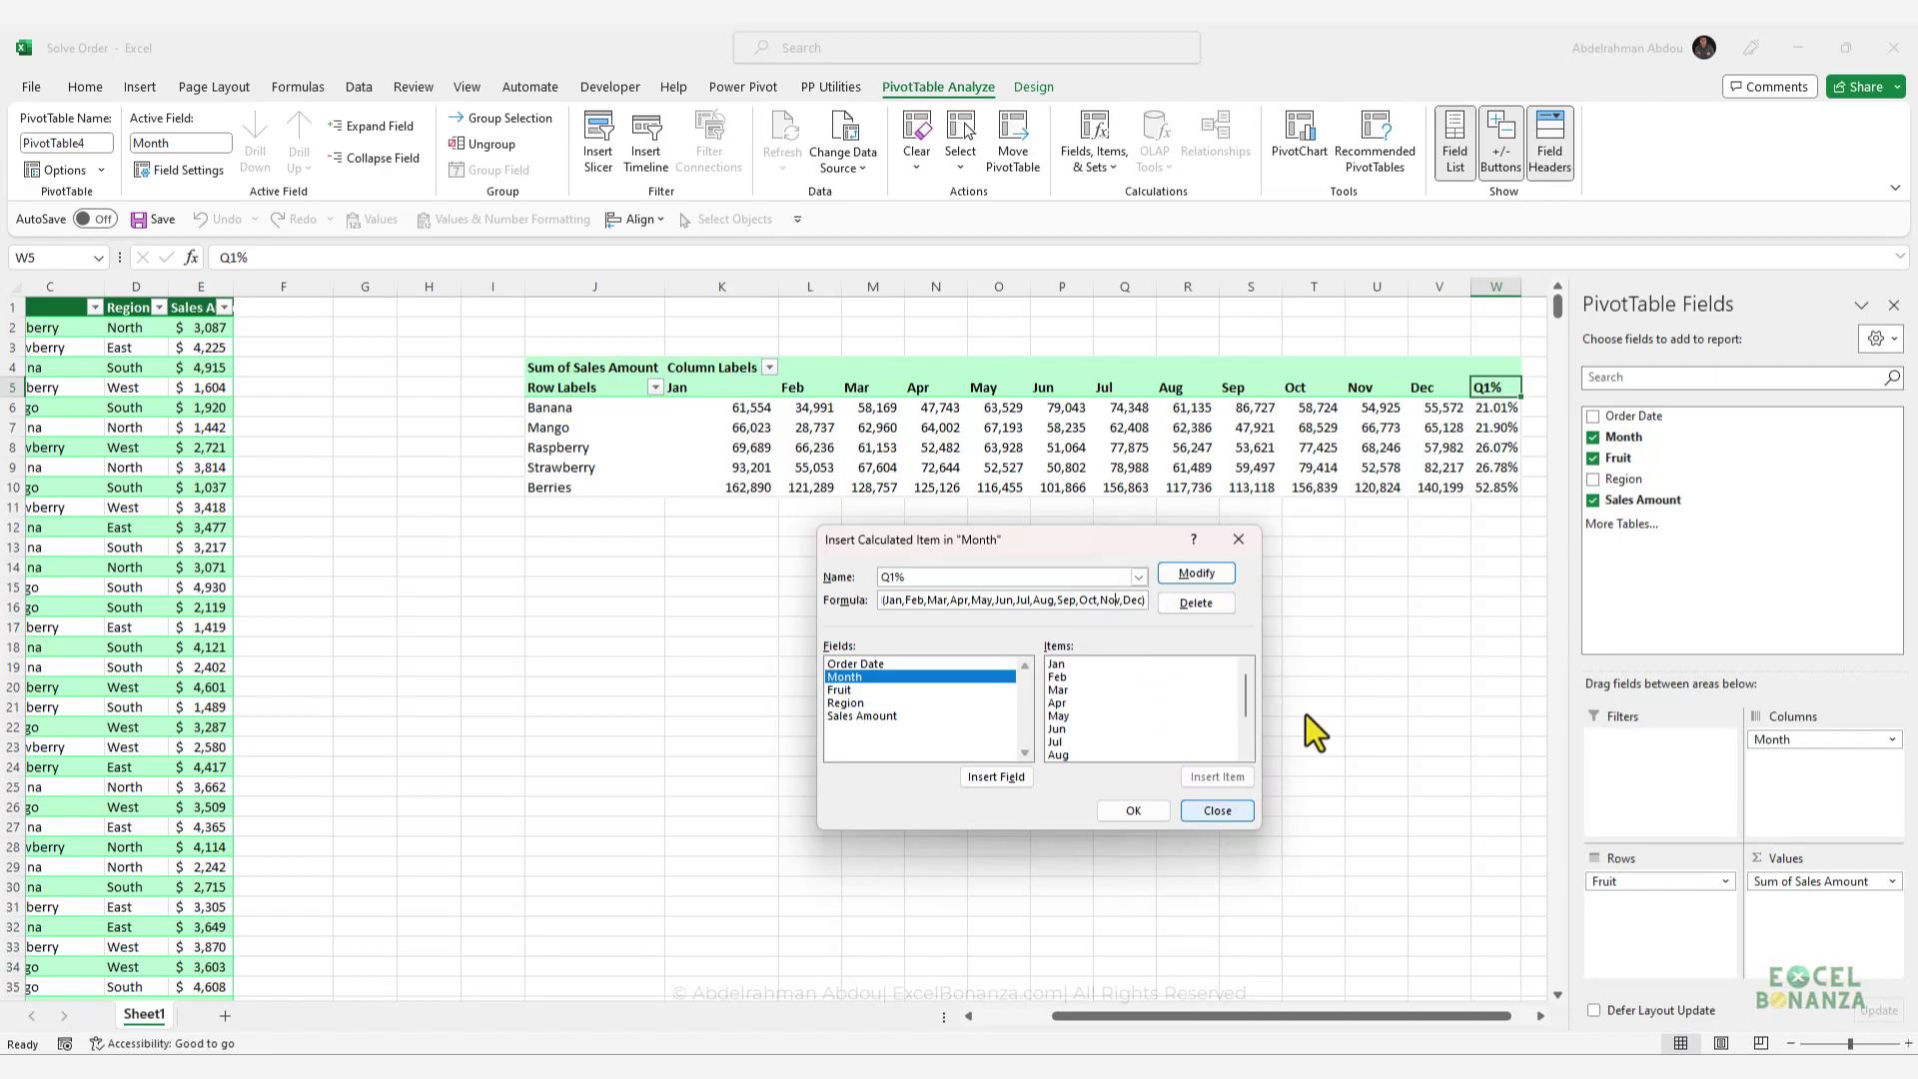
key(Escape)
click(1495, 487)
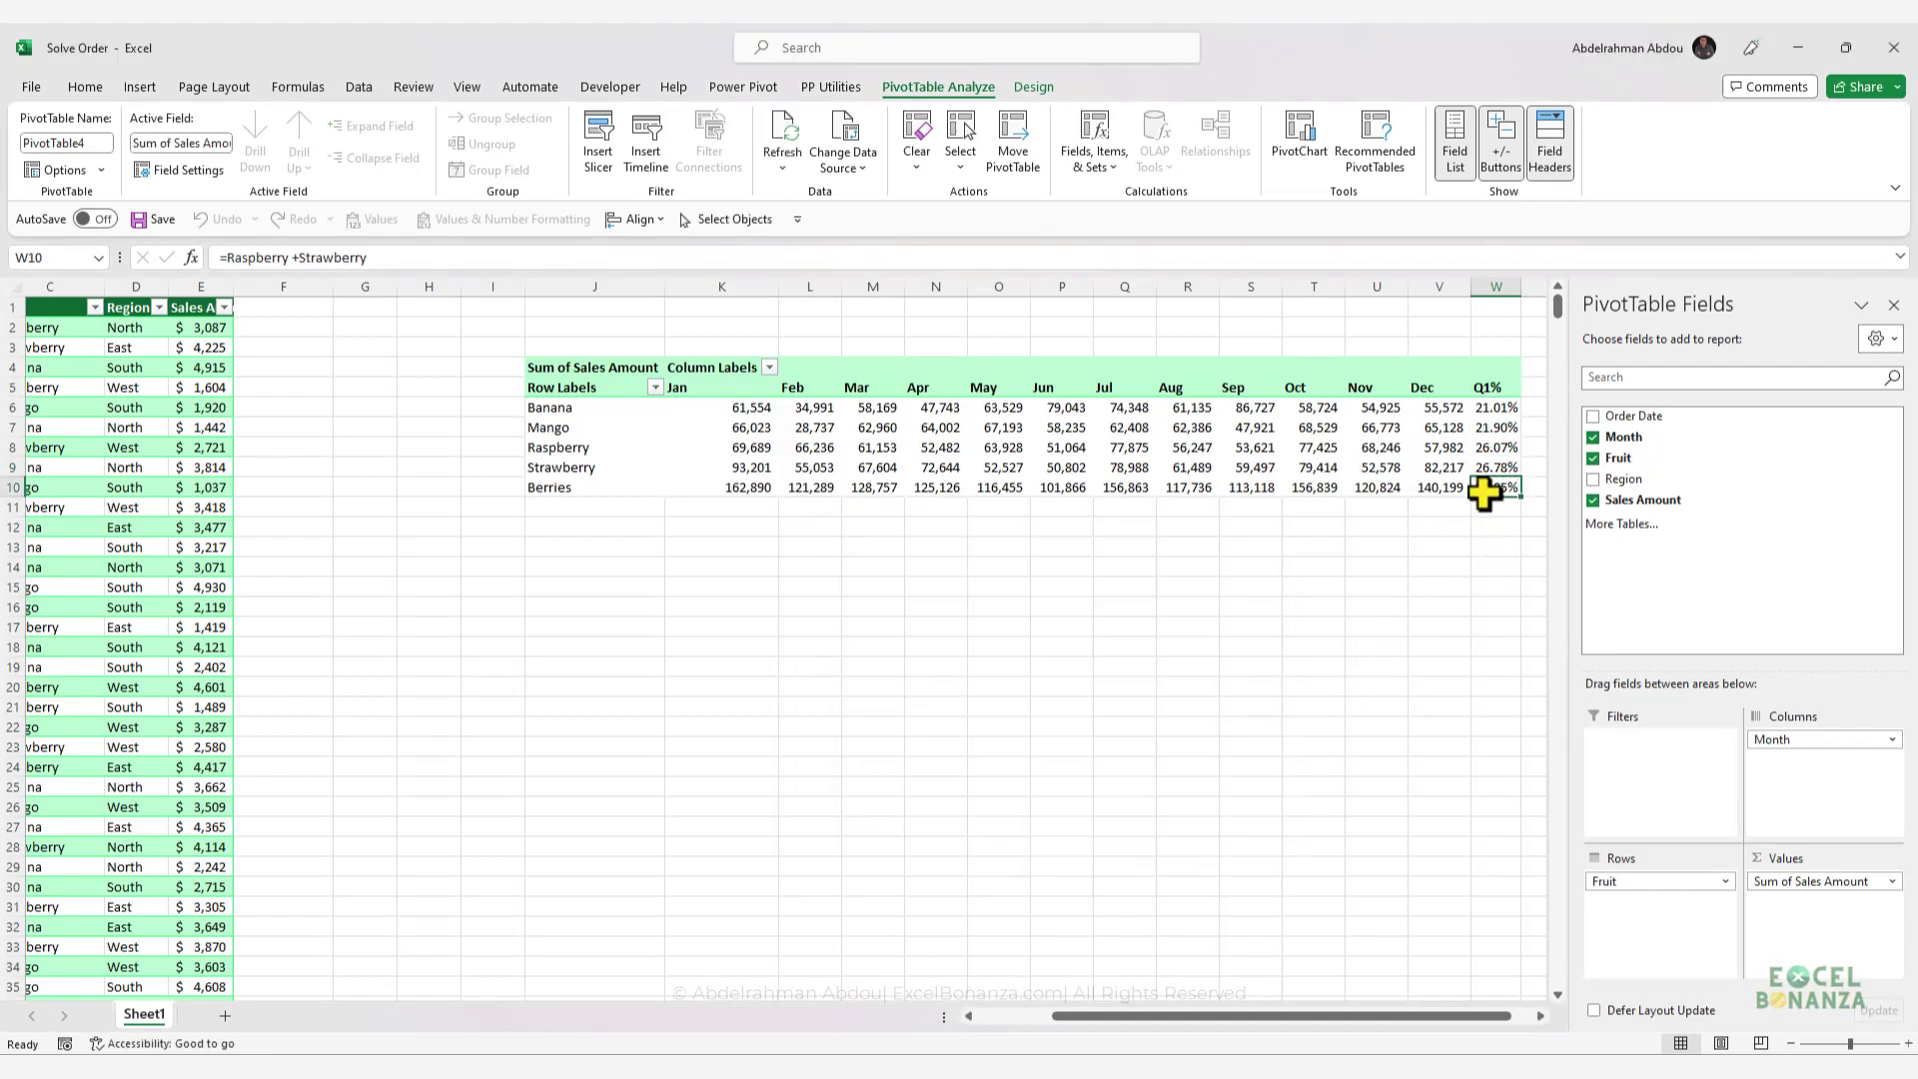
- Inspect the Berries and Strawberry Q1% values, then open the Calculated Item Solve Order dialog
click(553, 485)
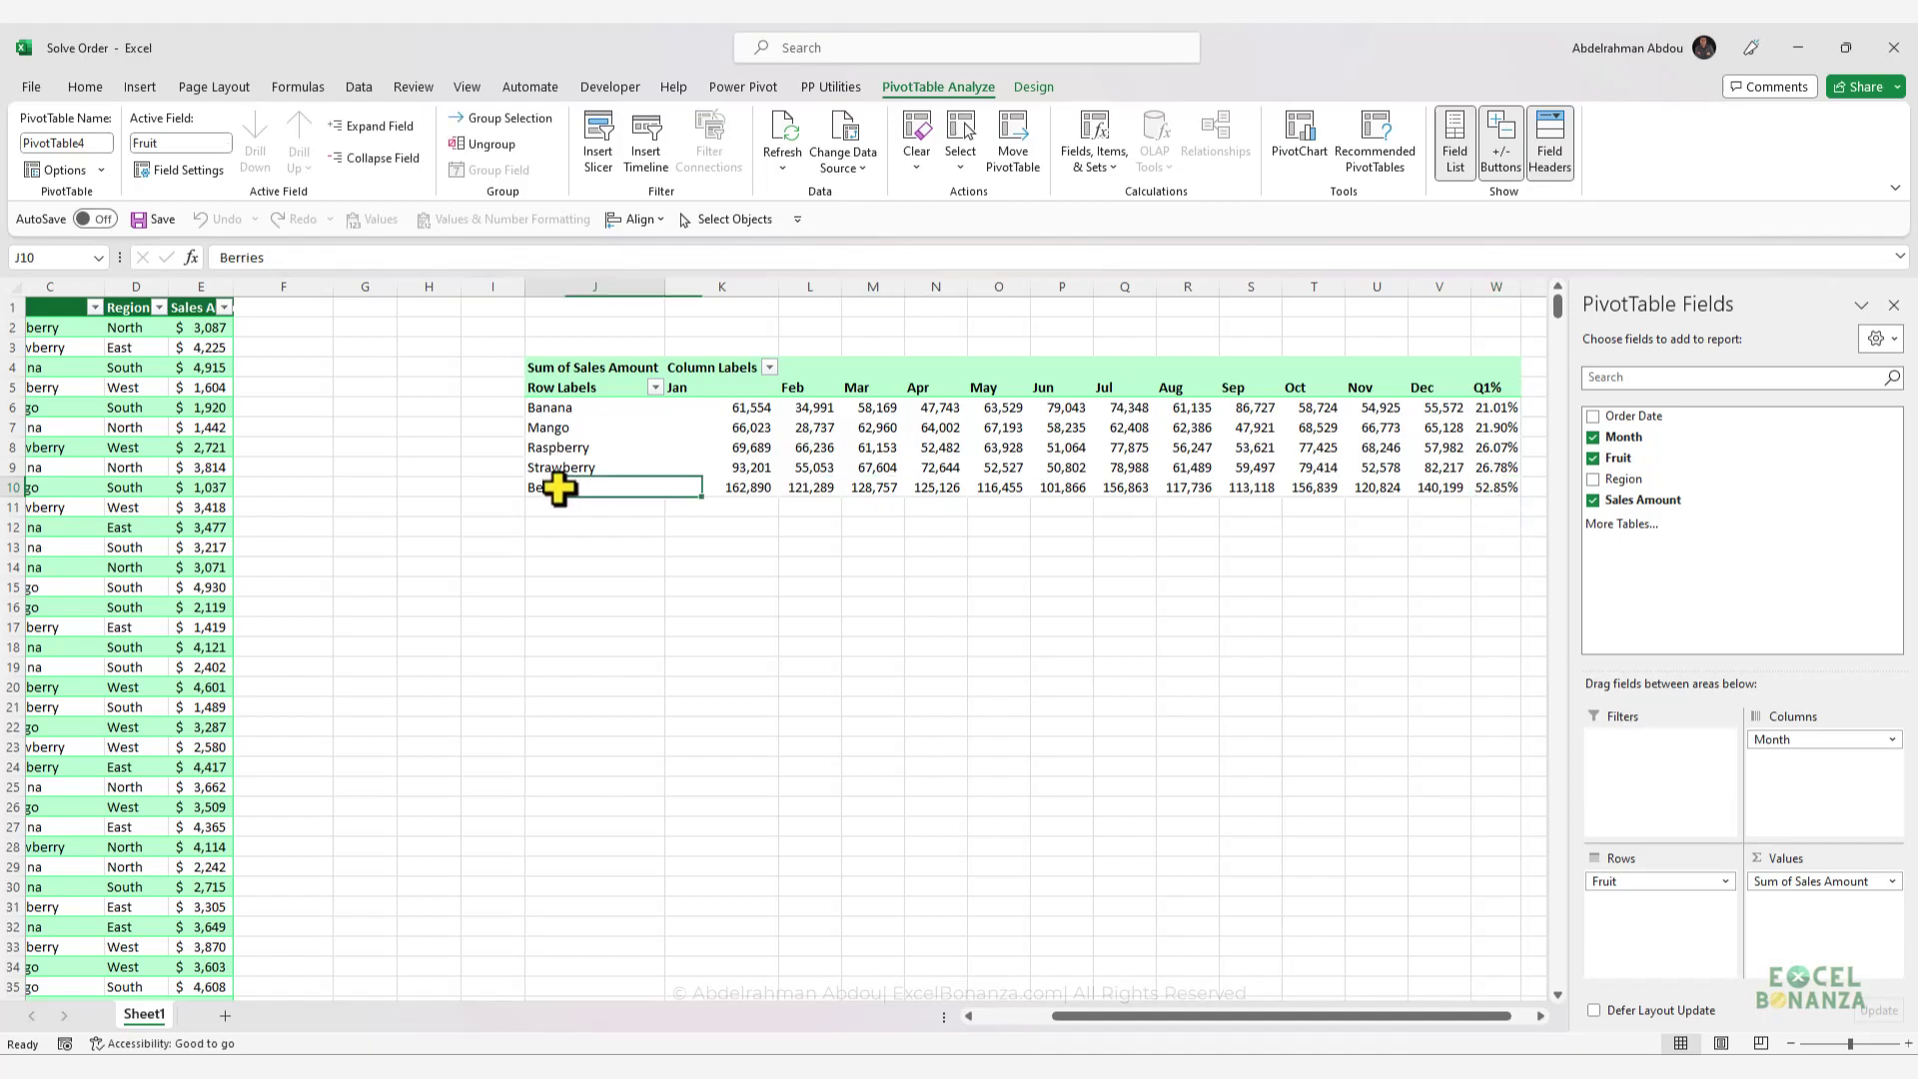
click(1499, 489)
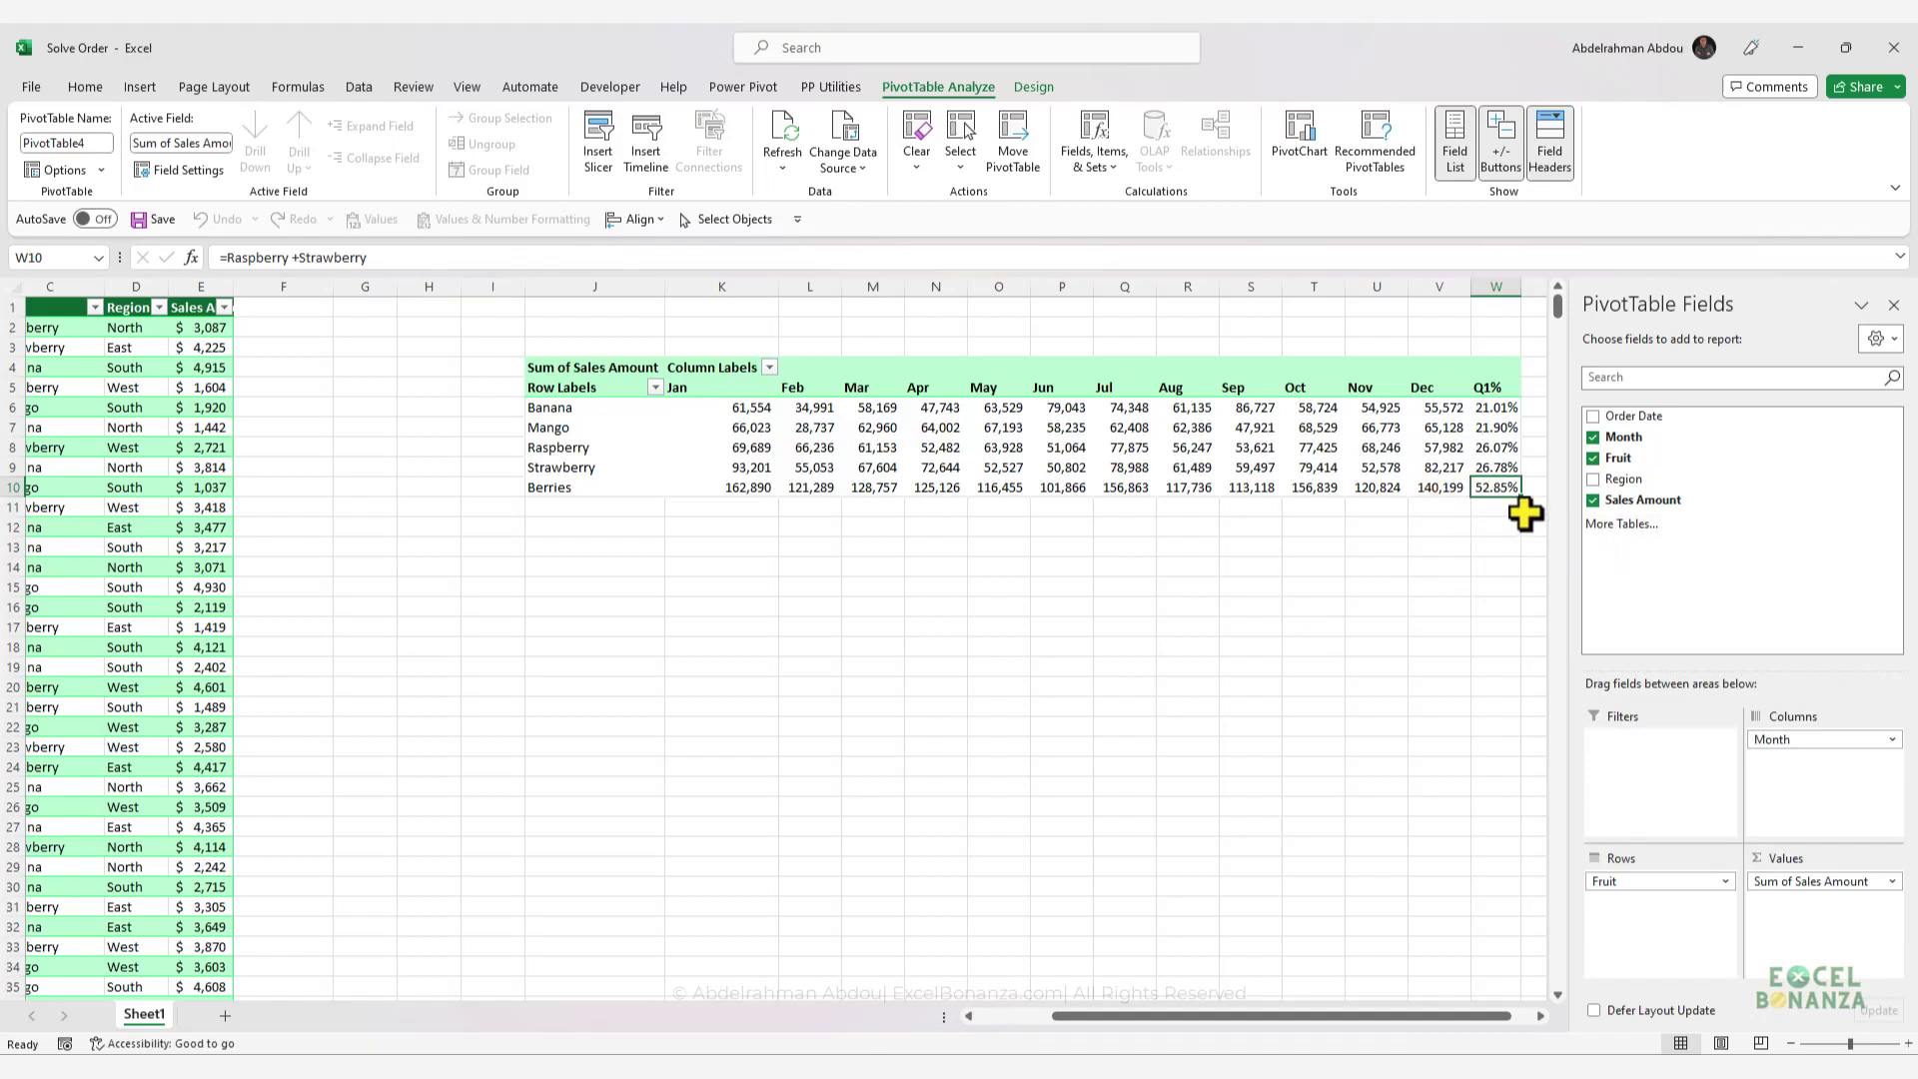
click(1496, 467)
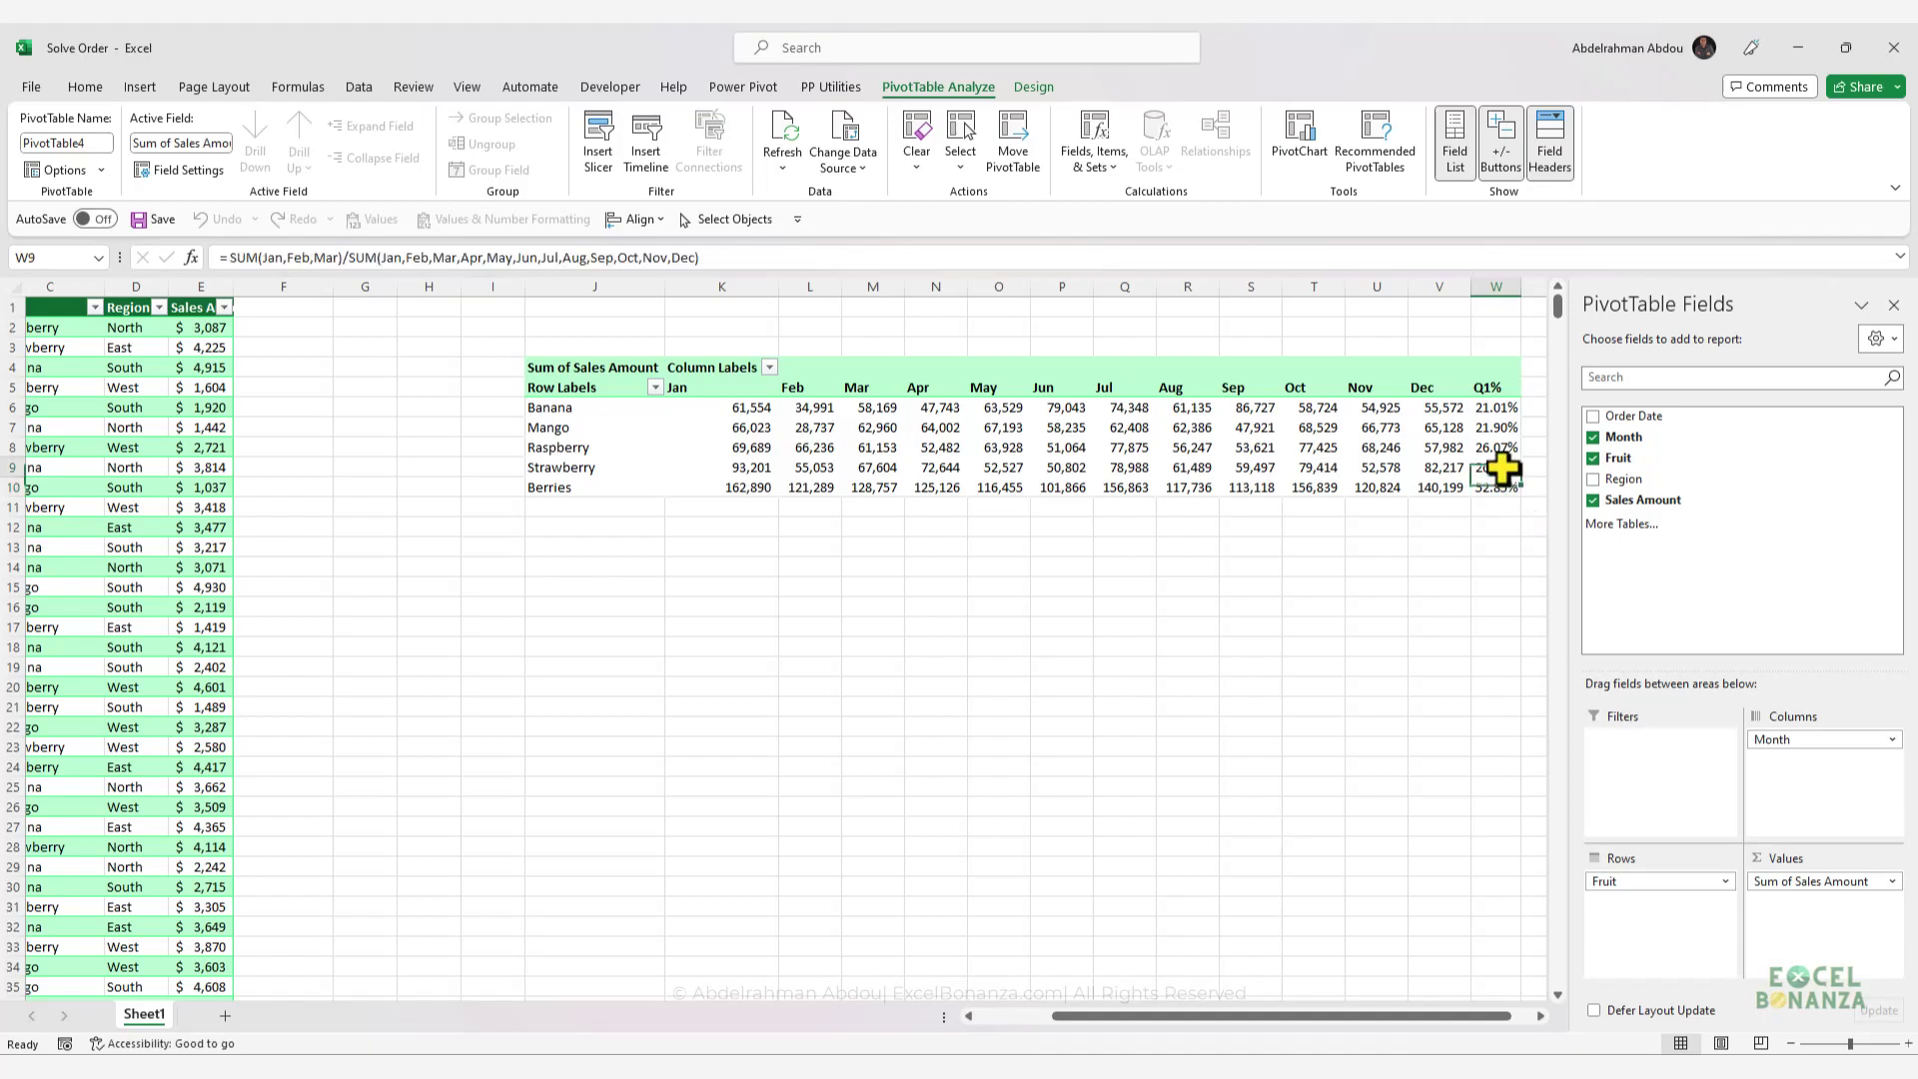
click(1495, 487)
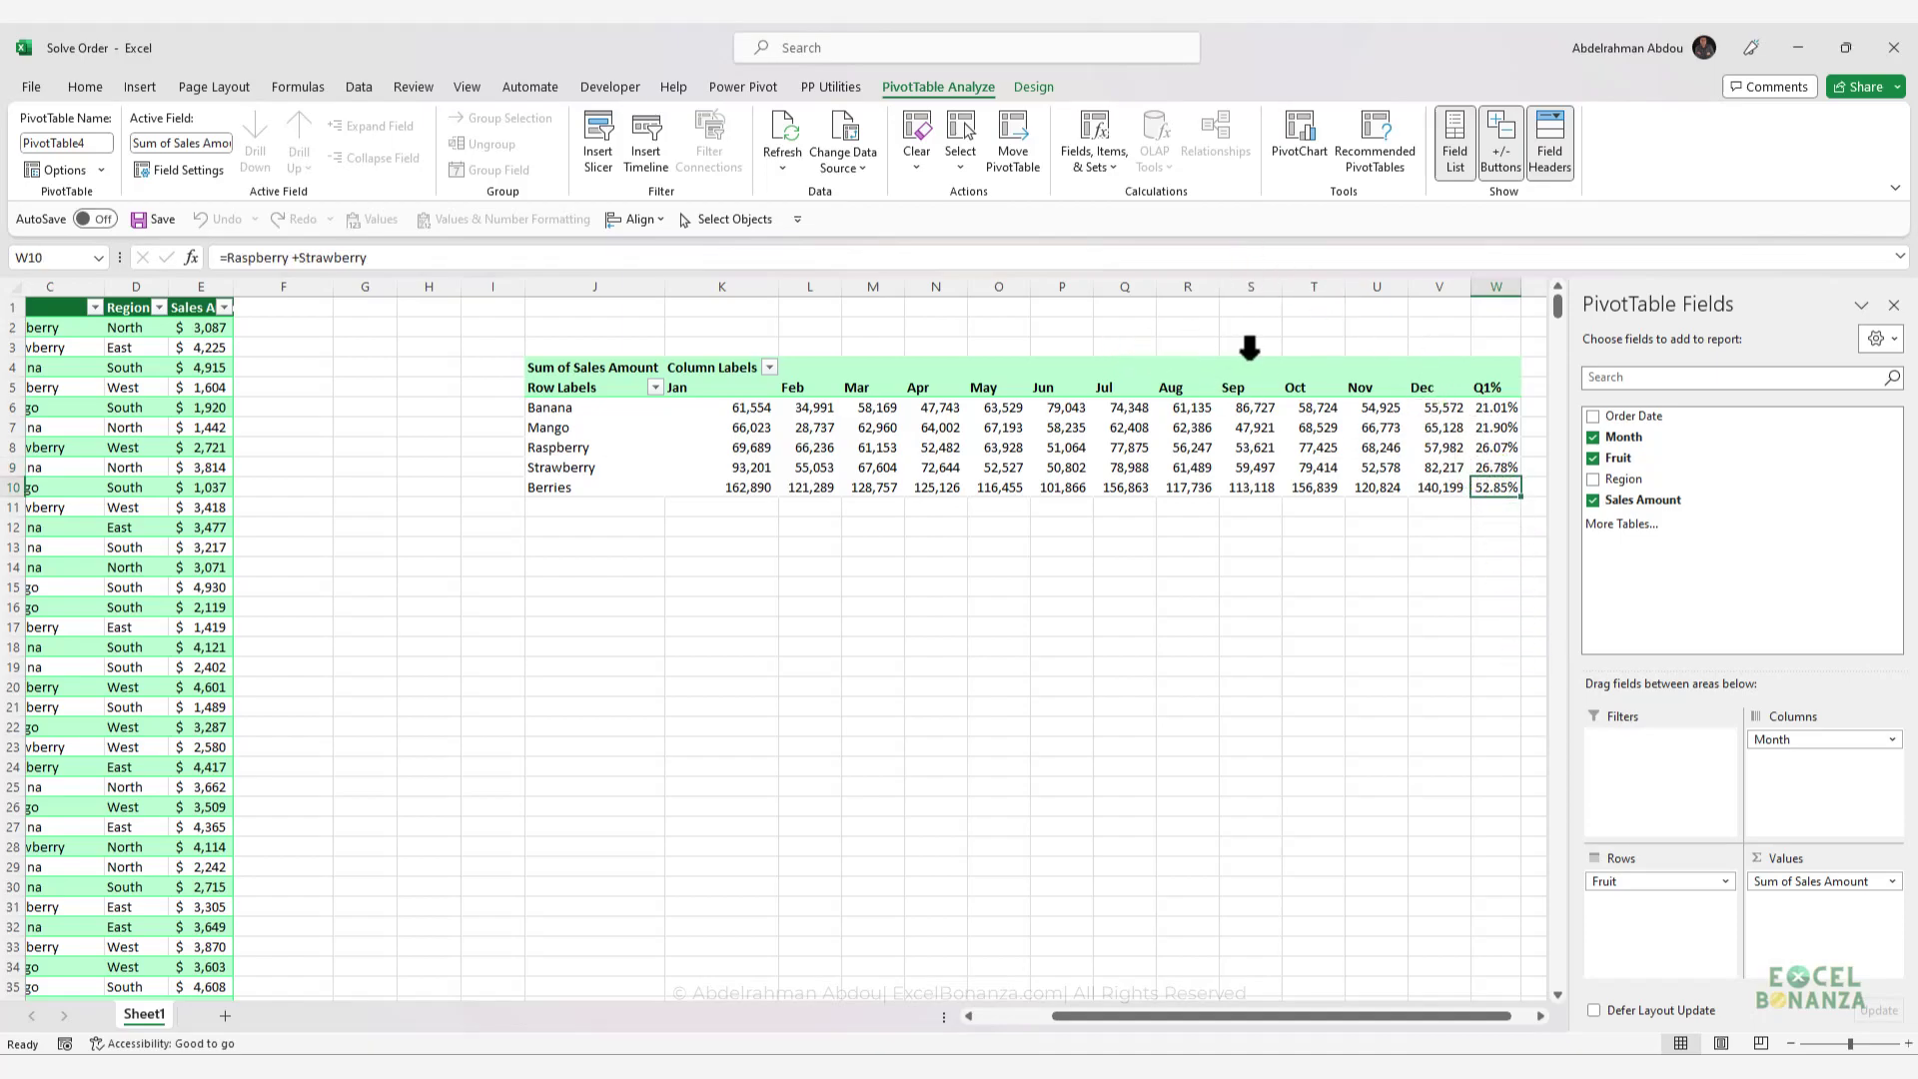
click(1107, 168)
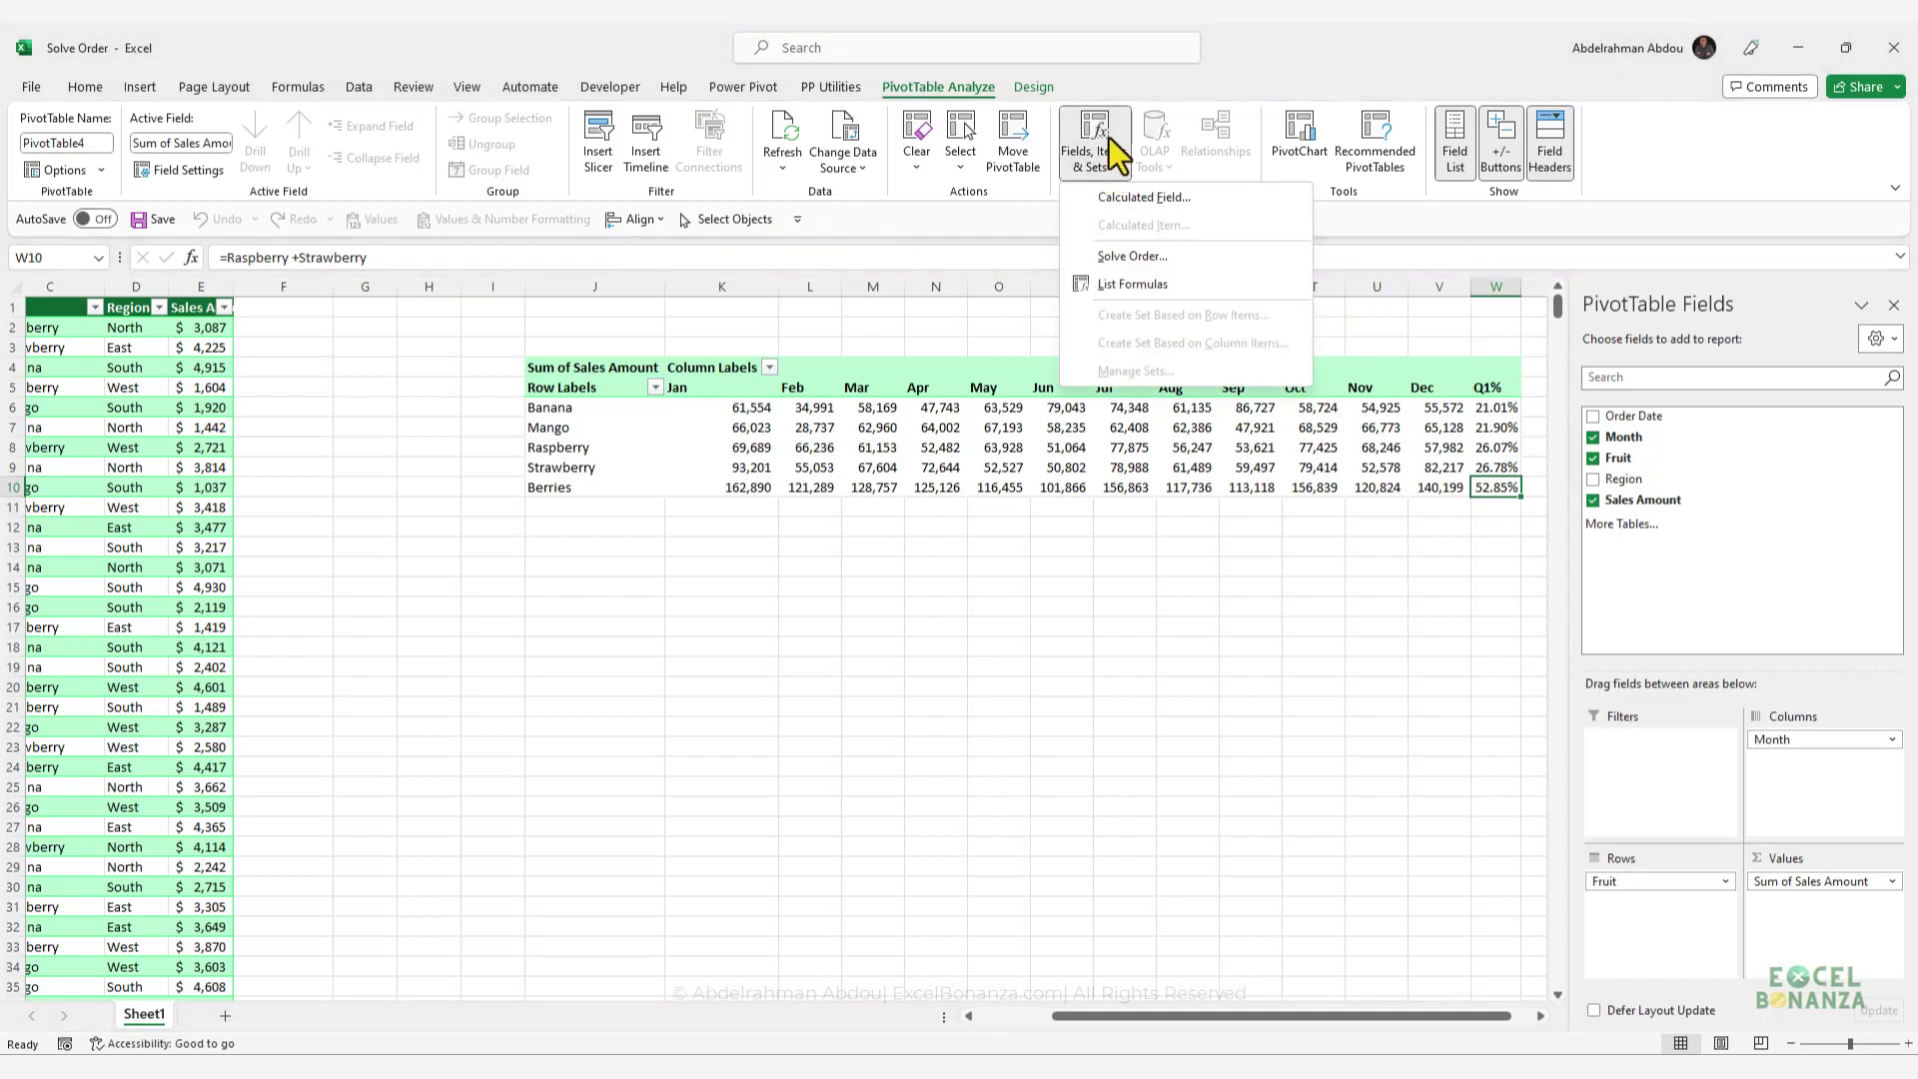
click(1135, 255)
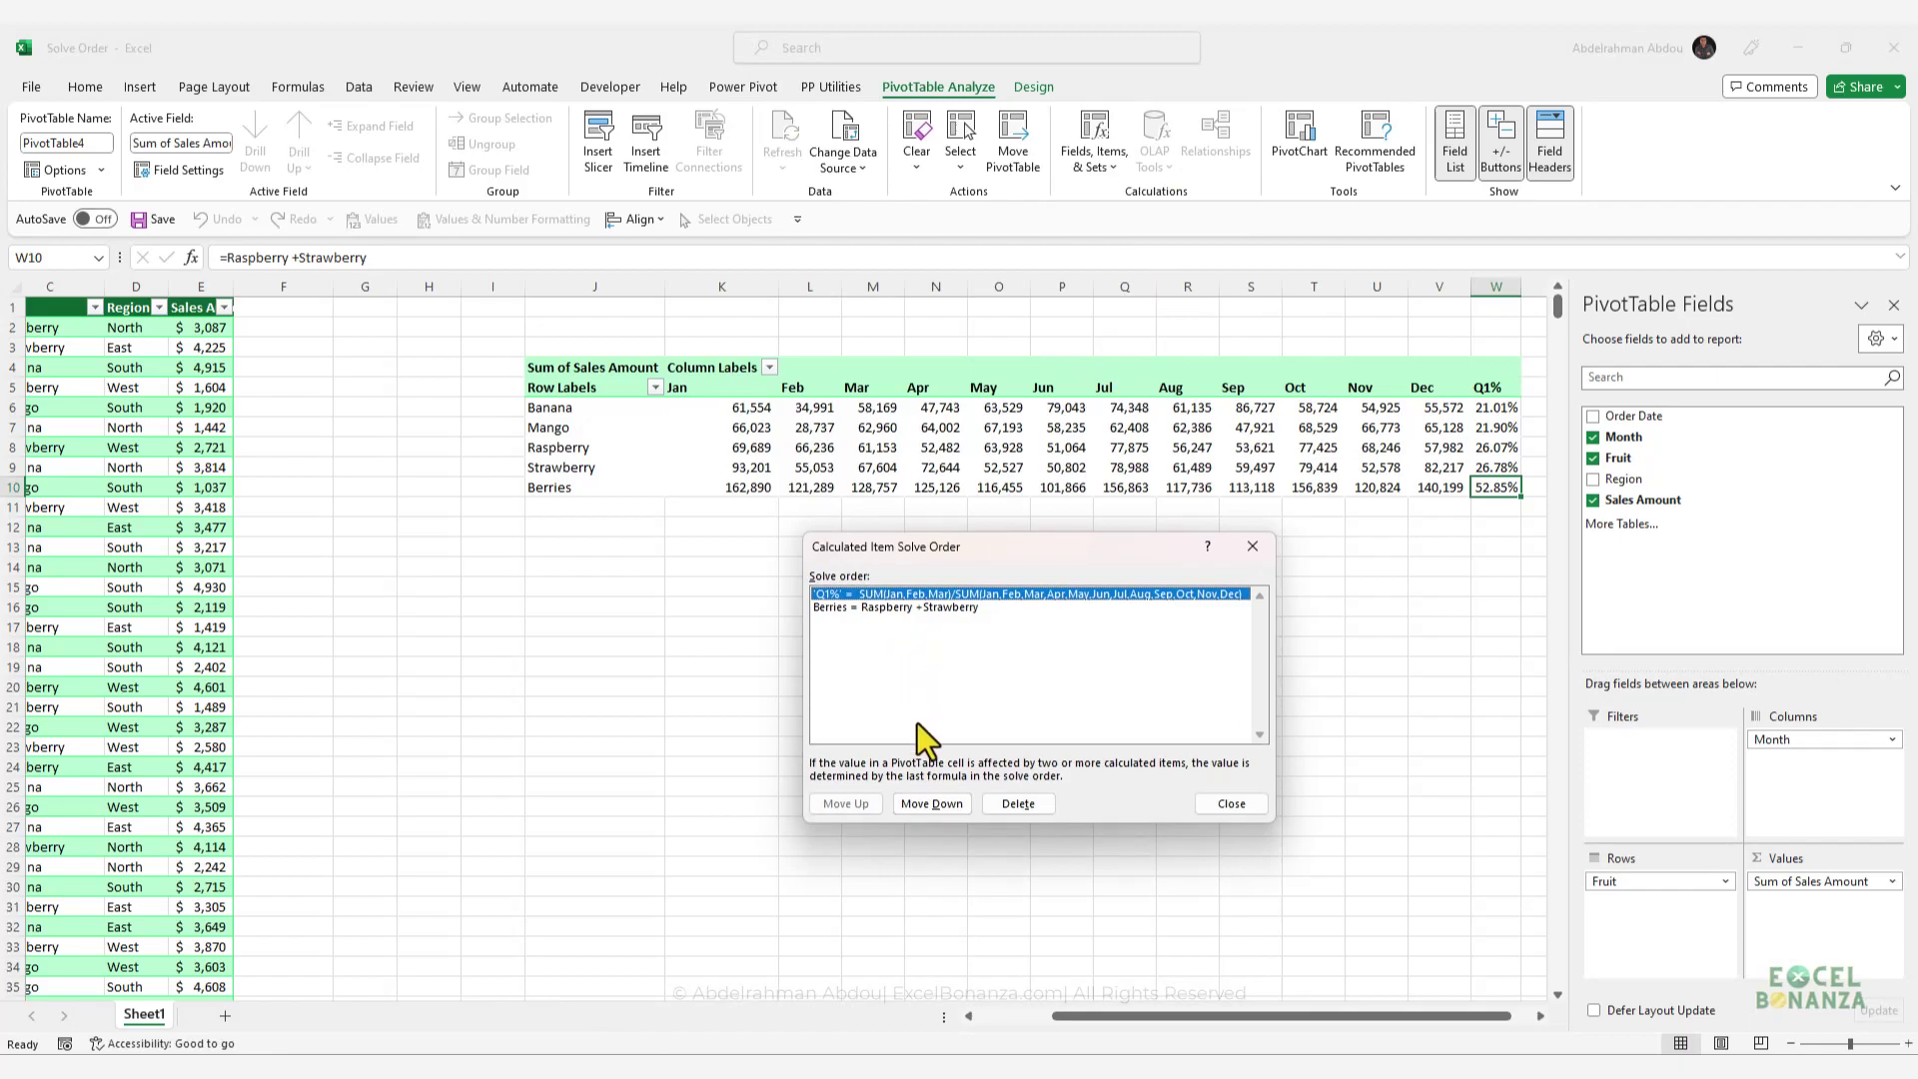
- Move the Q1% formula below Berries in the solve order and close the dialog
click(922, 801)
click(891, 594)
click(887, 607)
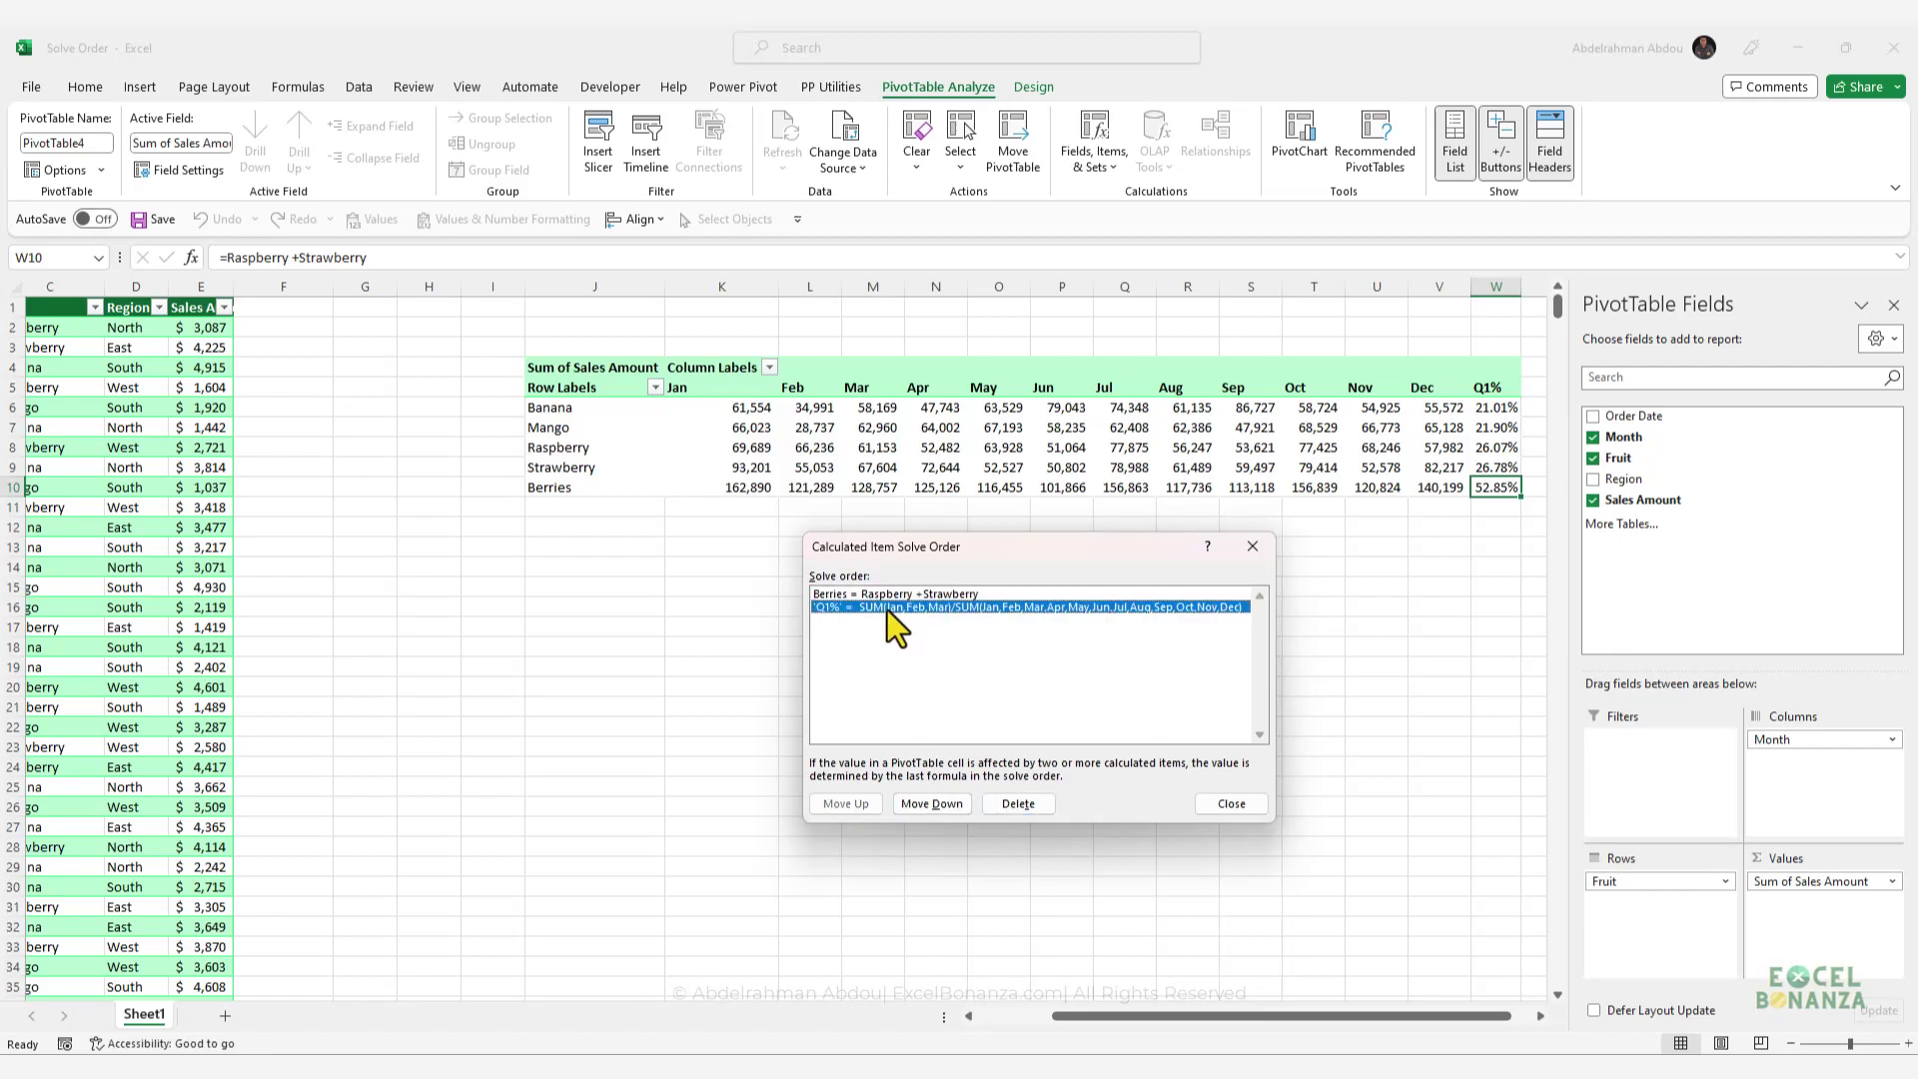
click(847, 596)
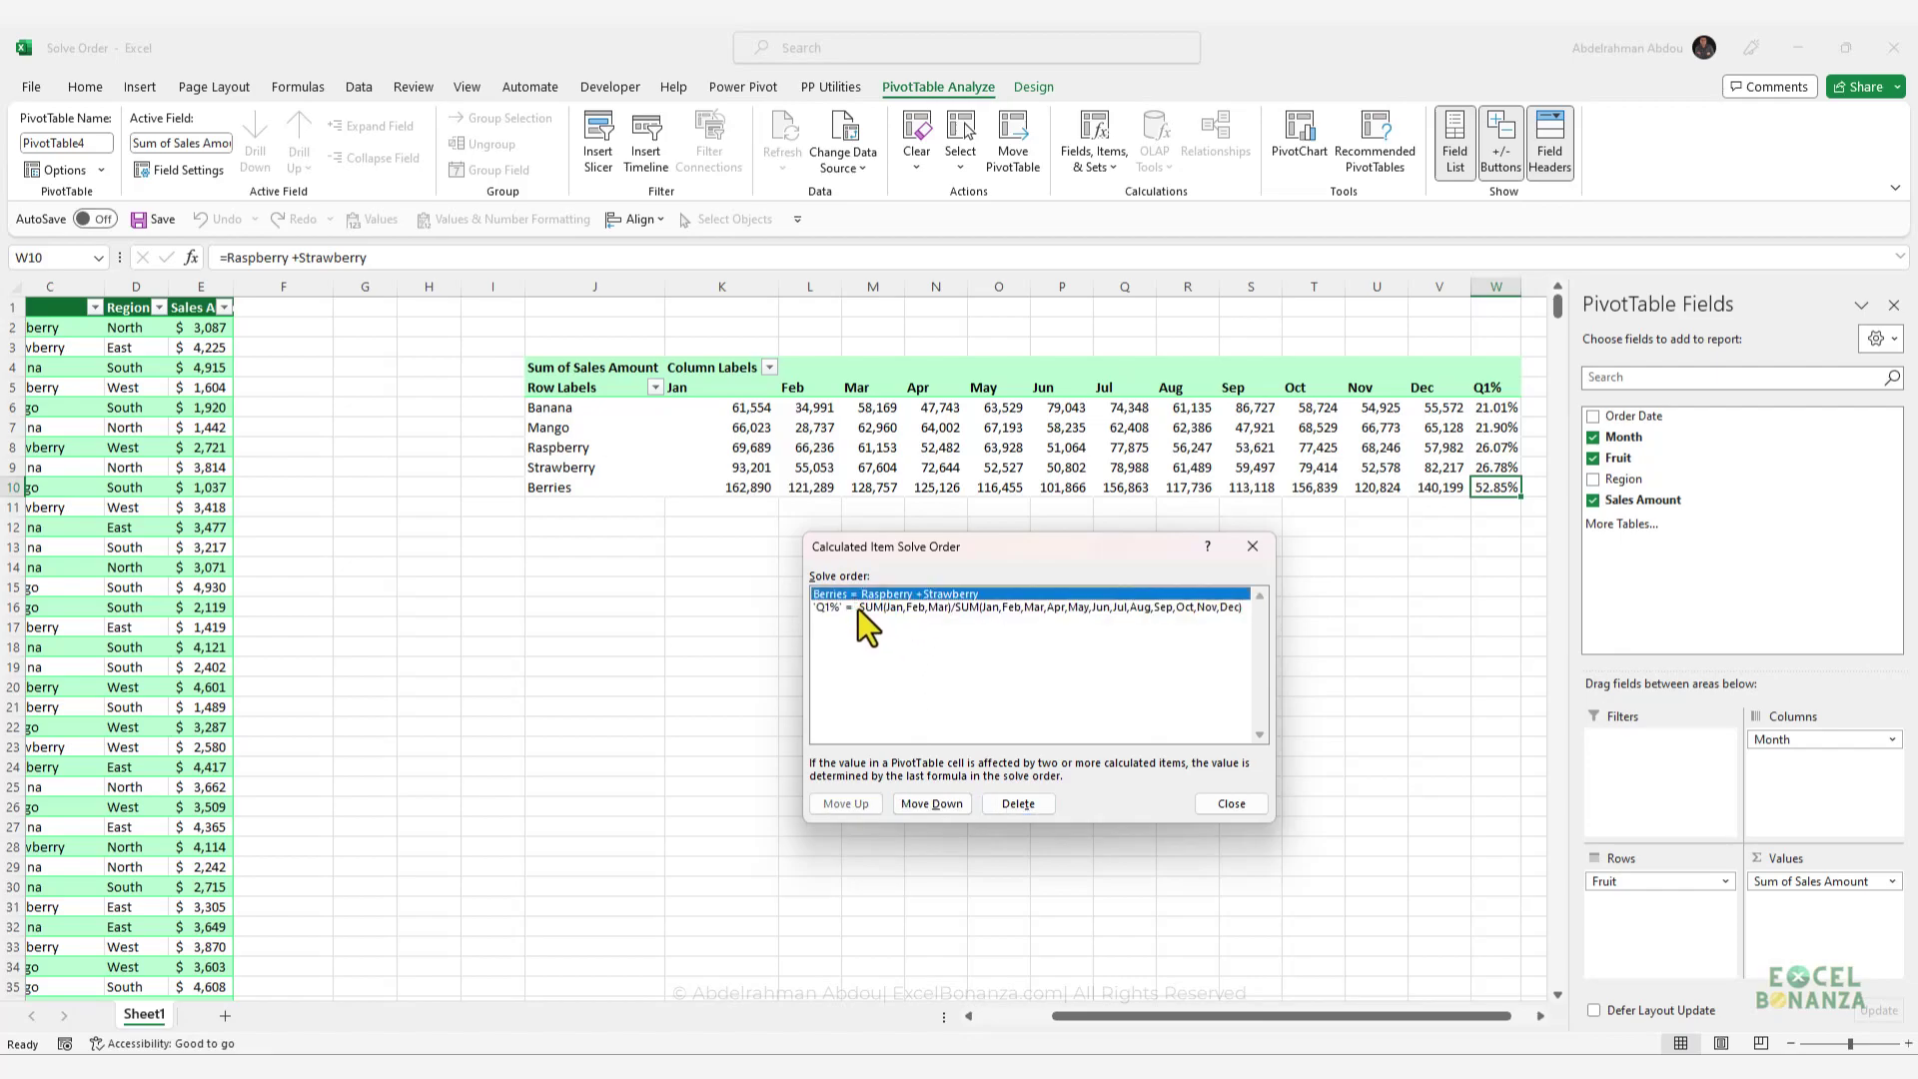
click(890, 608)
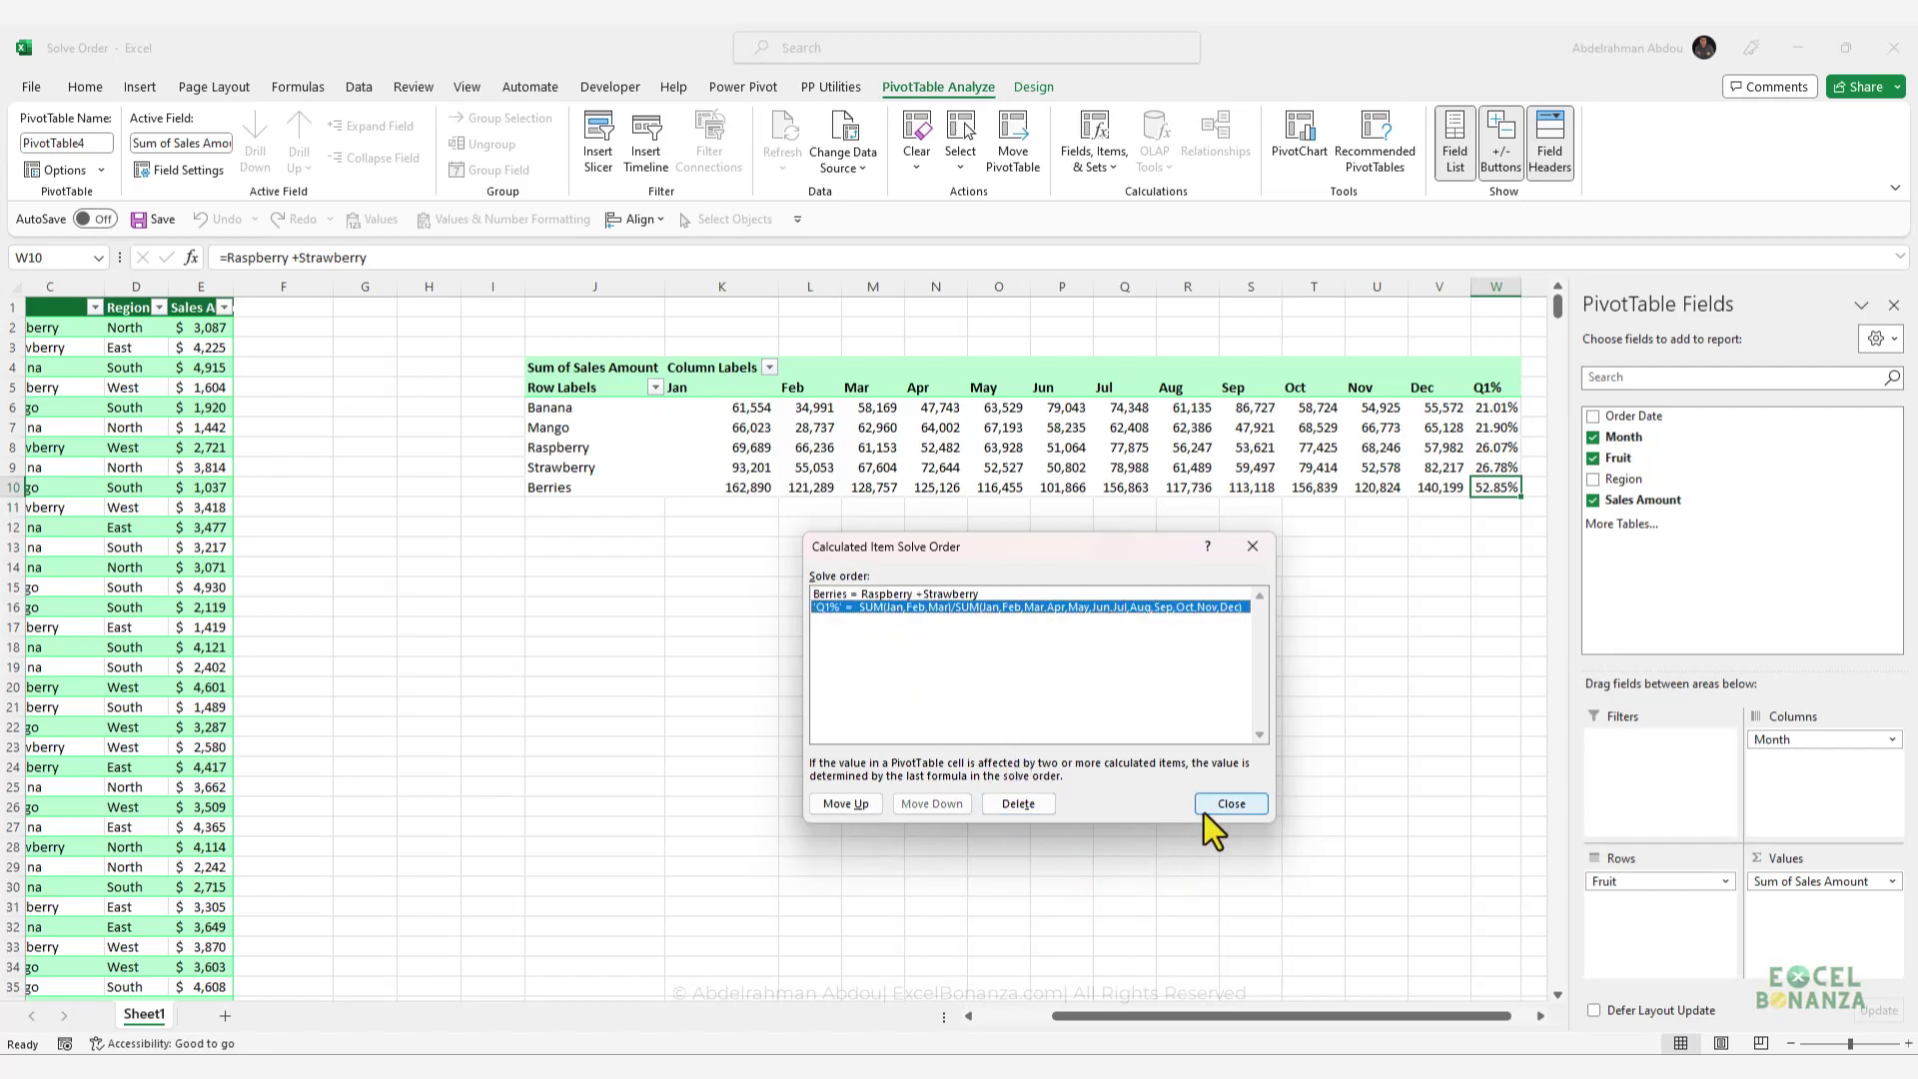
click(1230, 804)
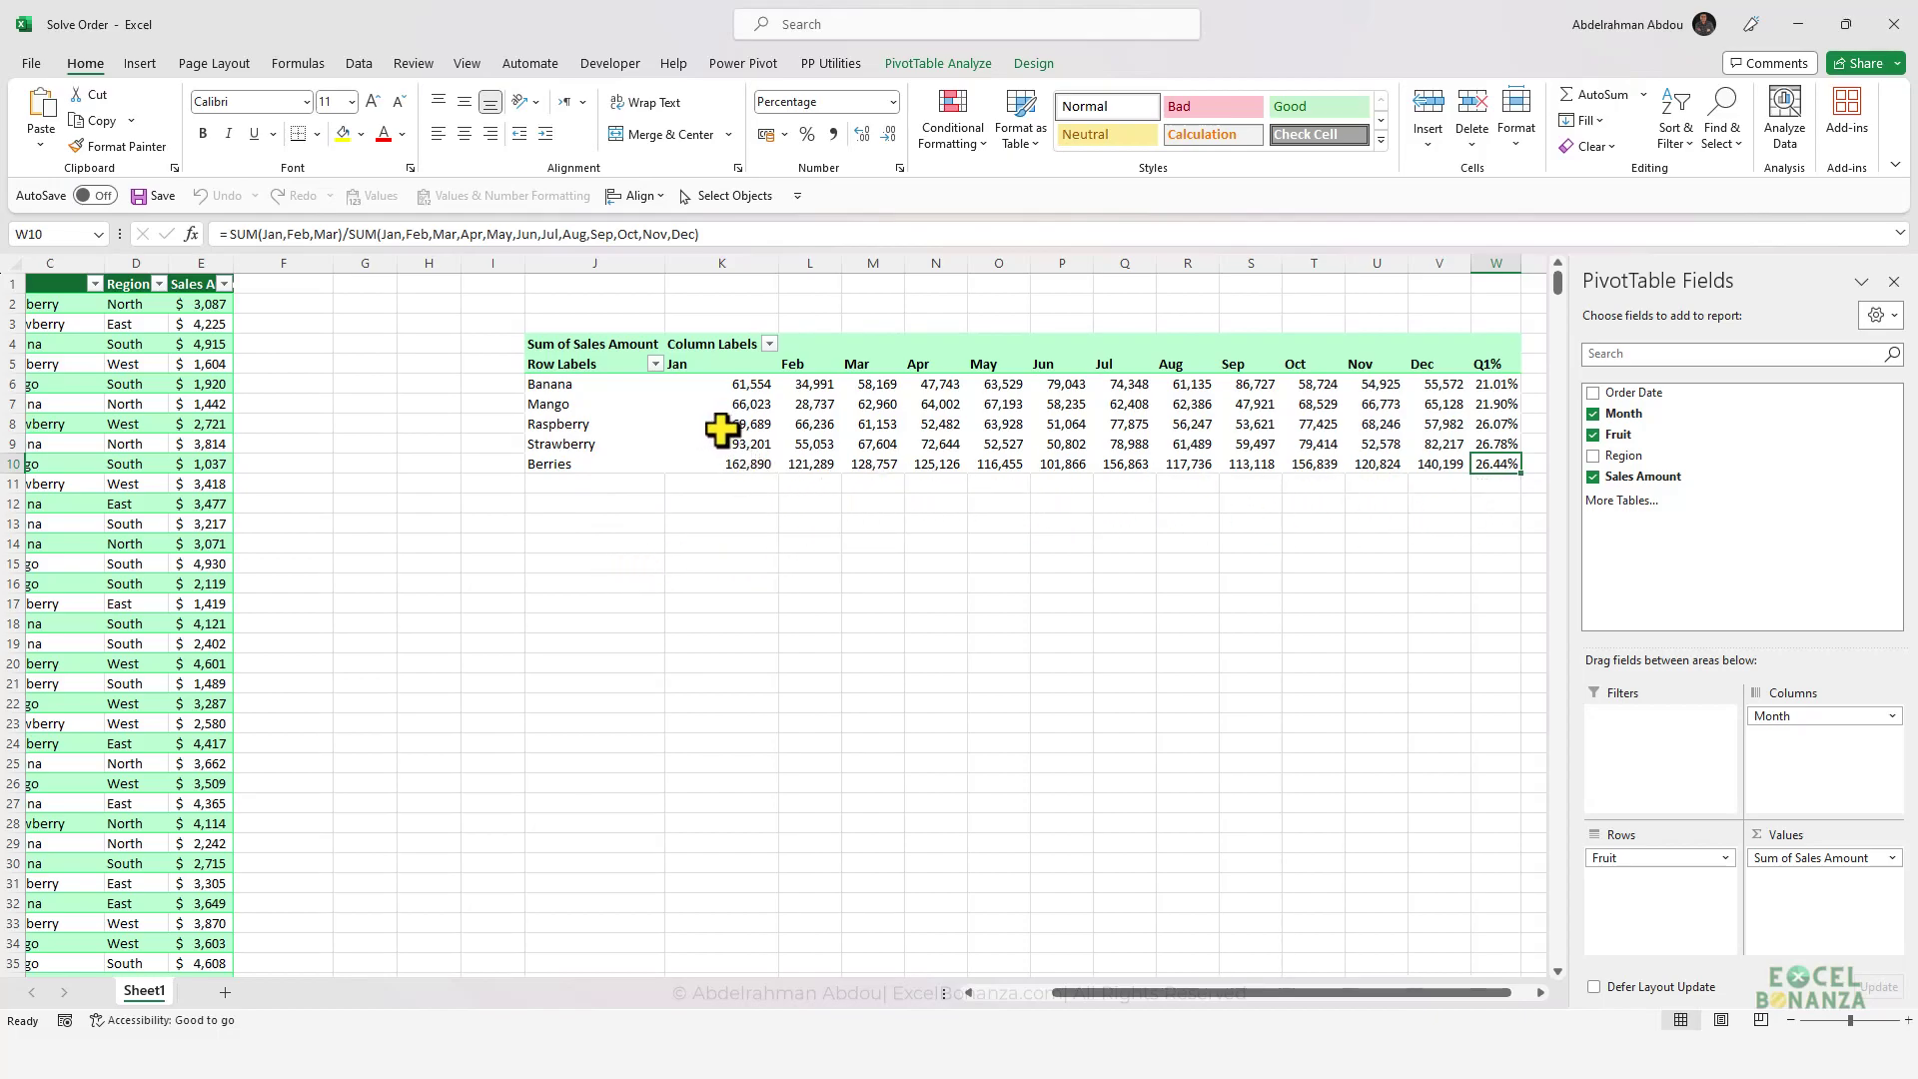
- Put the Q1 berry total 412,936 in K13 and the annual total 1,561,962 in K14
drag(720, 427, 877, 445)
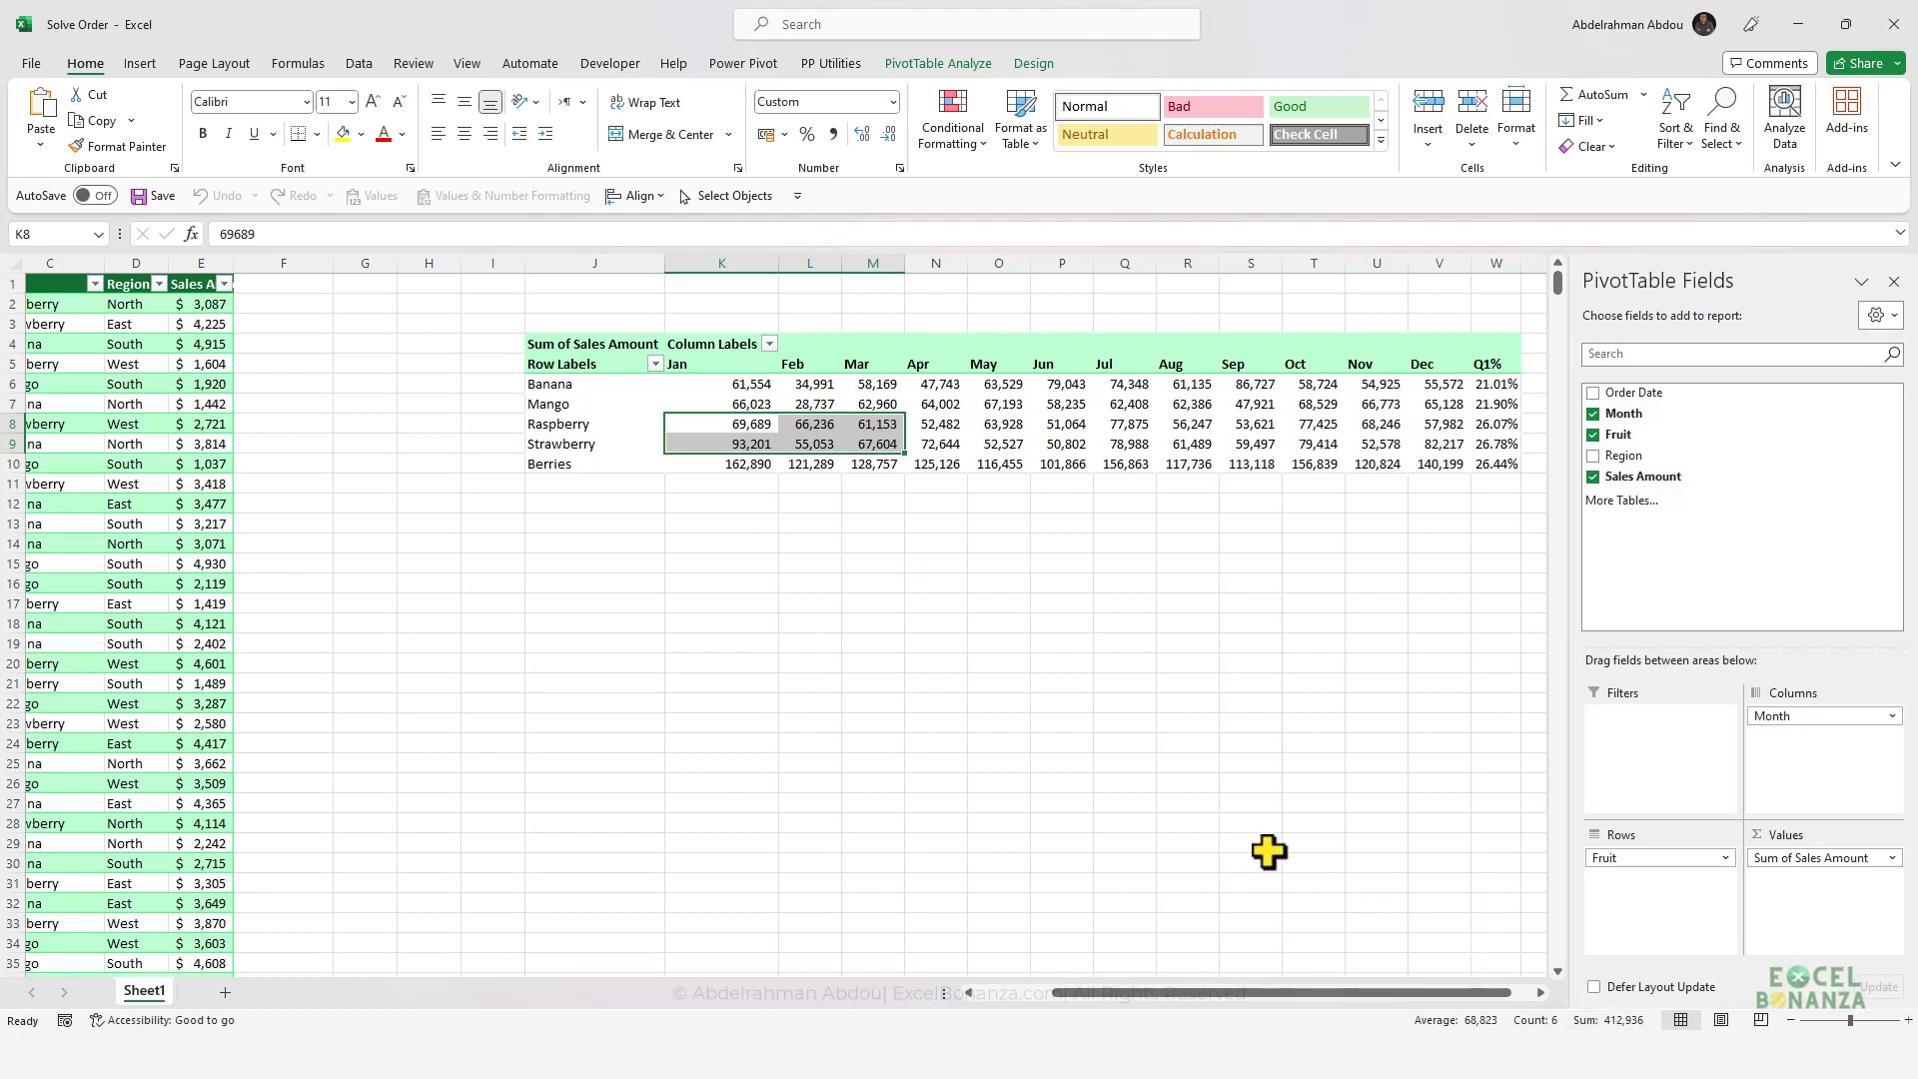
click(712, 530)
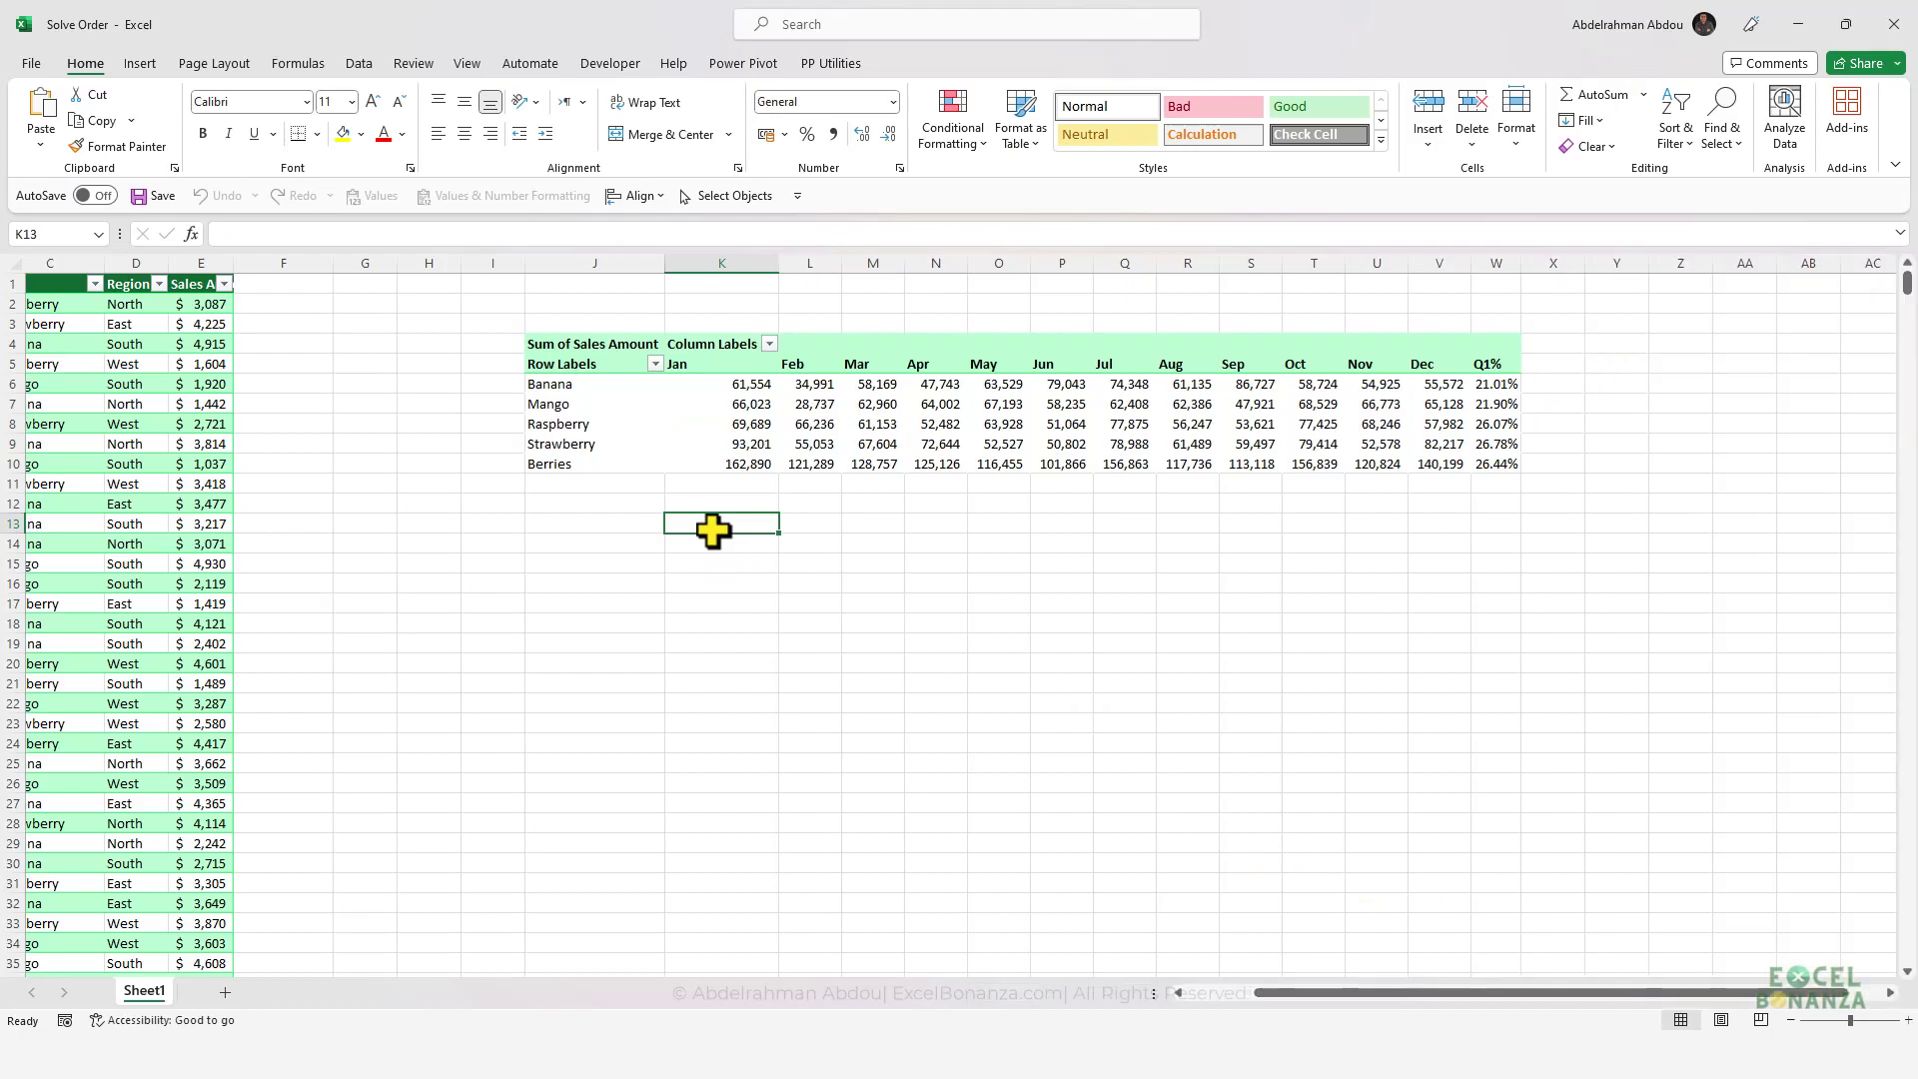
text(412,936)
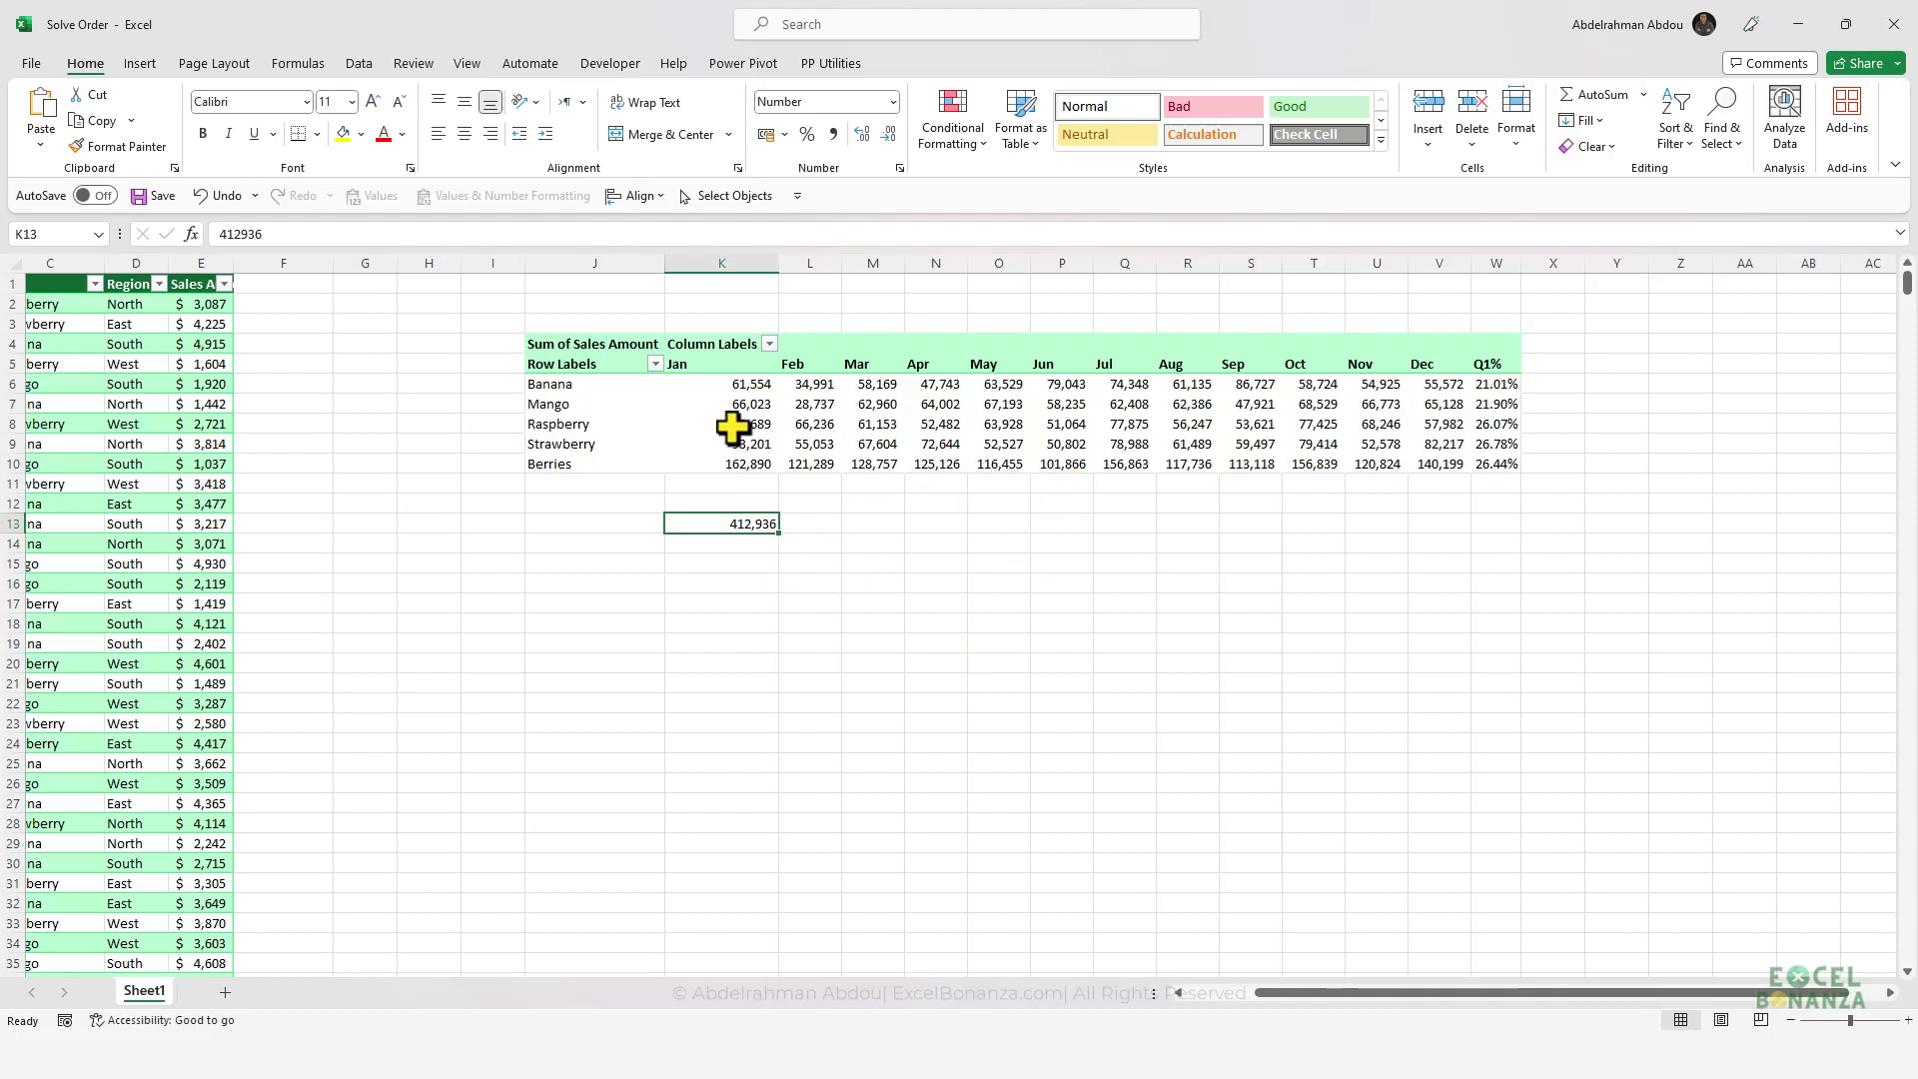
drag(736, 428, 1431, 447)
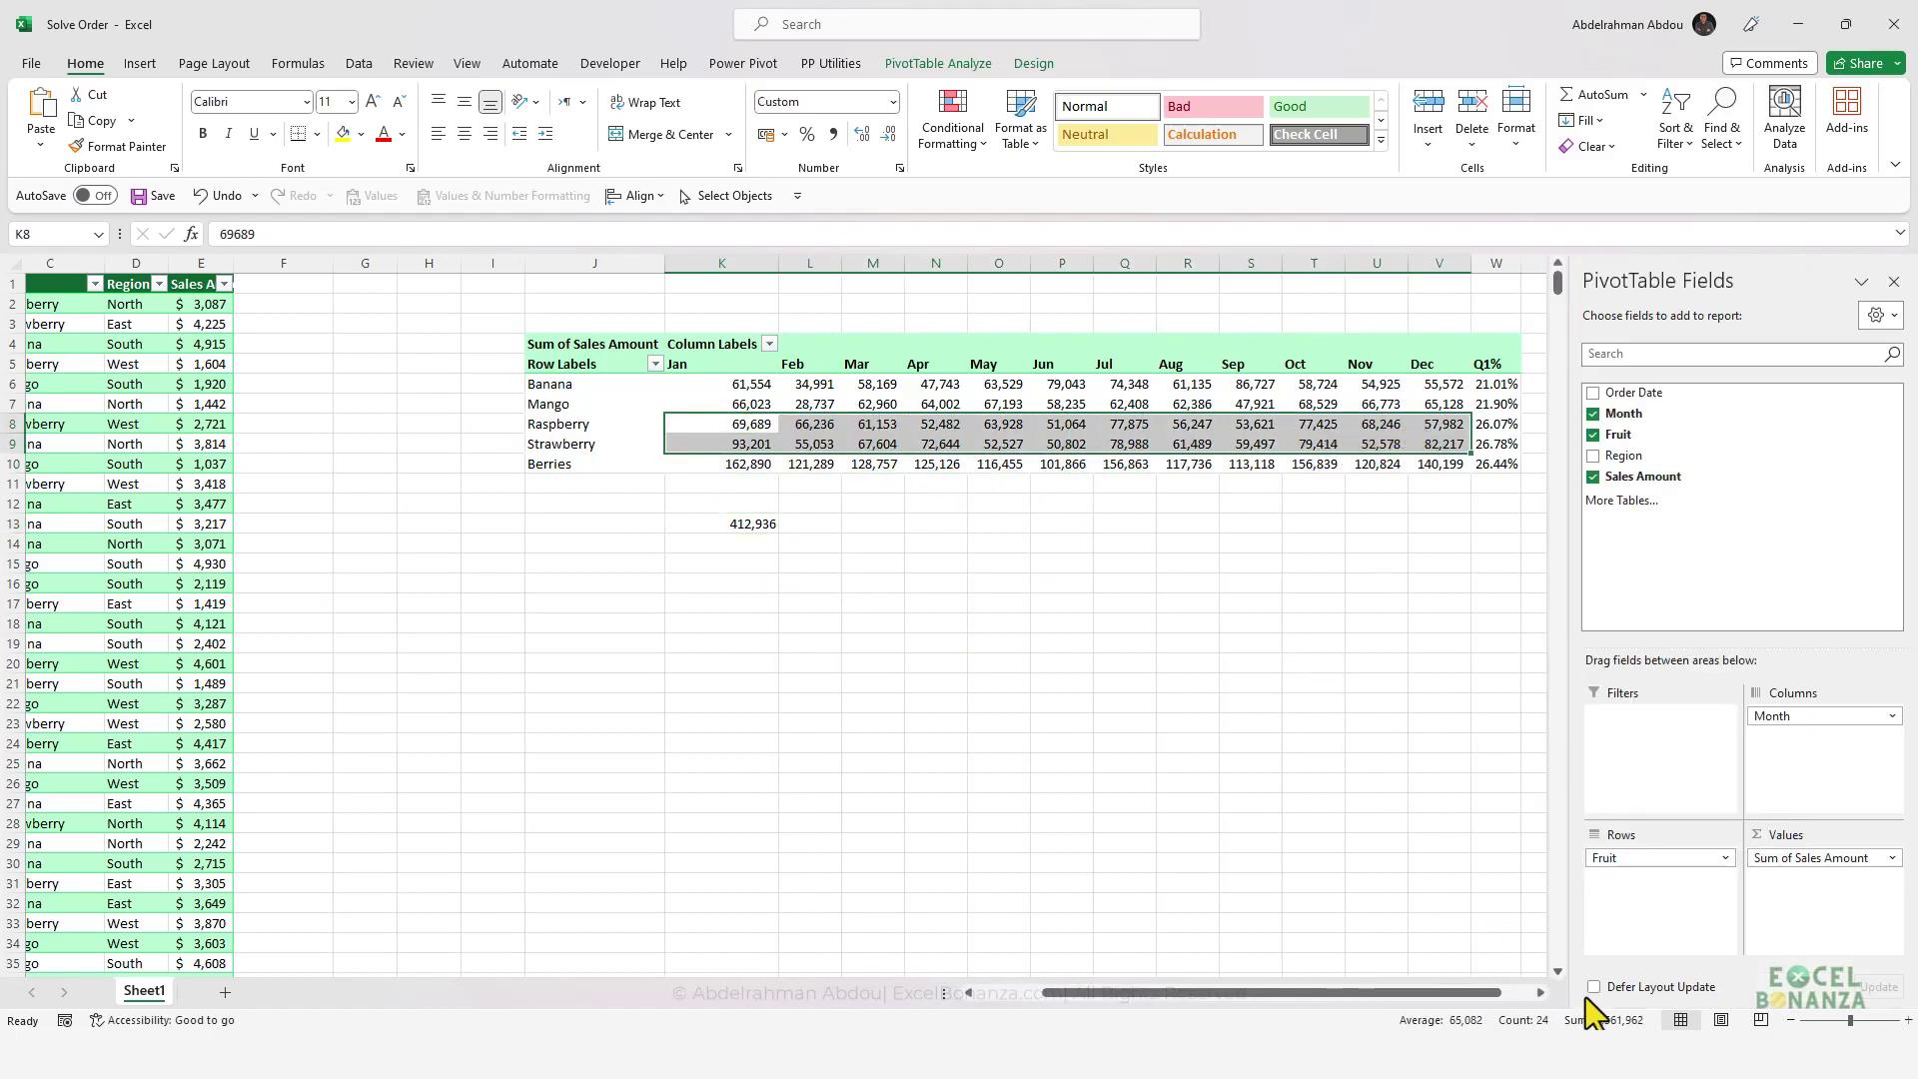
click(742, 544)
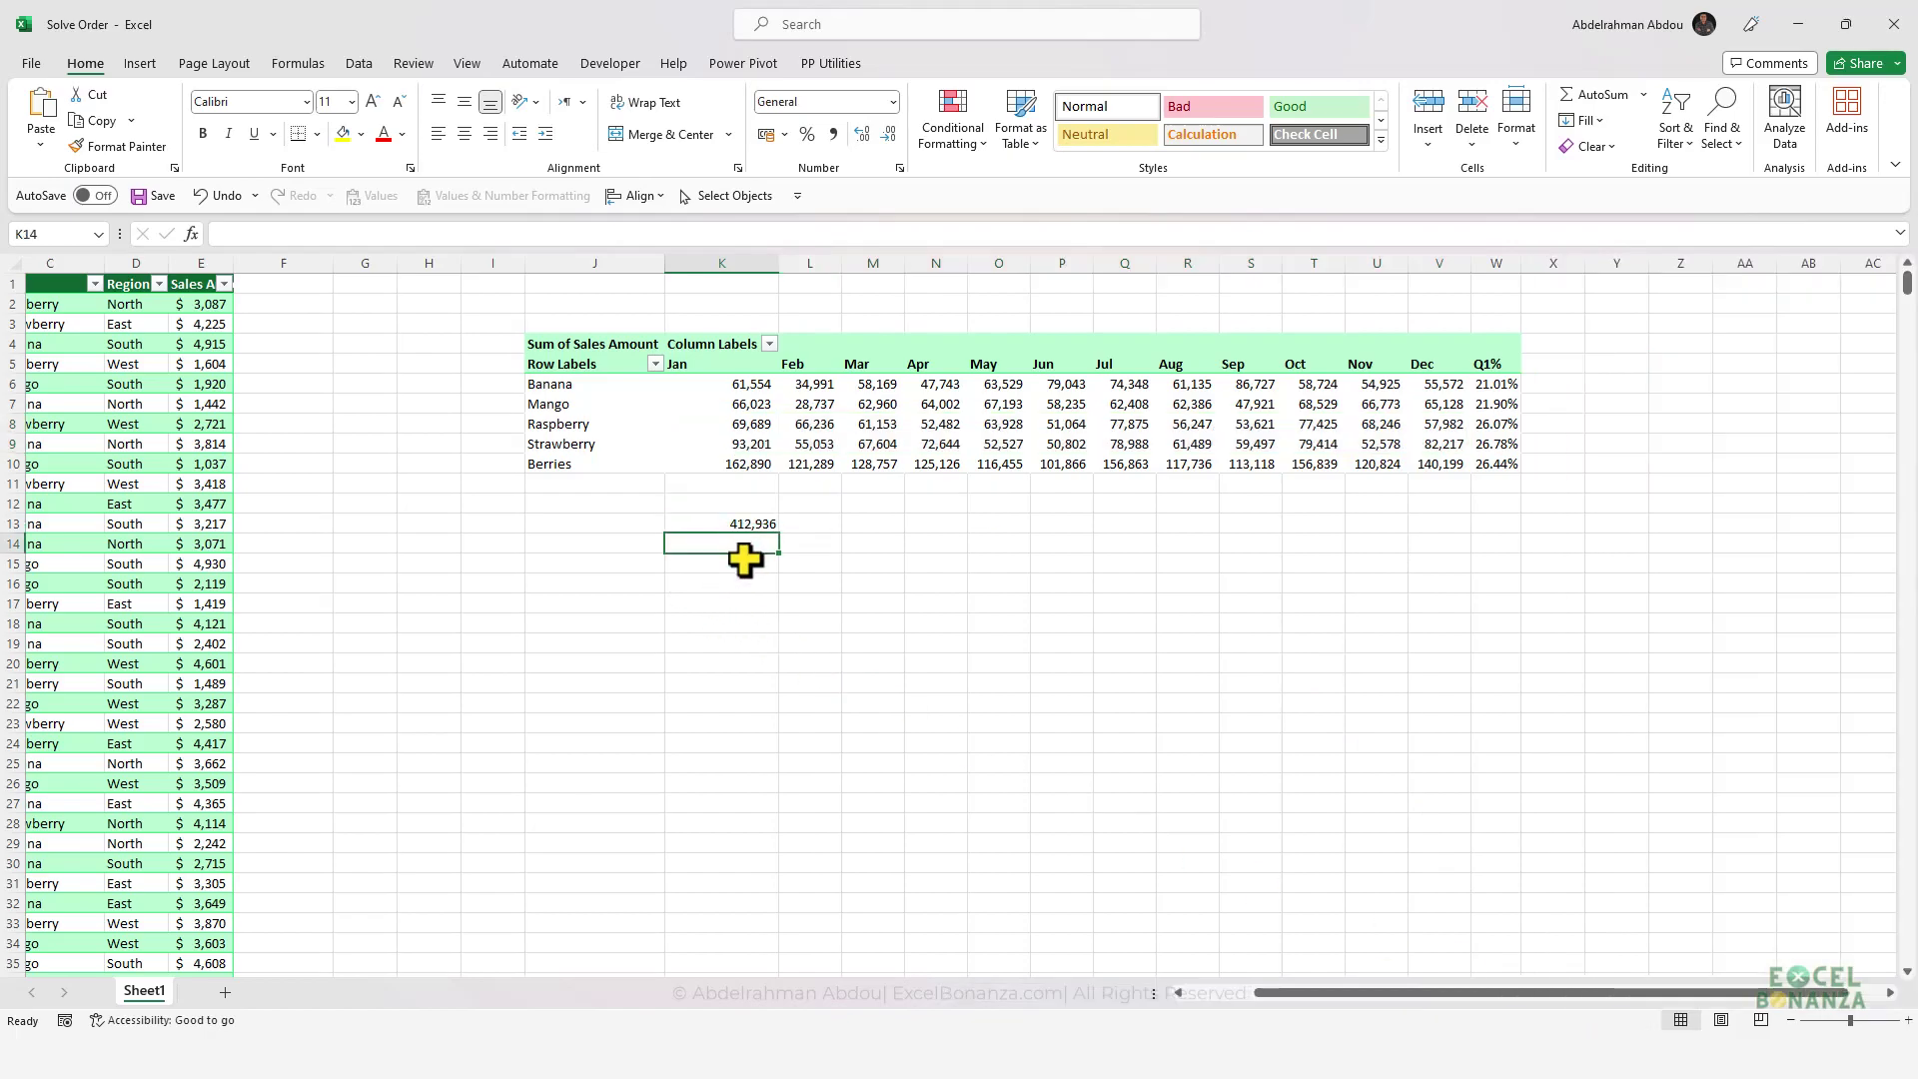
text(1561962)
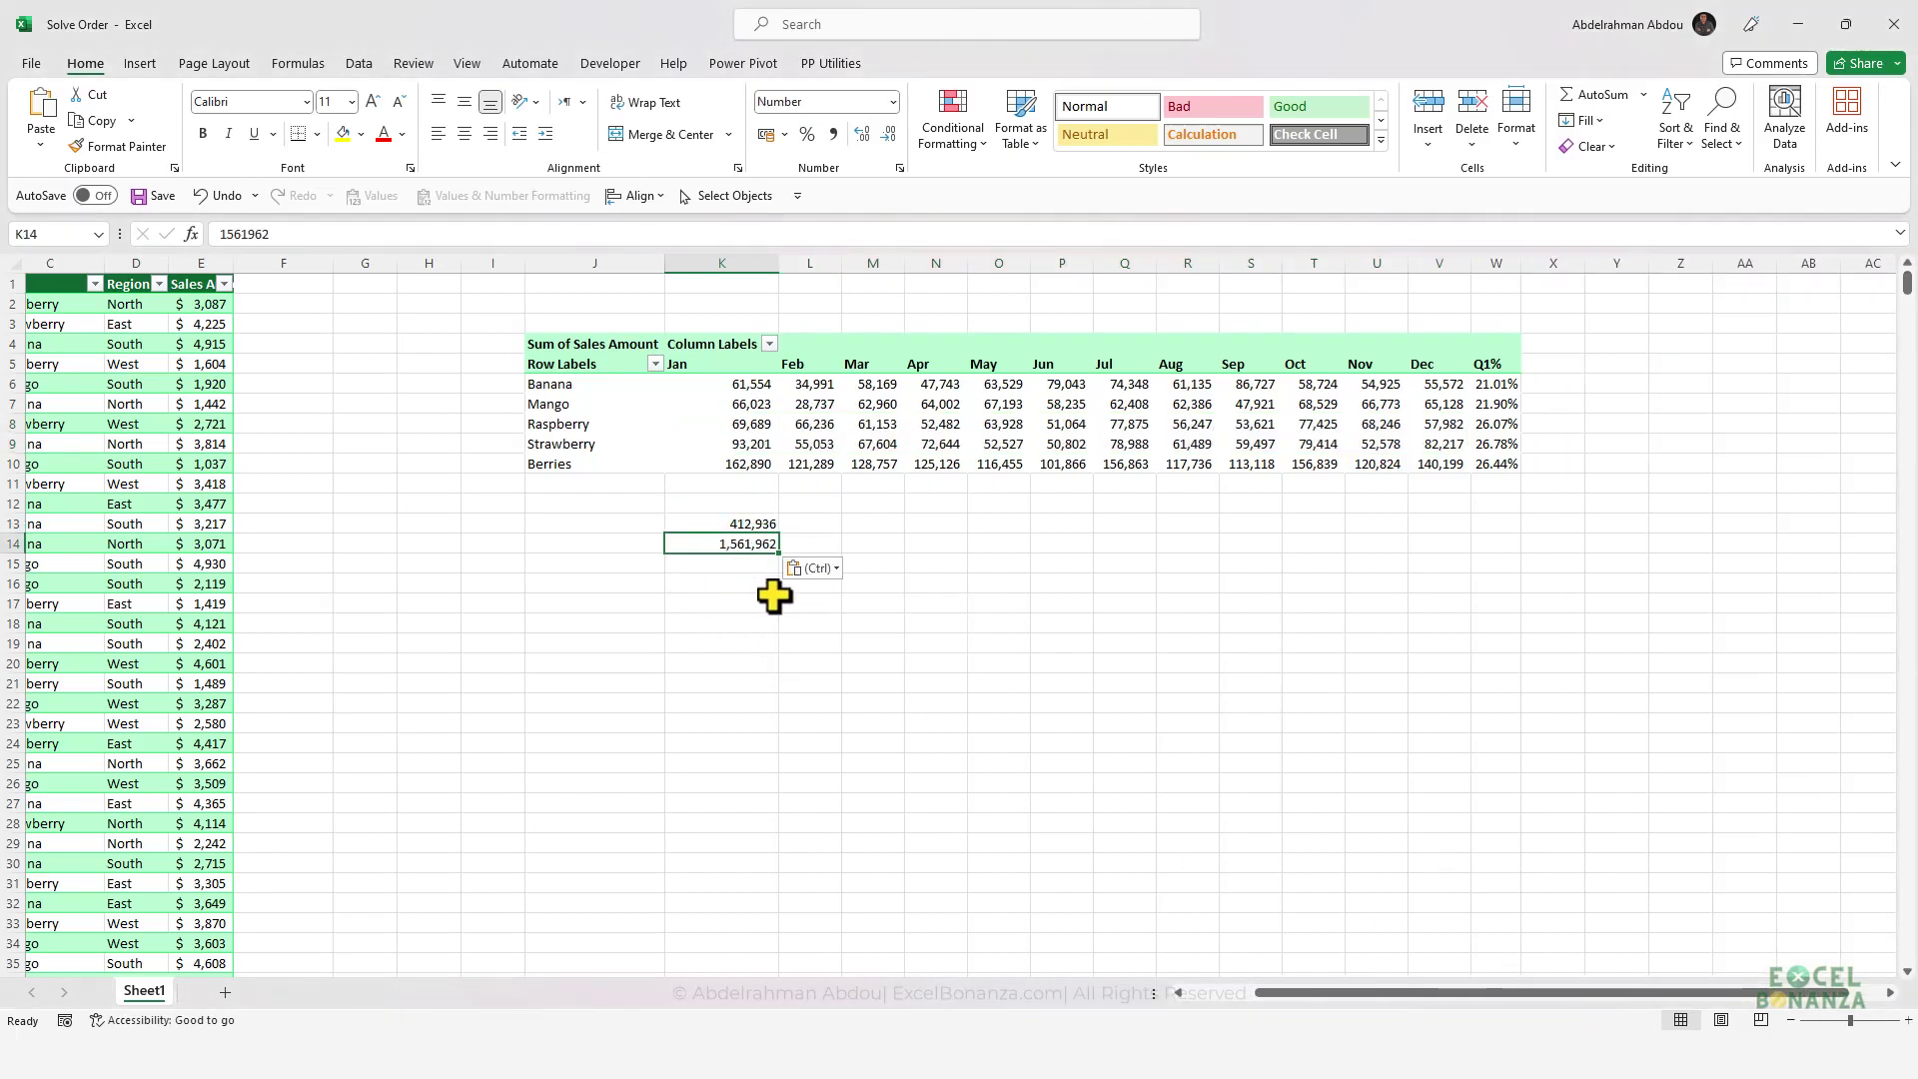
- Enter =K13/K14 in L13, formatted as 26.44%, and compare it with the pivot's Berries Q1%
click(815, 528)
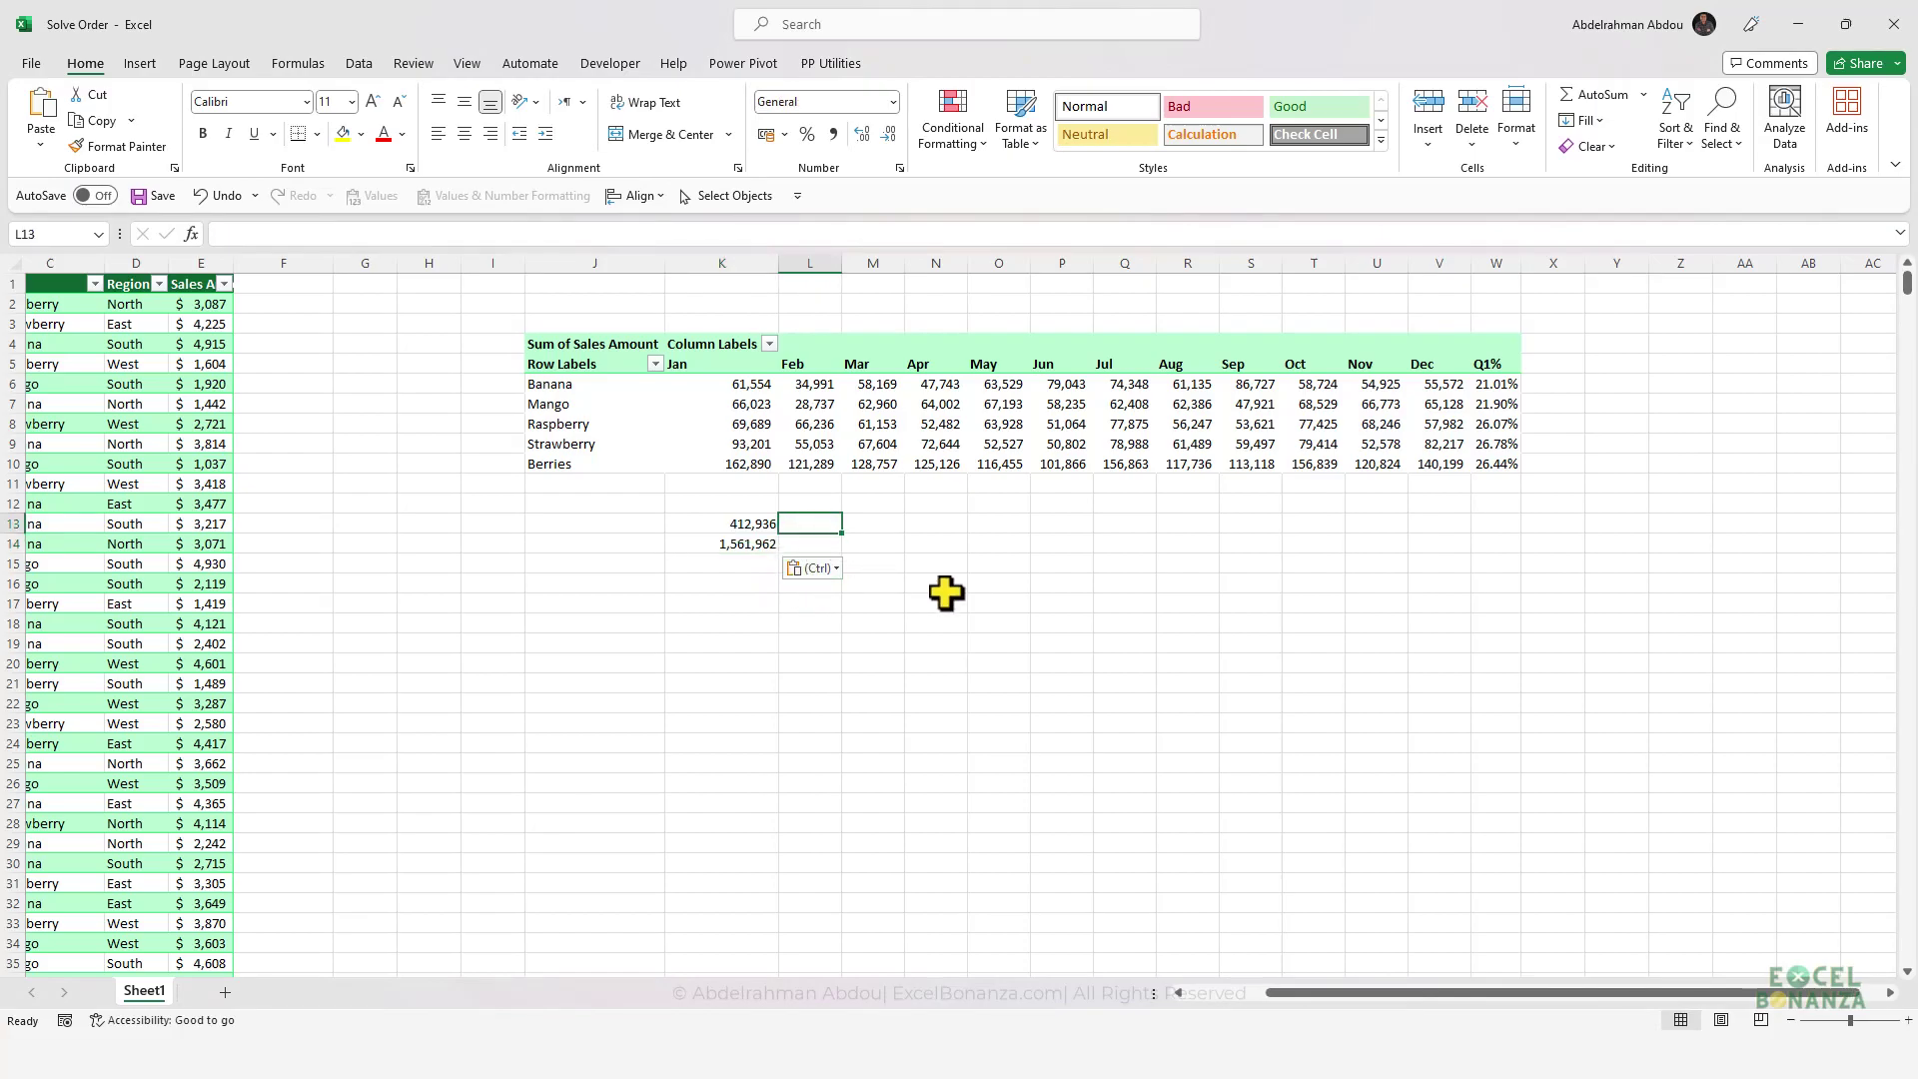
text(=)
click(739, 524)
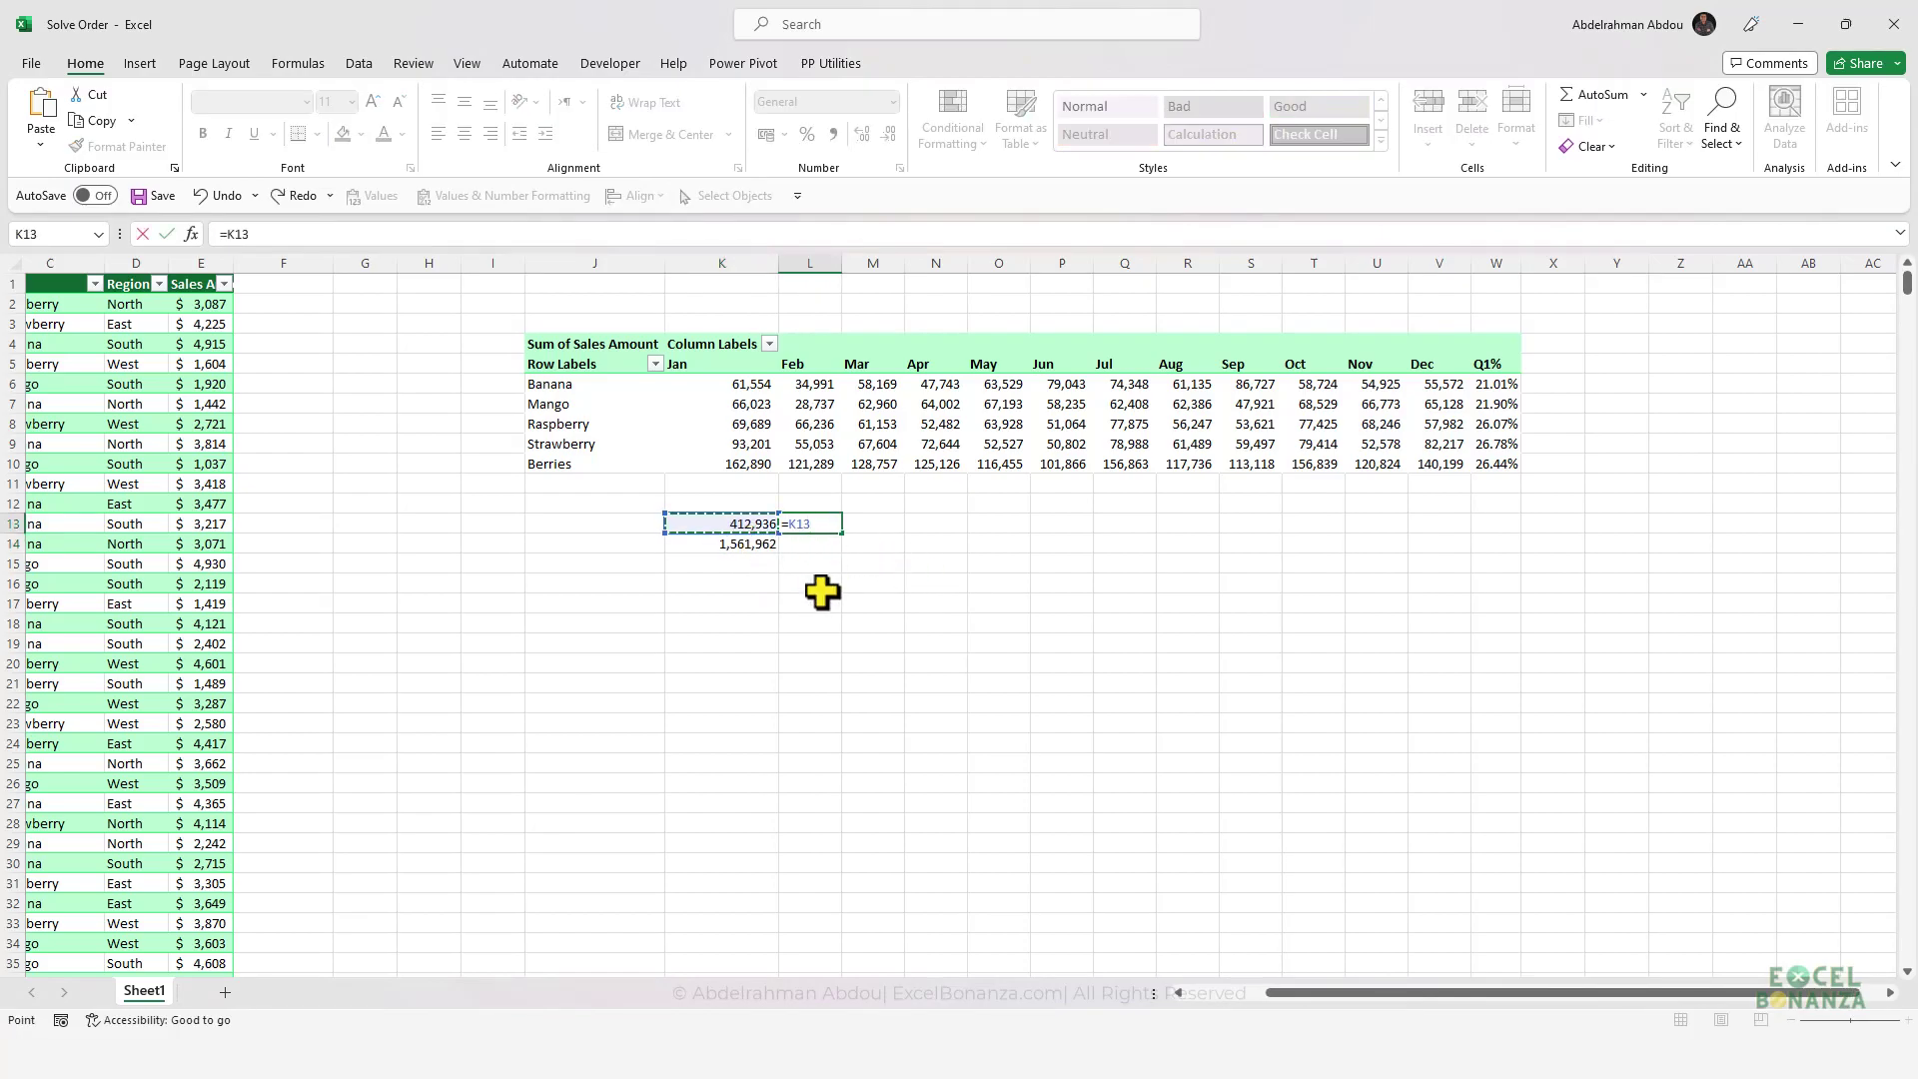
text(/)
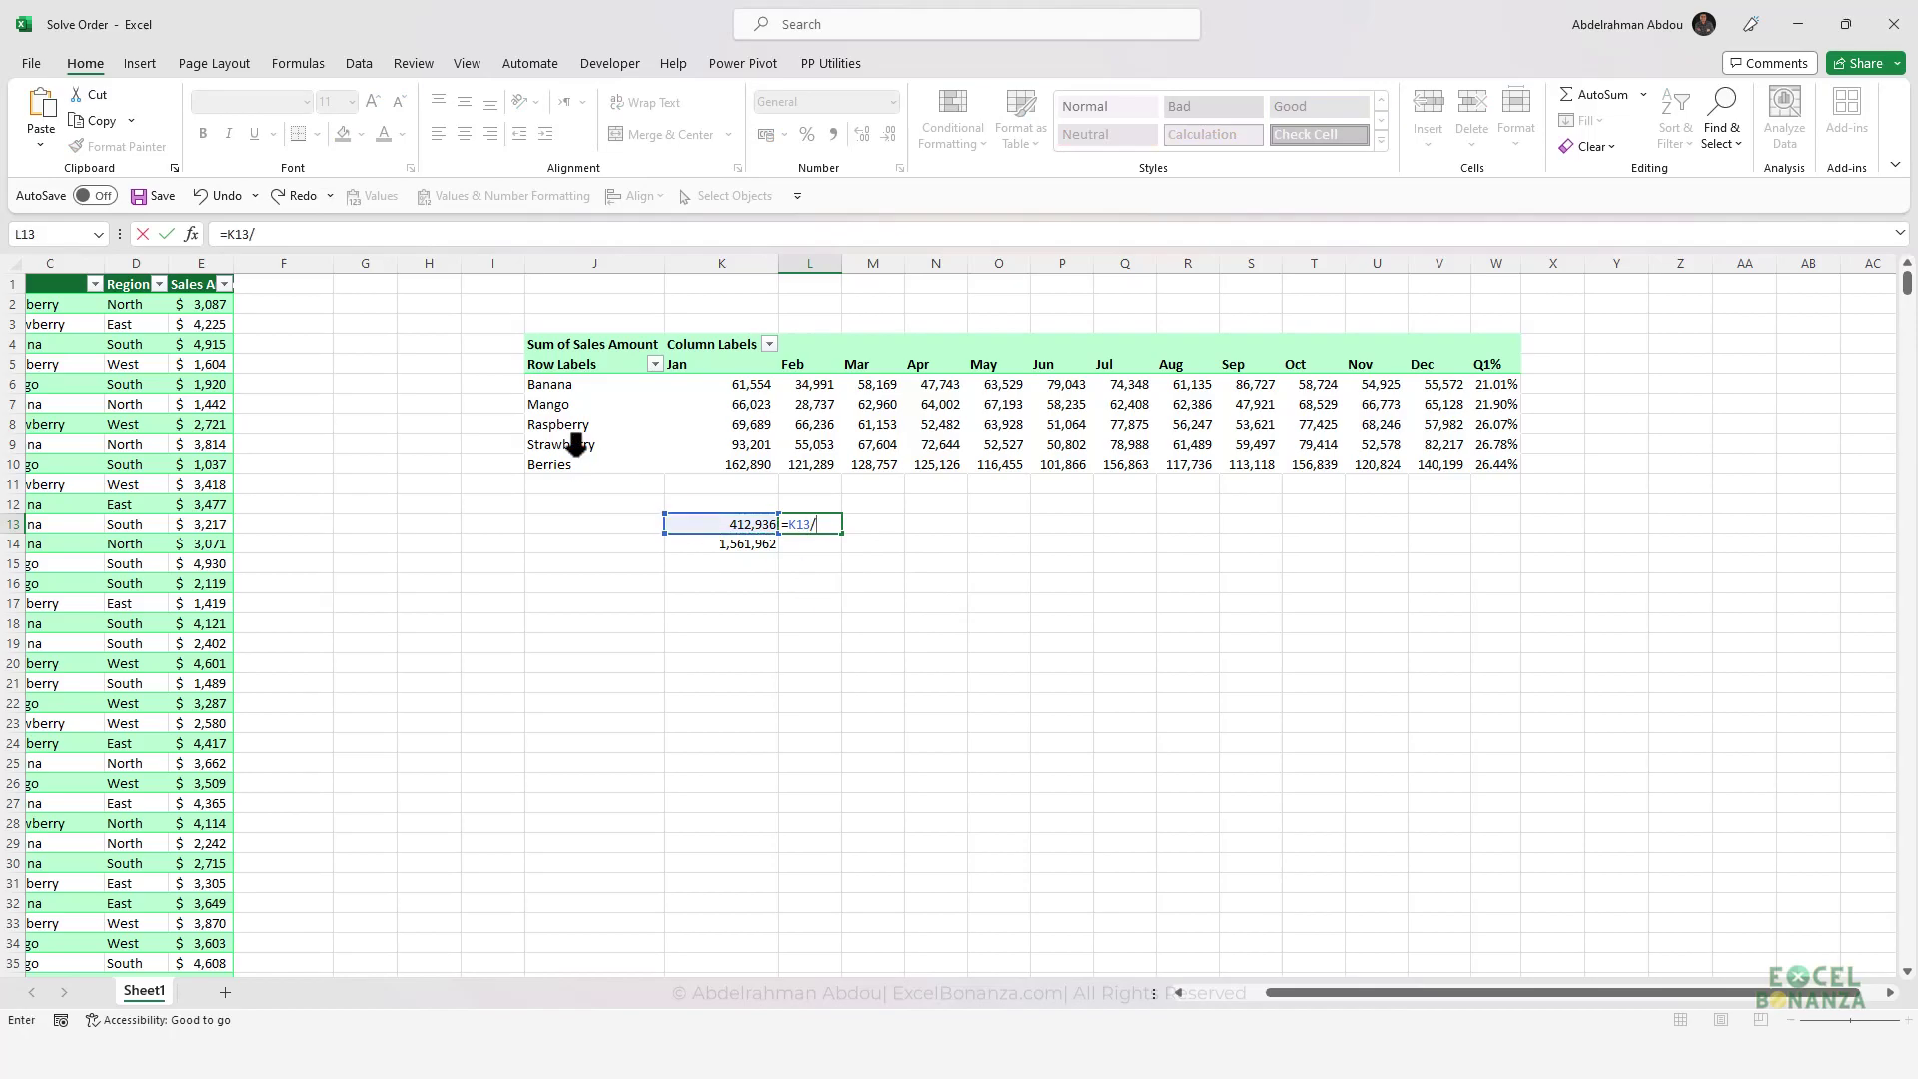
click(740, 543)
key(ctrl+Return)
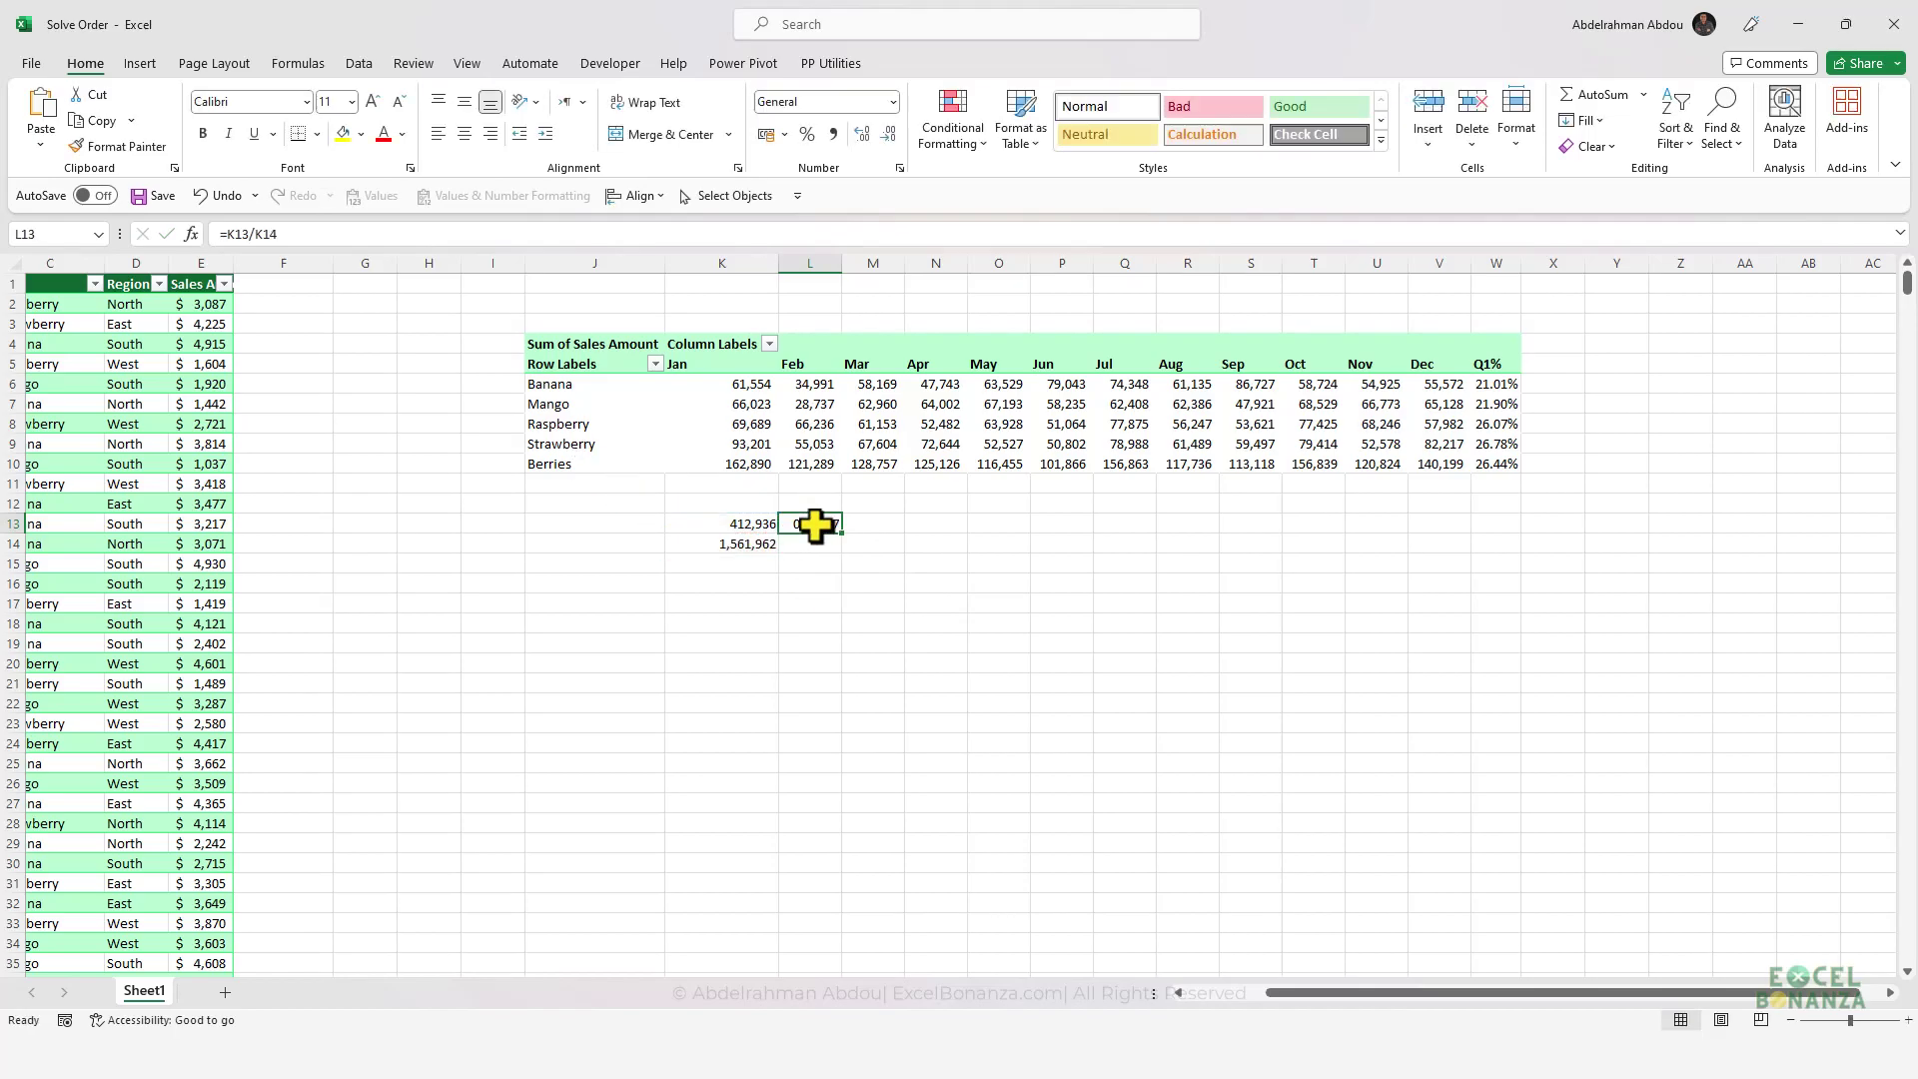
click(859, 135)
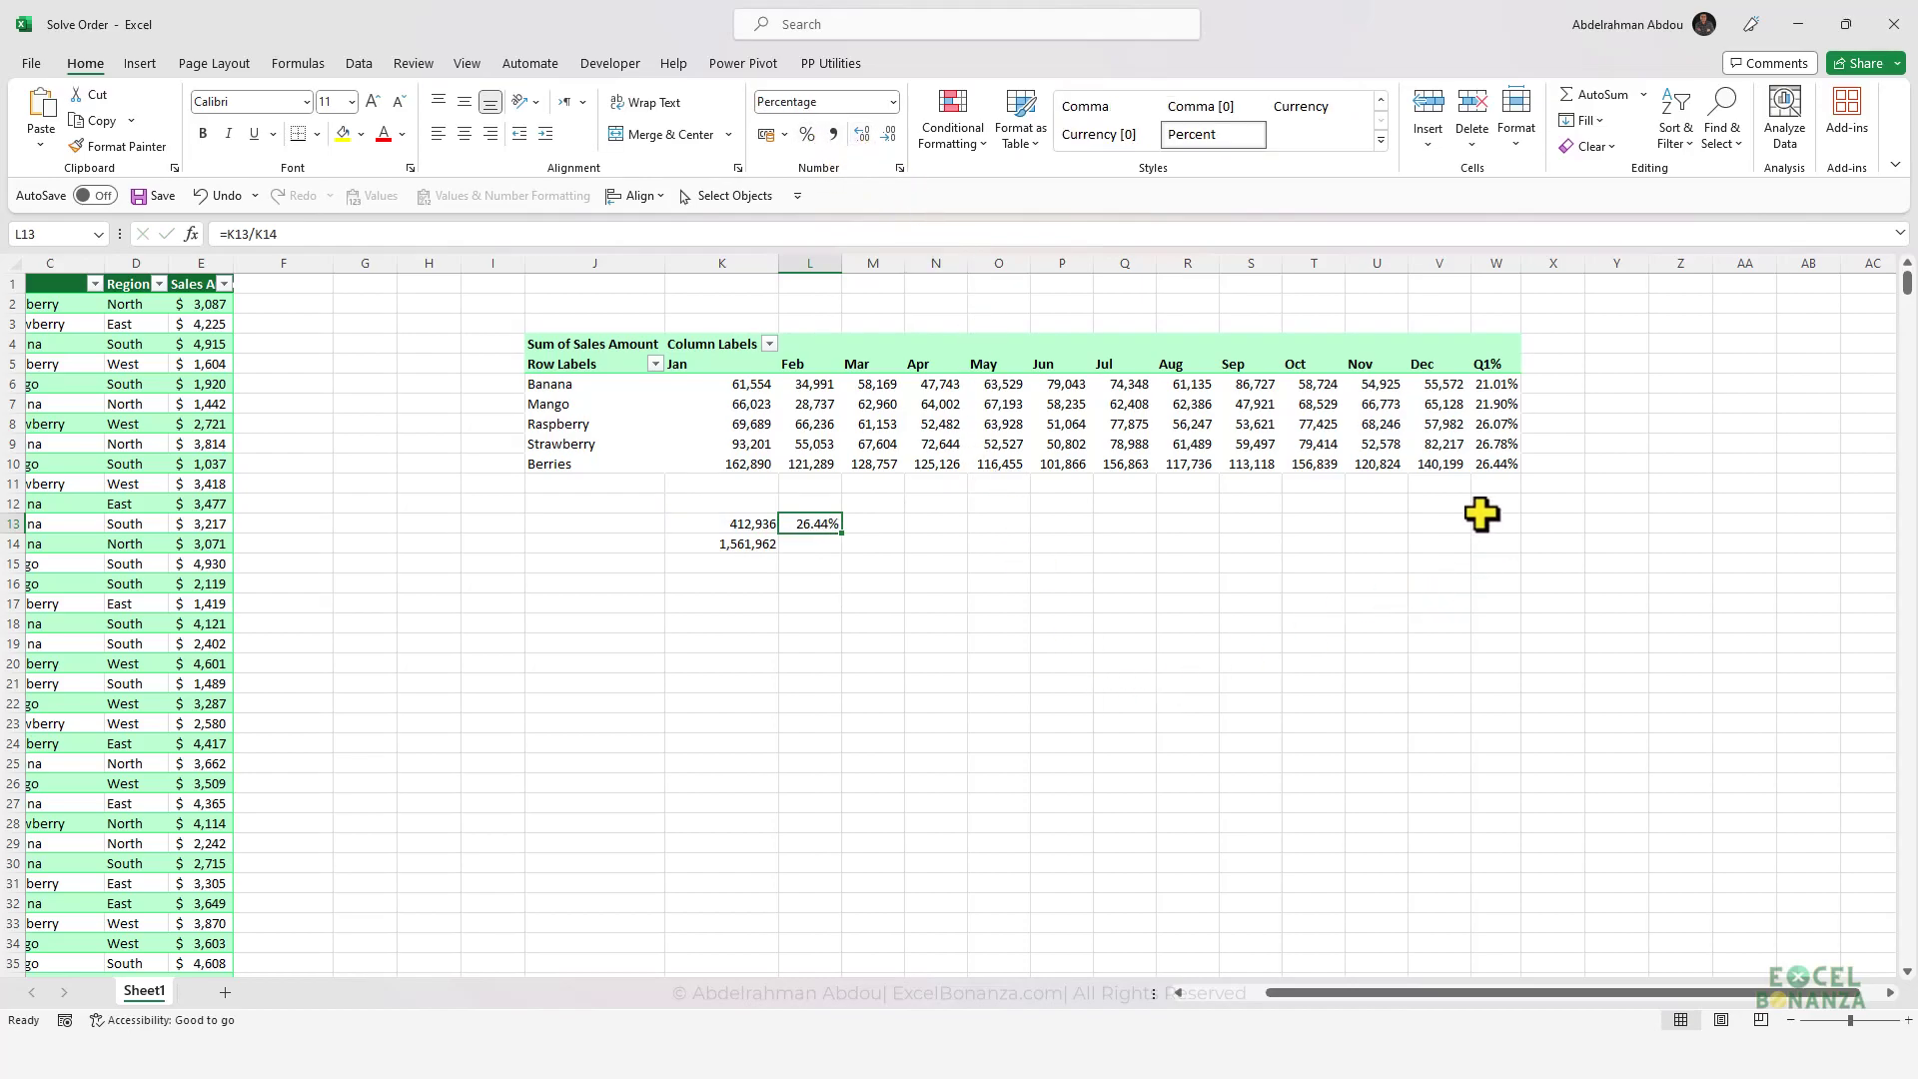
click(1499, 464)
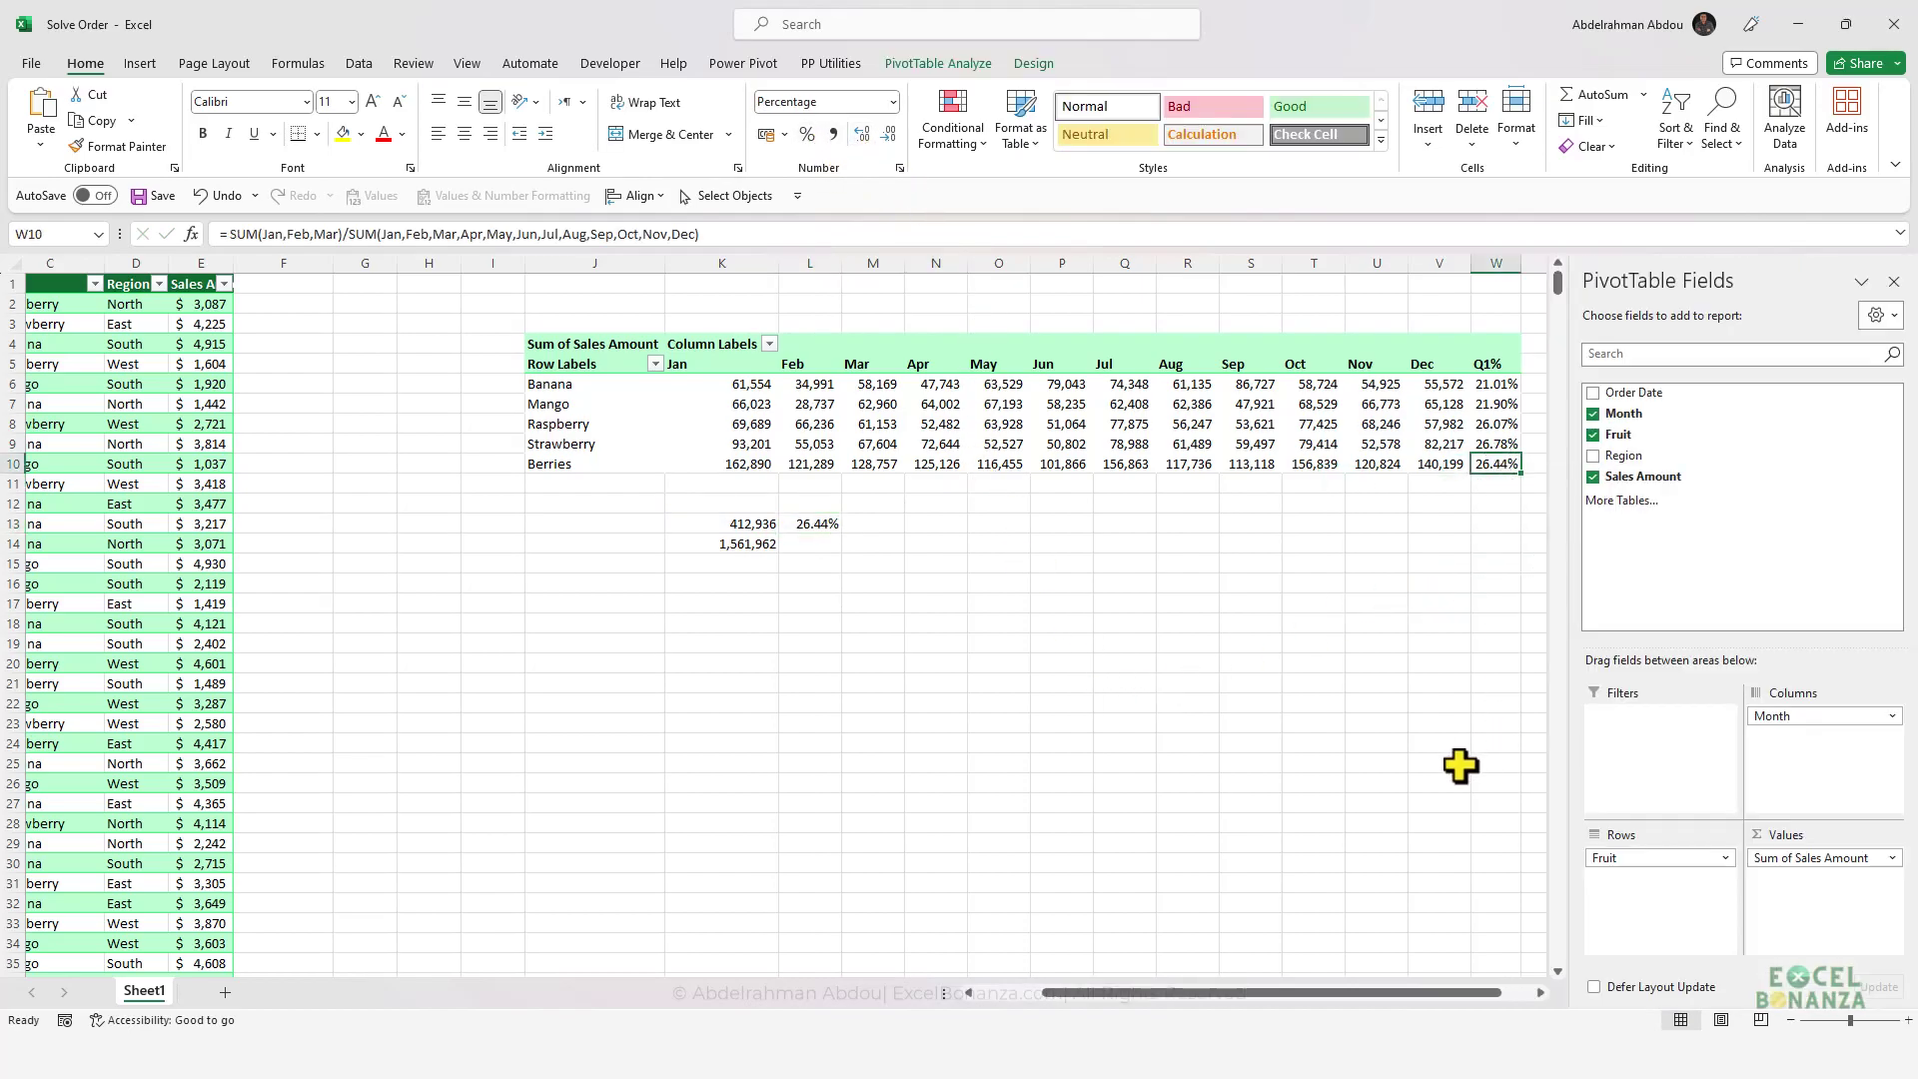
- Move the Q1% formula back above Berries in the Solve Order dialog and close it
click(1539, 993)
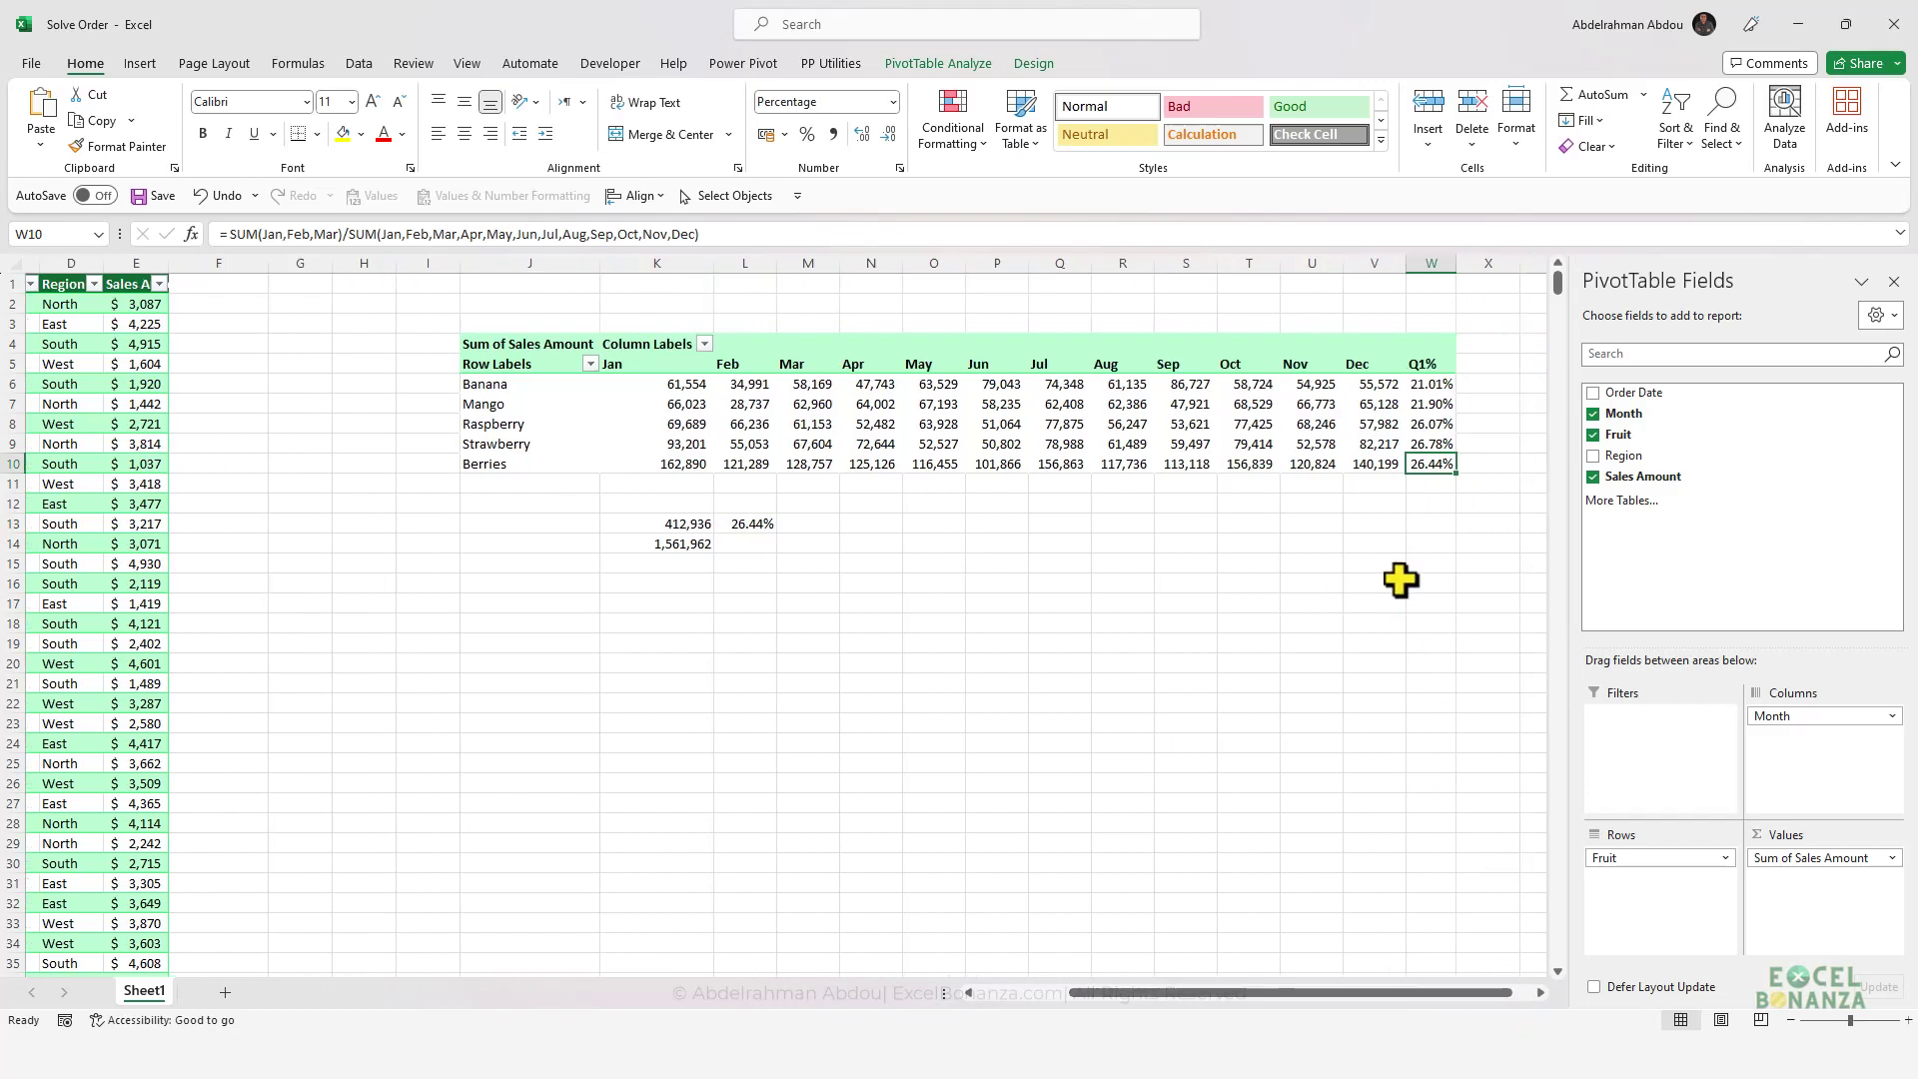
click(1417, 494)
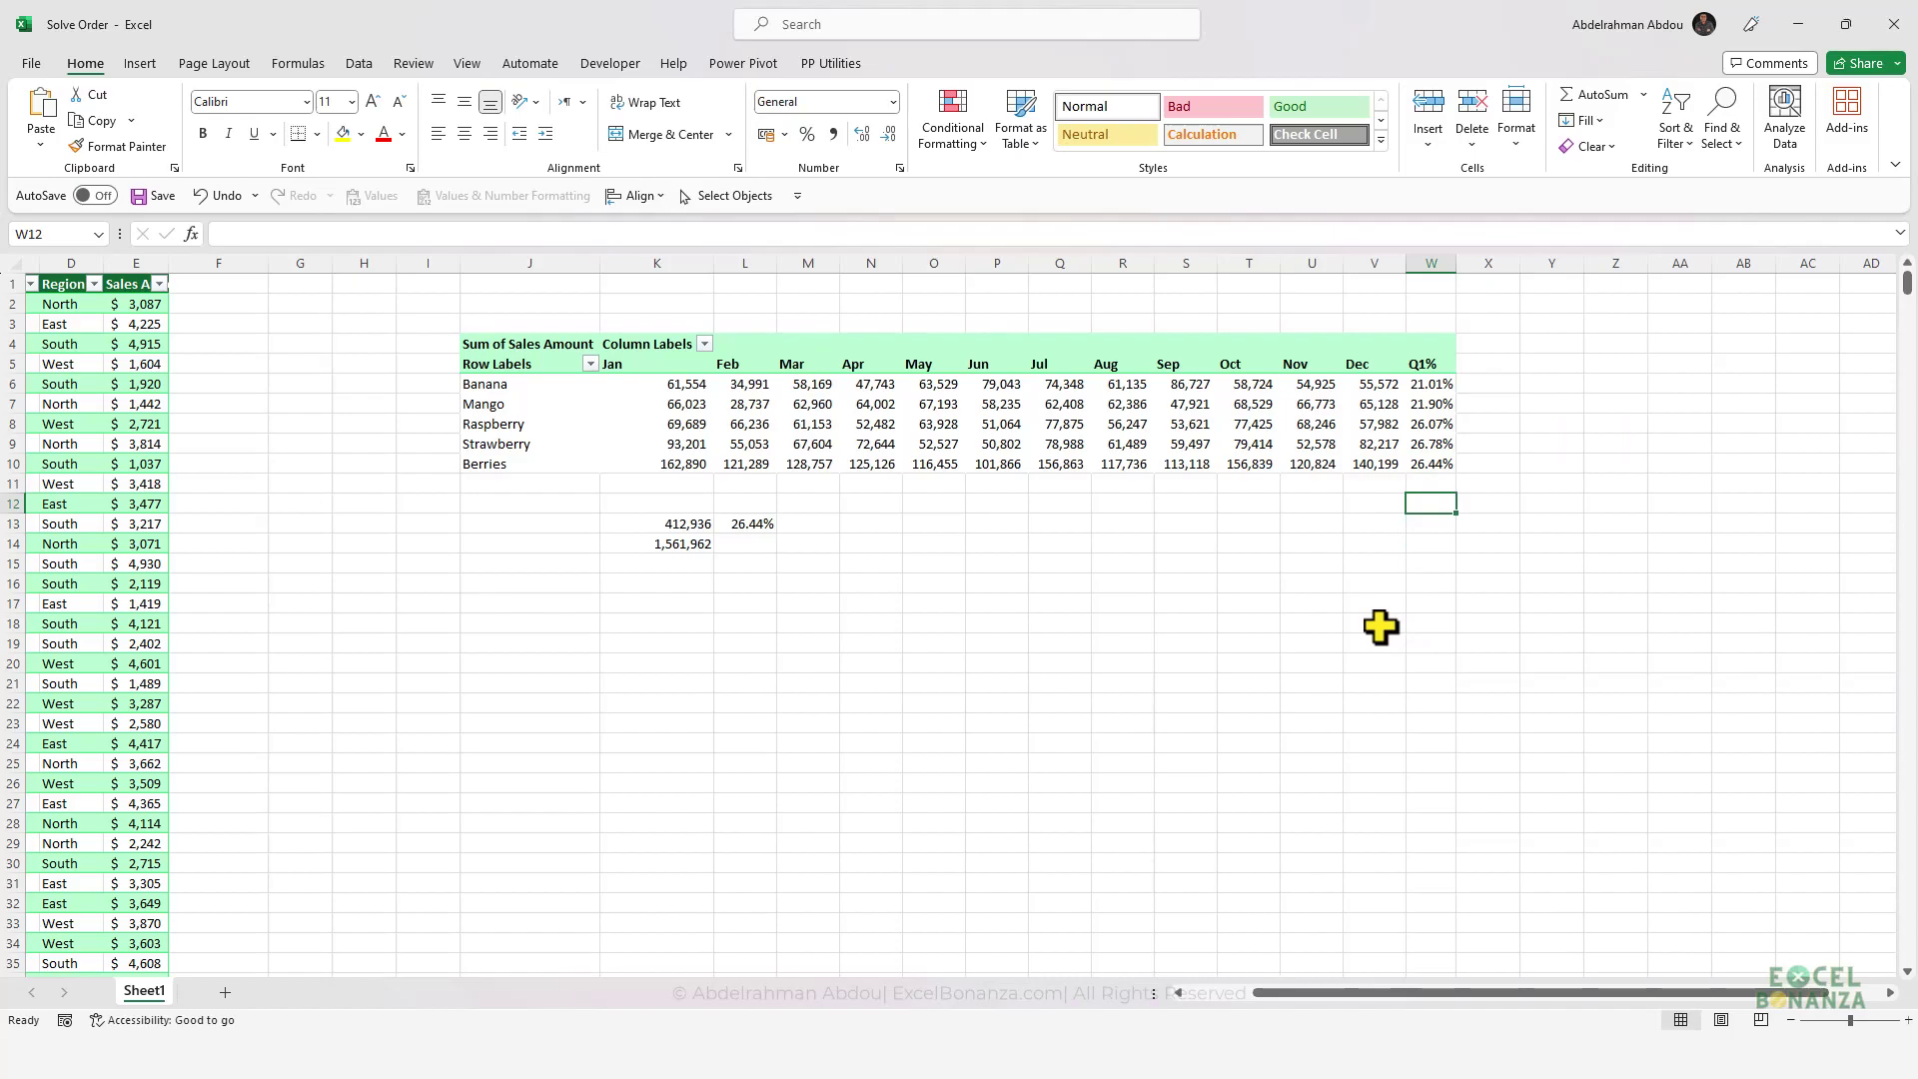
click(1371, 462)
click(1424, 464)
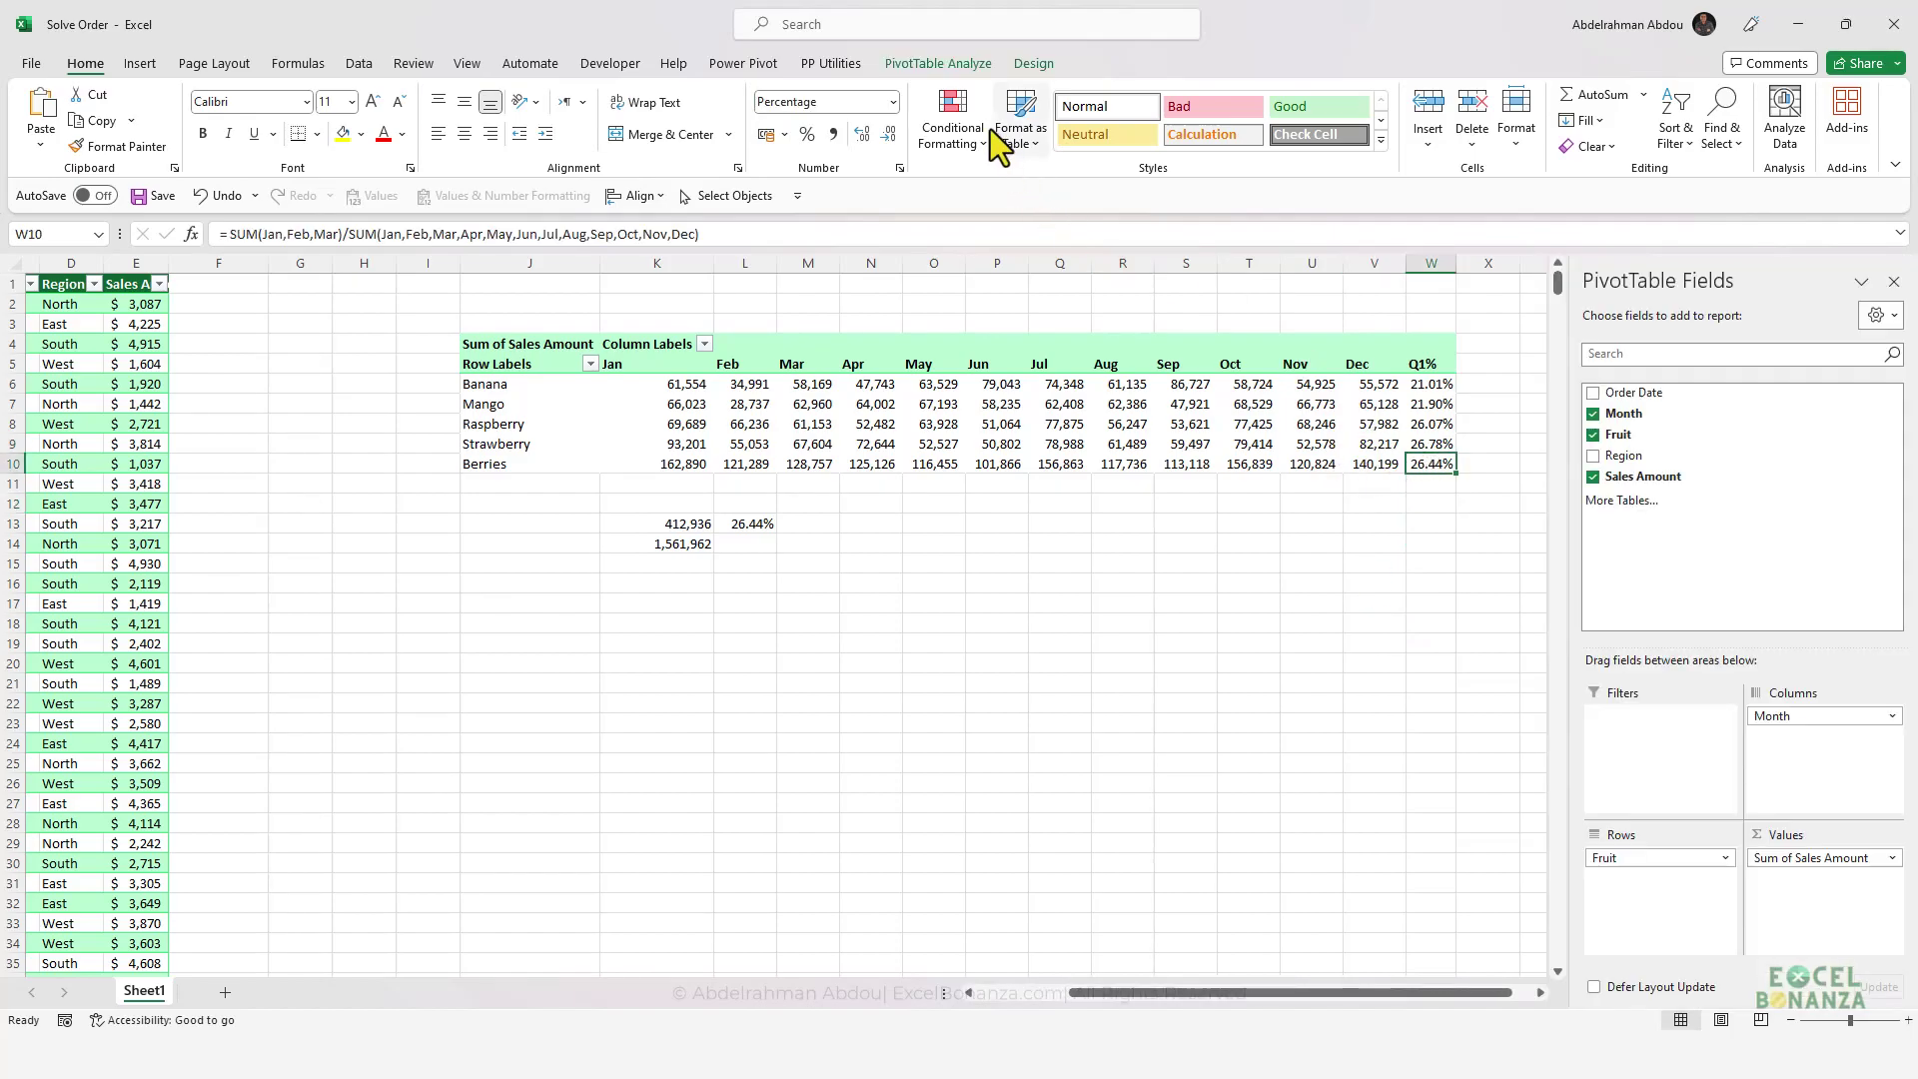
click(933, 63)
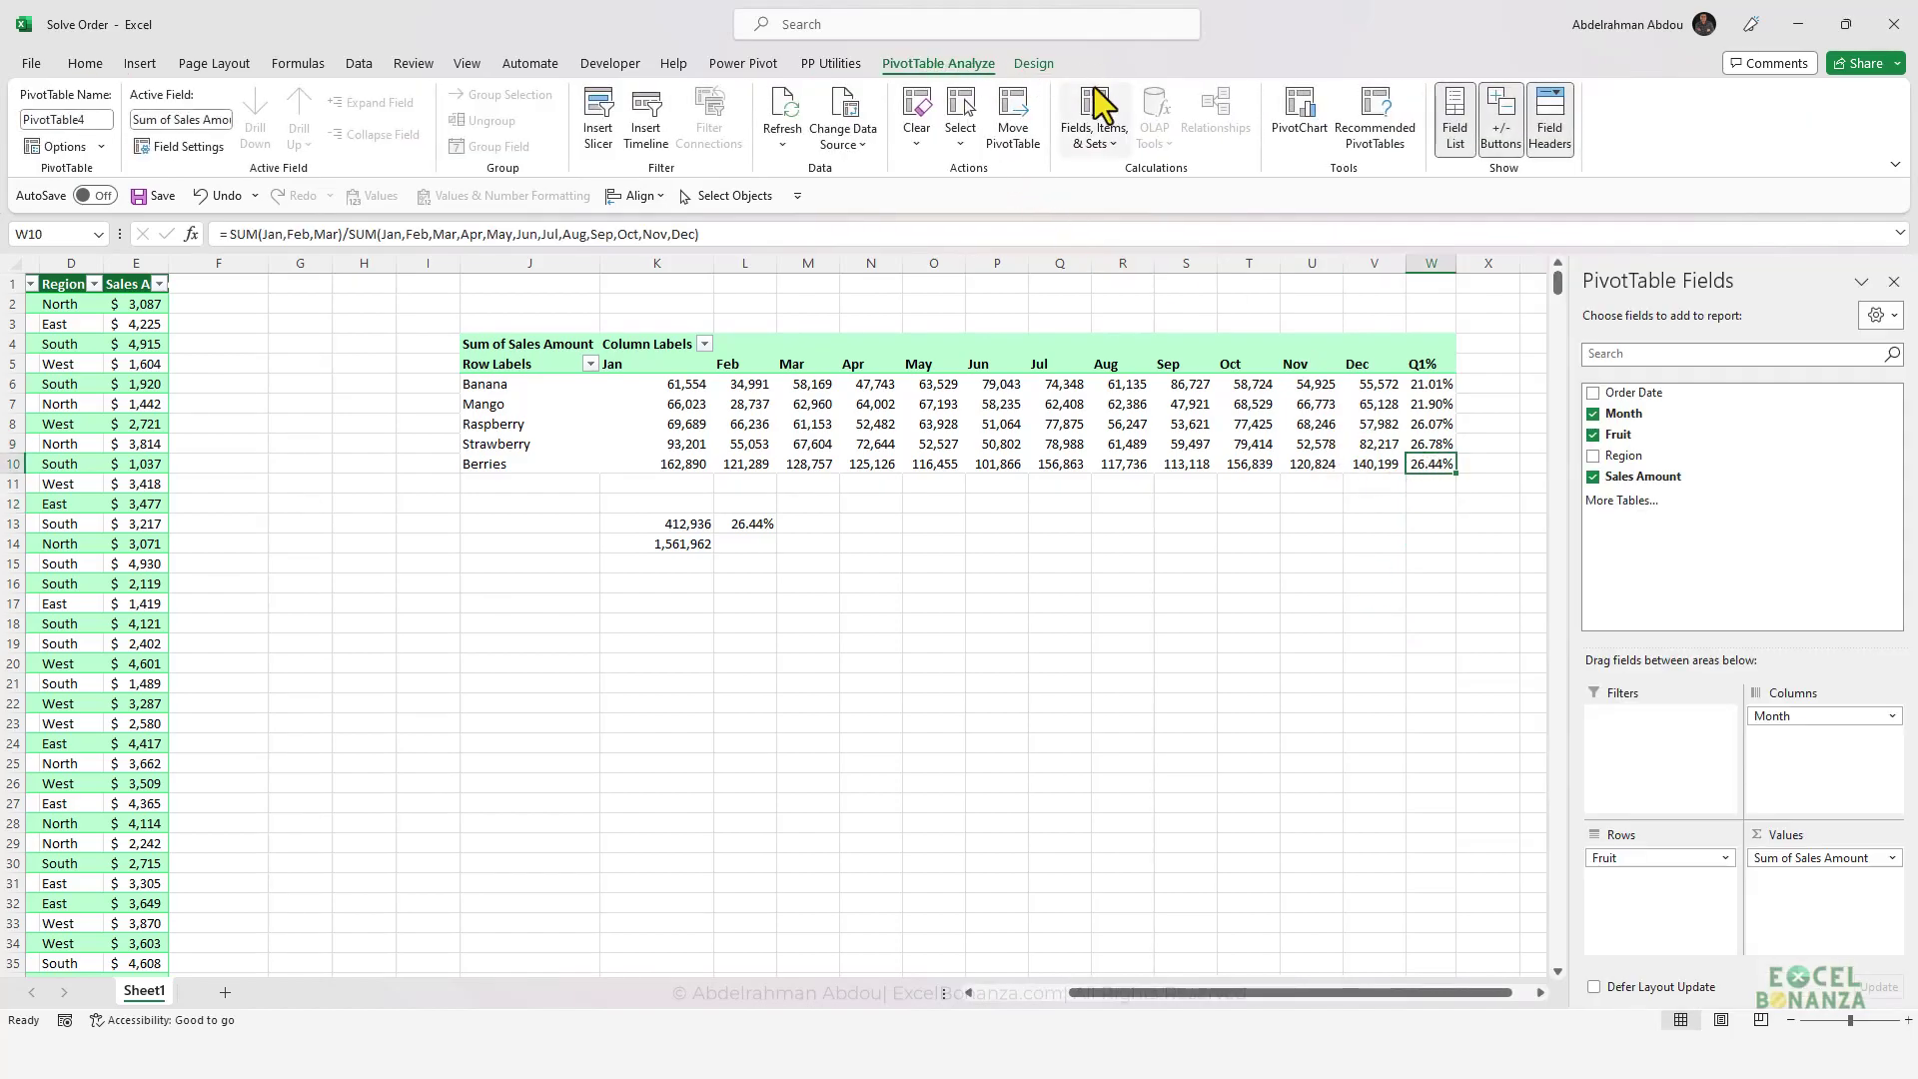
click(1097, 119)
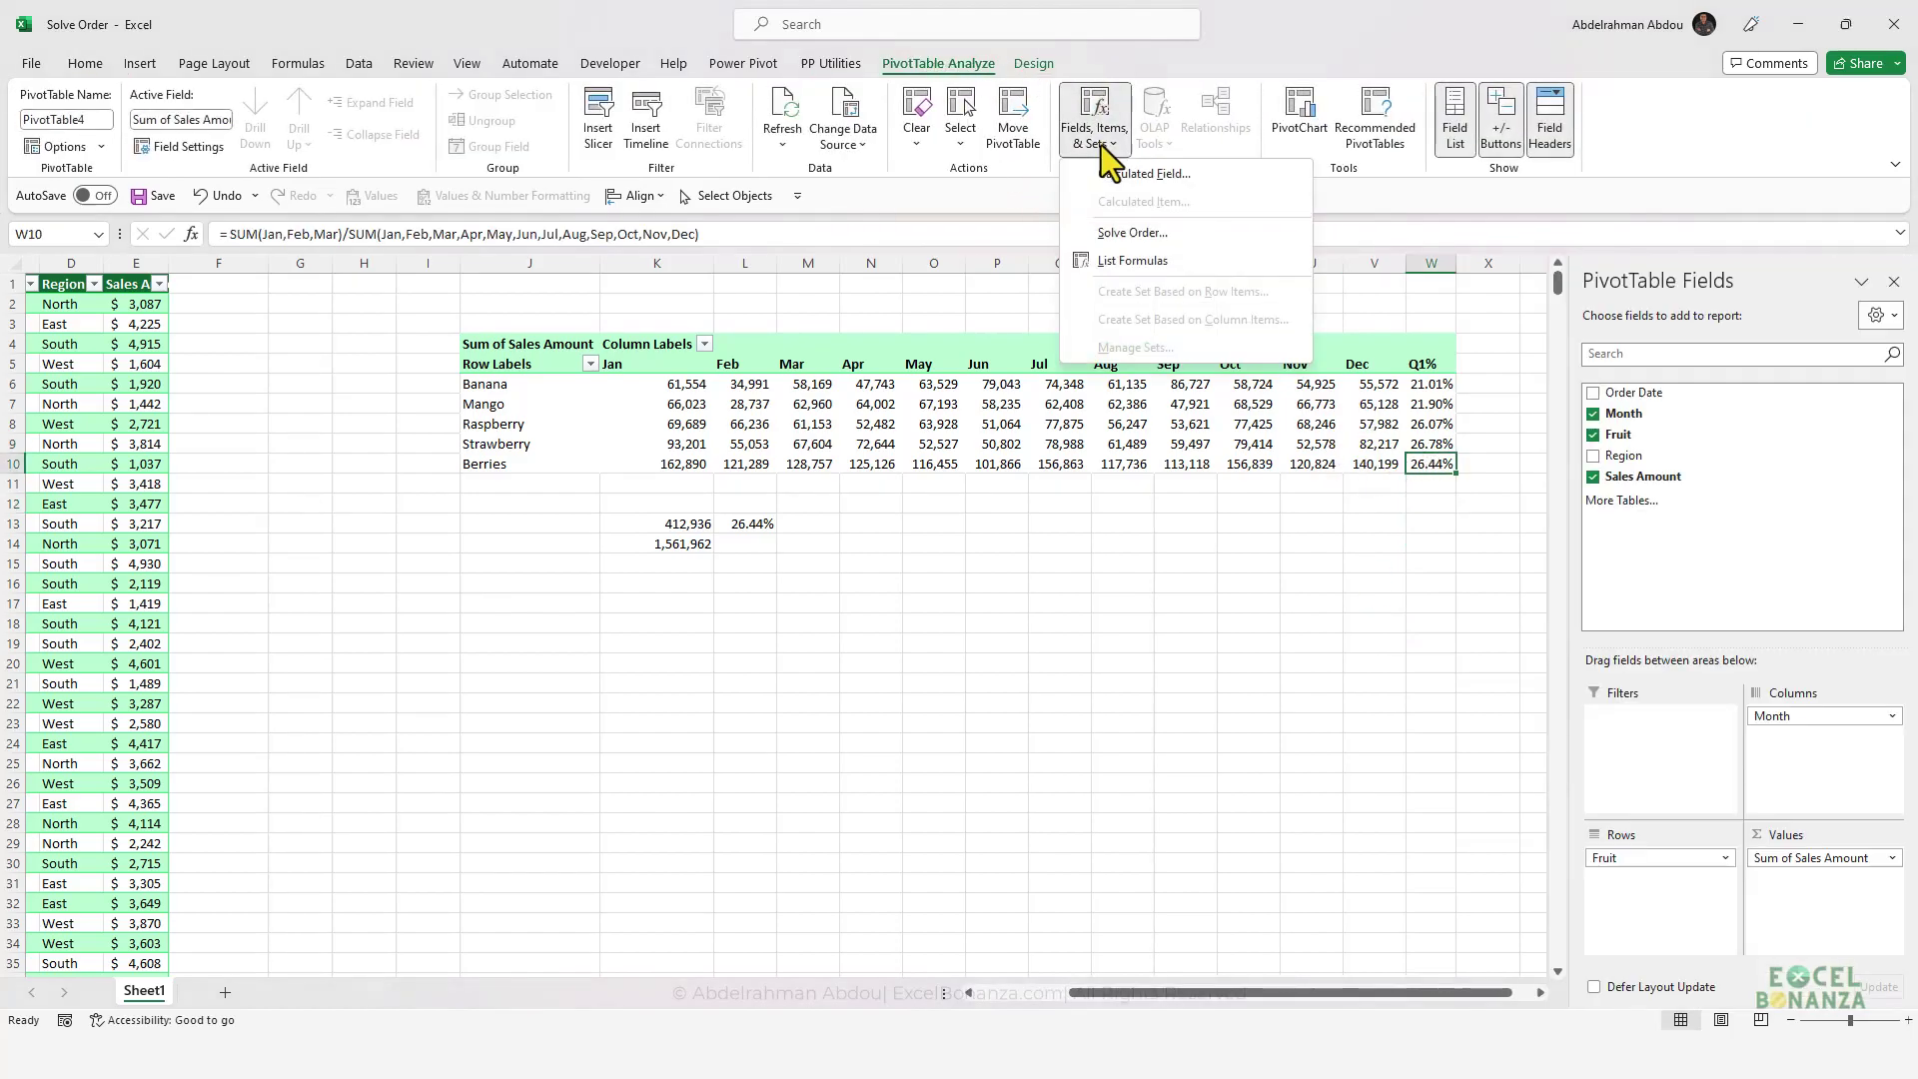
click(1153, 236)
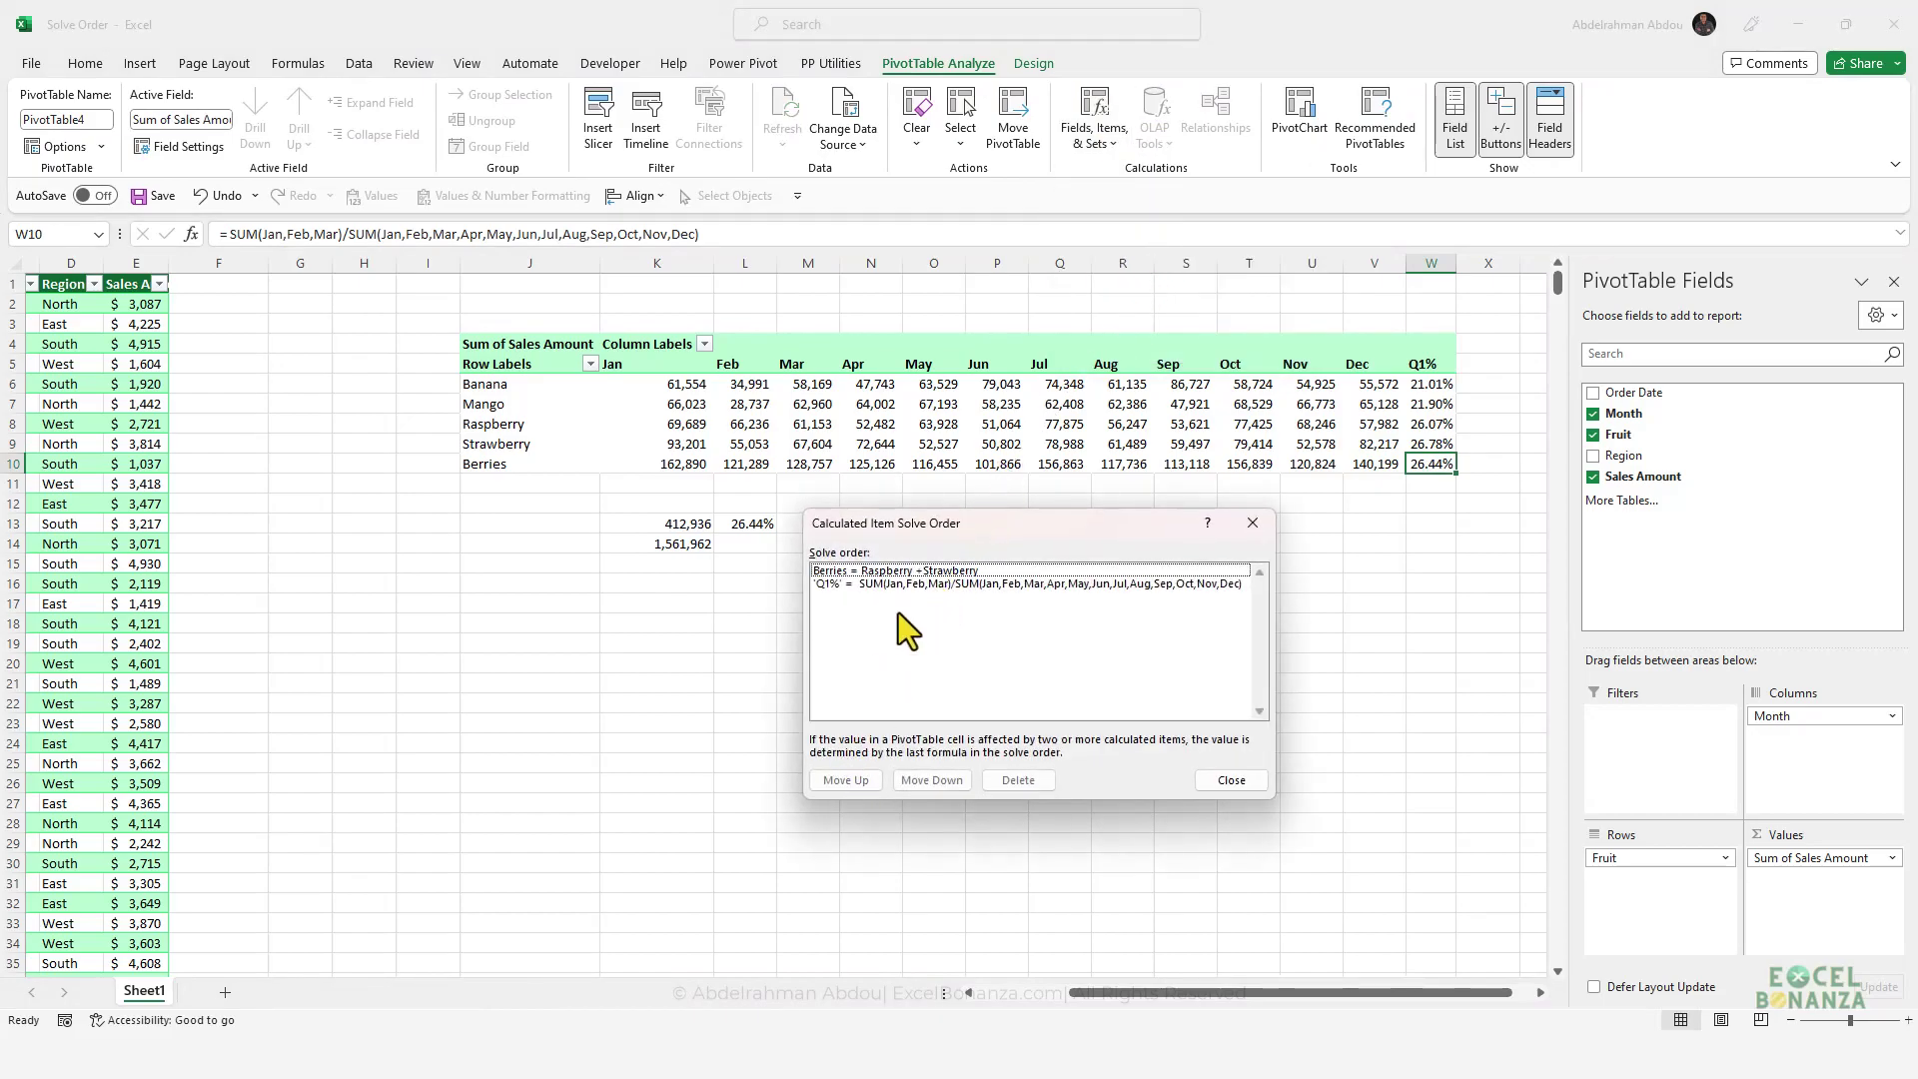
click(895, 640)
click(854, 788)
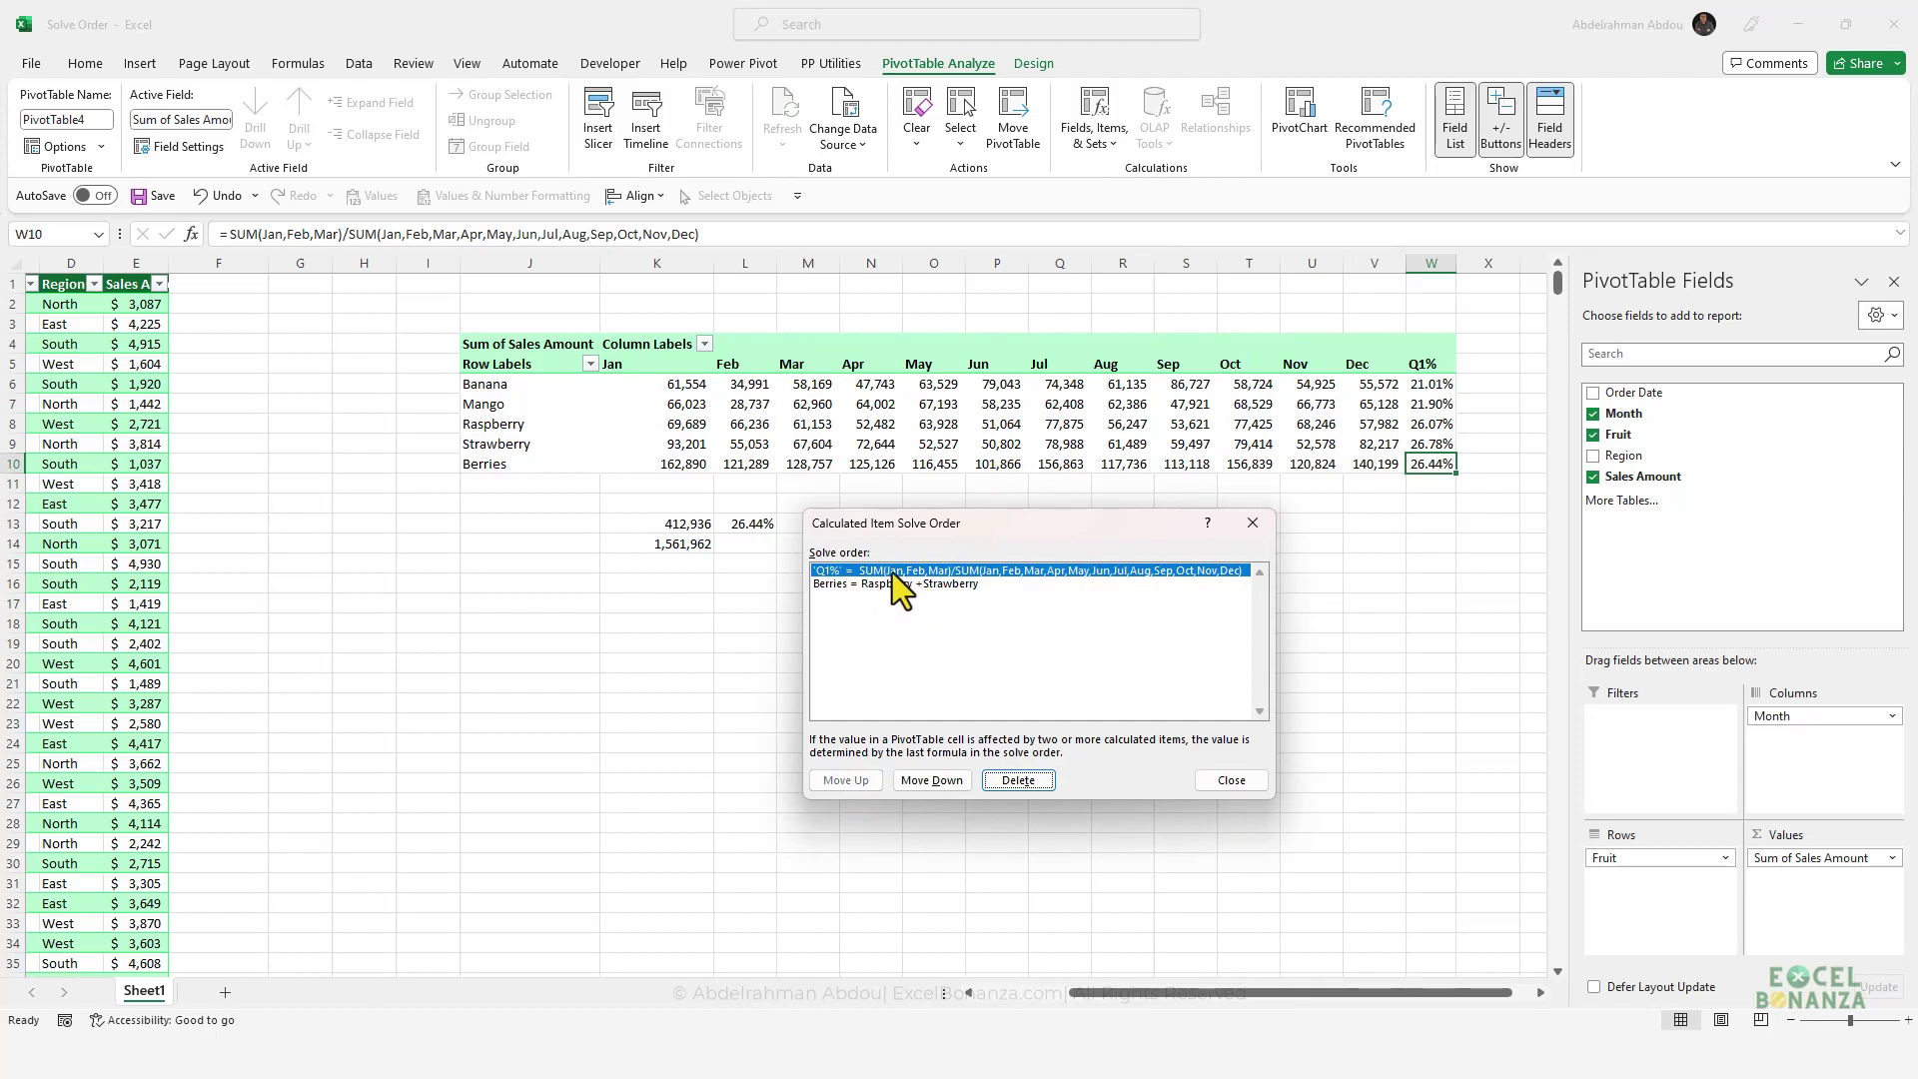
click(1230, 781)
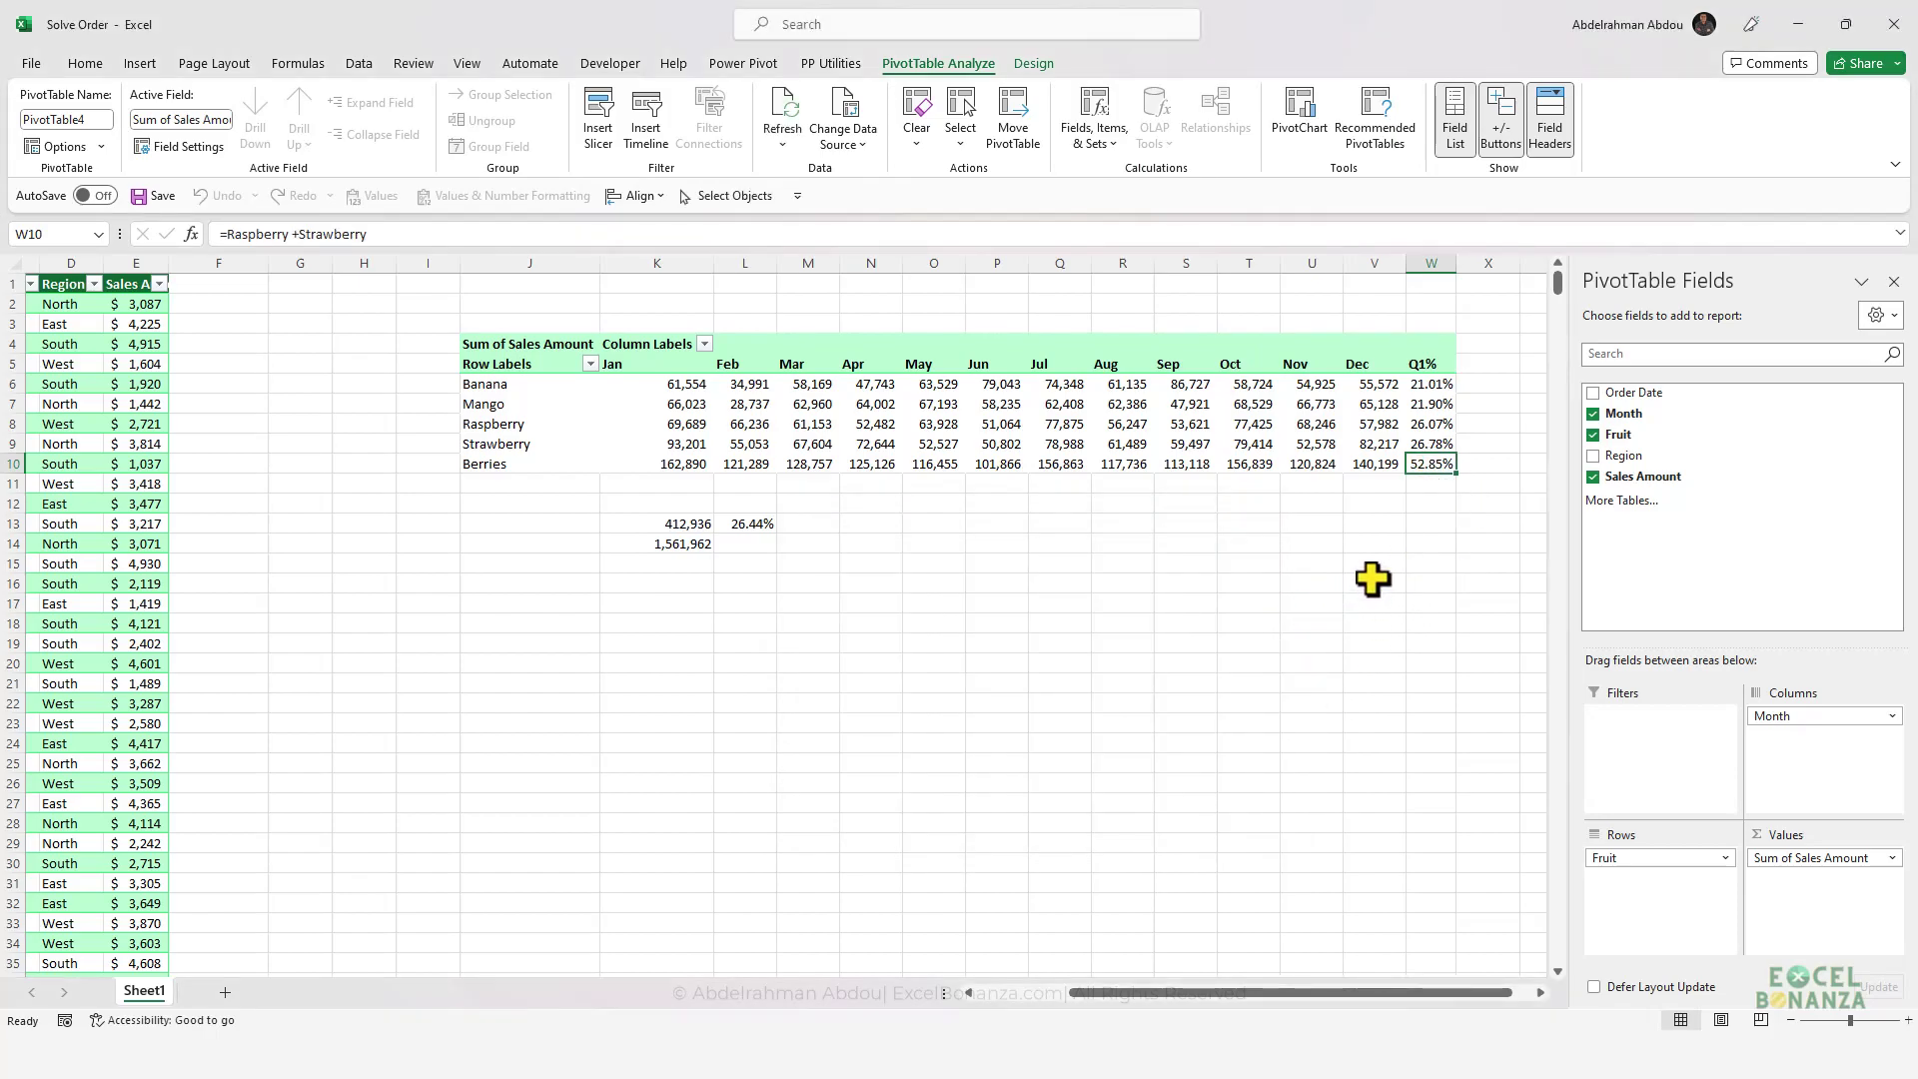
click(1422, 492)
- Check the Raspberry and Strawberry Jan–Mar sum and pick empty cells below the pivot
click(752, 541)
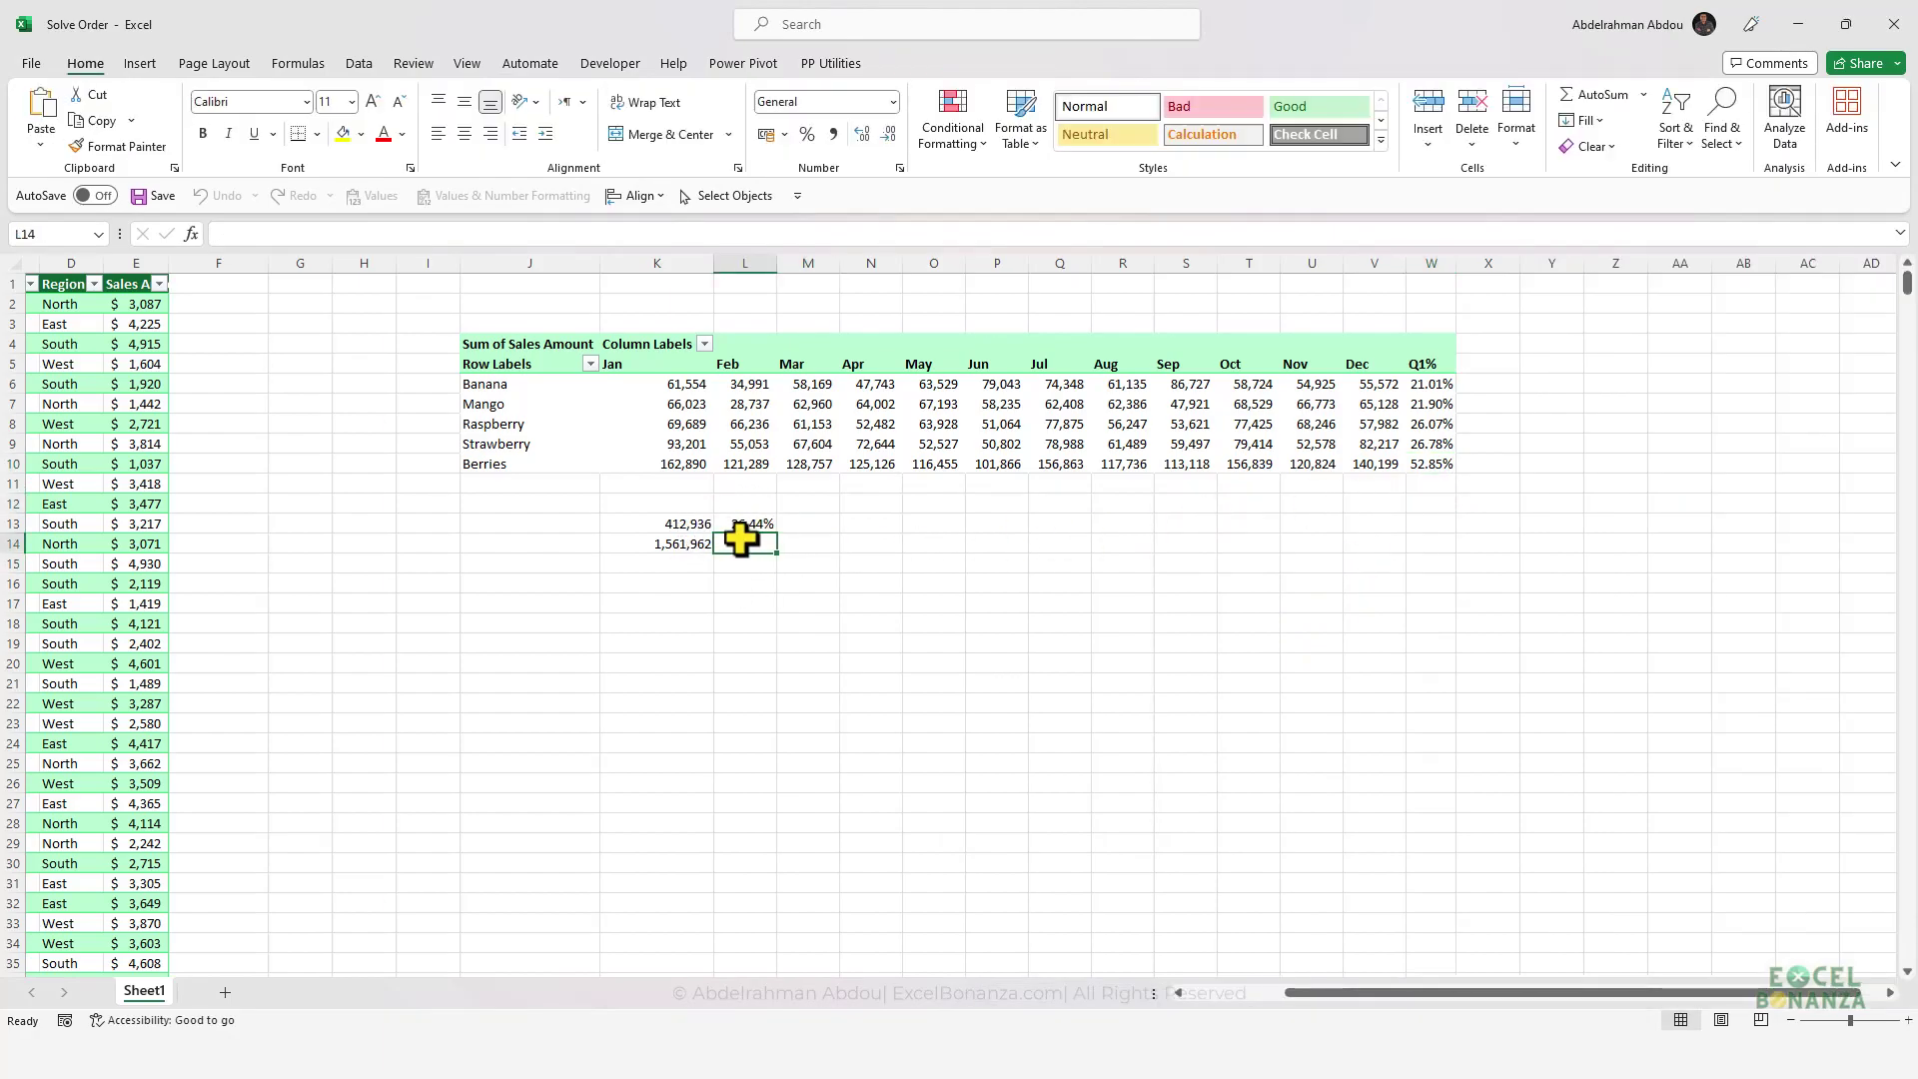
drag(671, 423, 799, 439)
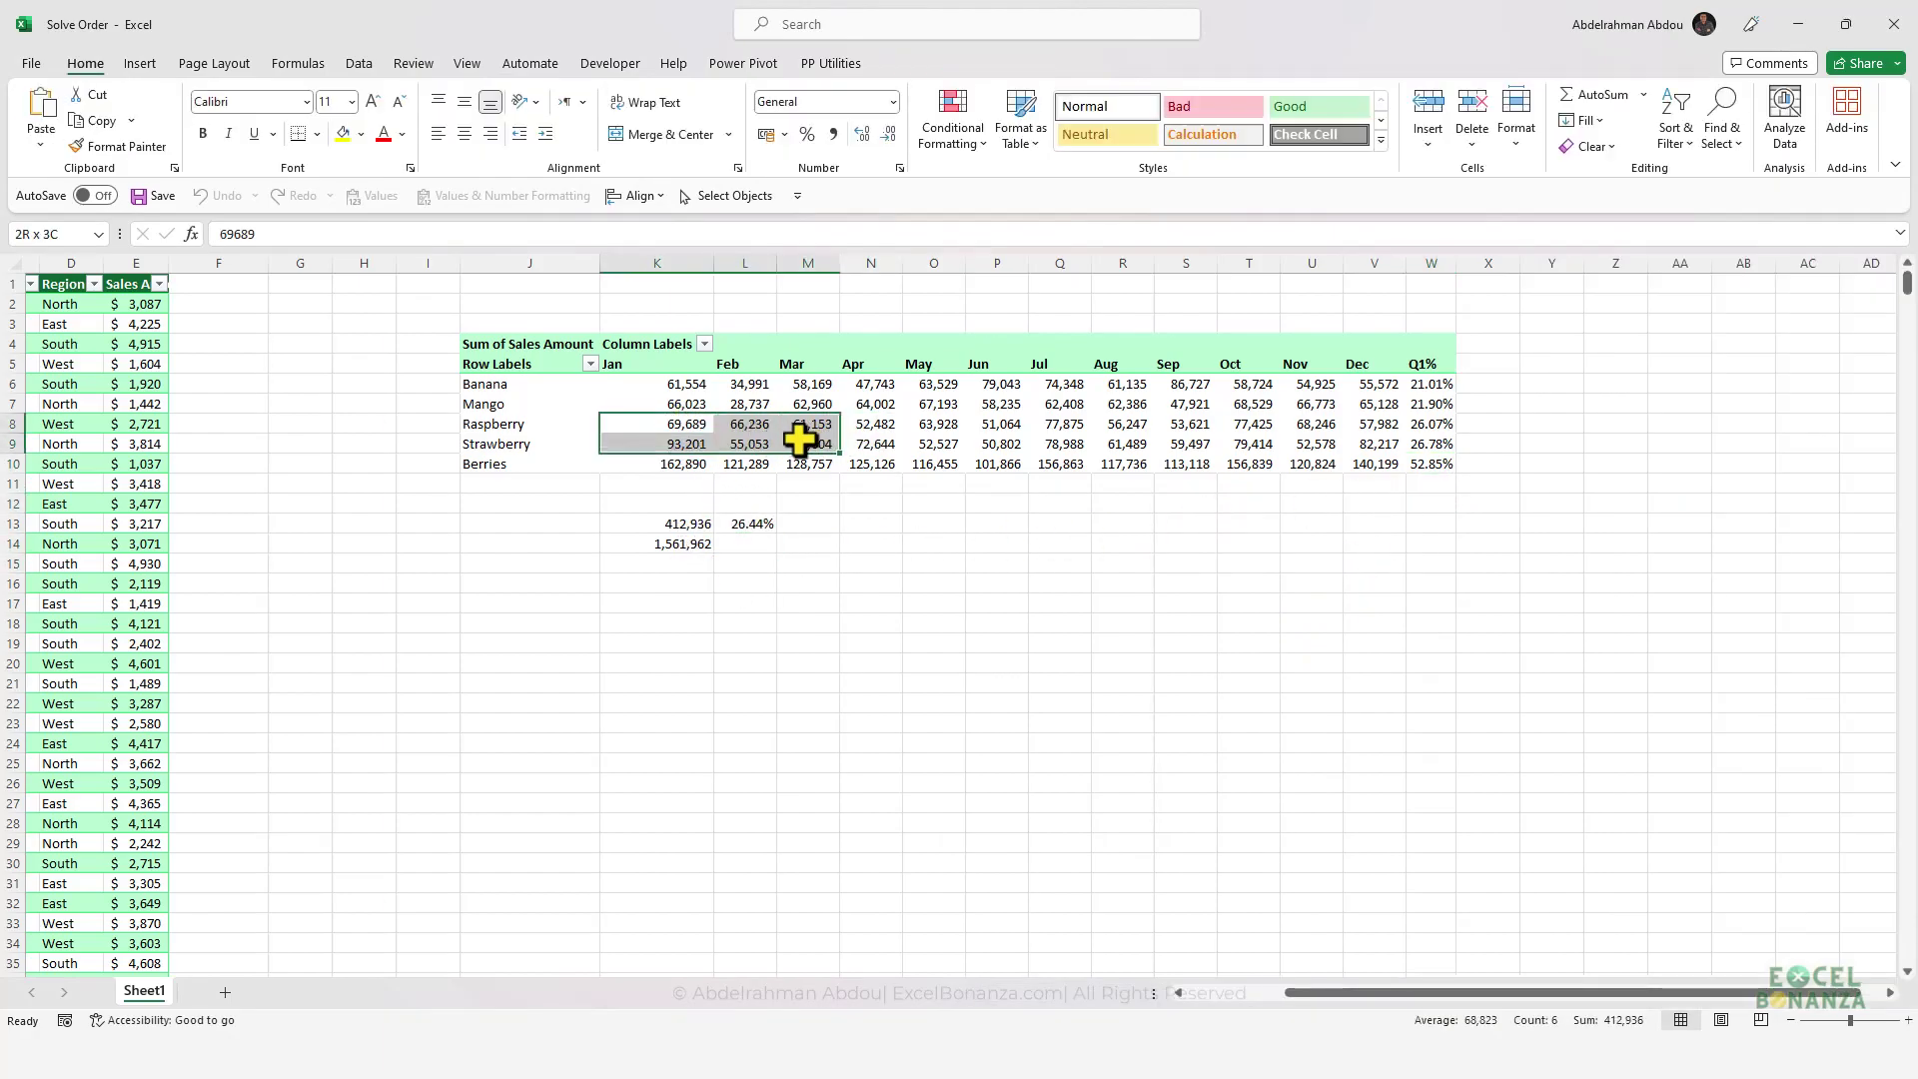
click(809, 582)
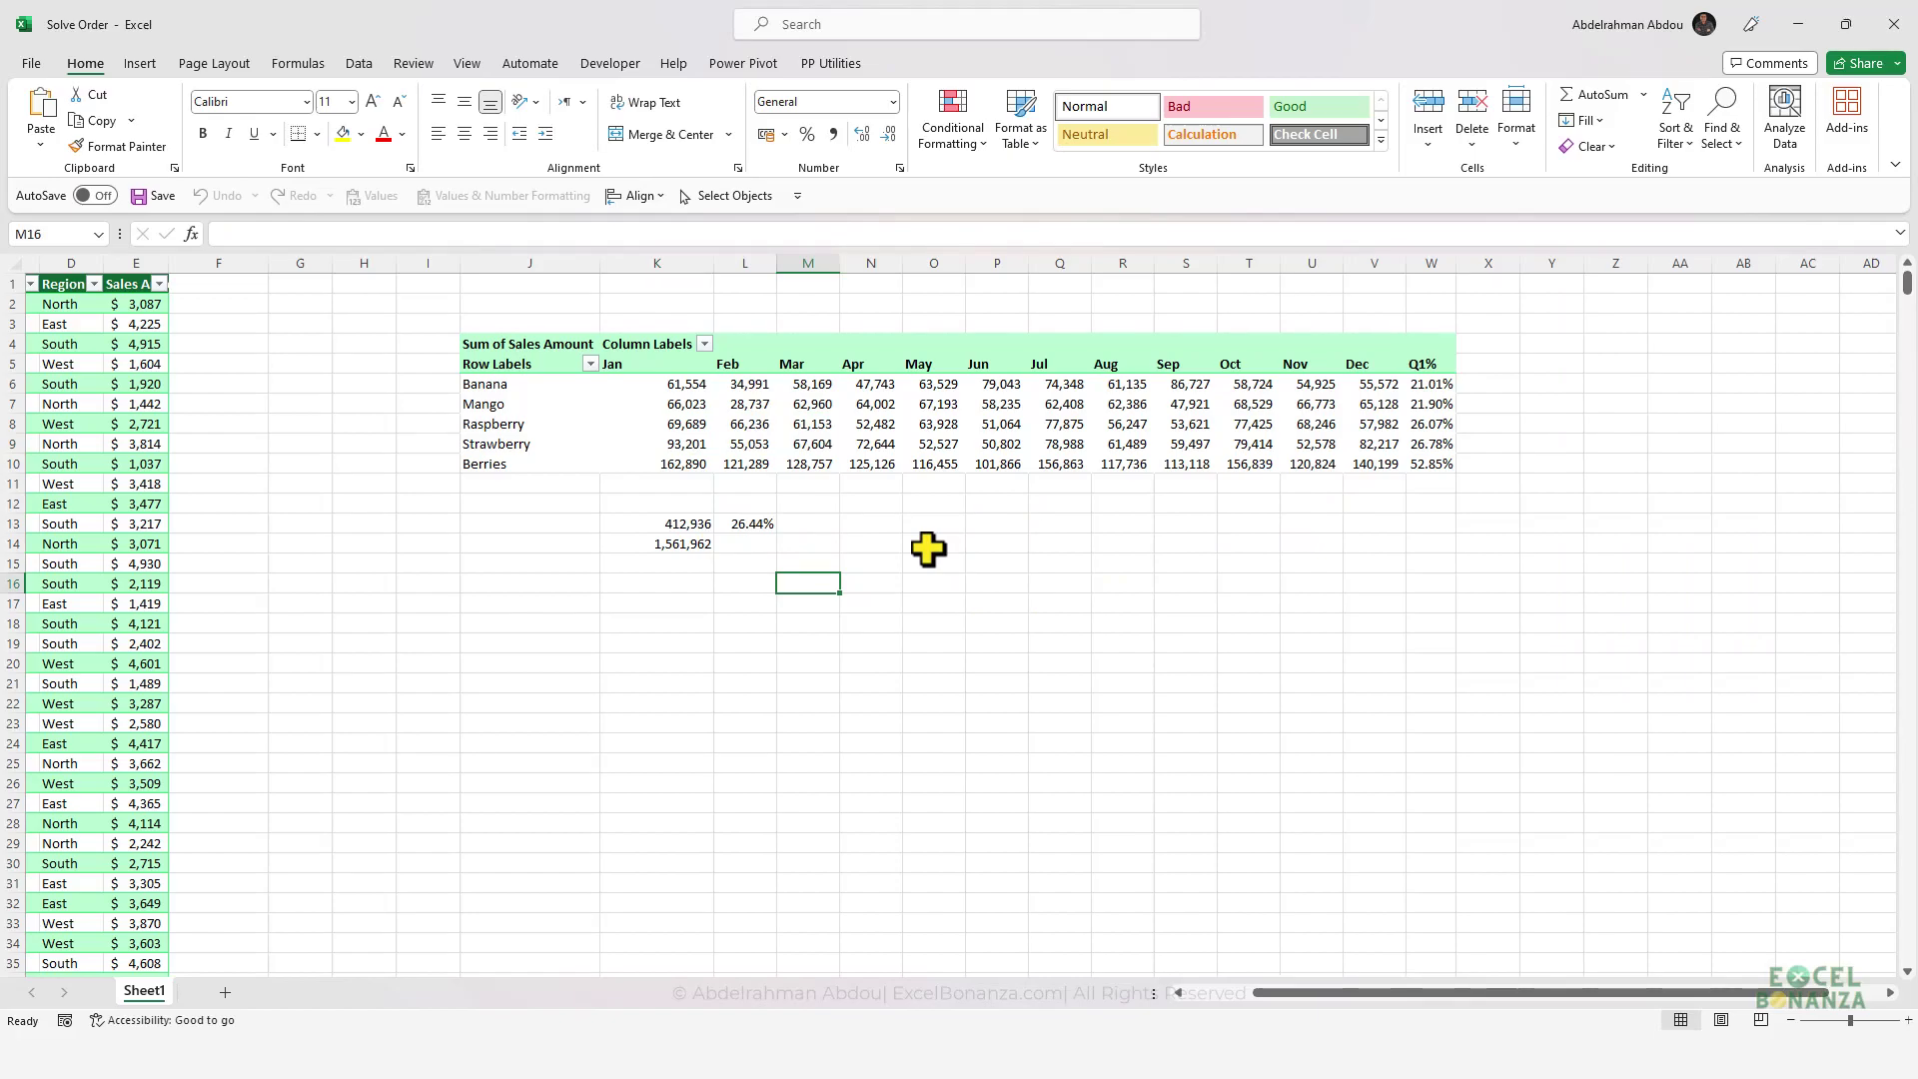
click(1433, 462)
click(1108, 525)
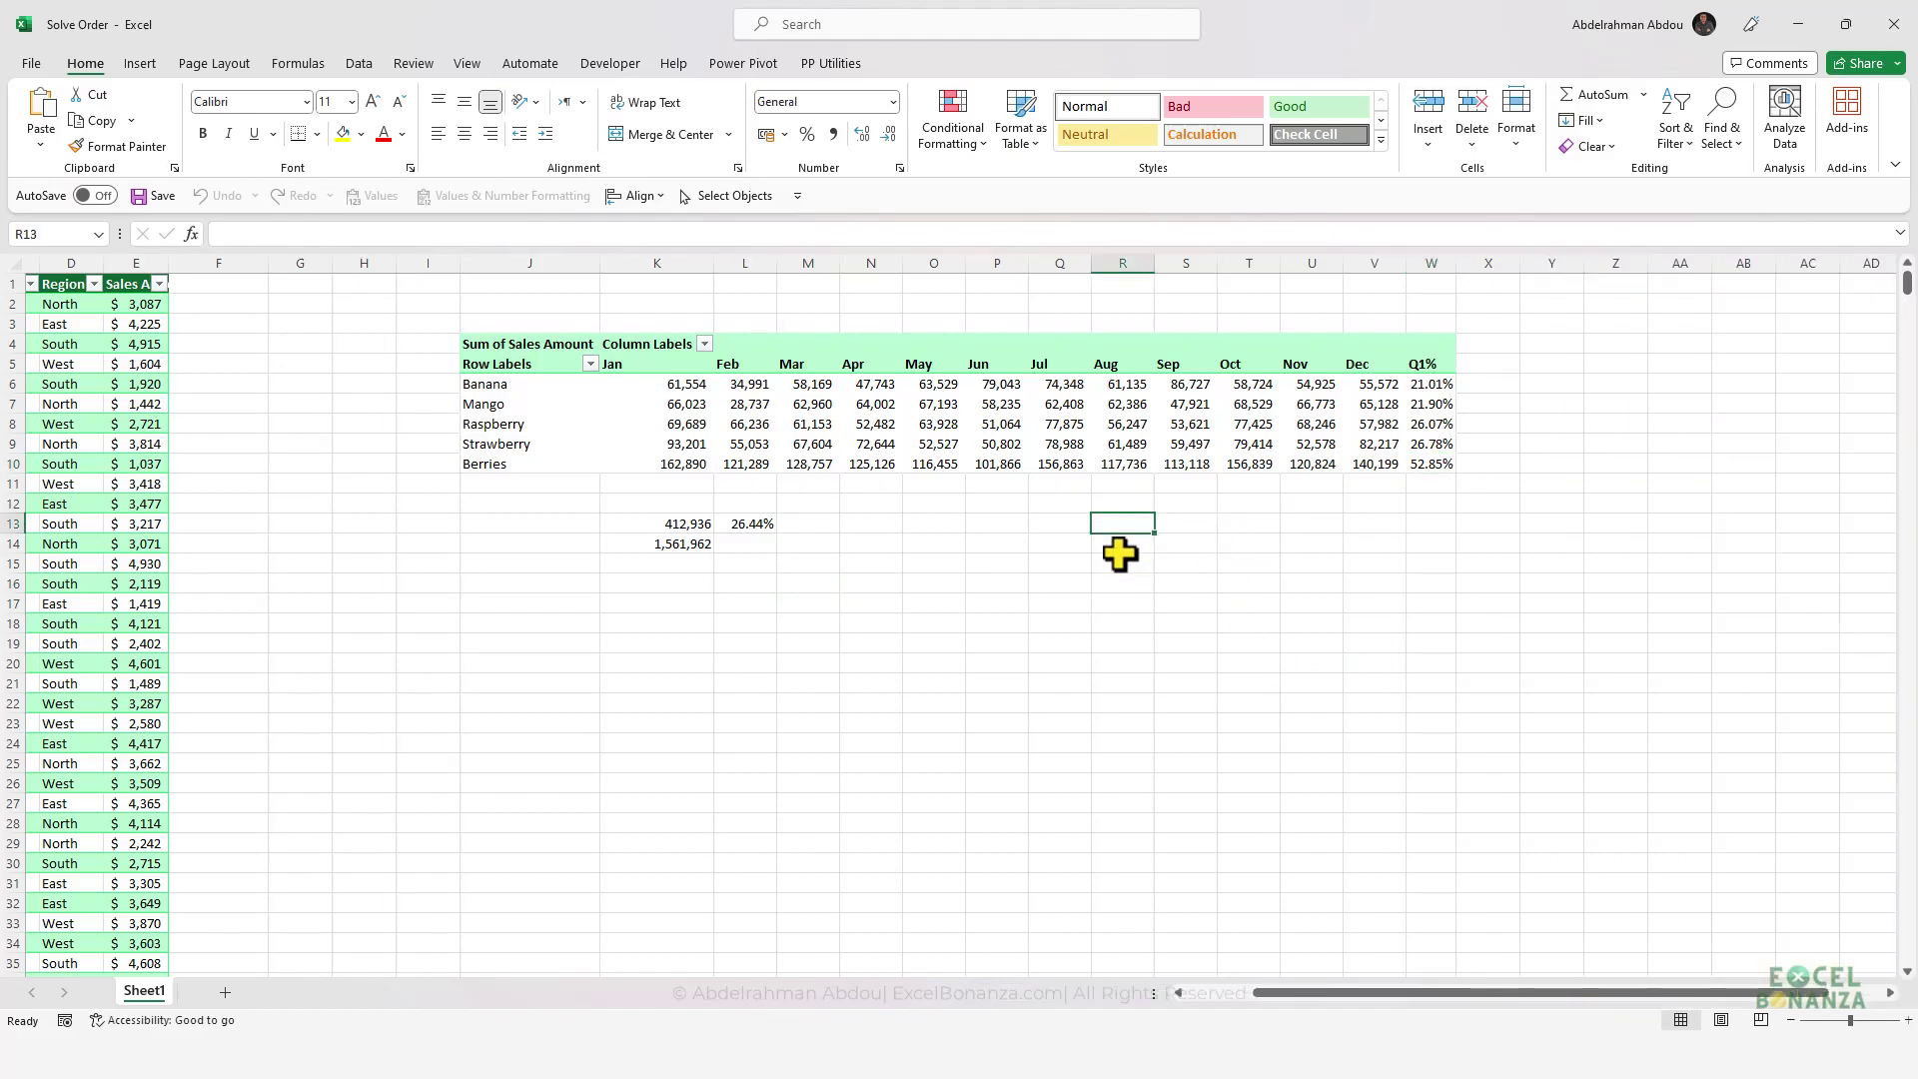
key(Left)
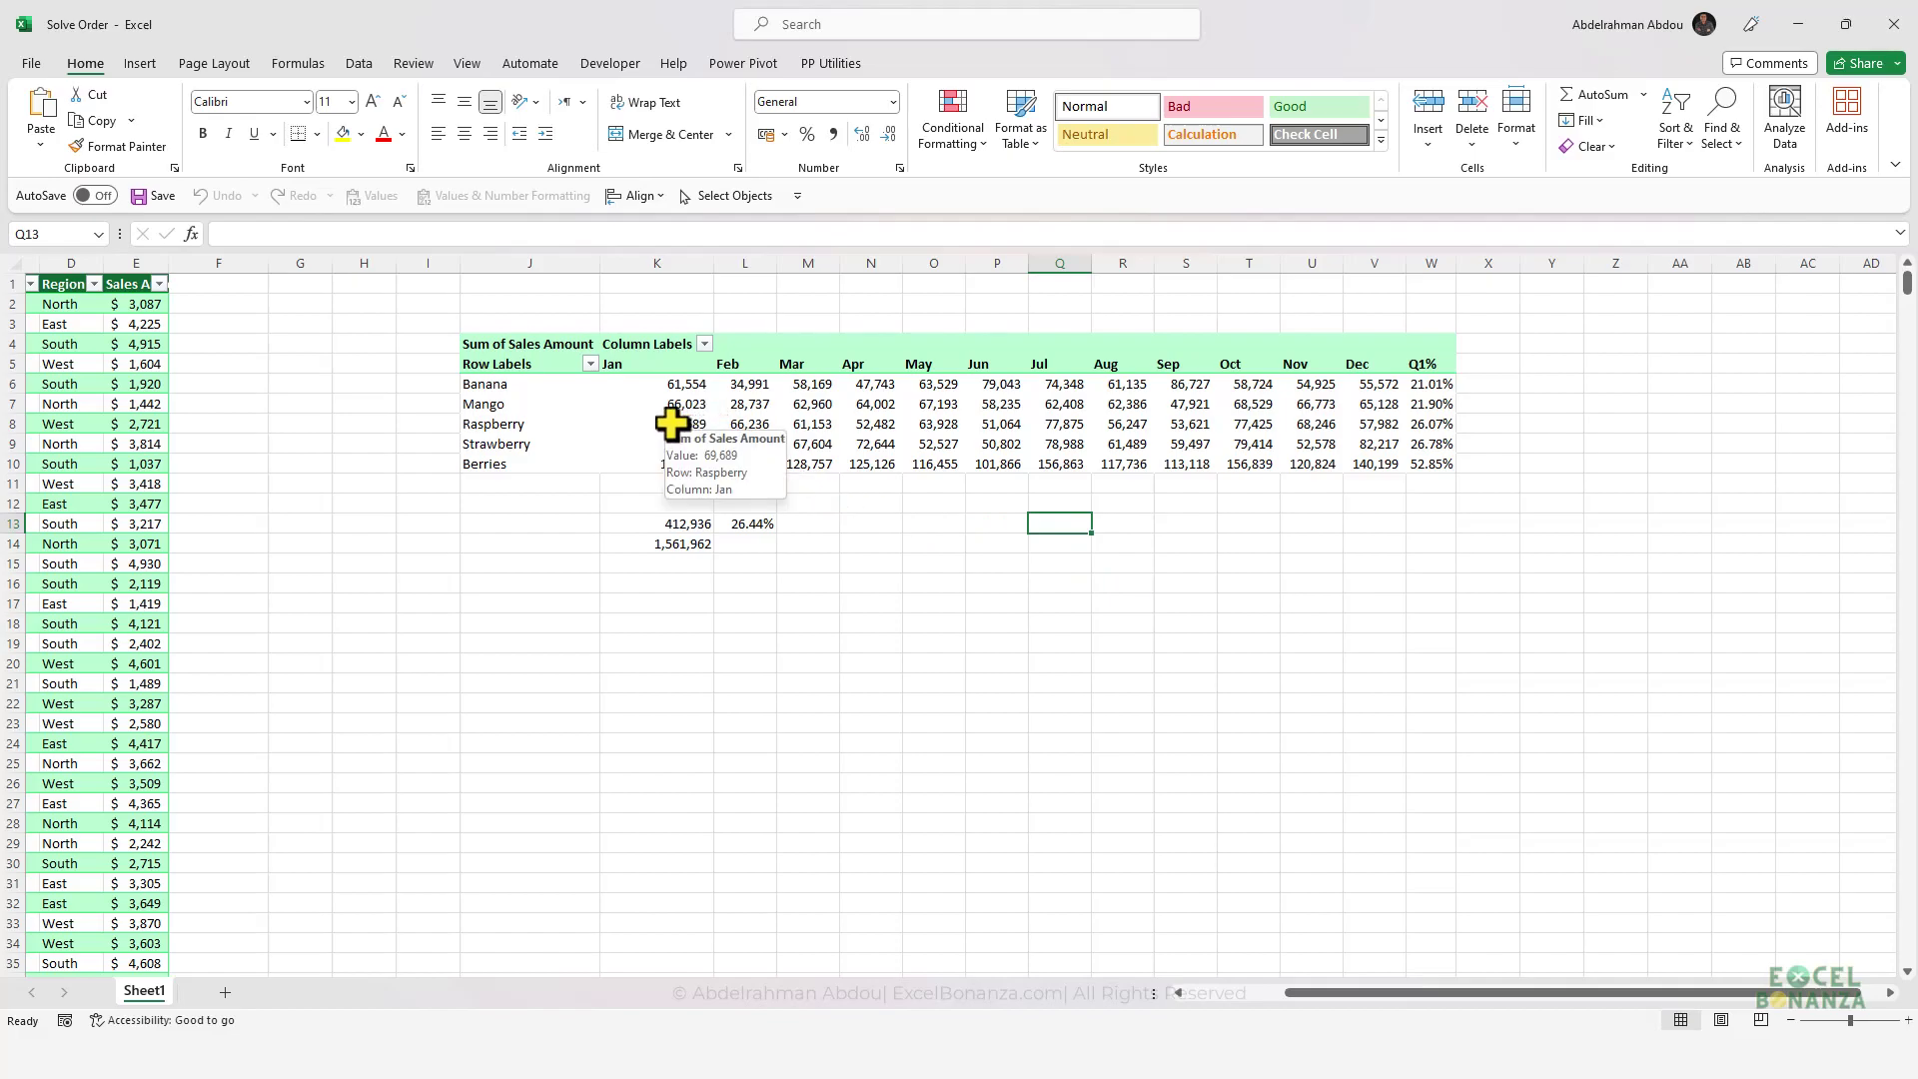
- Paste Raspberry's Q1 sum 197,078 into P13 and add a Q1 heading in P12
drag(677, 425, 807, 425)
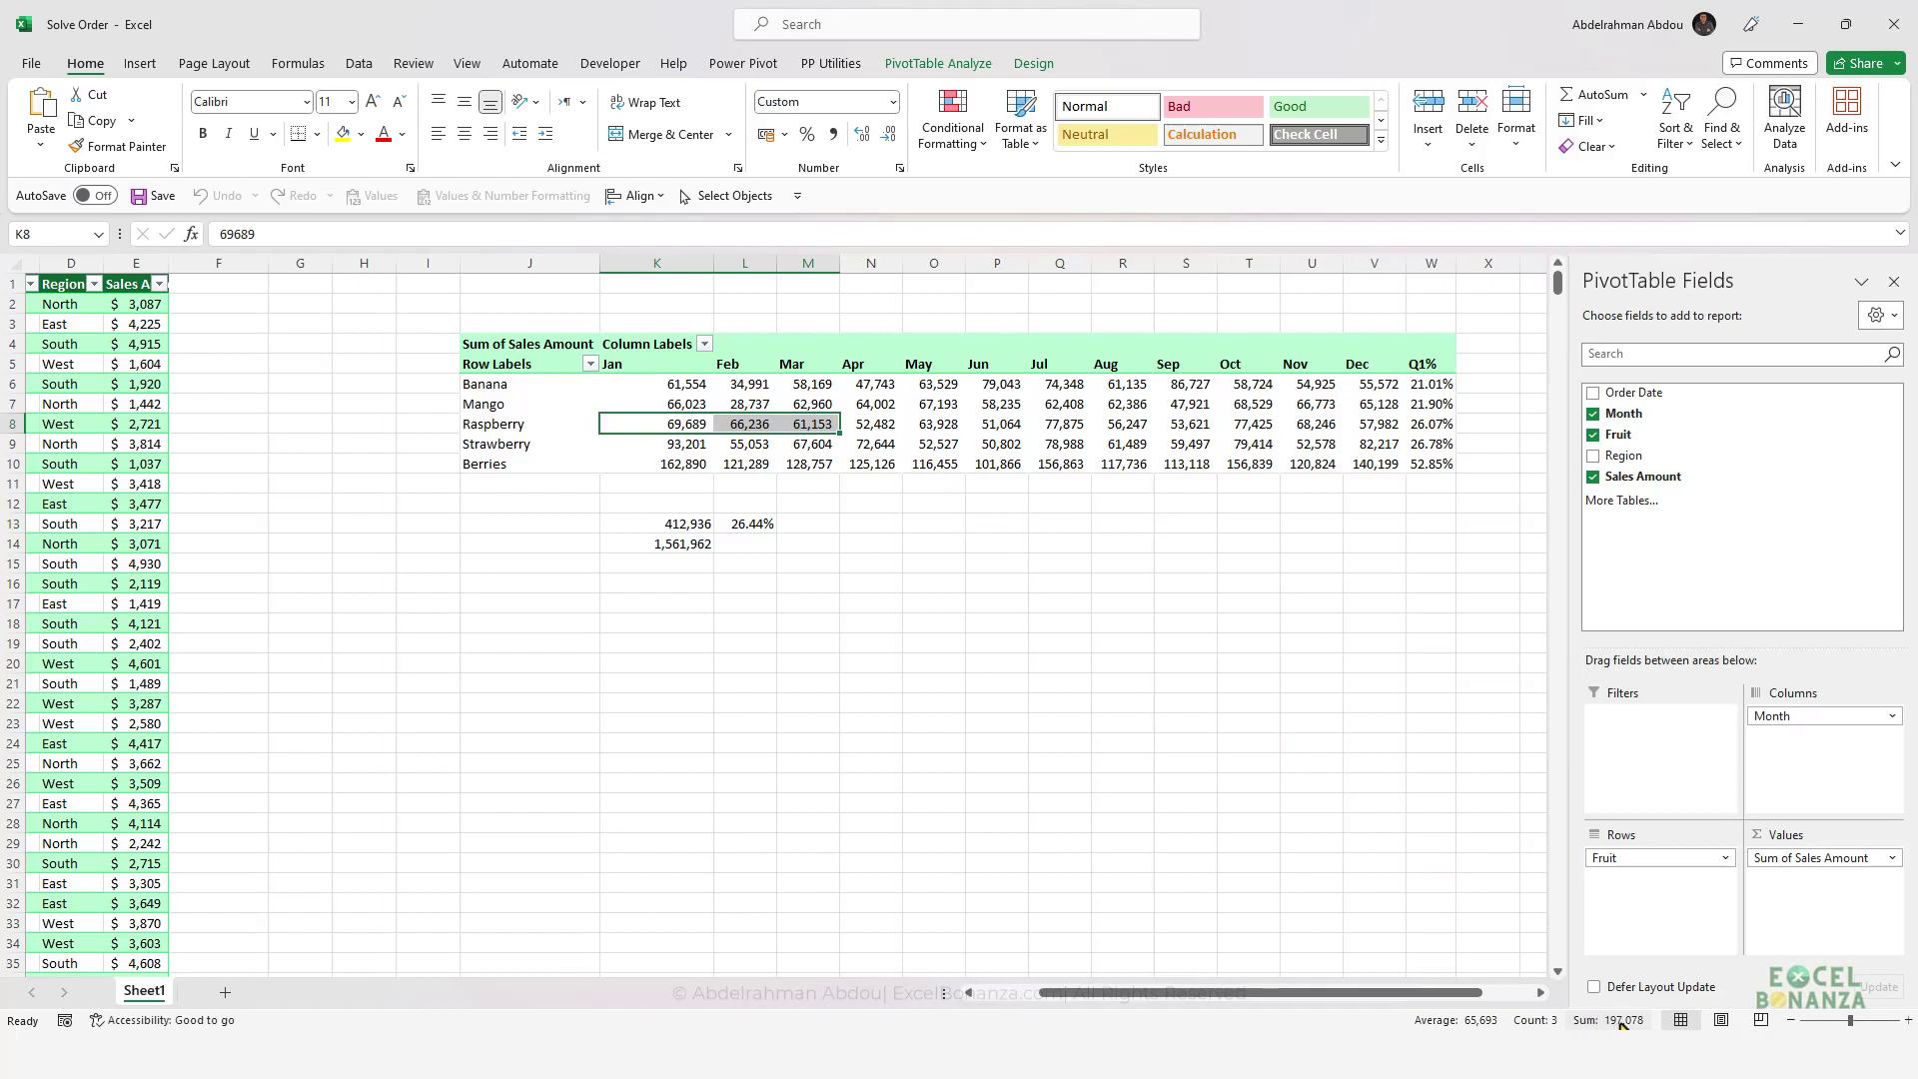
click(1004, 521)
text(197,078)
click(989, 506)
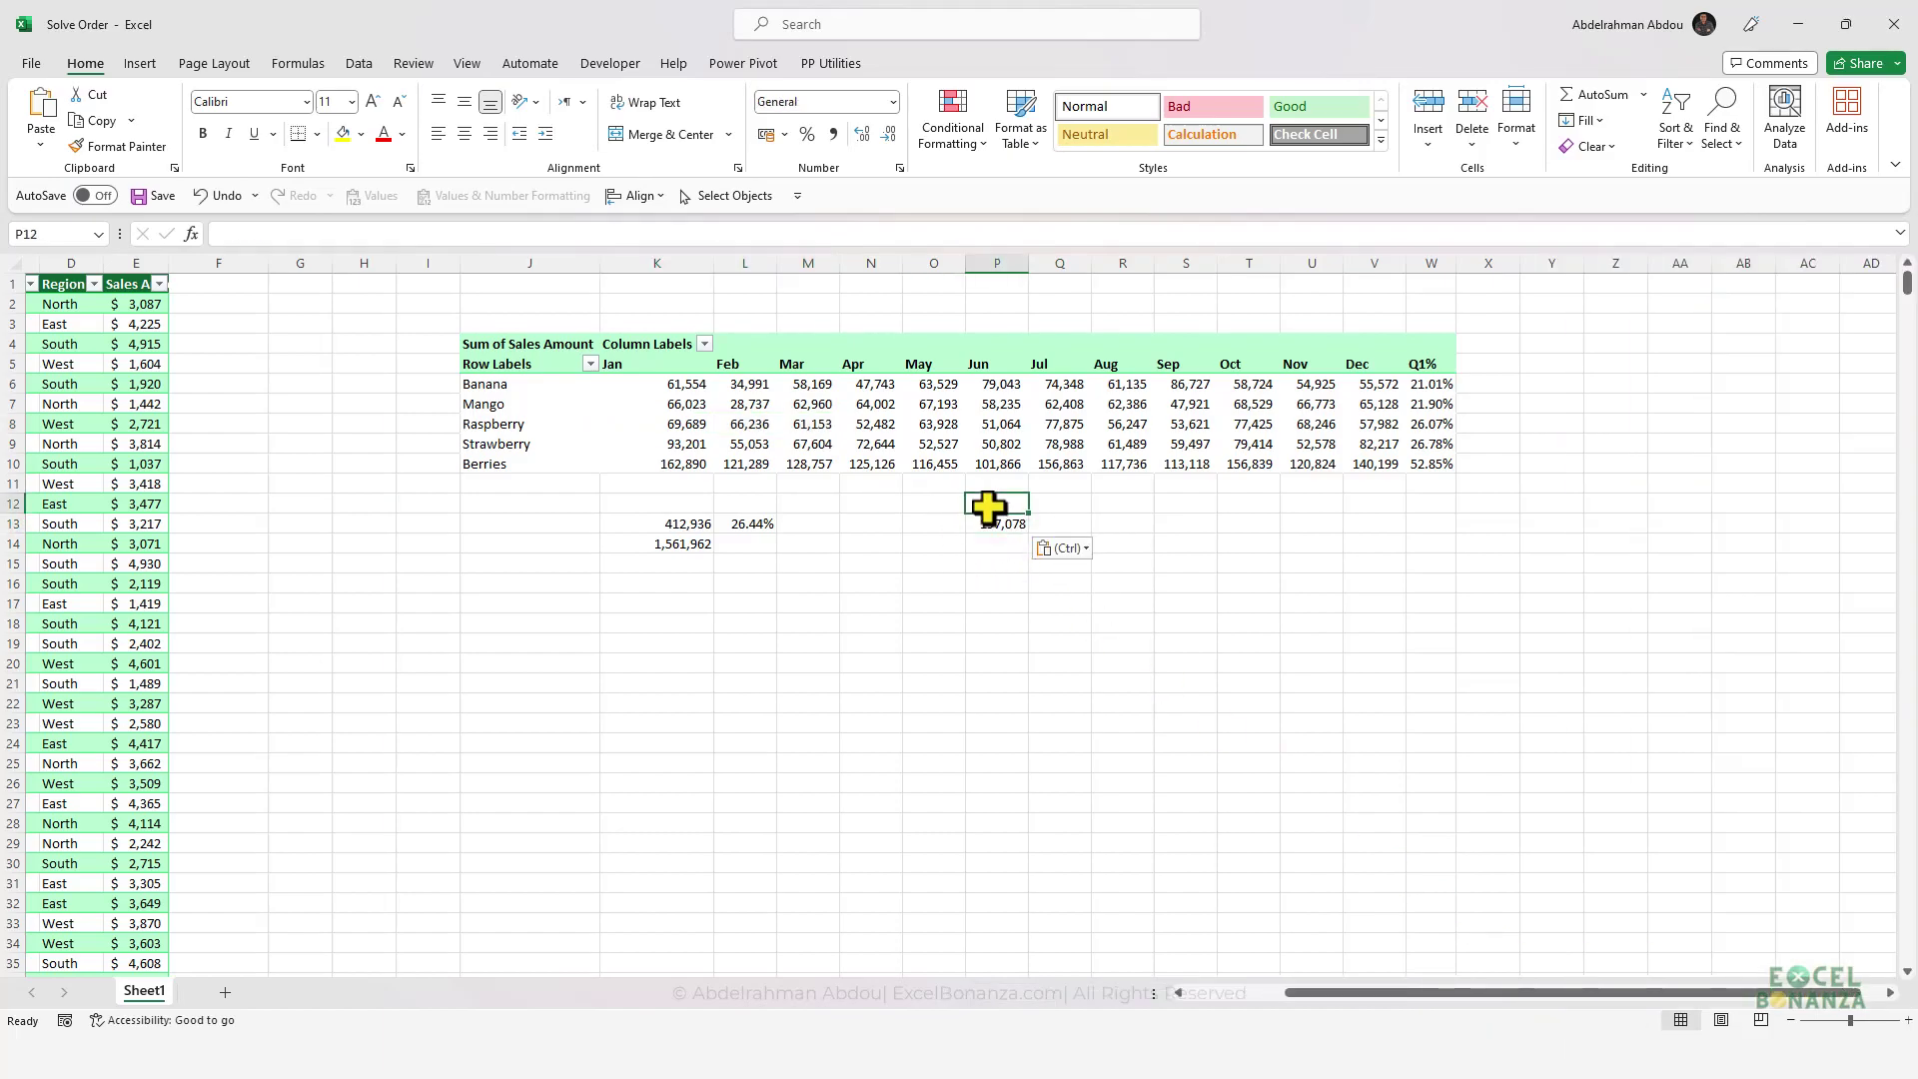
text(Q1)
- Paste the Raspberry and Strawberry labels as values into O13:O14 and autofit column O
drag(520, 424, 518, 448)
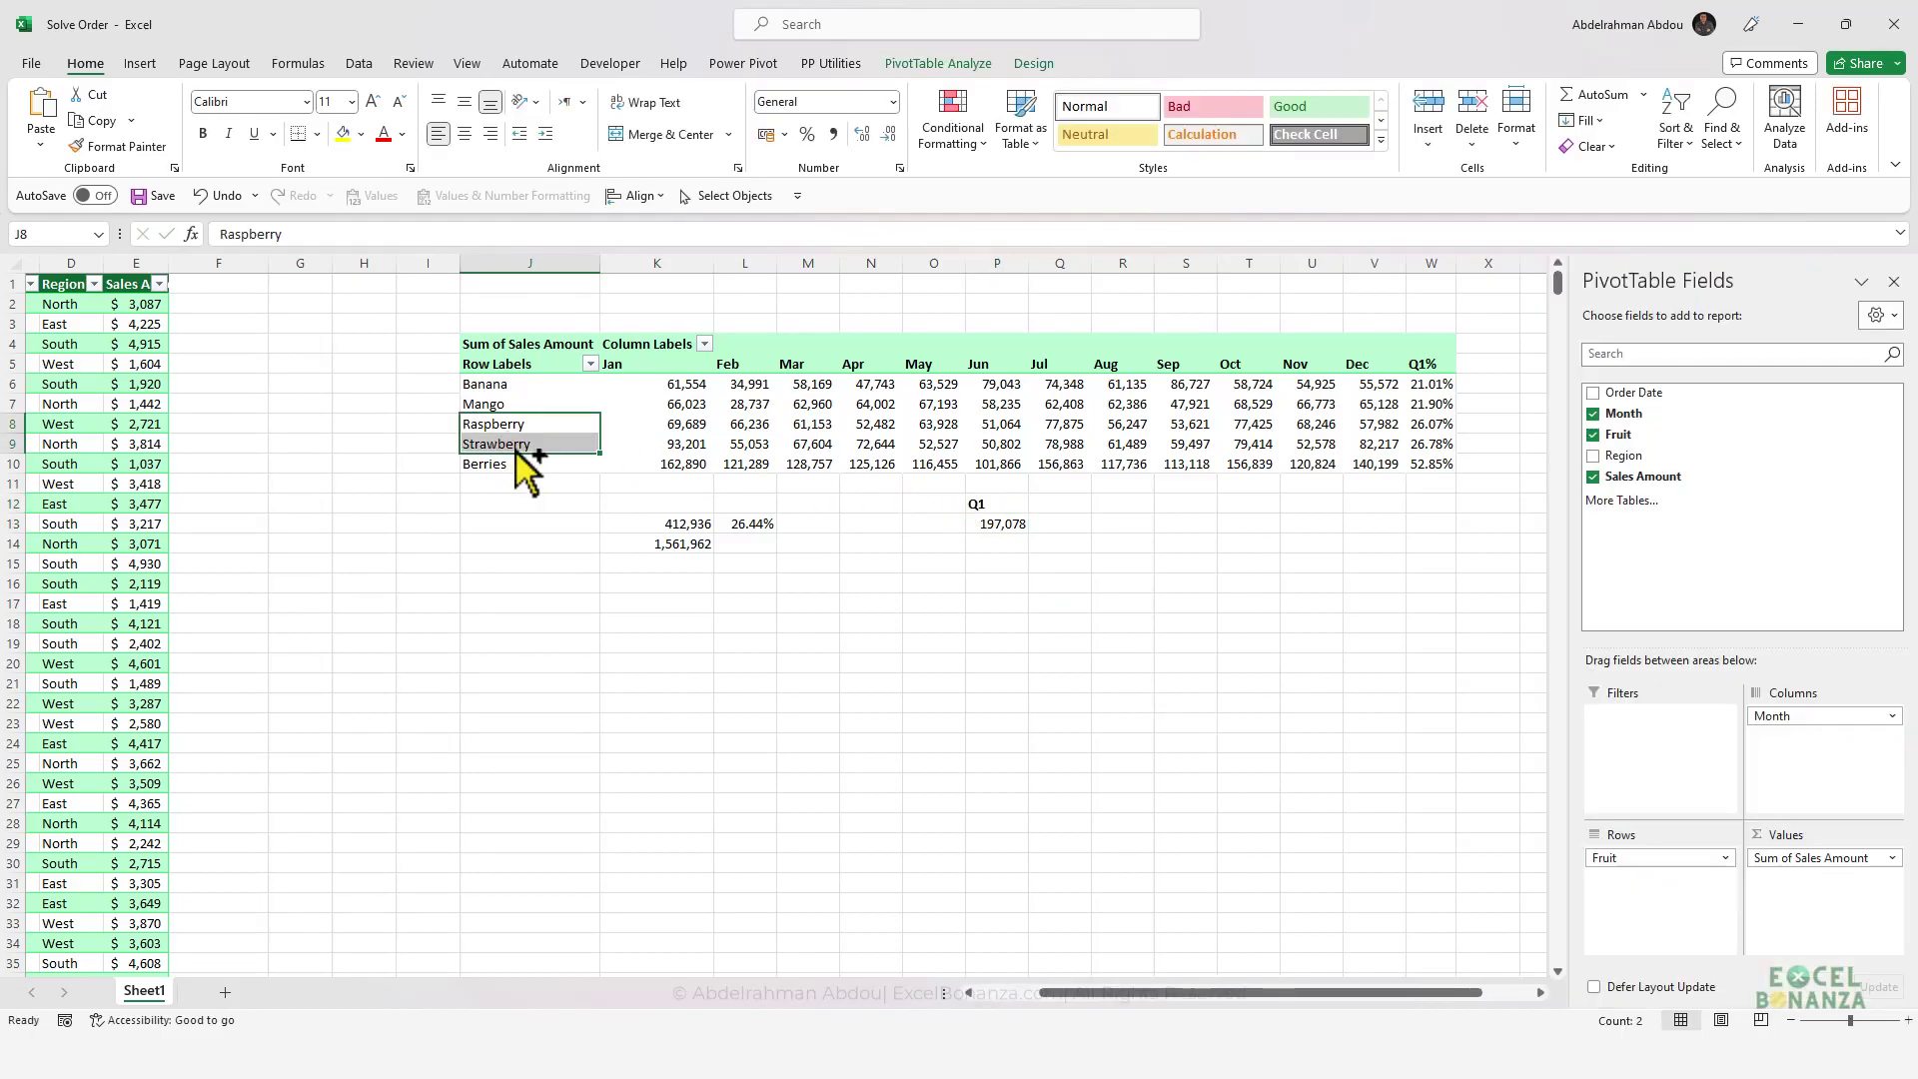
key(ctrl+c)
click(939, 524)
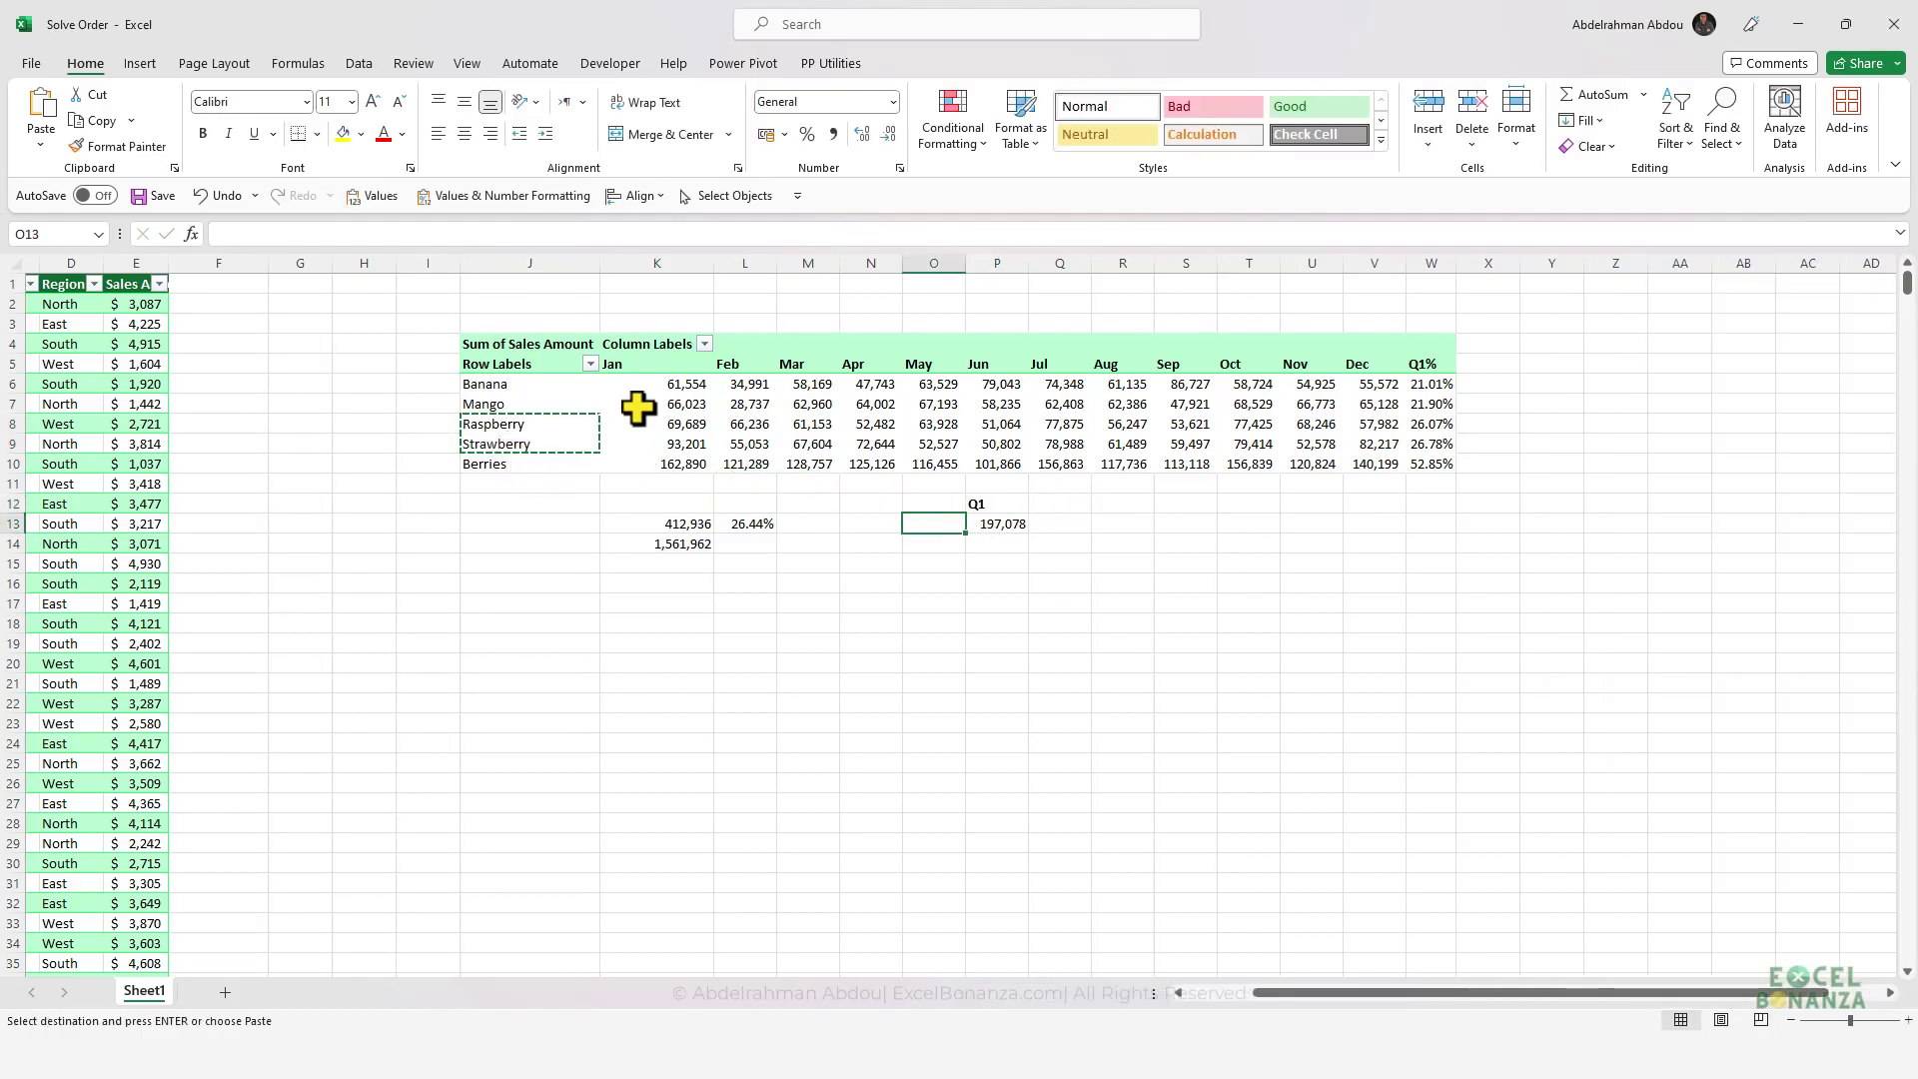
click(474, 196)
double_click(967, 263)
- Paste Strawberry's Q1 sum 215,858 into P14
click(1002, 520)
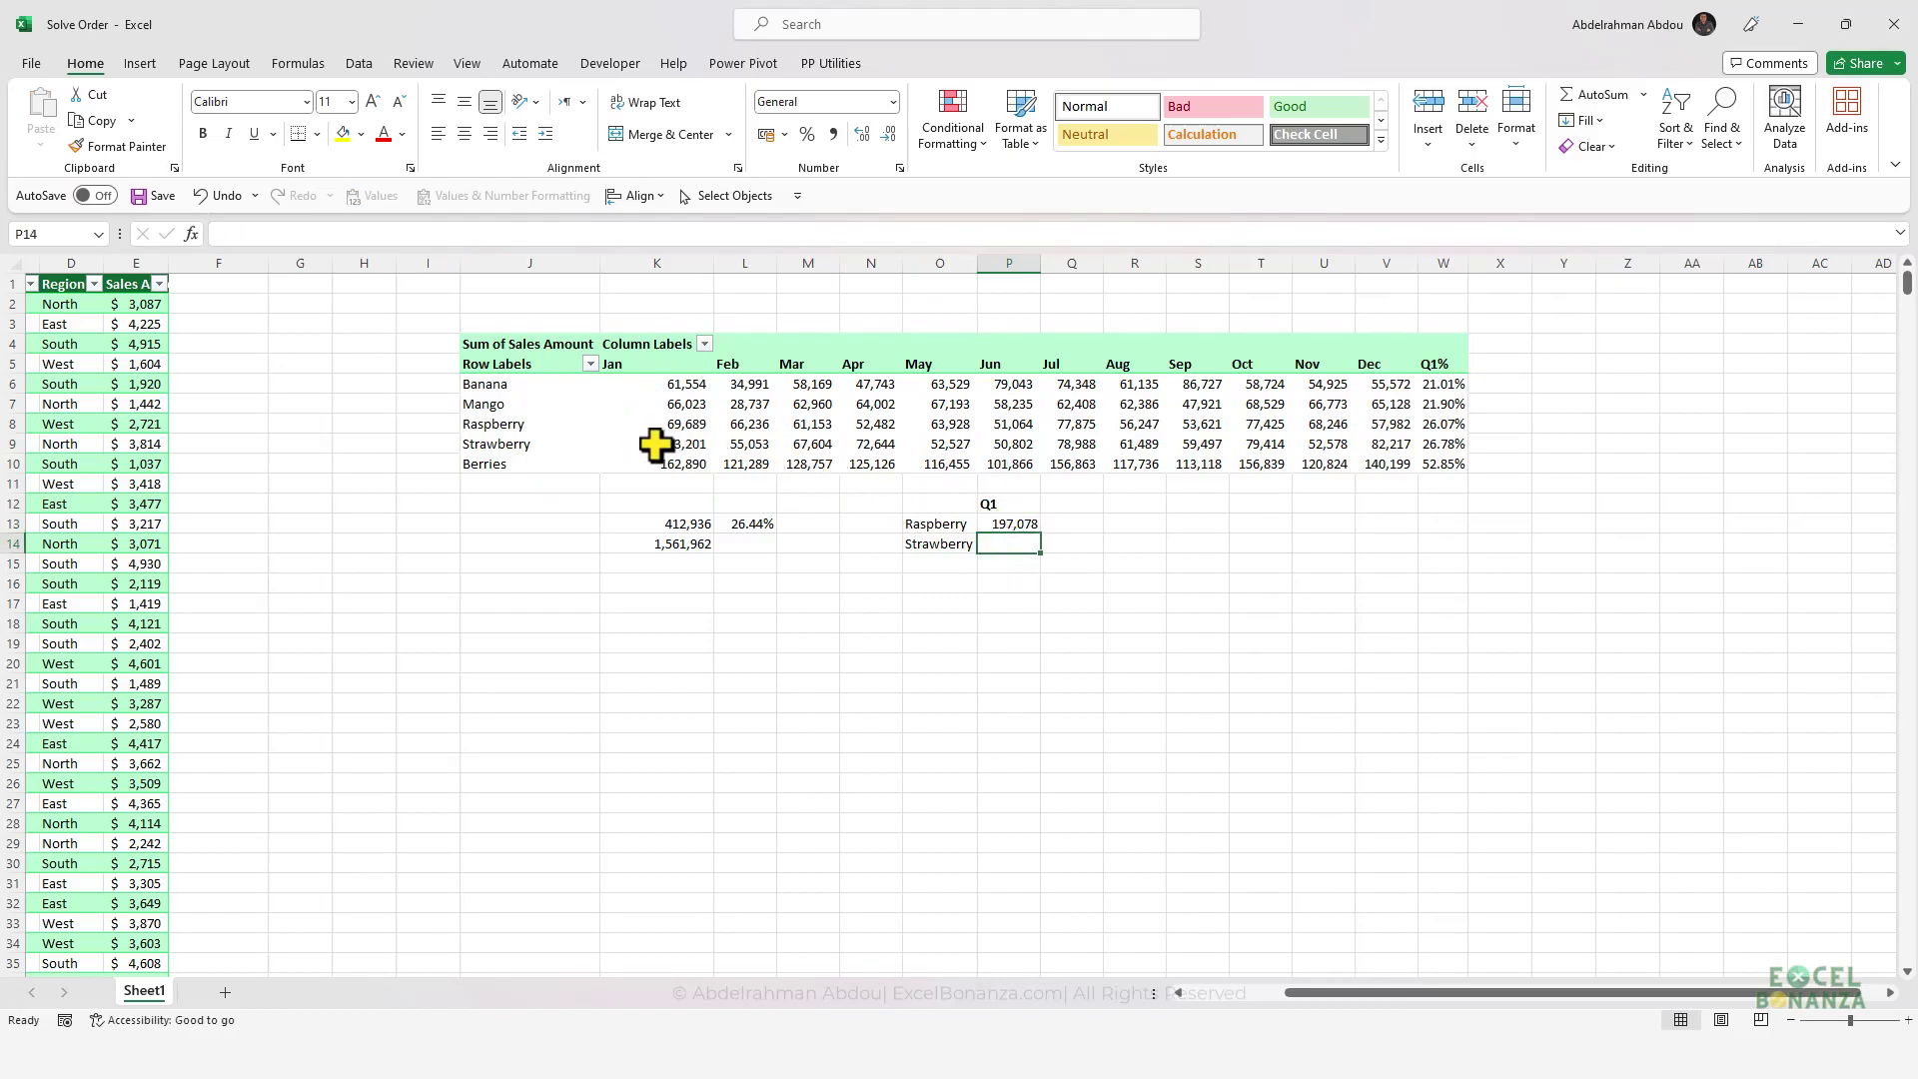
drag(662, 444, 795, 447)
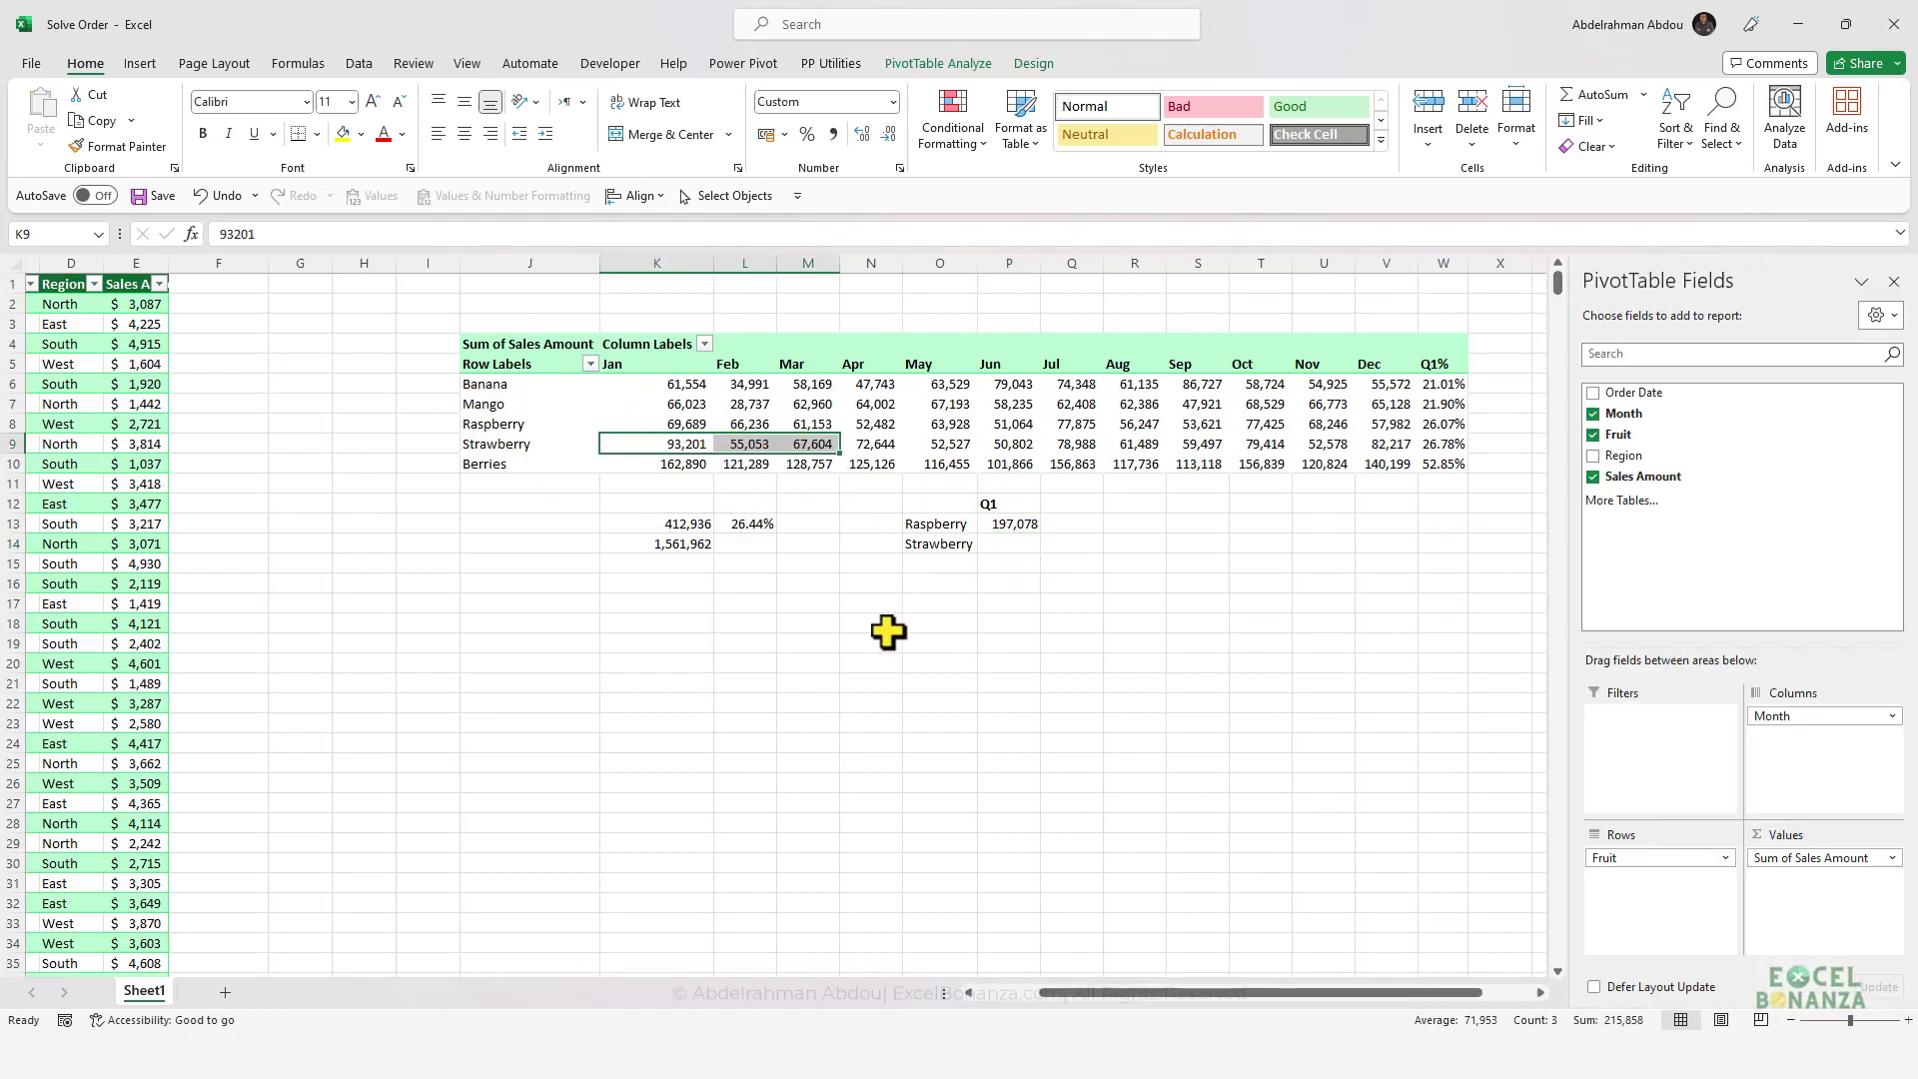
click(1009, 543)
key(ctrl+v)
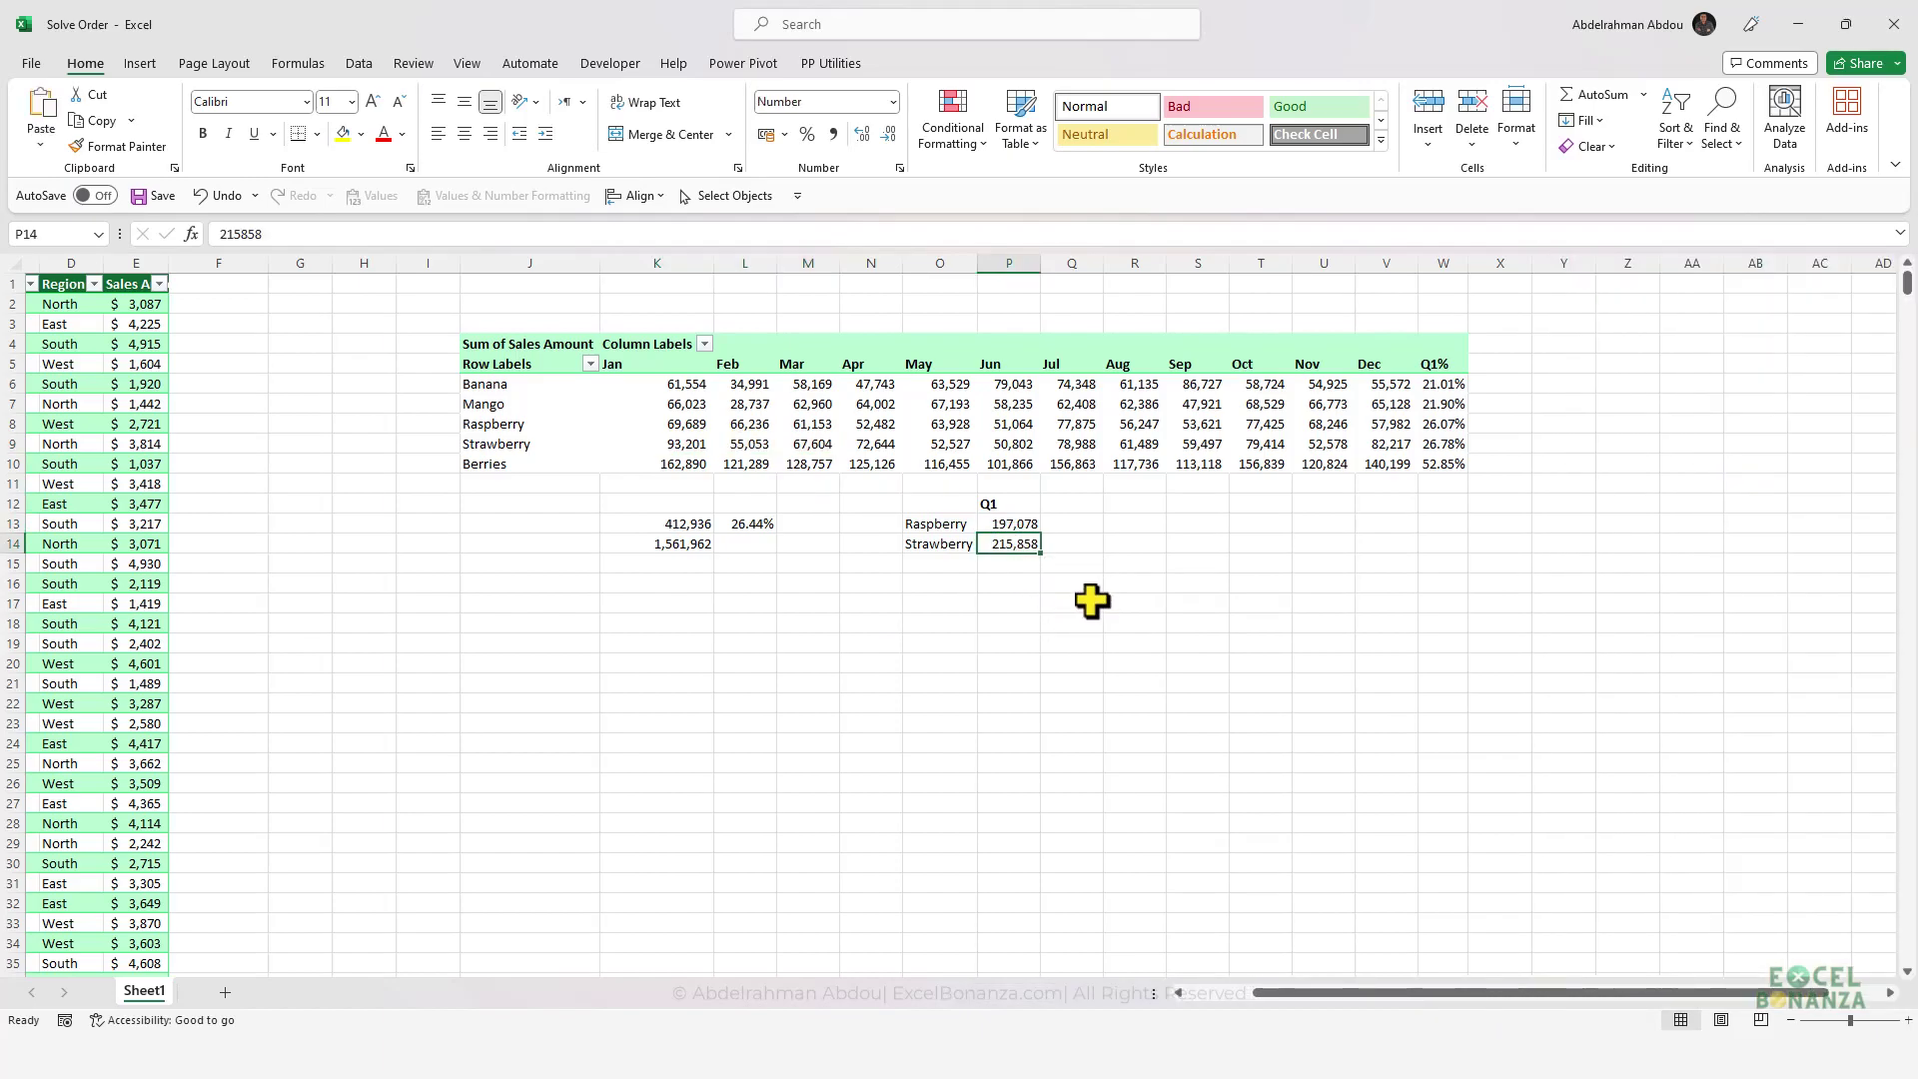
click(1082, 504)
- Add a bold Total heading in Q12 and paste Raspberry's yearly total 755,948 into Q13
text(Total)
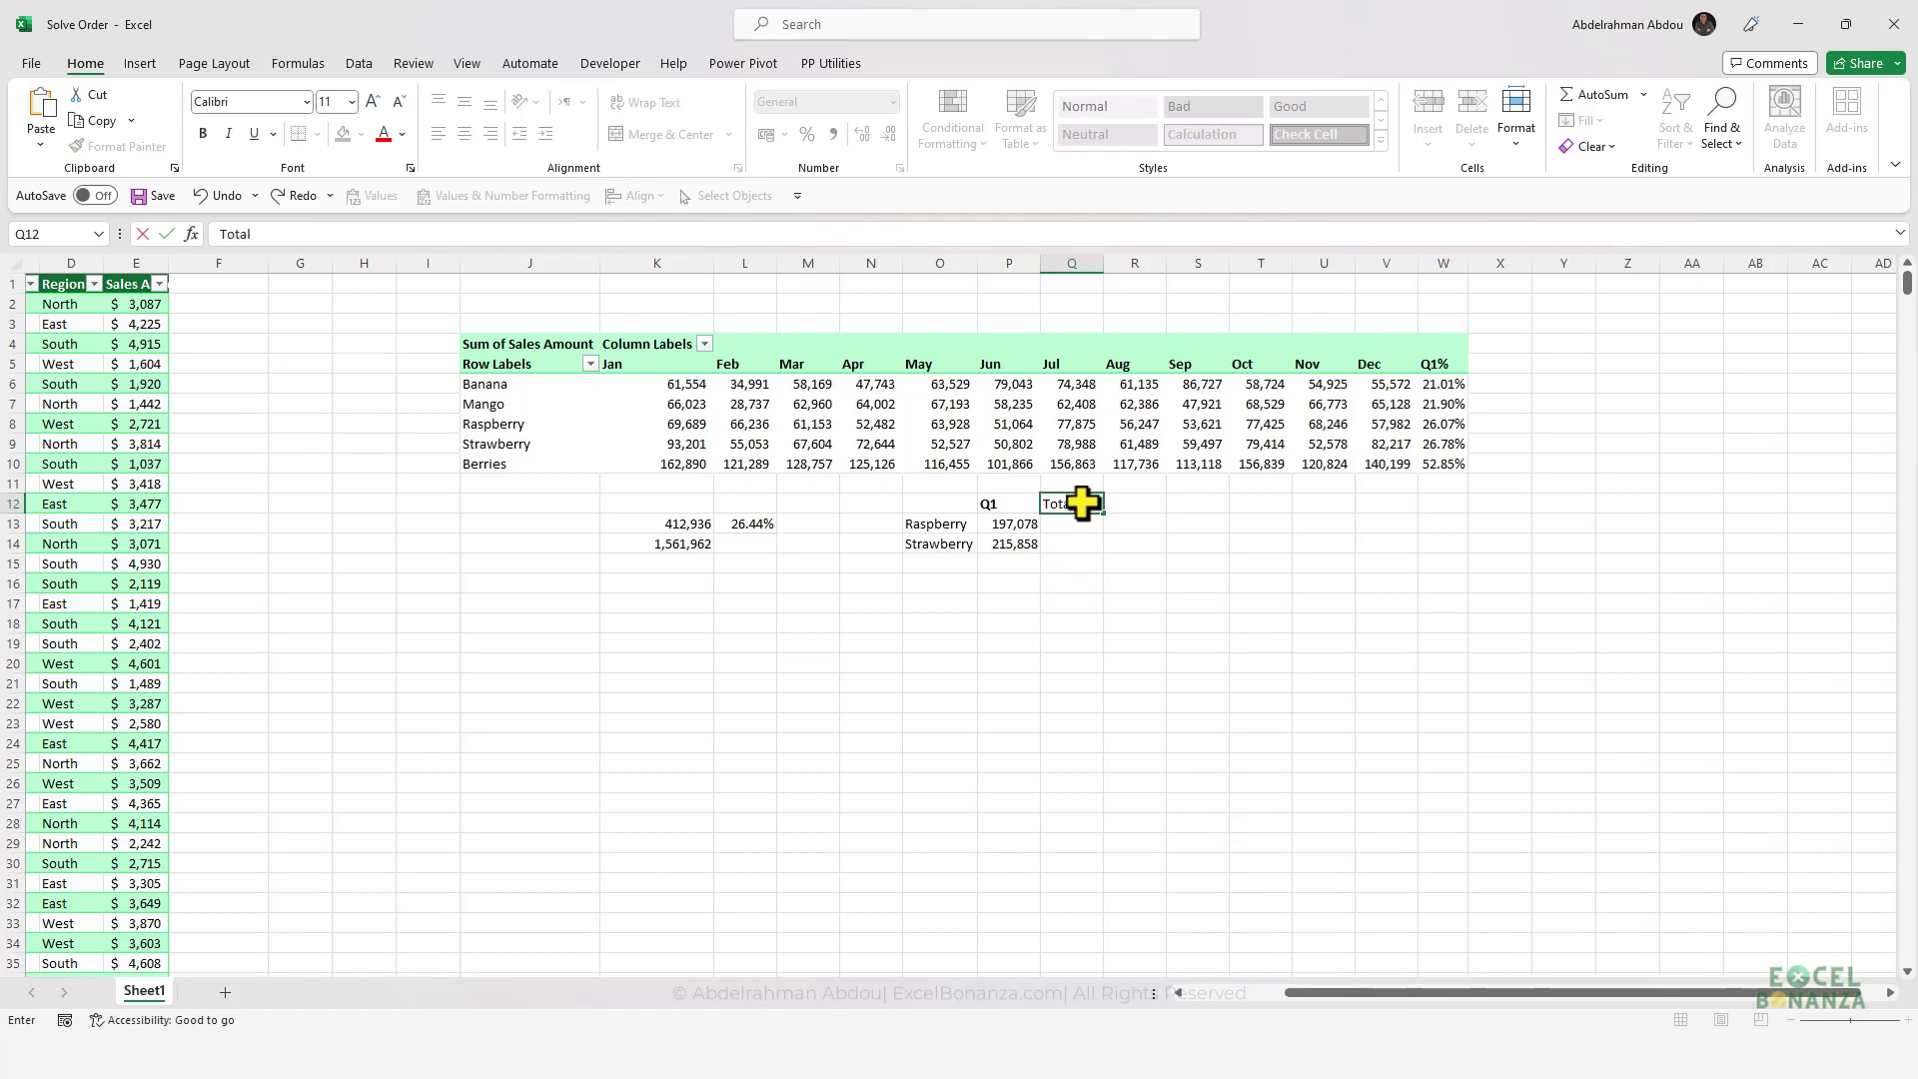
key(ctrl+Return)
key(ctrl+b)
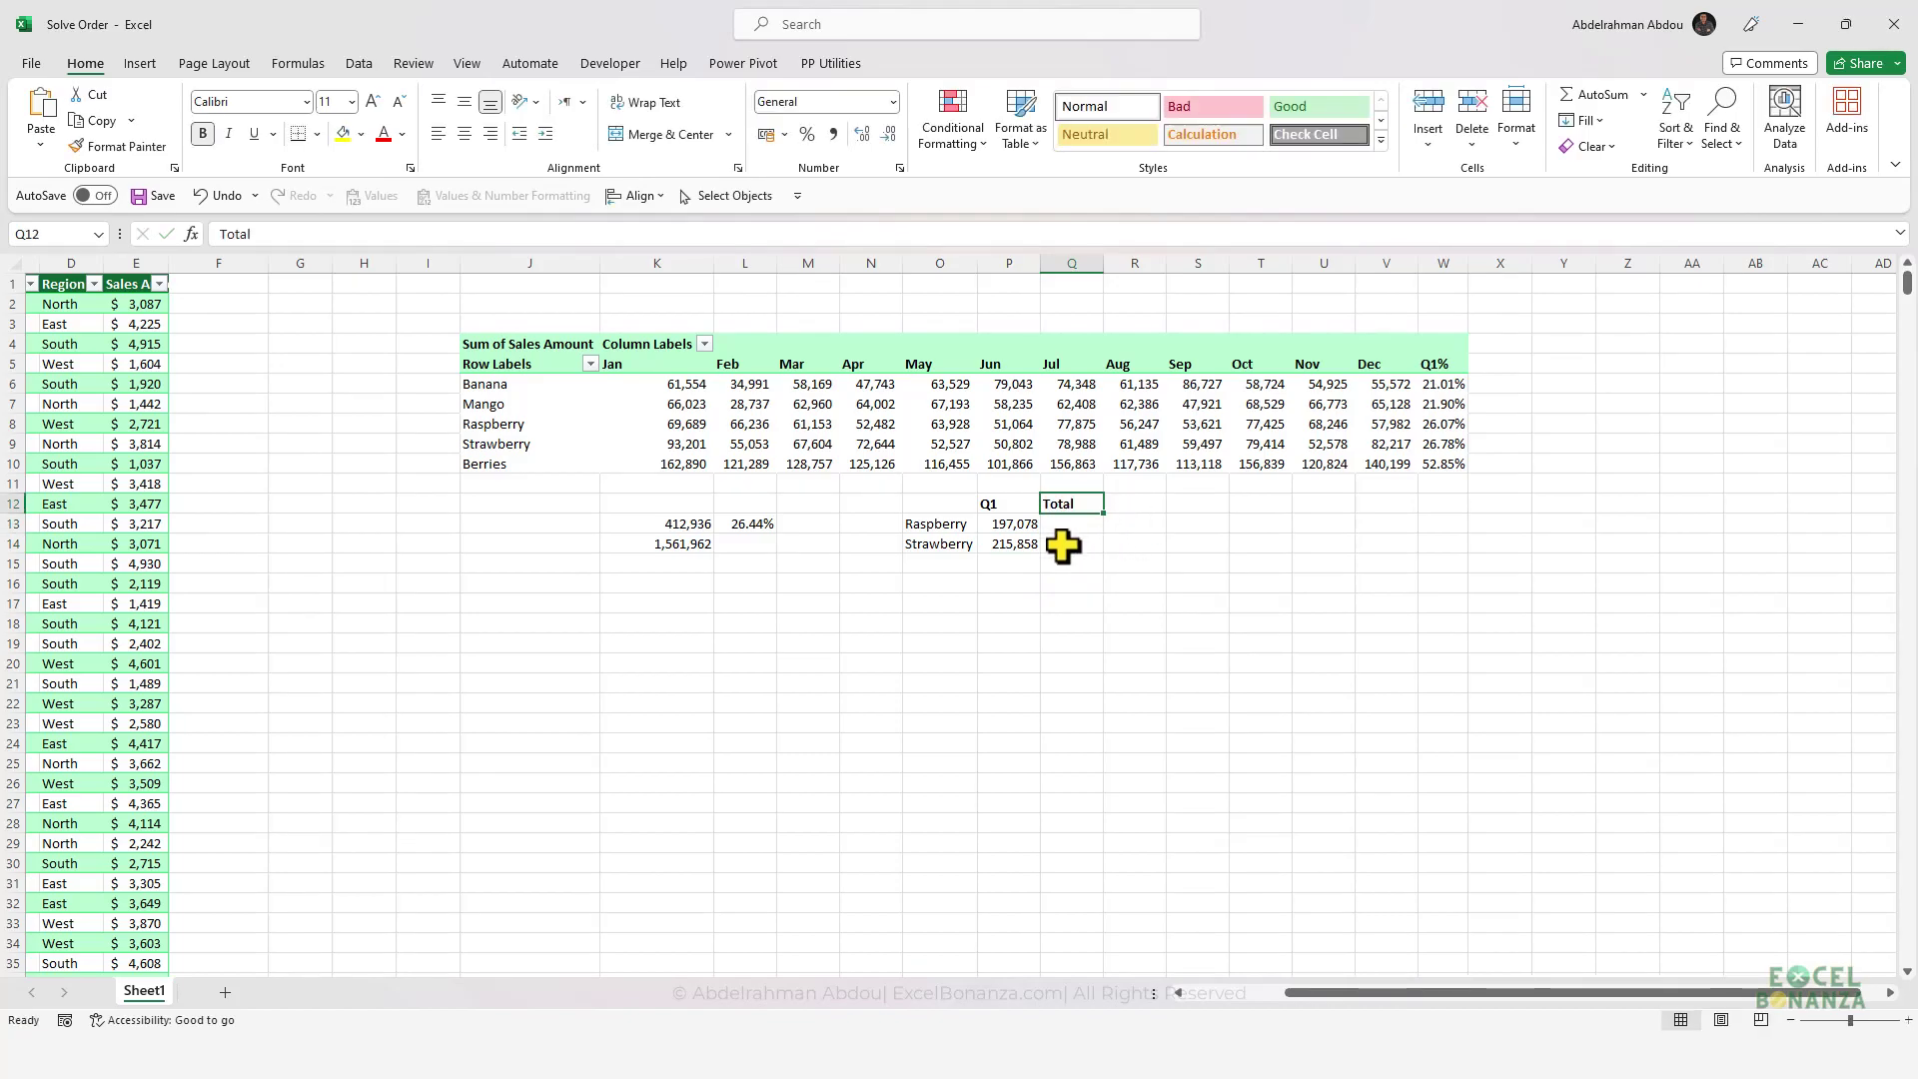
drag(672, 424, 1394, 426)
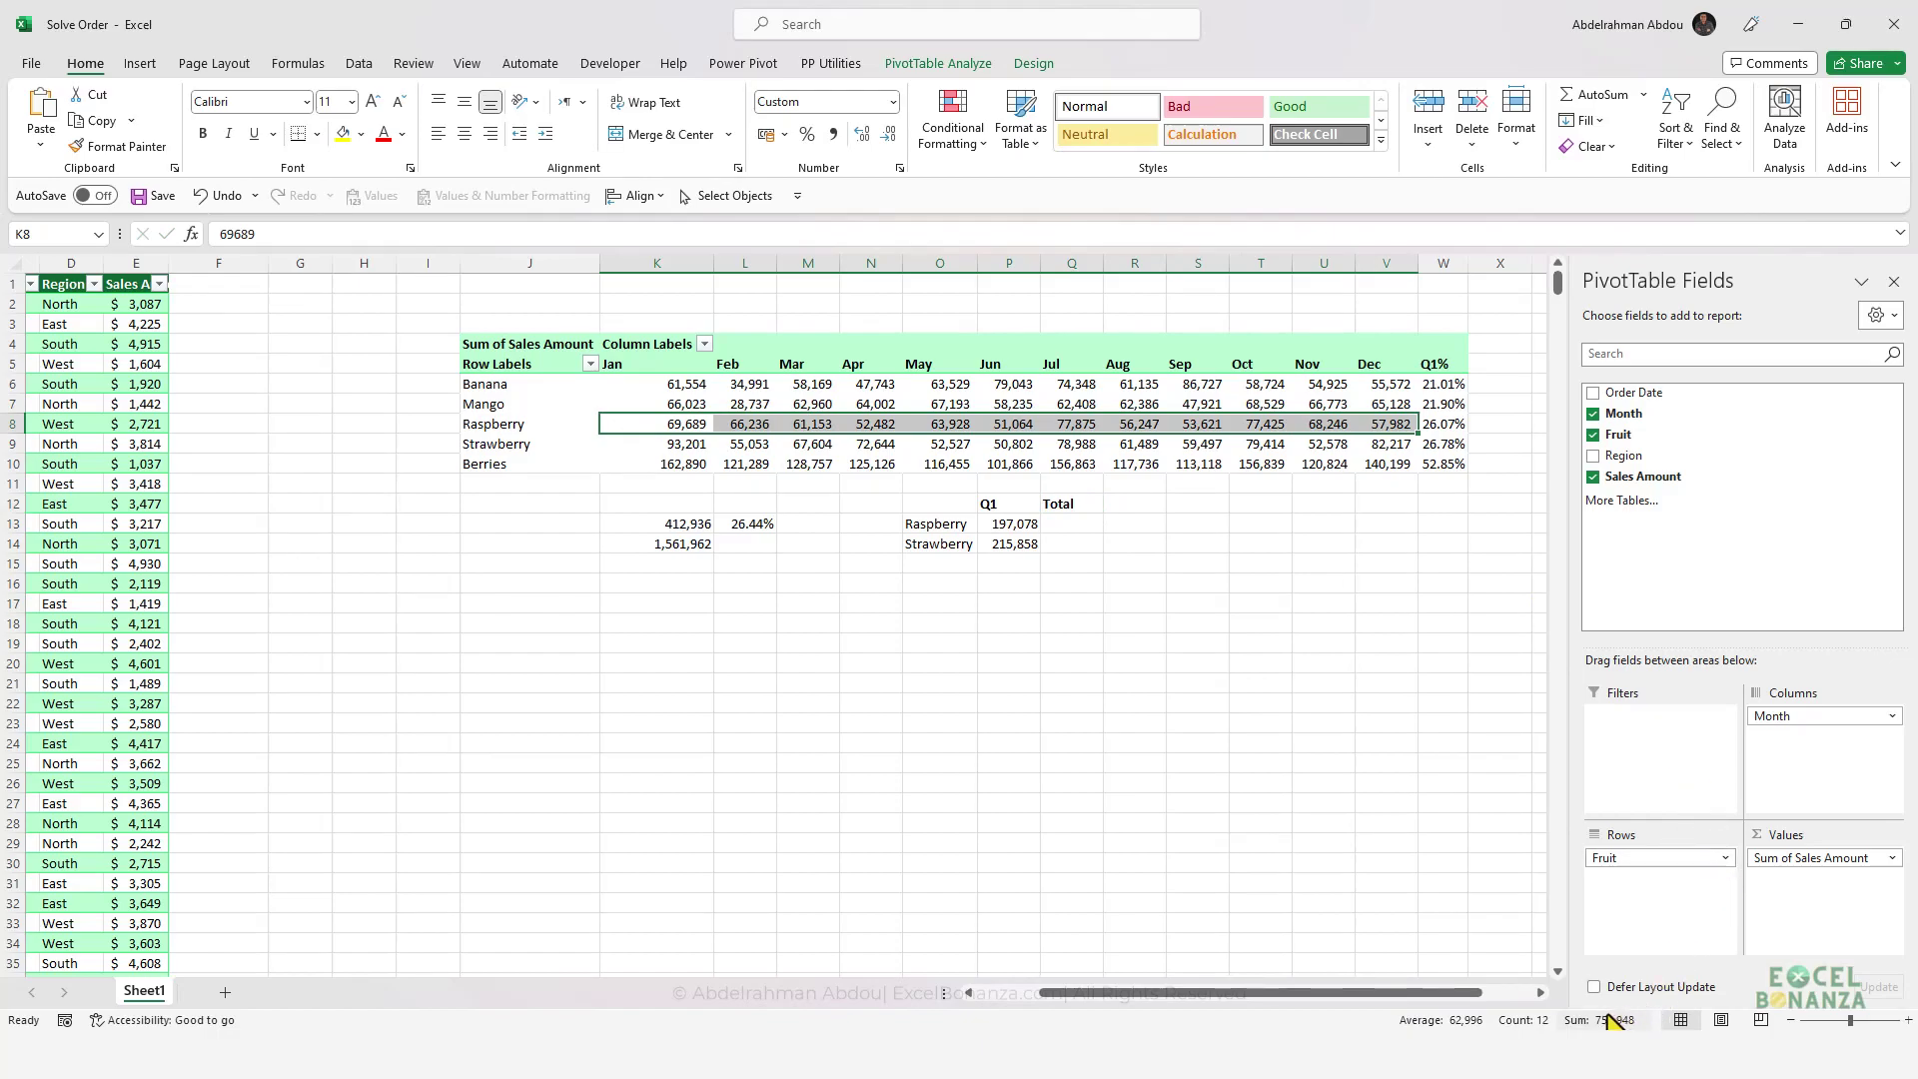
click(1060, 530)
text(755,948)
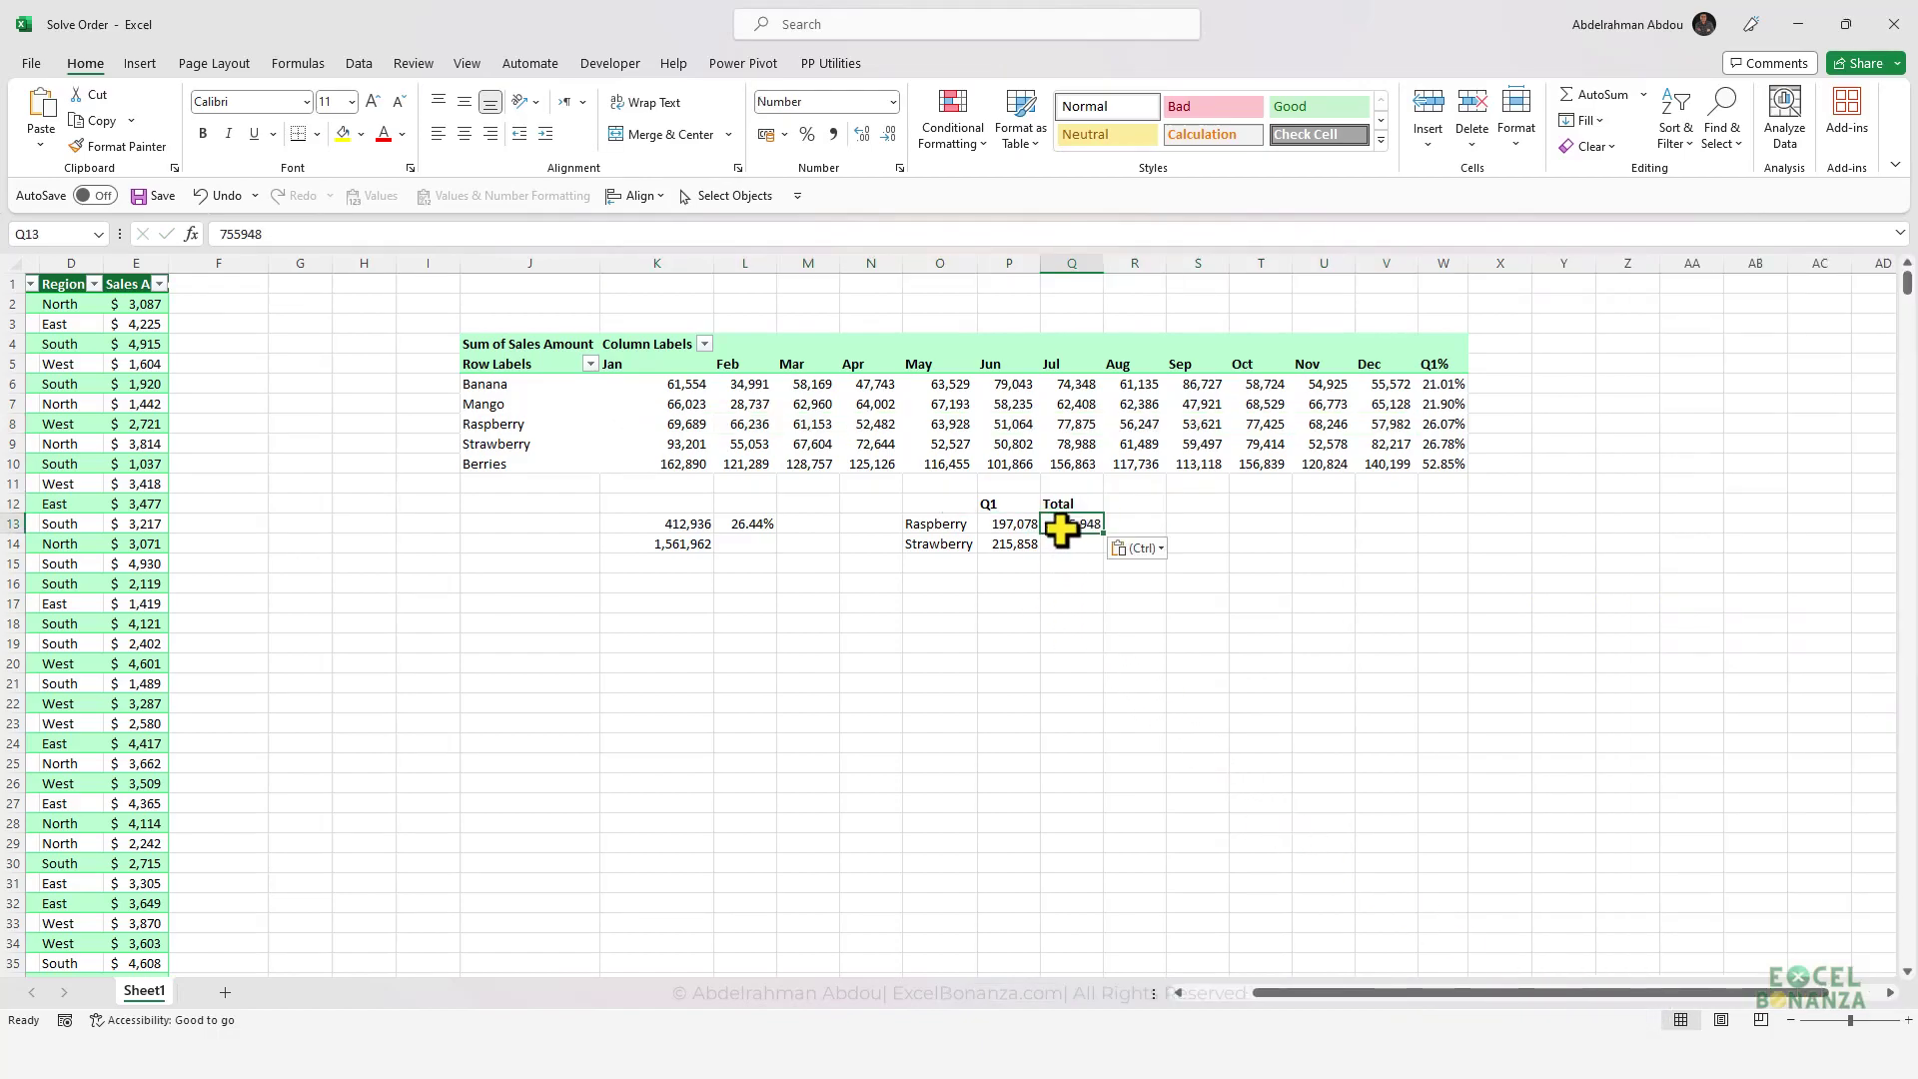
- Paste Strawberry's yearly total 806,014 into Q14
click(1067, 557)
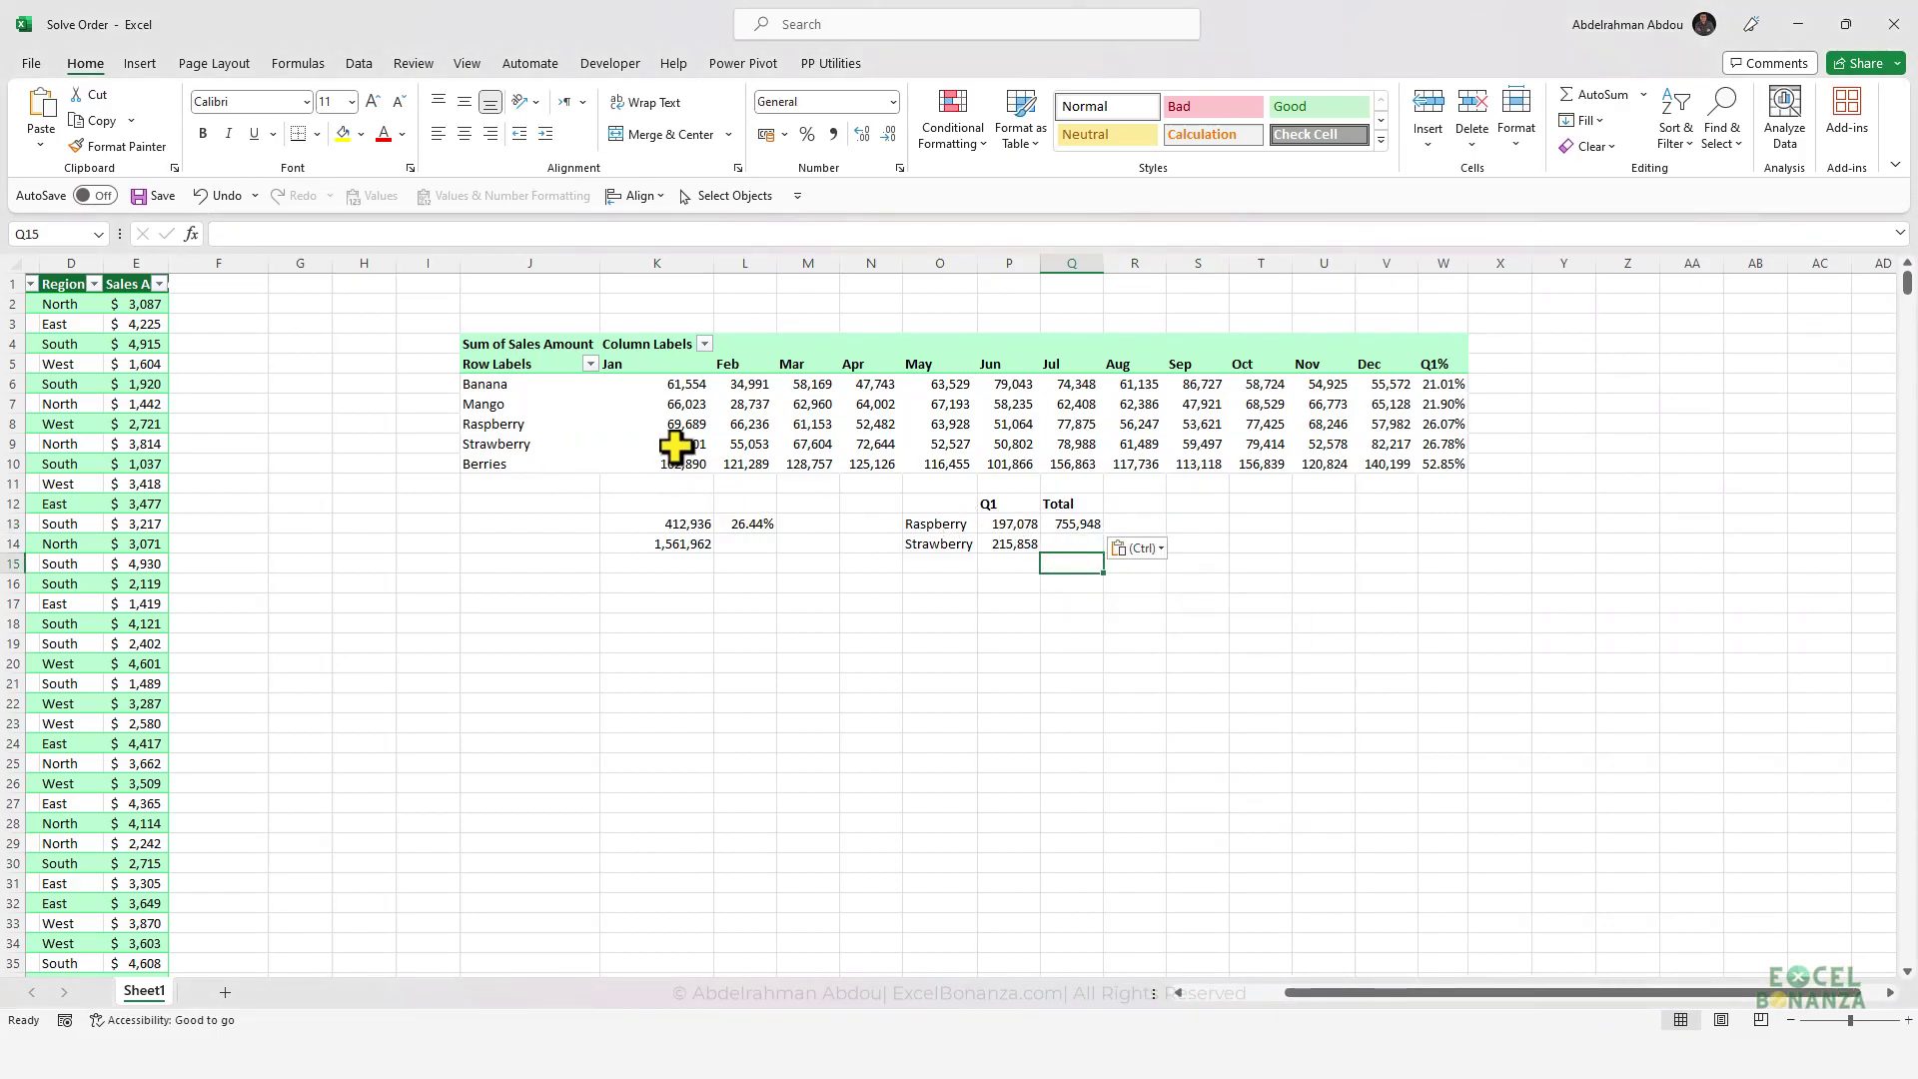
drag(681, 439, 1372, 440)
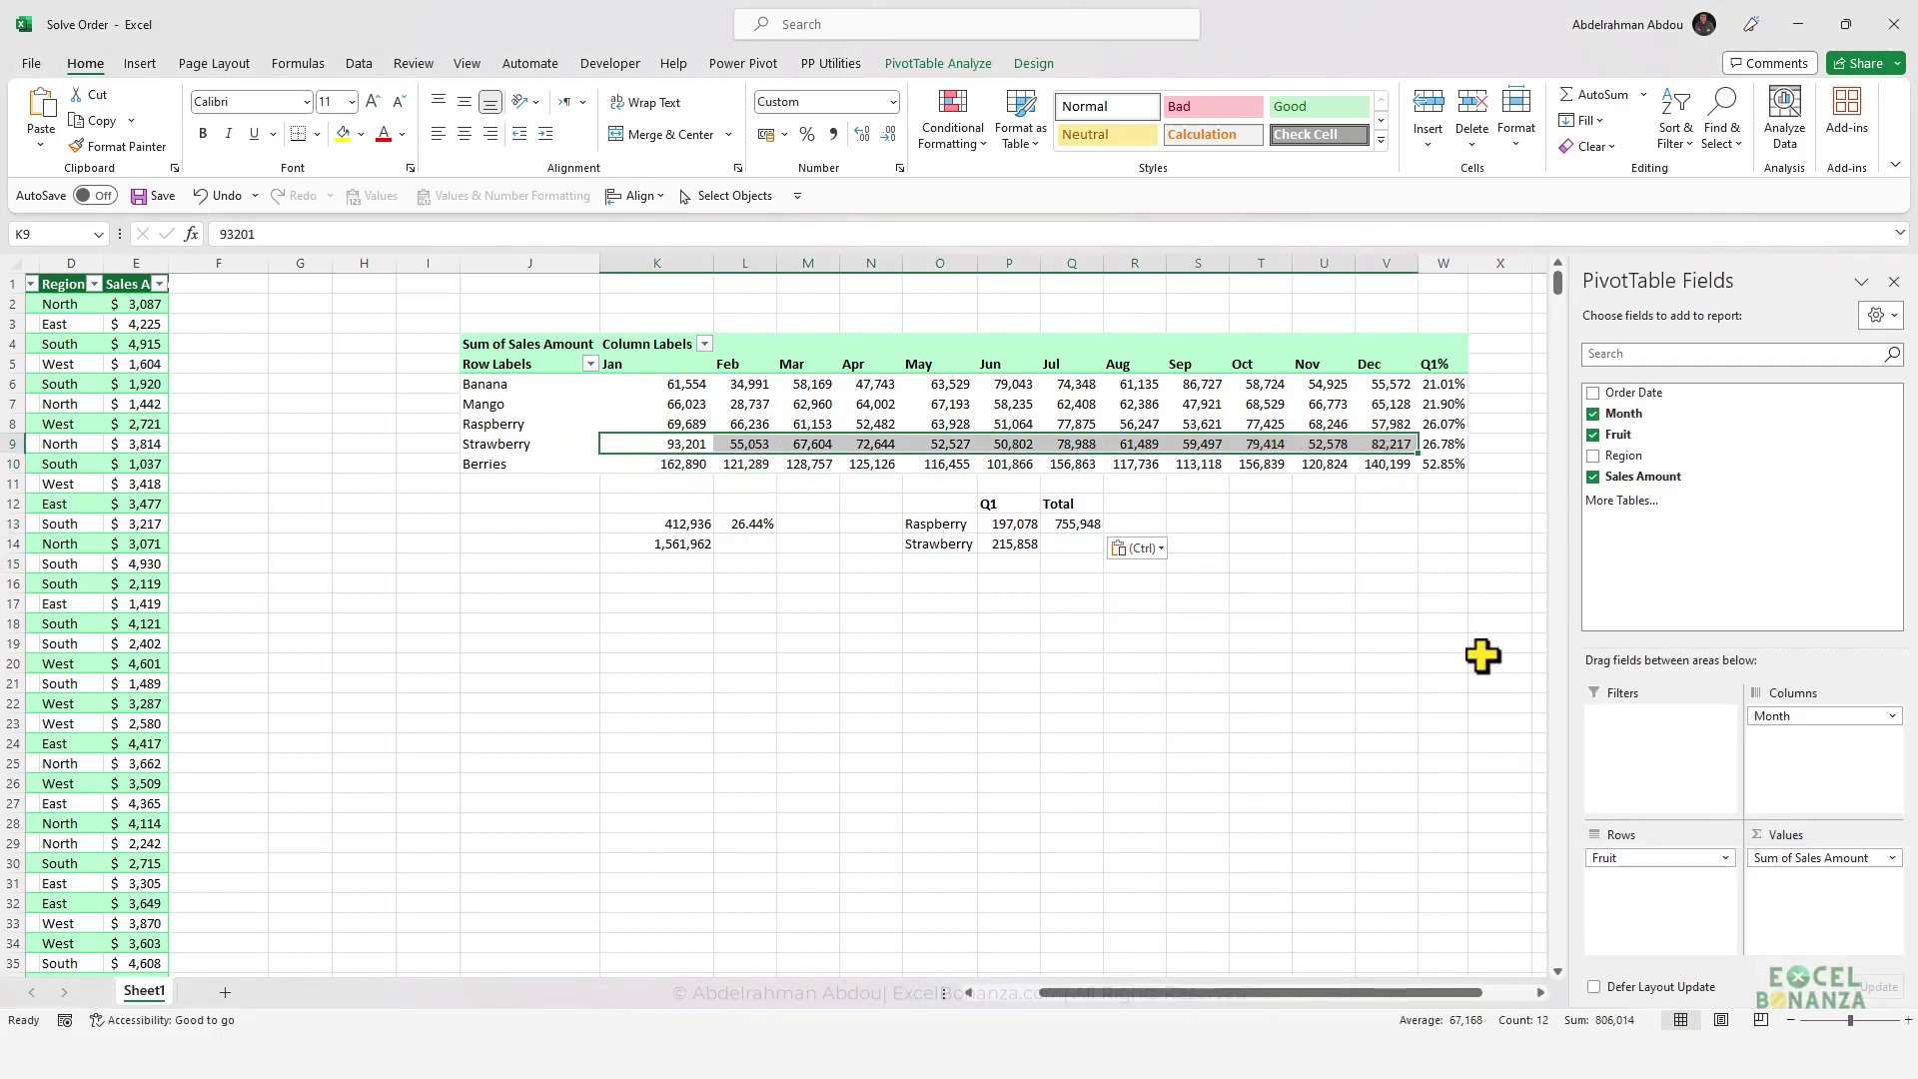
click(1074, 540)
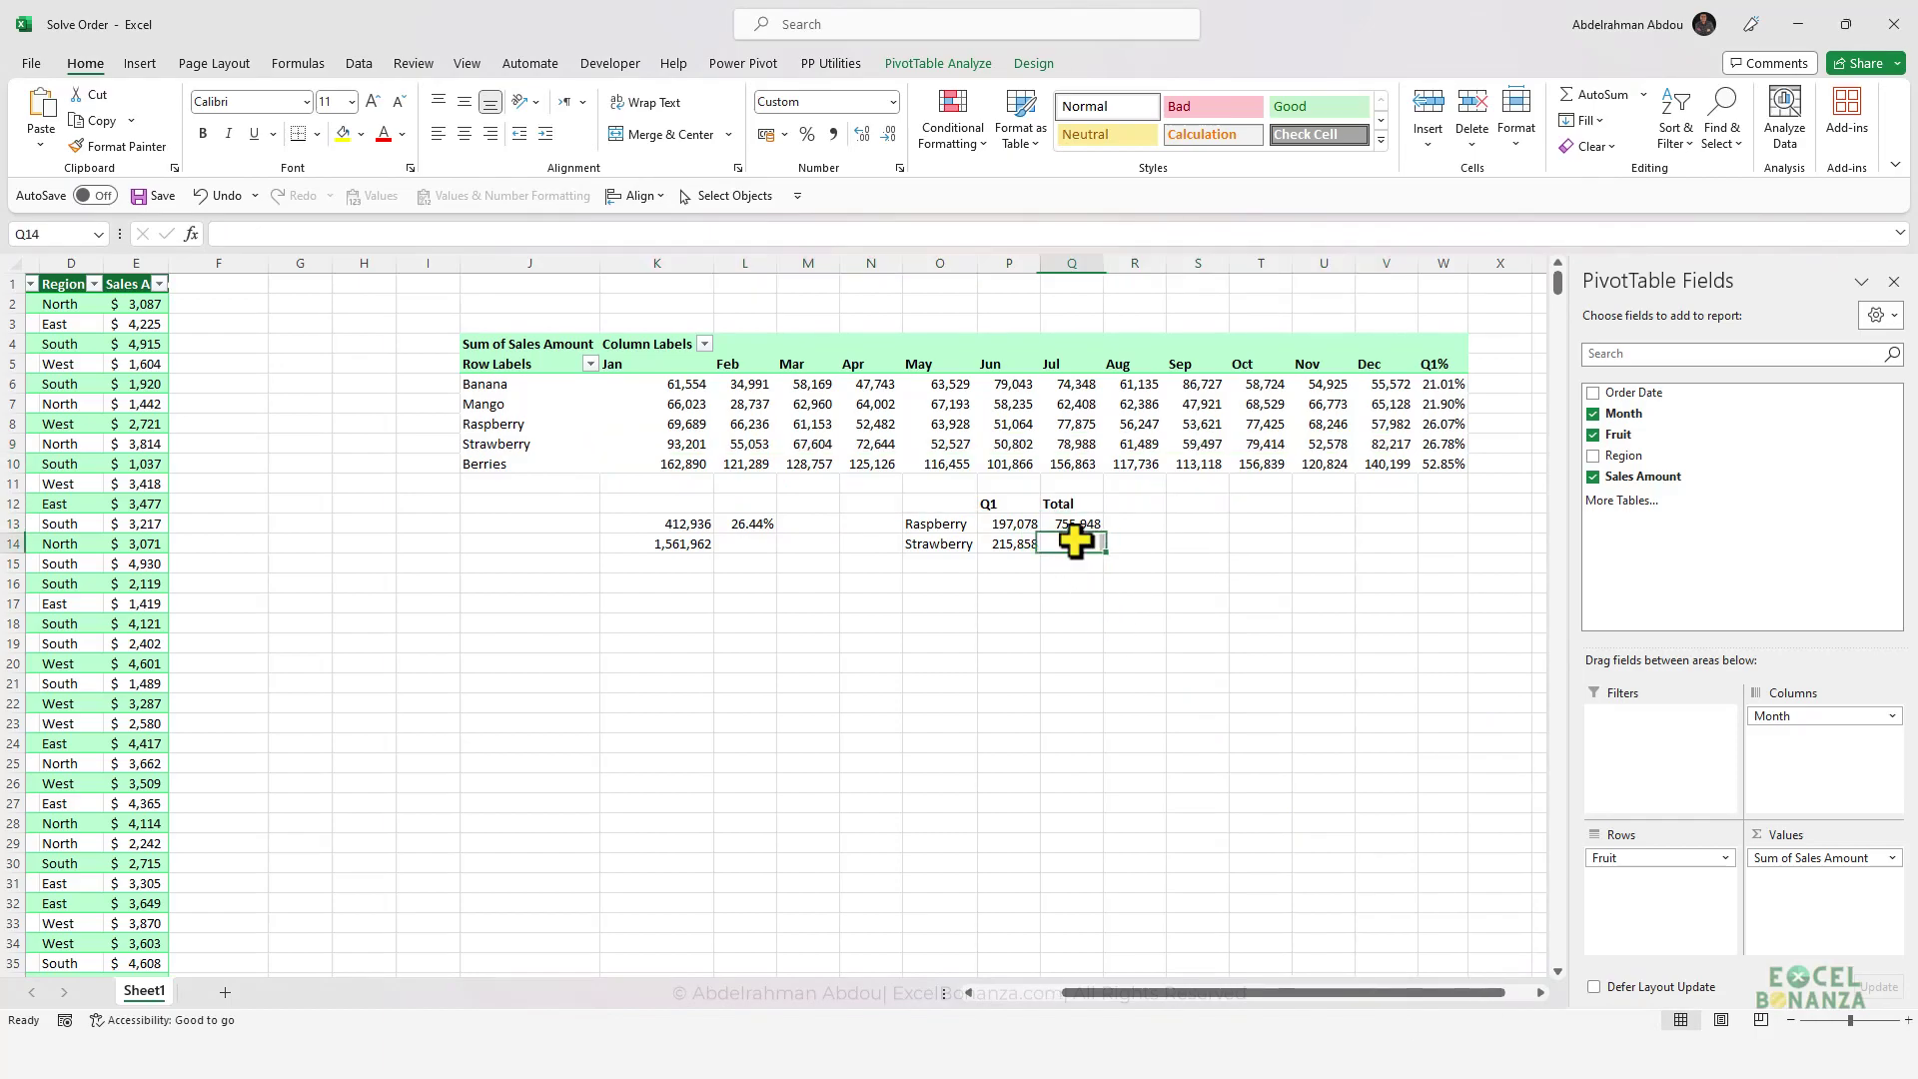
text(806,014)
click(1134, 508)
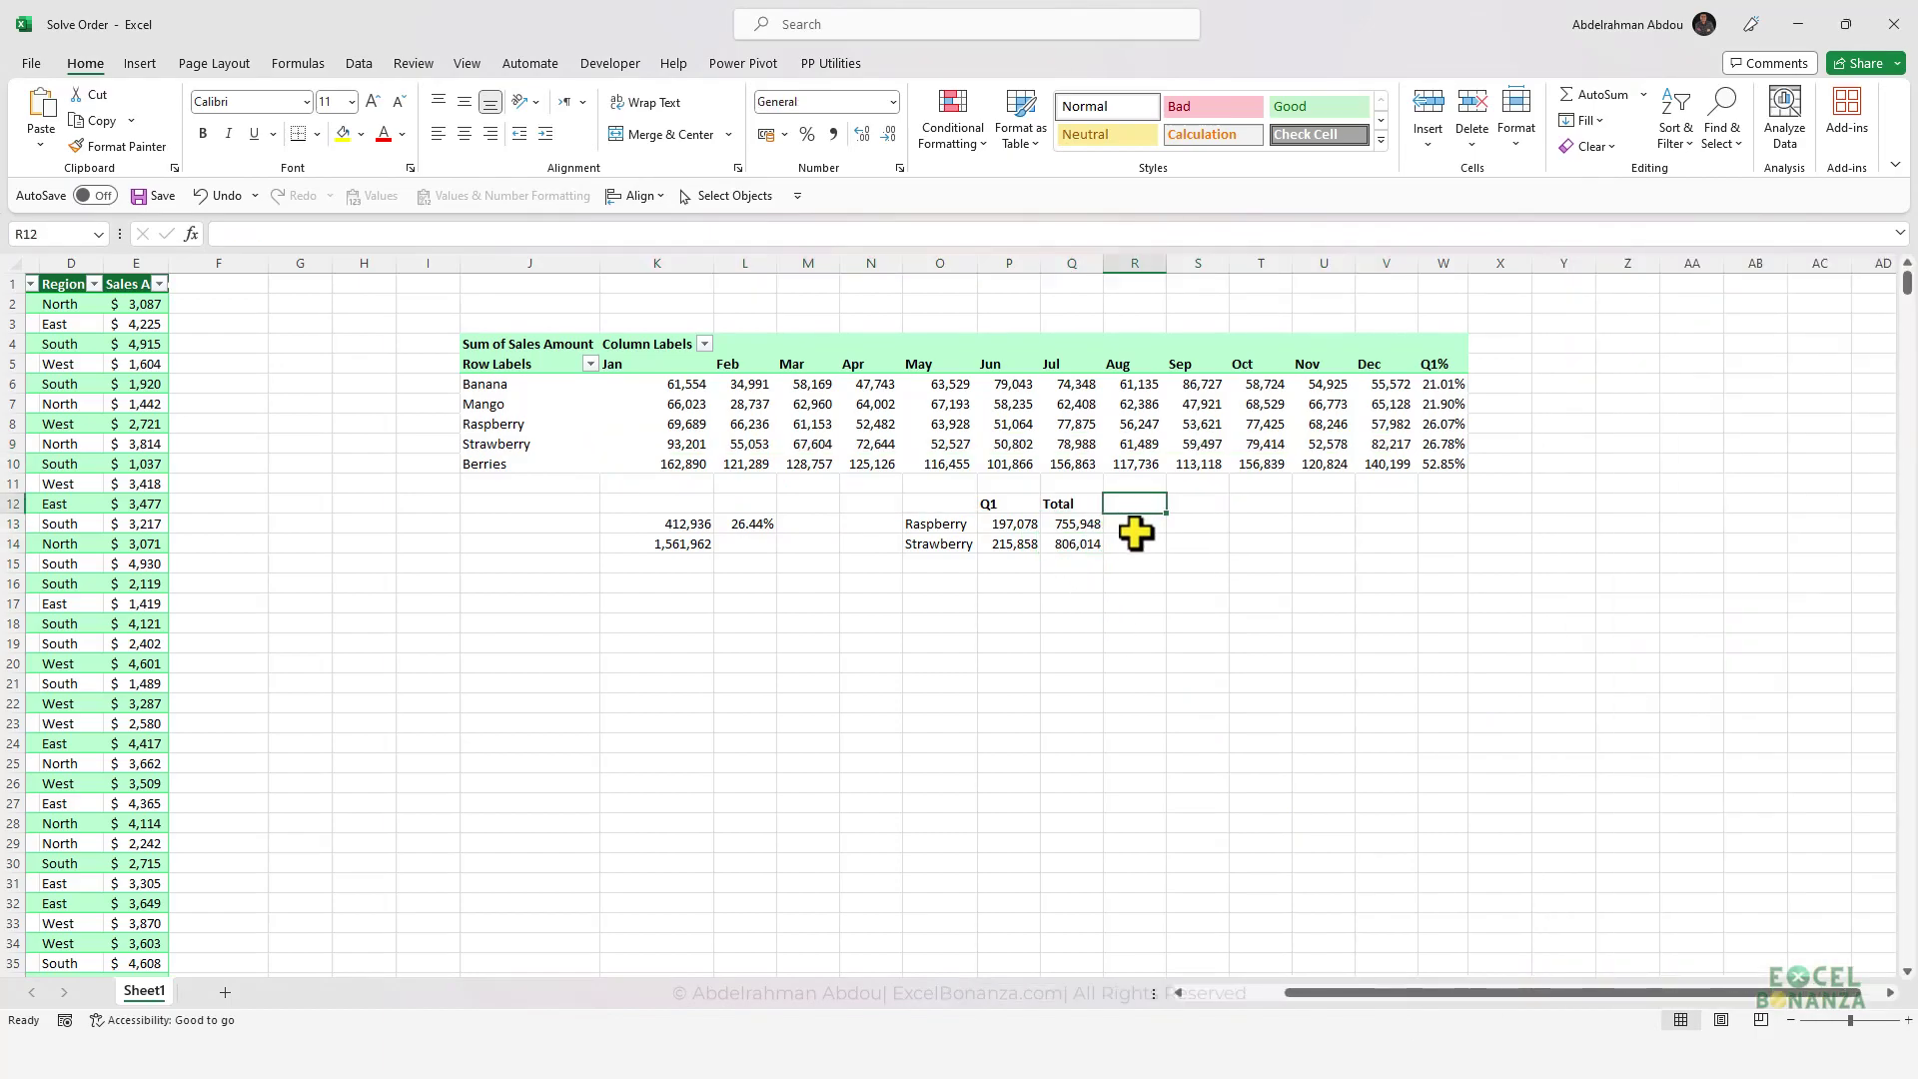
- Add a Q1% header in R12 and fill =P13/Q13 down for both fruits
text(Q1)
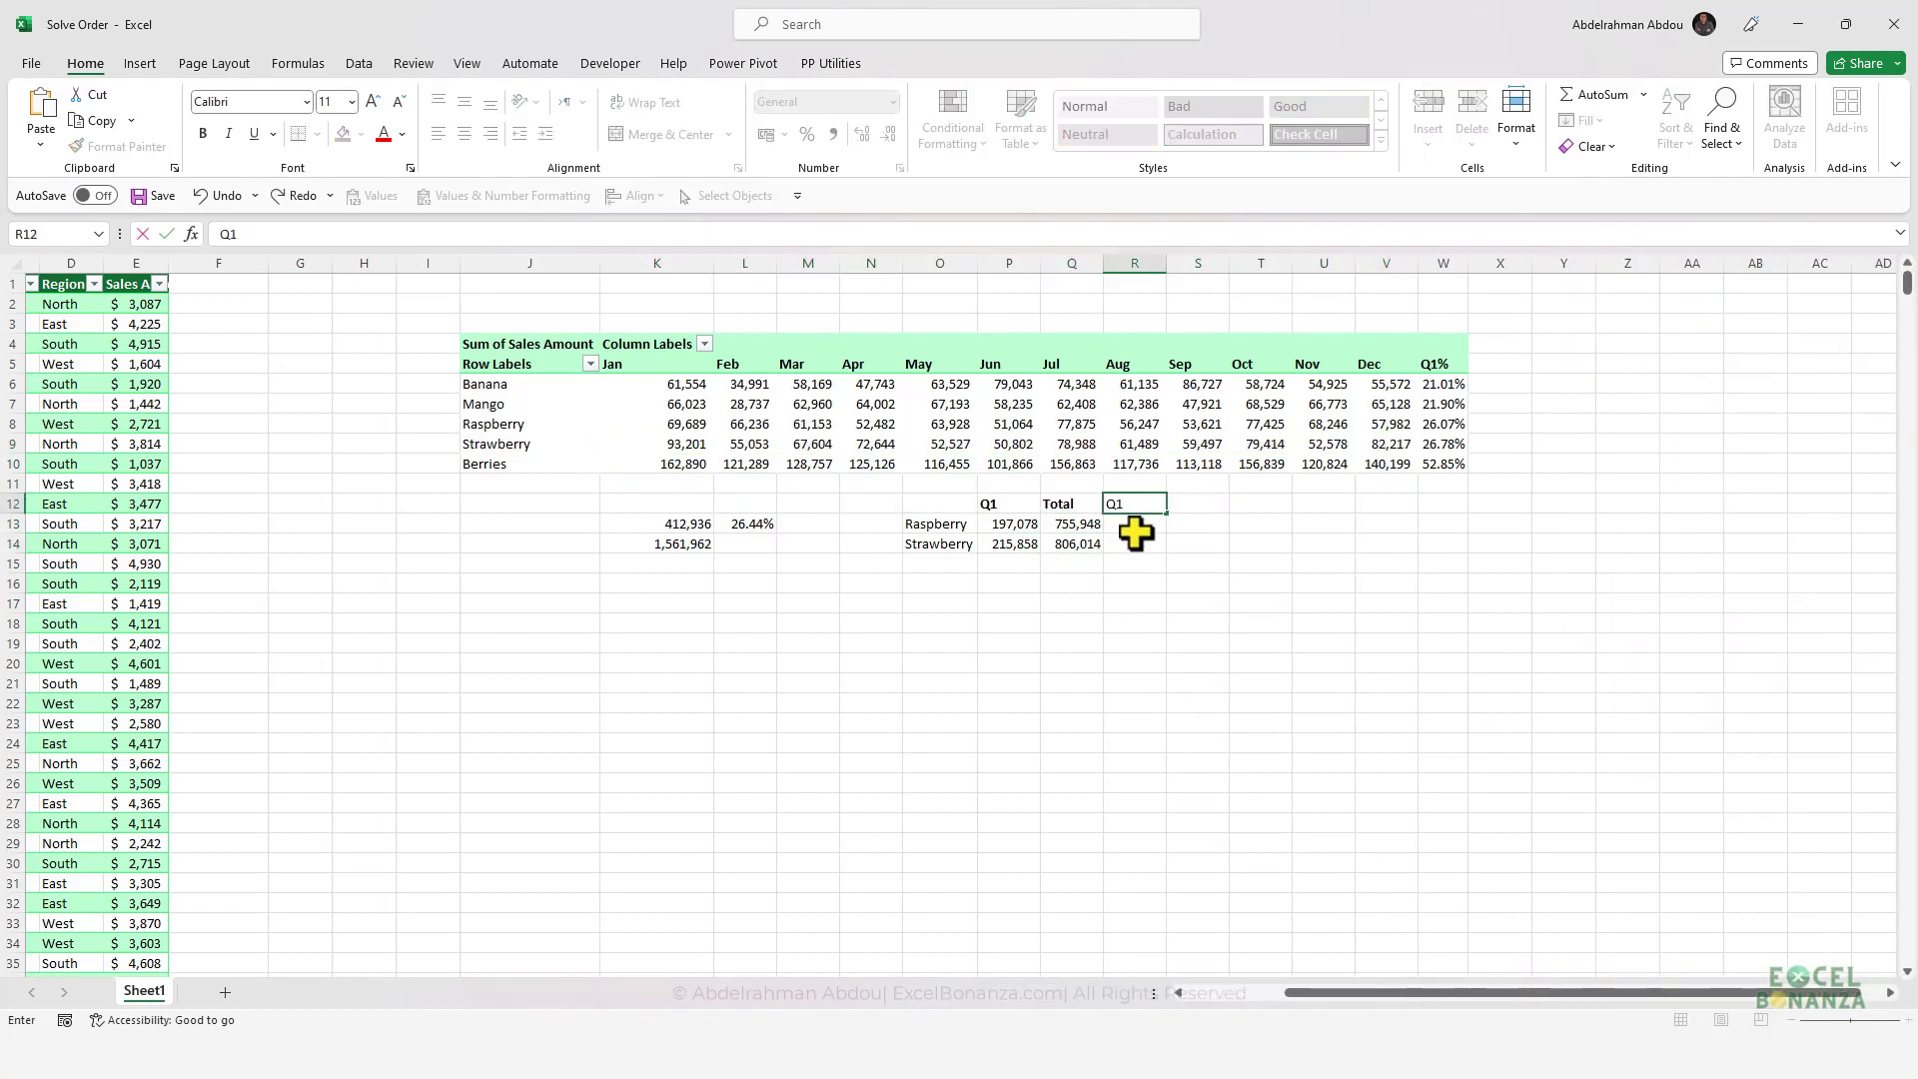
text(%)
key(Return)
text(=)
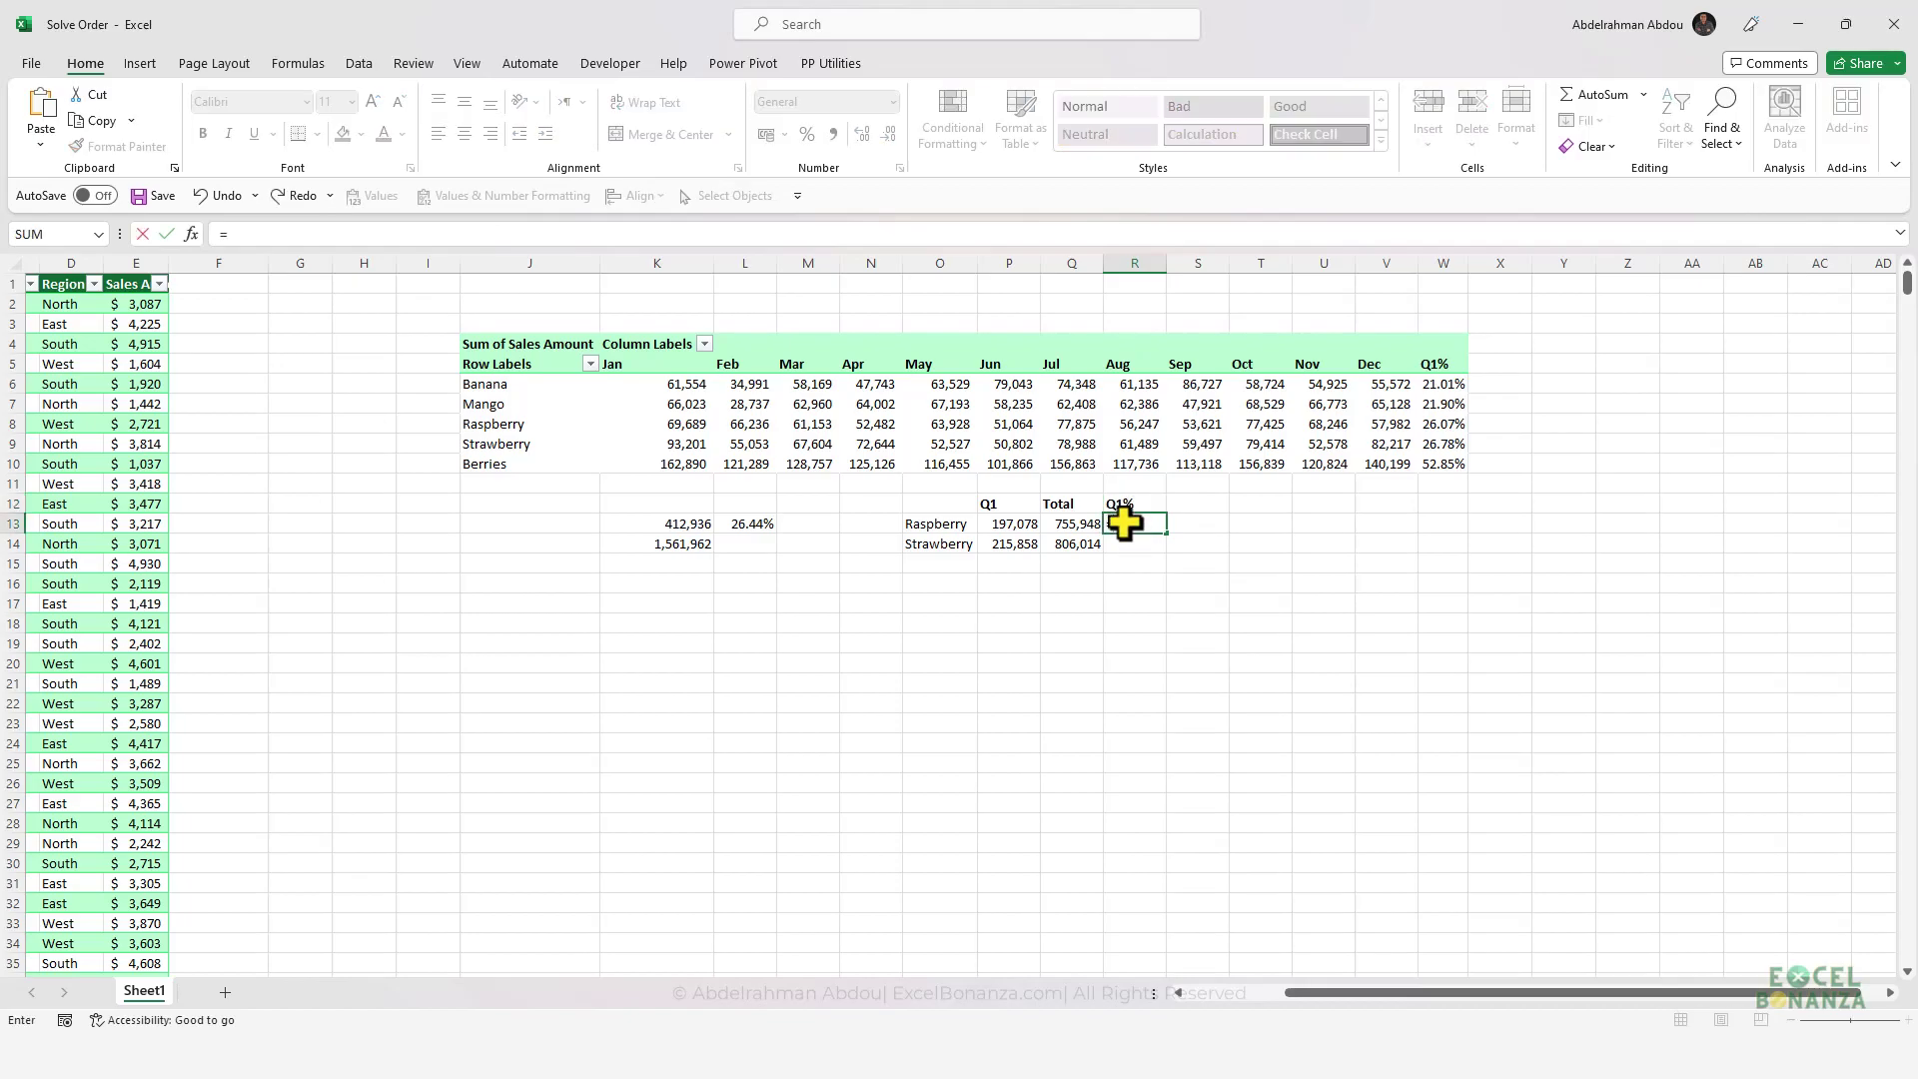
click(1002, 525)
text(/)
click(1065, 527)
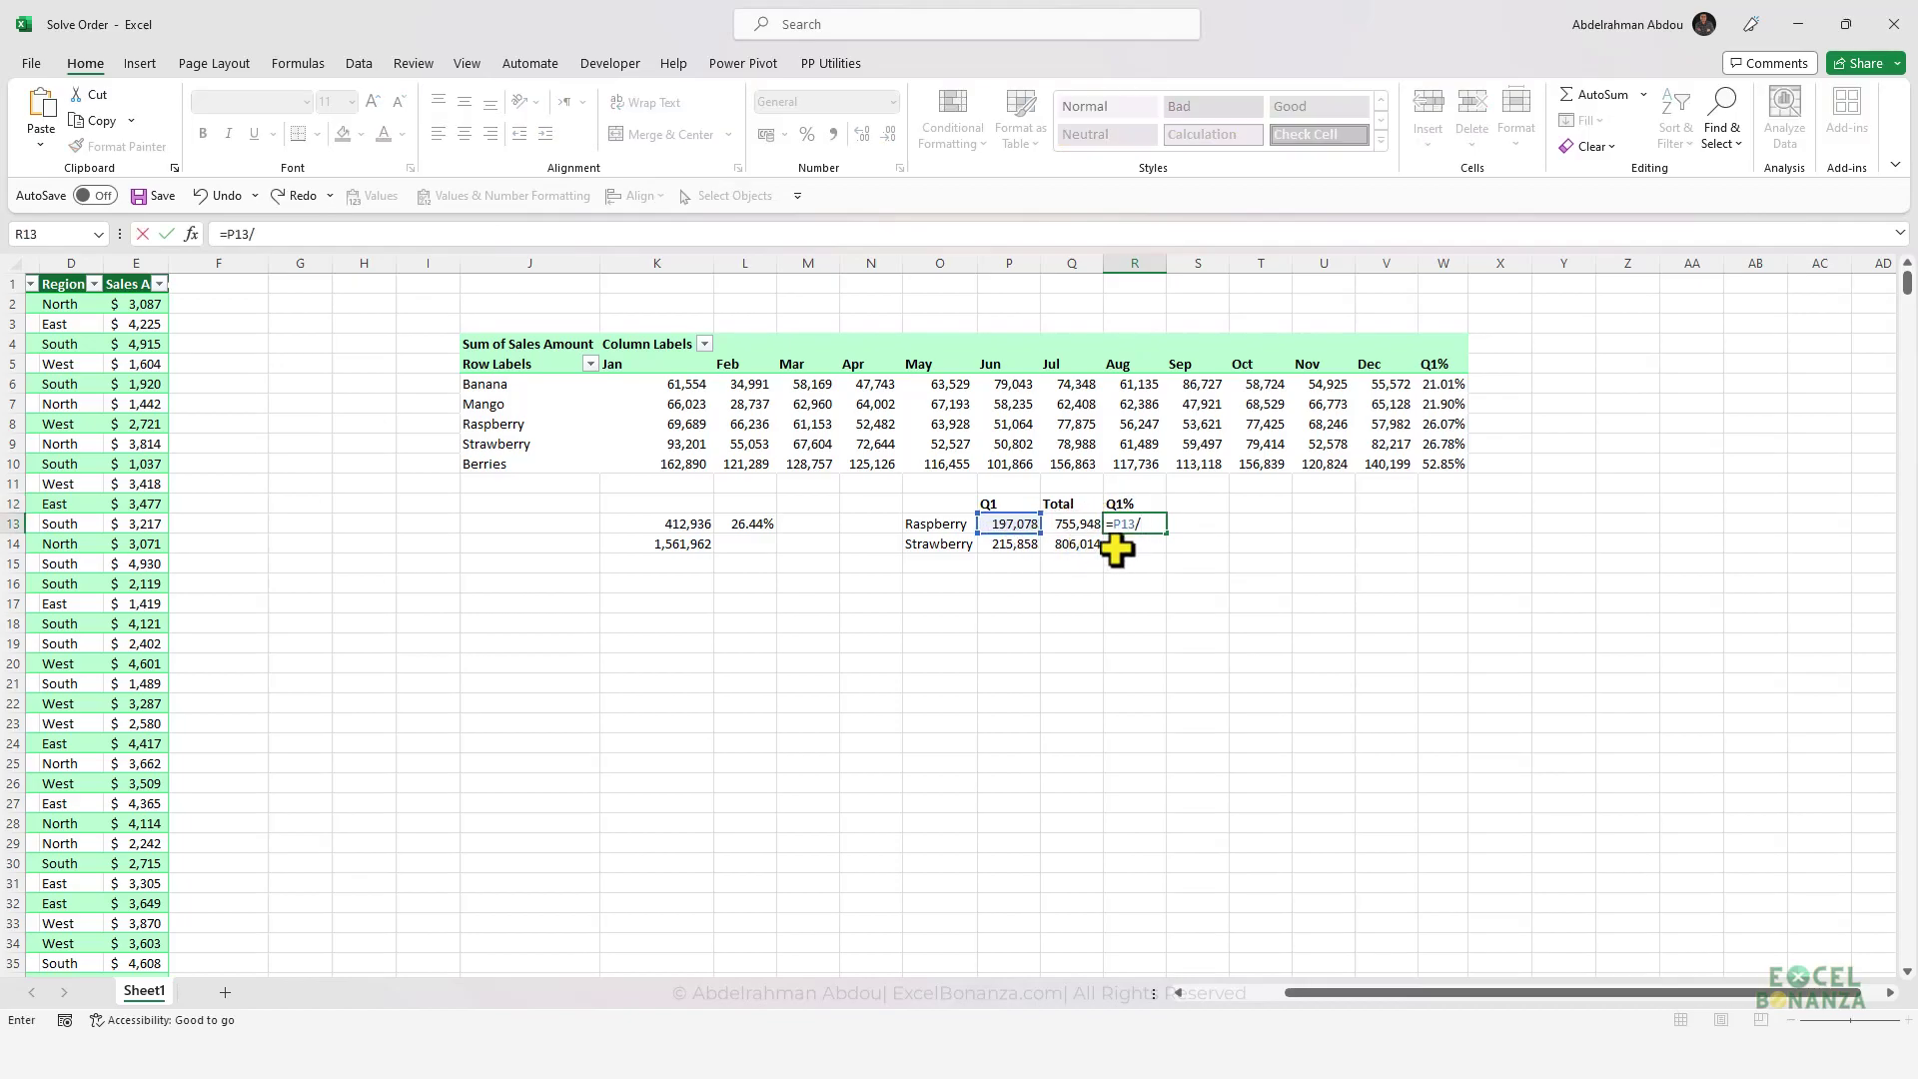
key(ctrl+Return)
double_click(1167, 534)
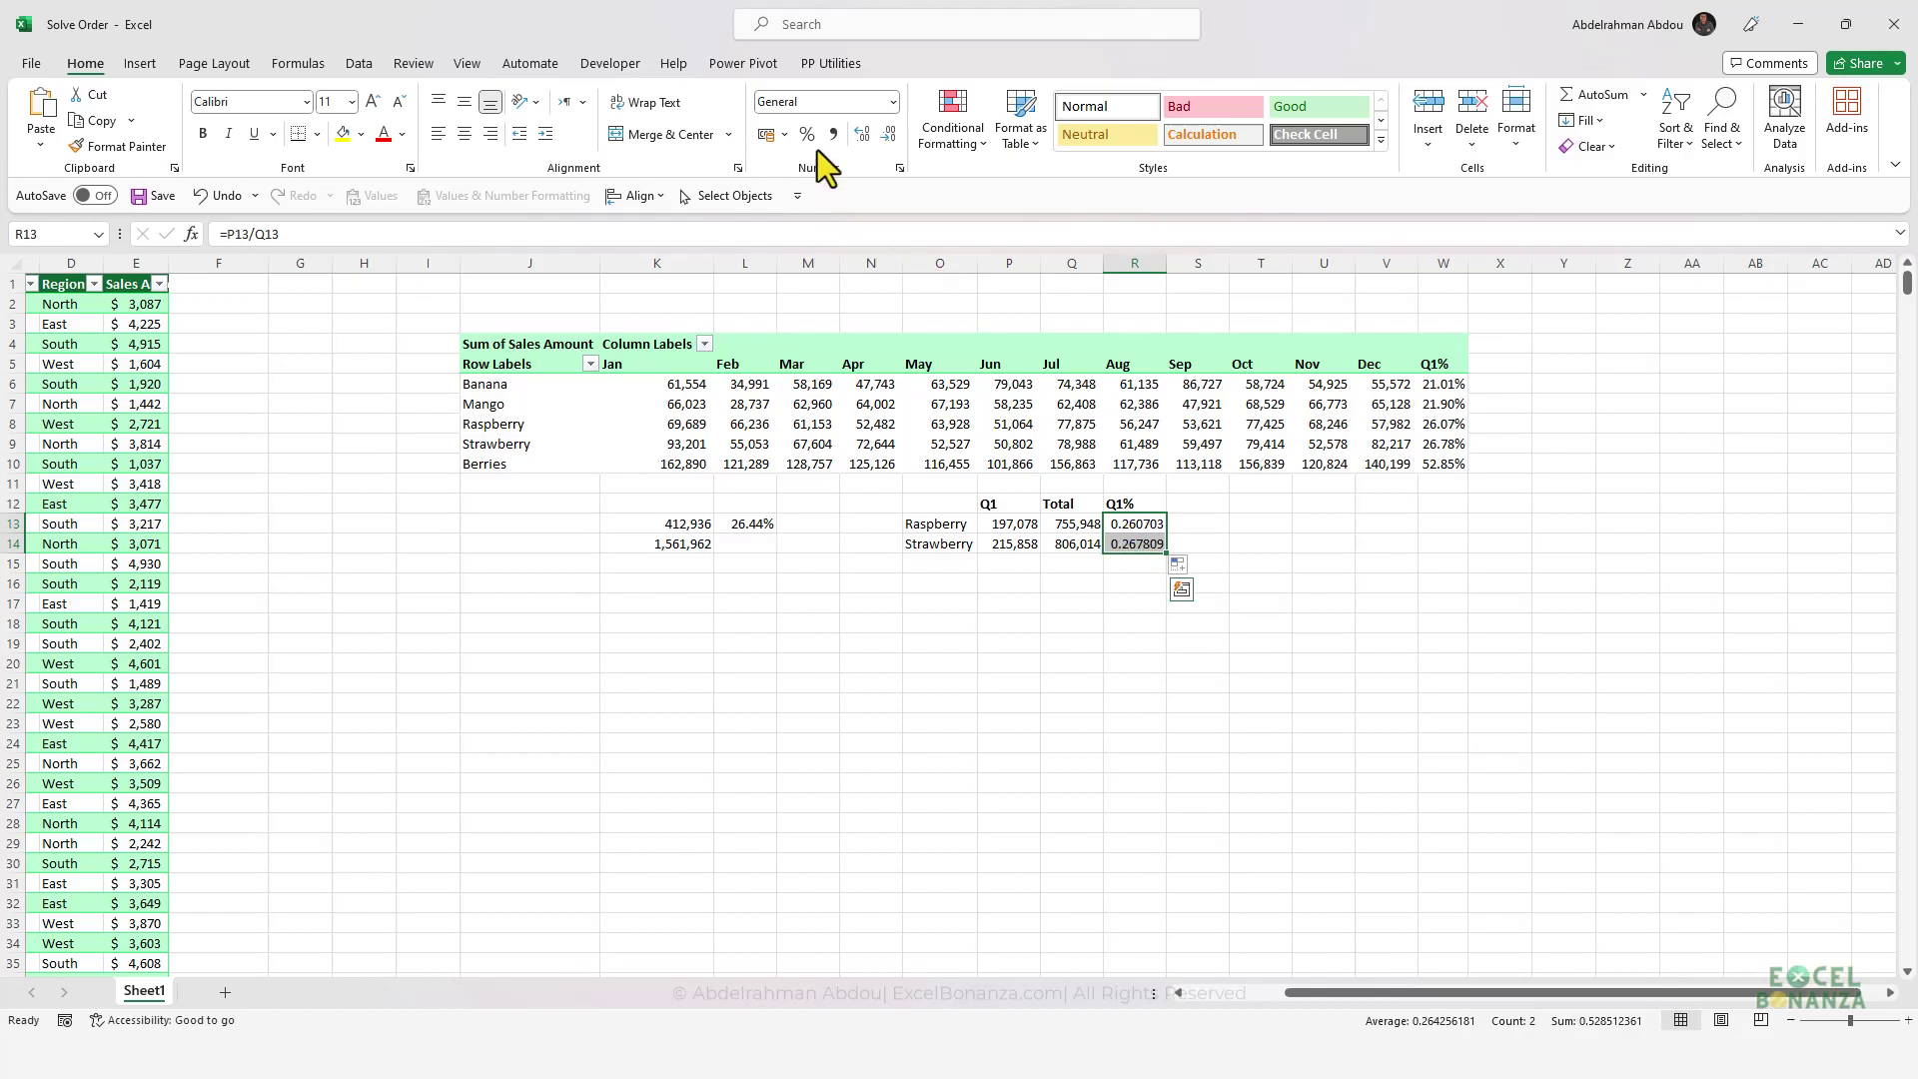
- Format the shares as one-decimal percentages and AutoSum them in R15 to 52.85%
click(809, 135)
click(872, 141)
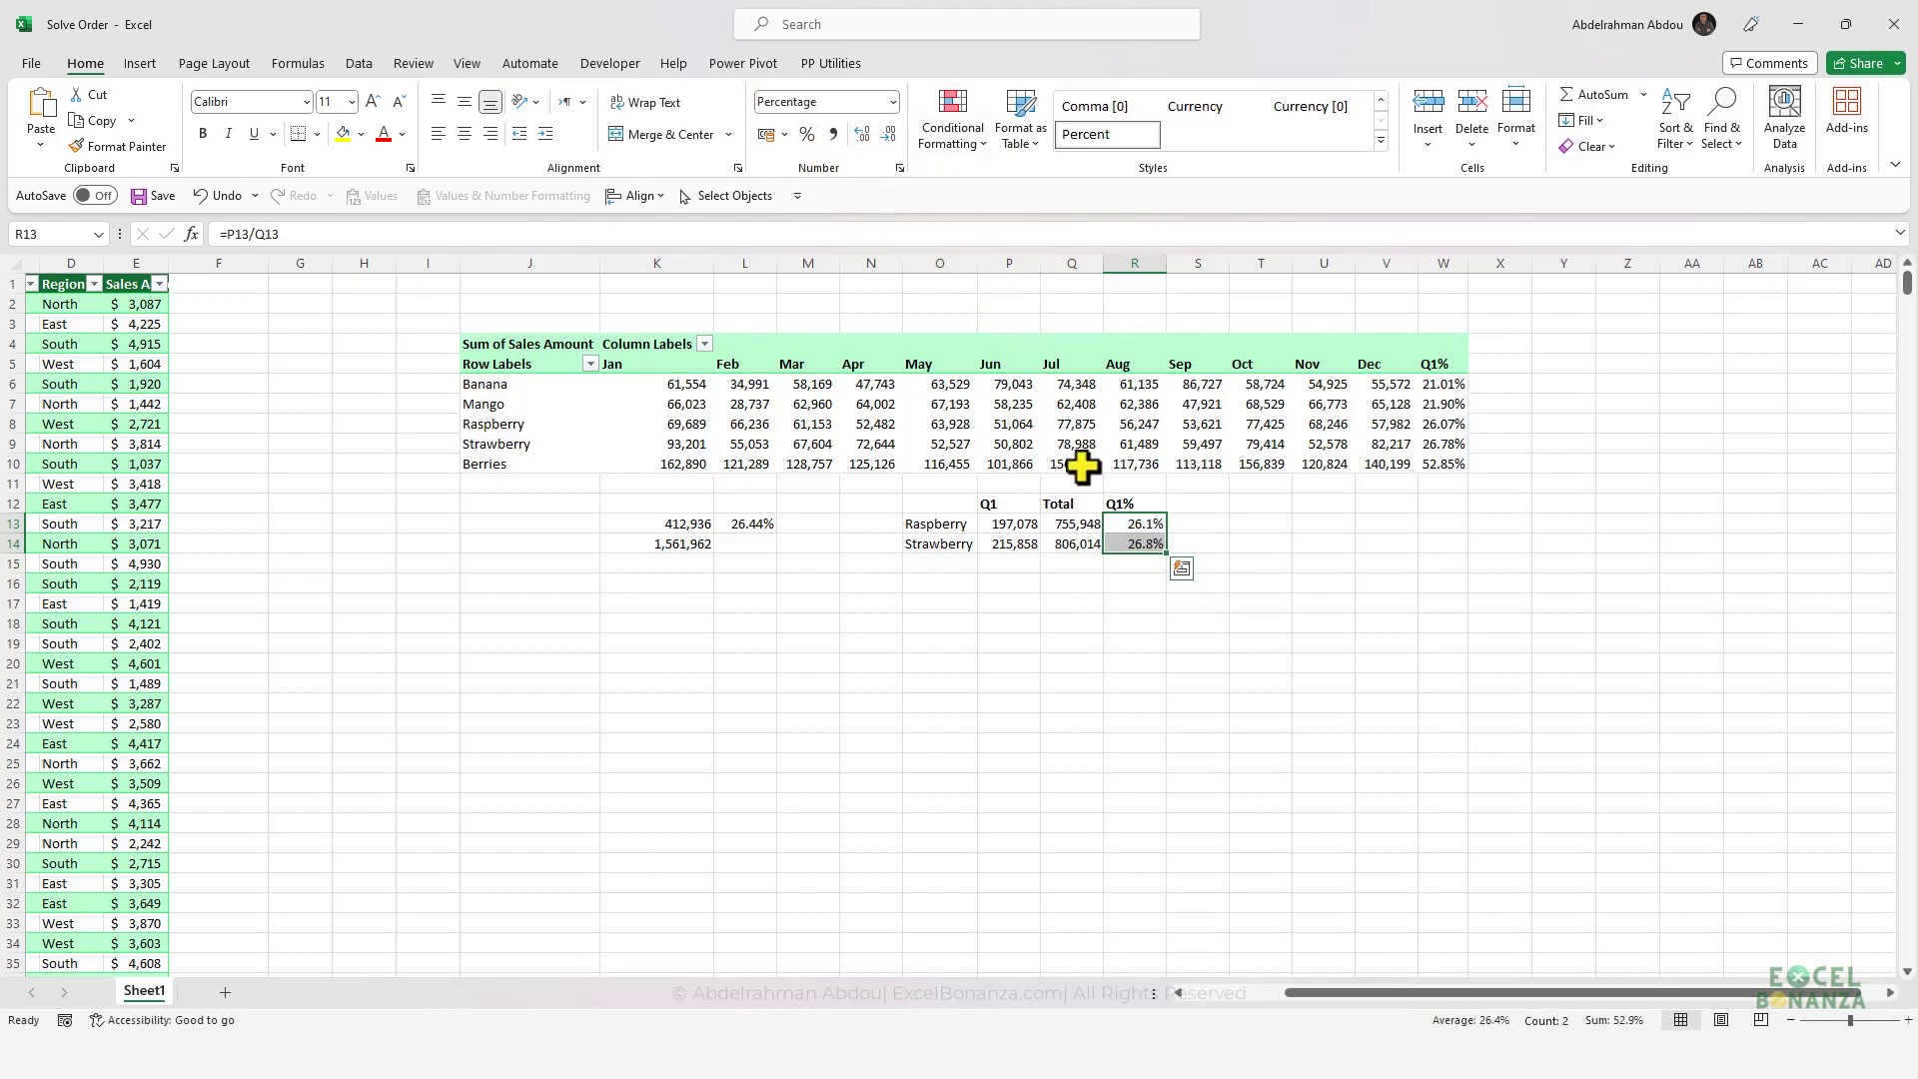
click(1134, 565)
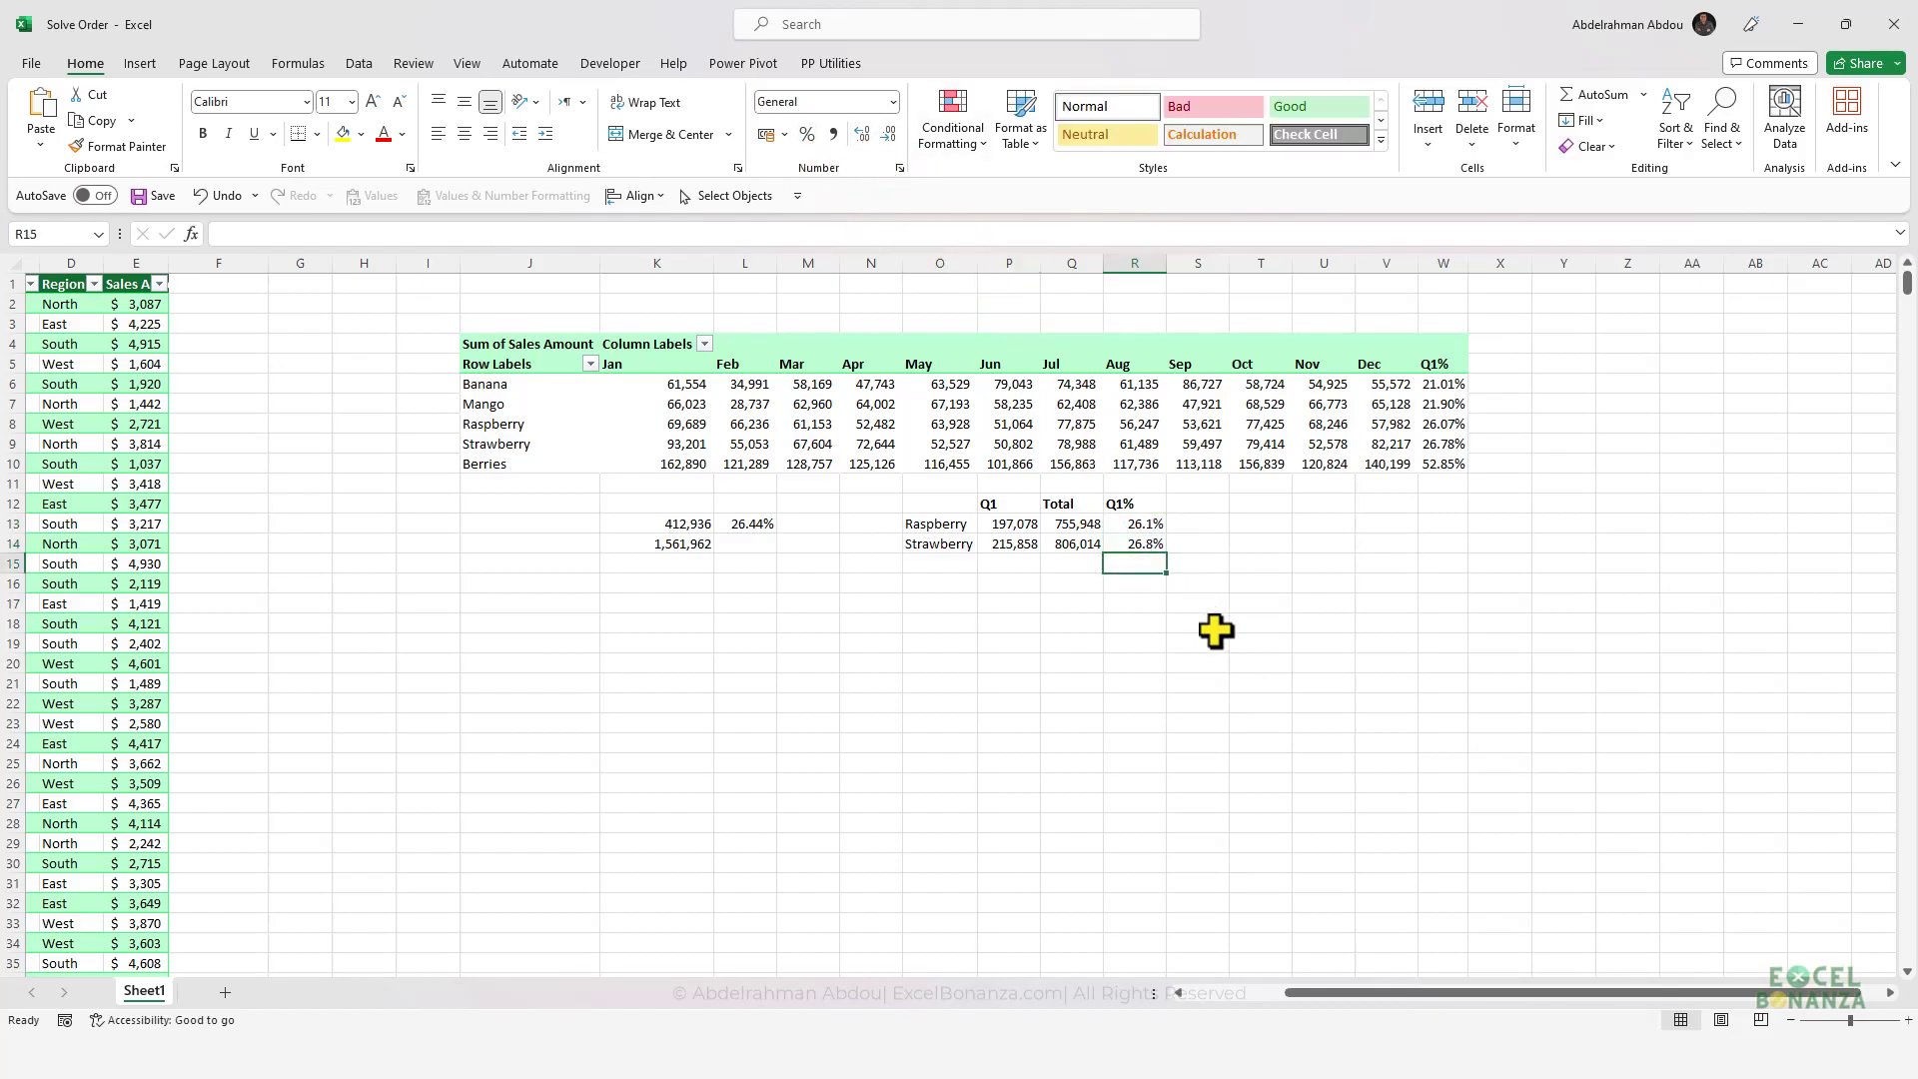
key(alt+equal)
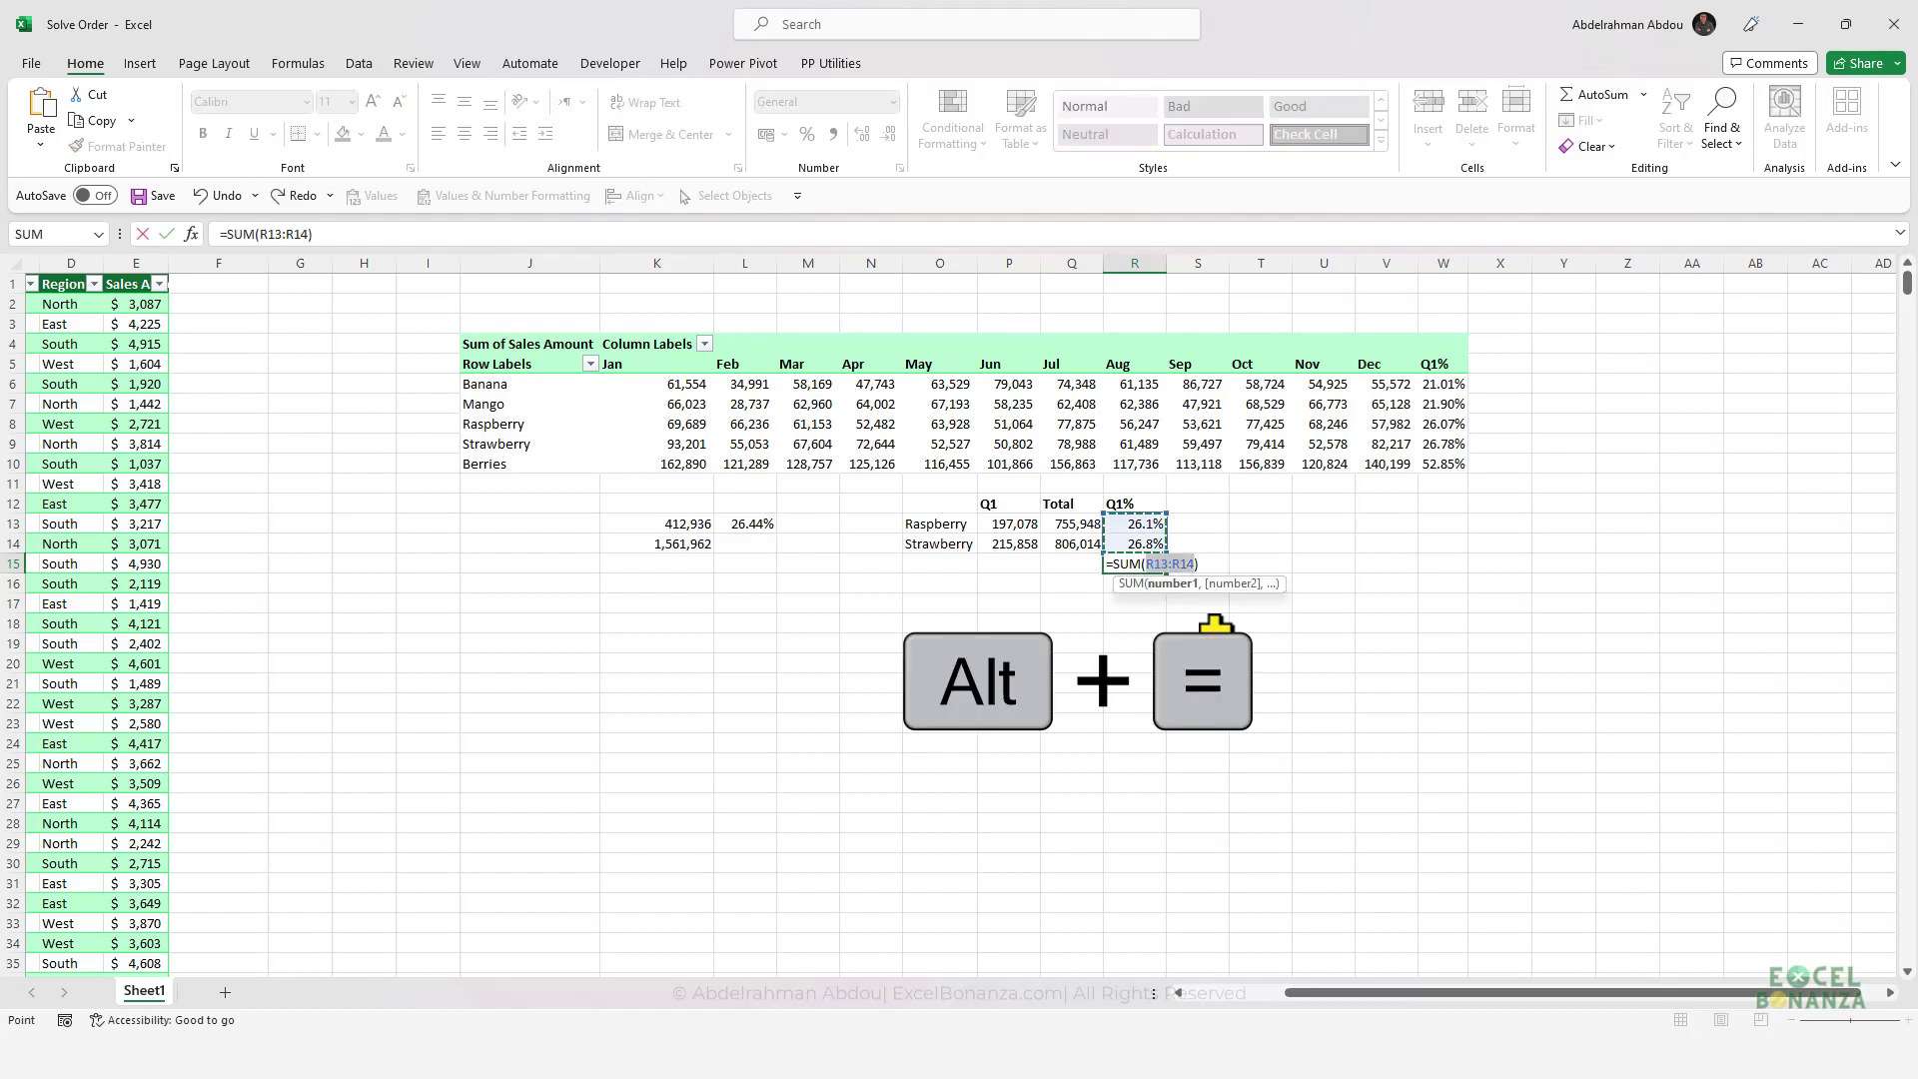
key(Return)
click(1135, 561)
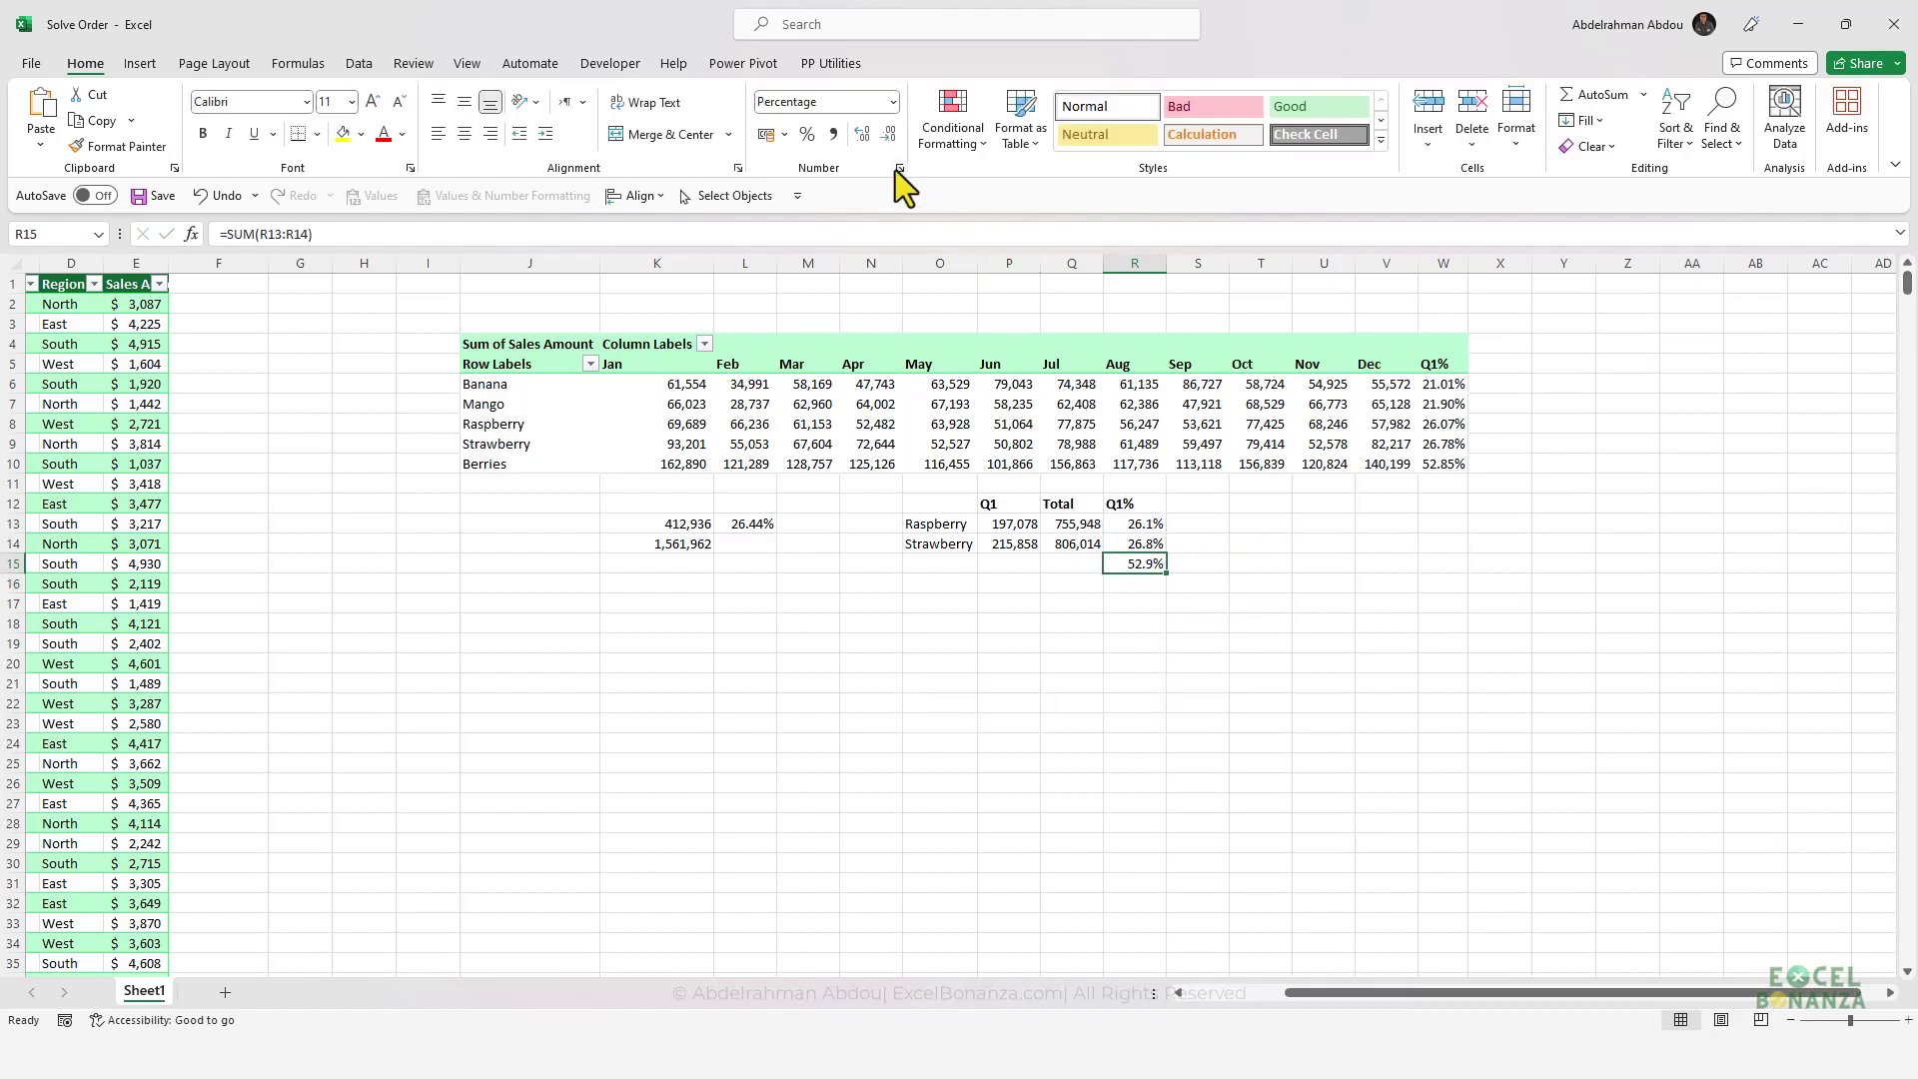
click(864, 135)
click(1446, 466)
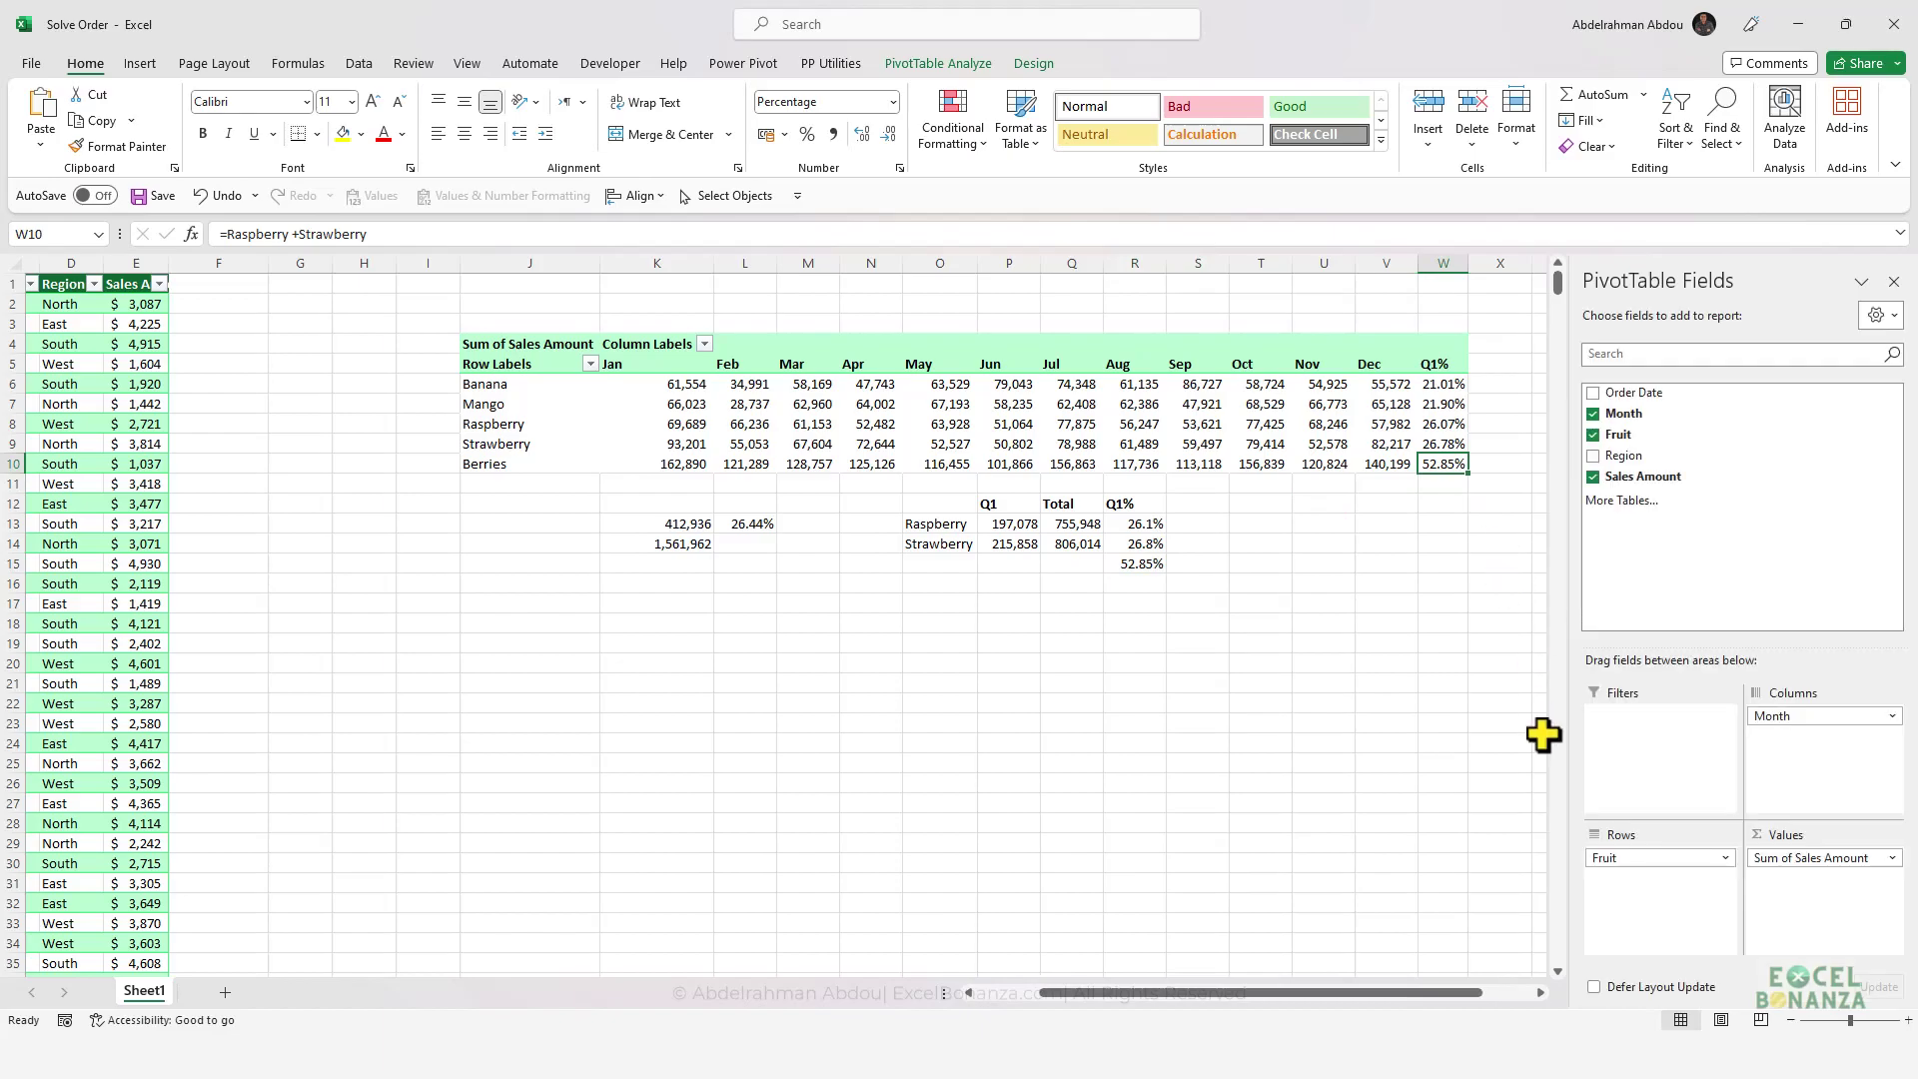
click(1139, 566)
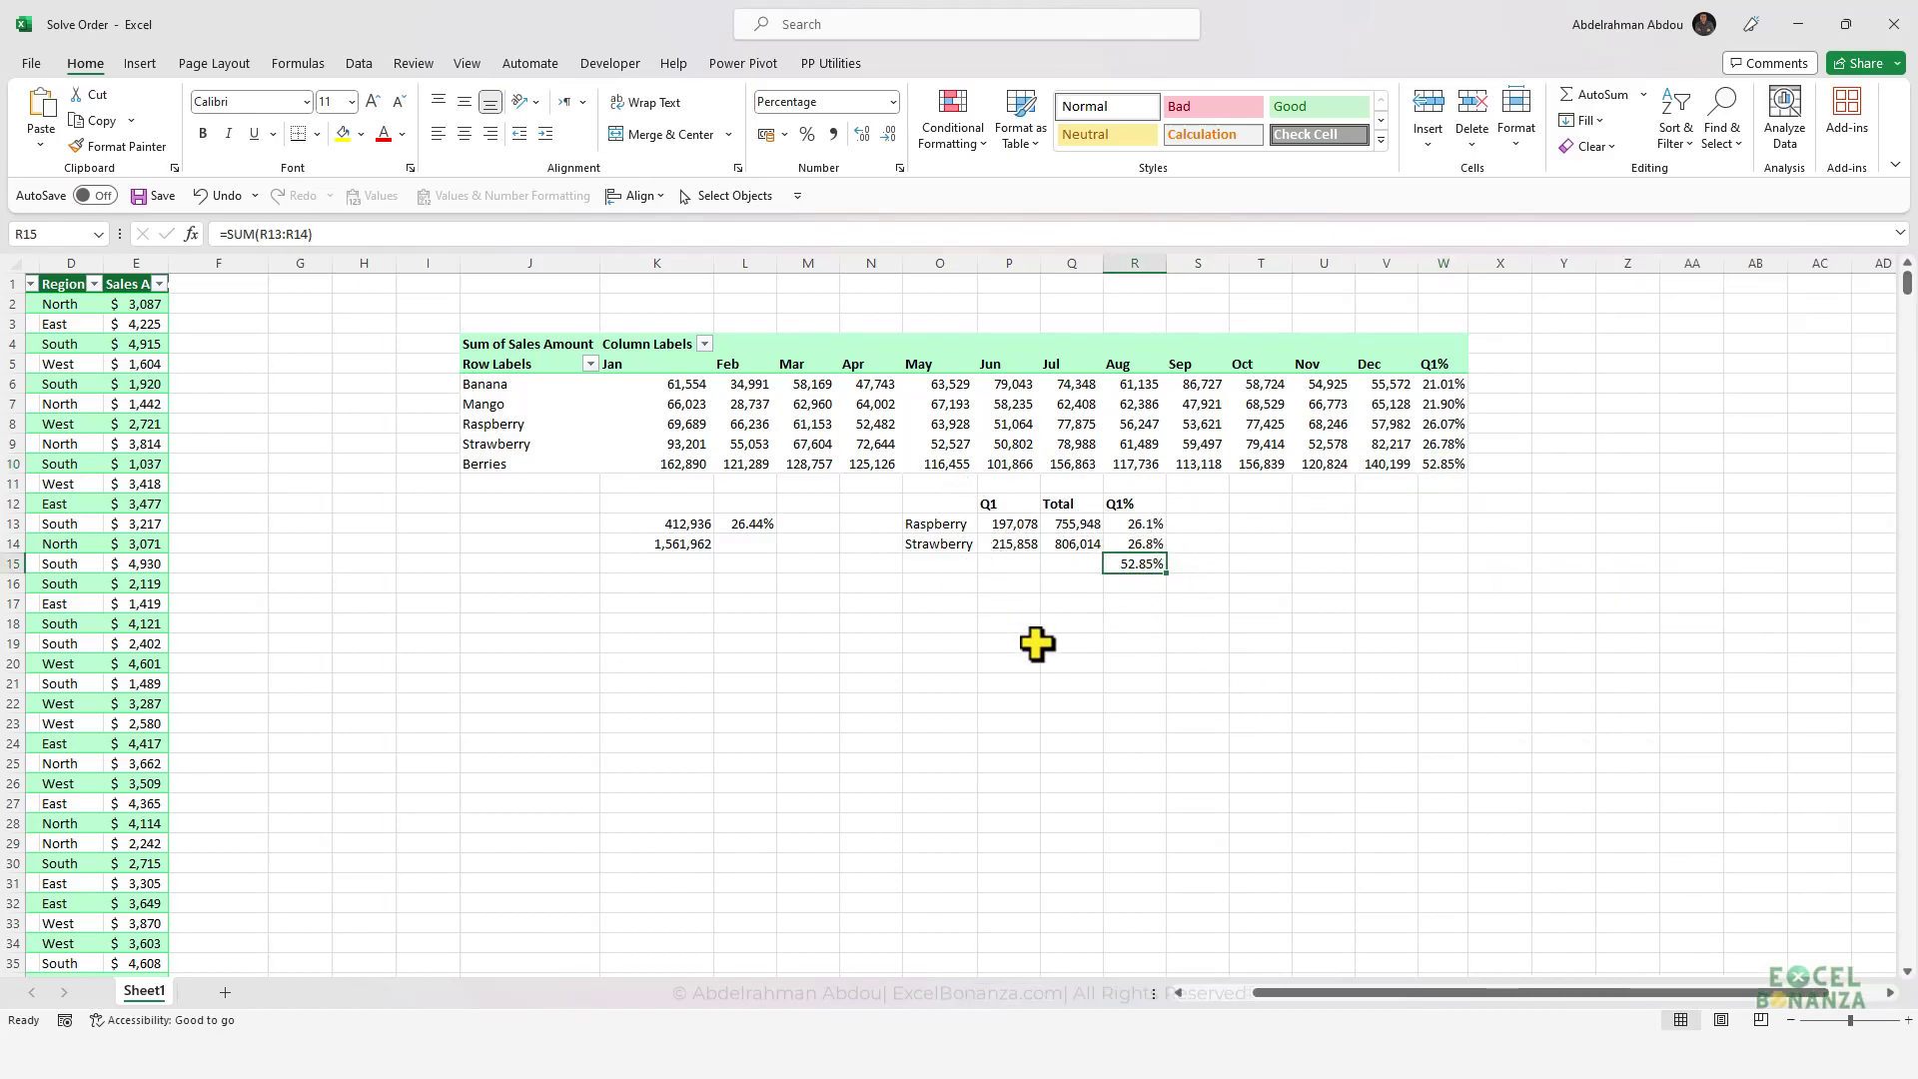
click(1012, 522)
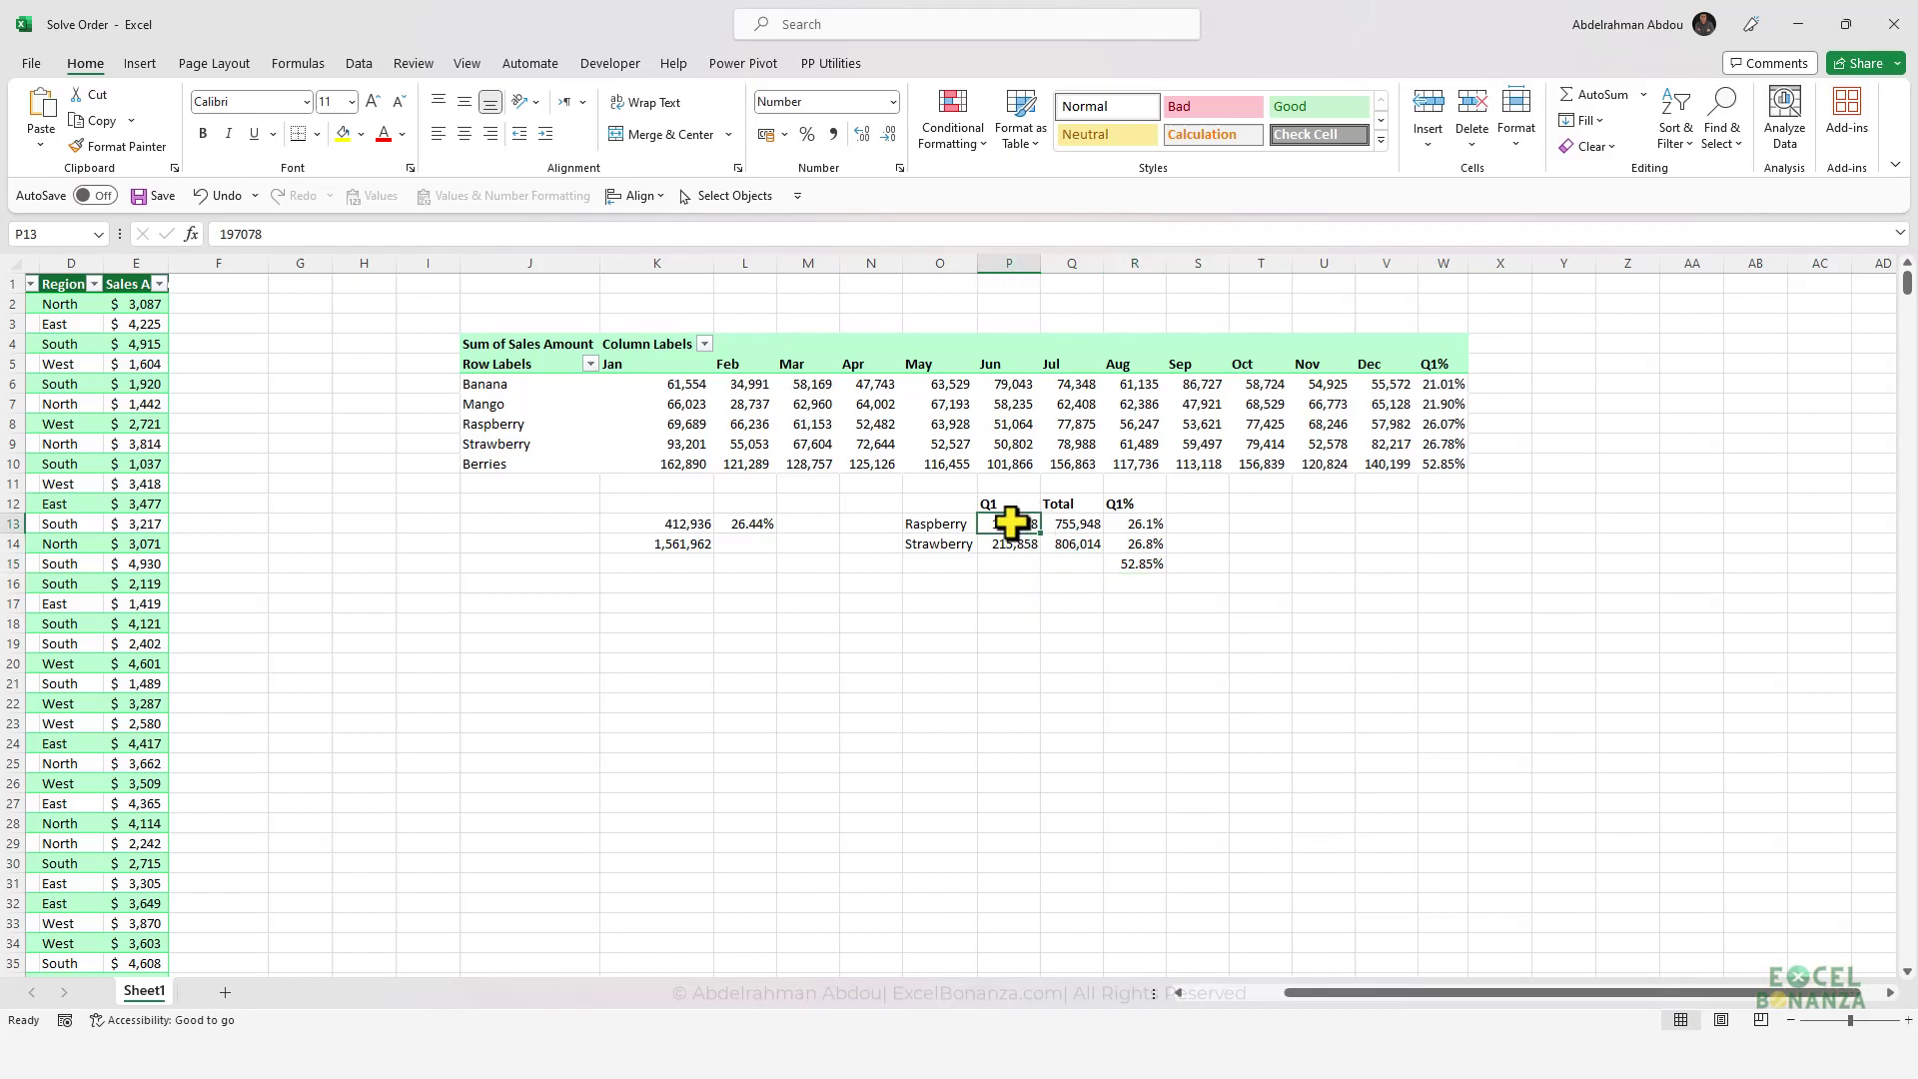
click(1065, 520)
click(1145, 523)
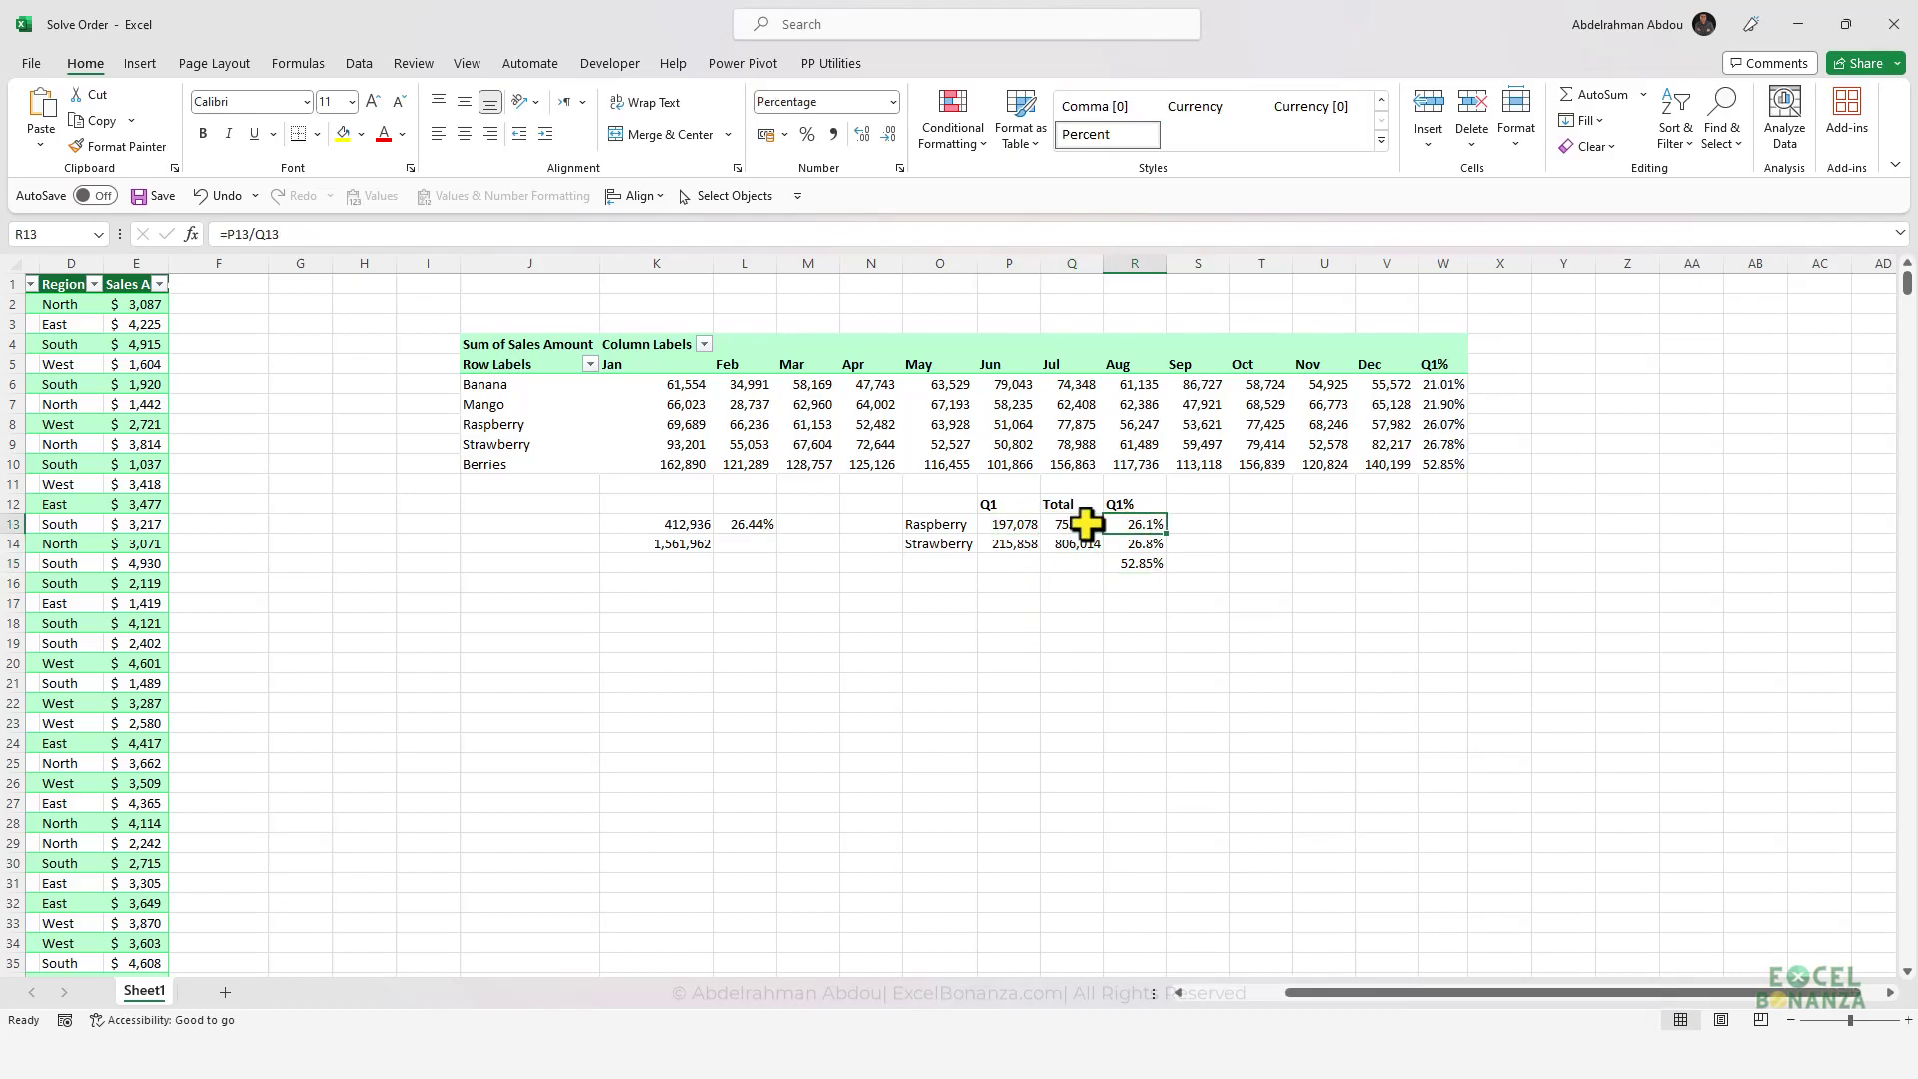
click(1011, 543)
click(1074, 543)
click(1139, 543)
click(1149, 564)
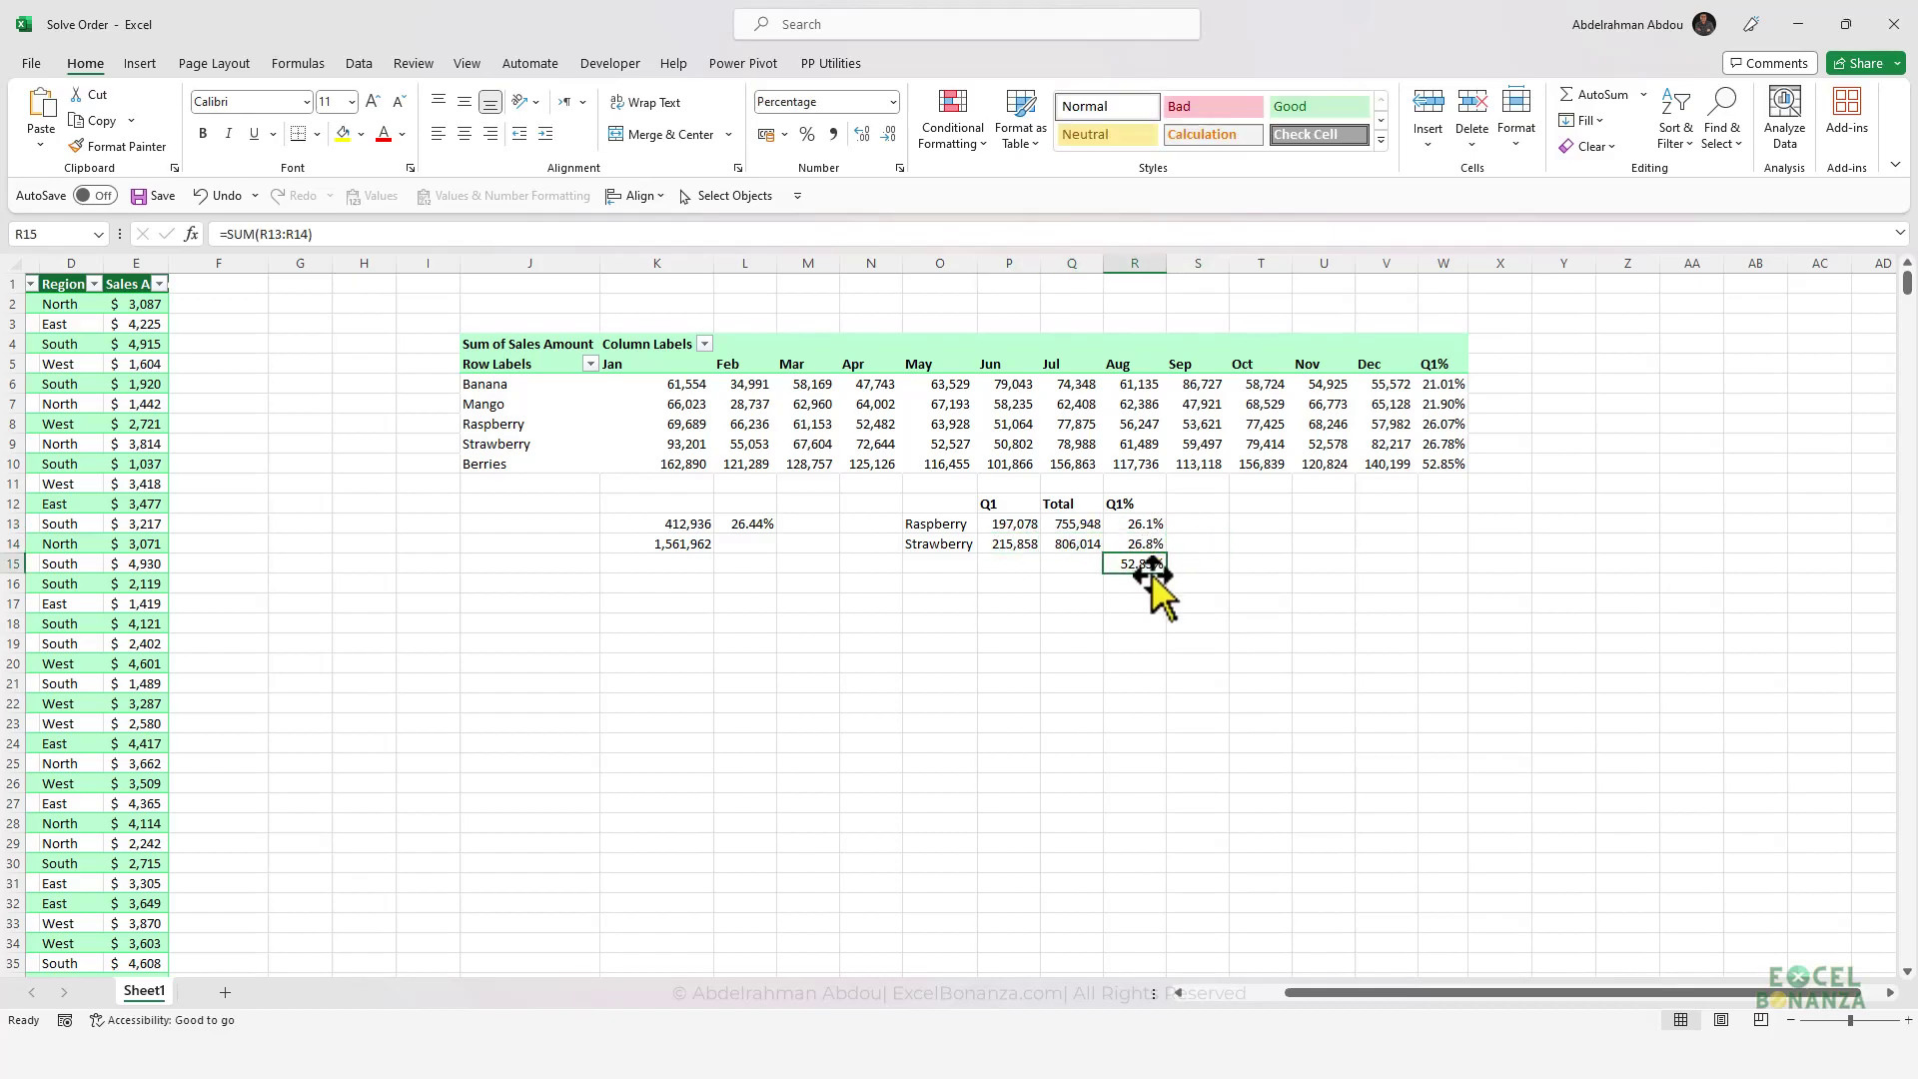
click(1156, 523)
click(1159, 563)
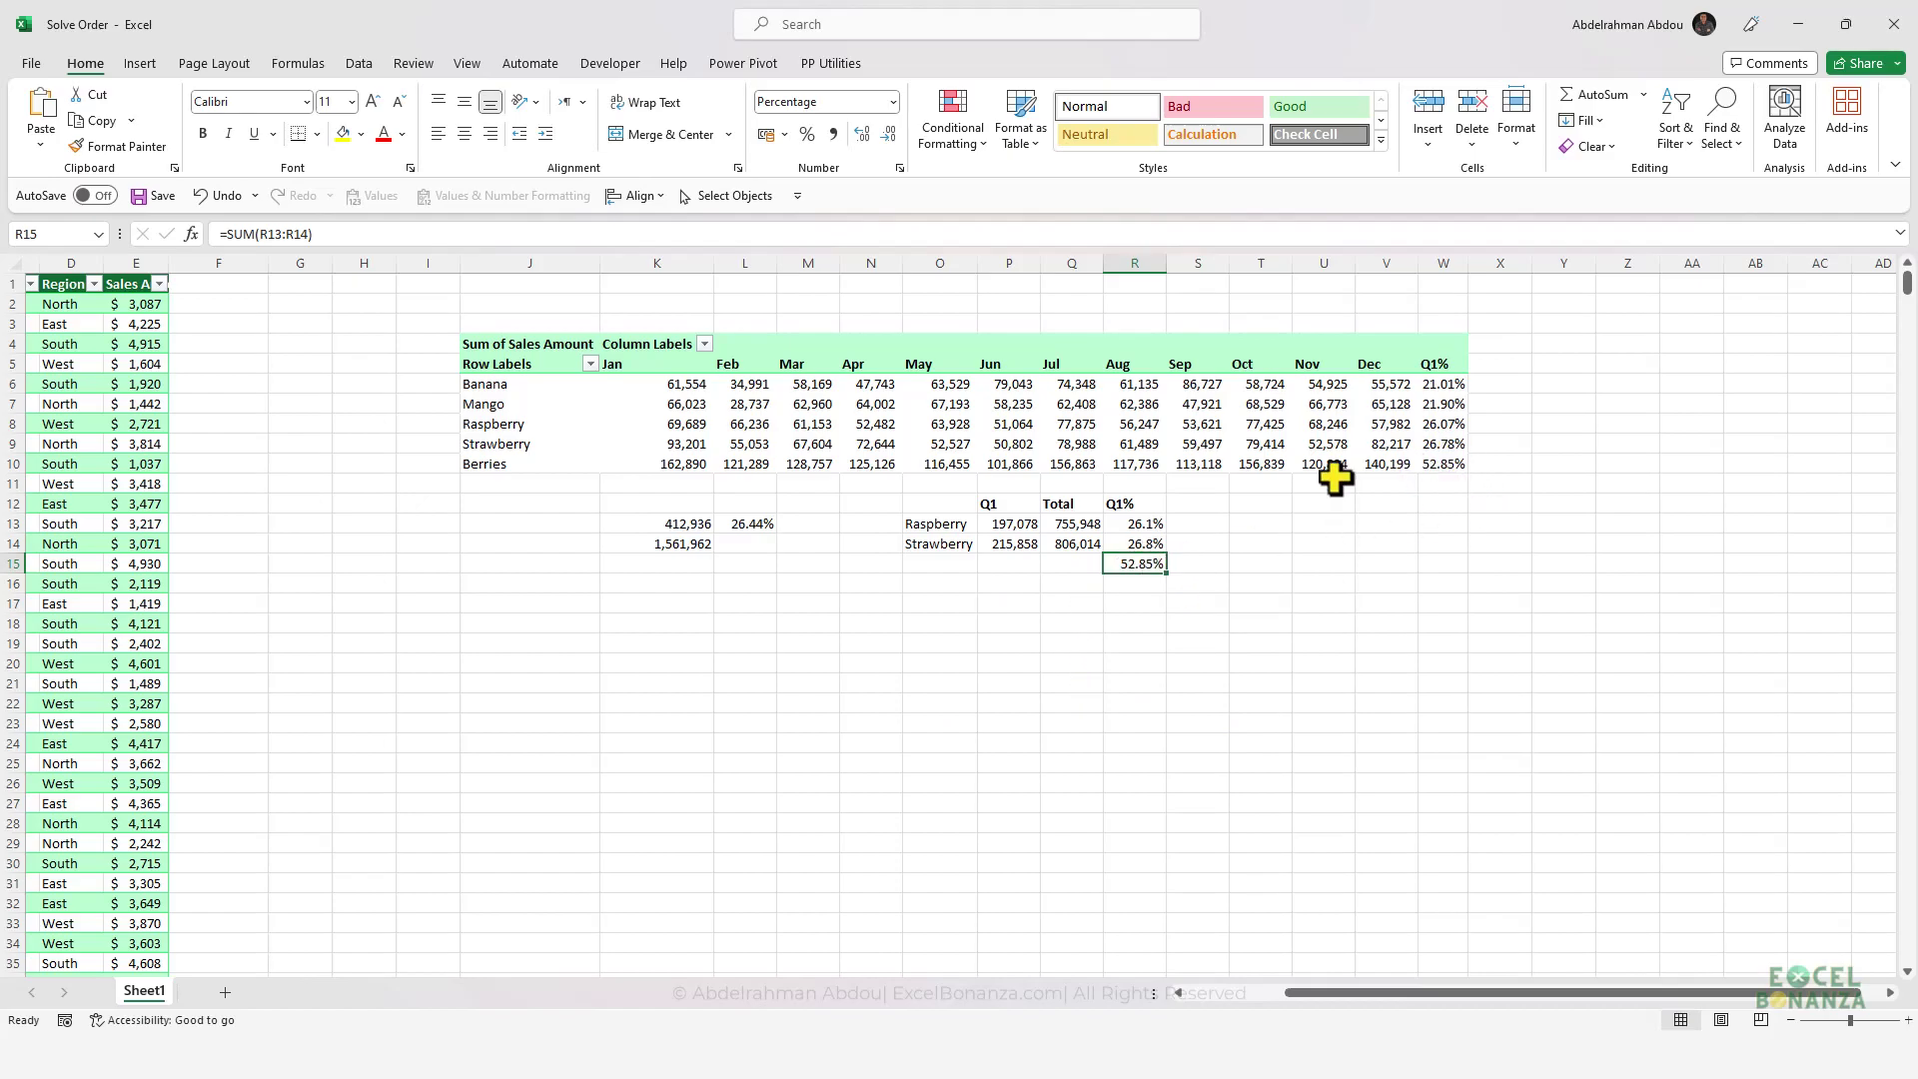
click(1449, 463)
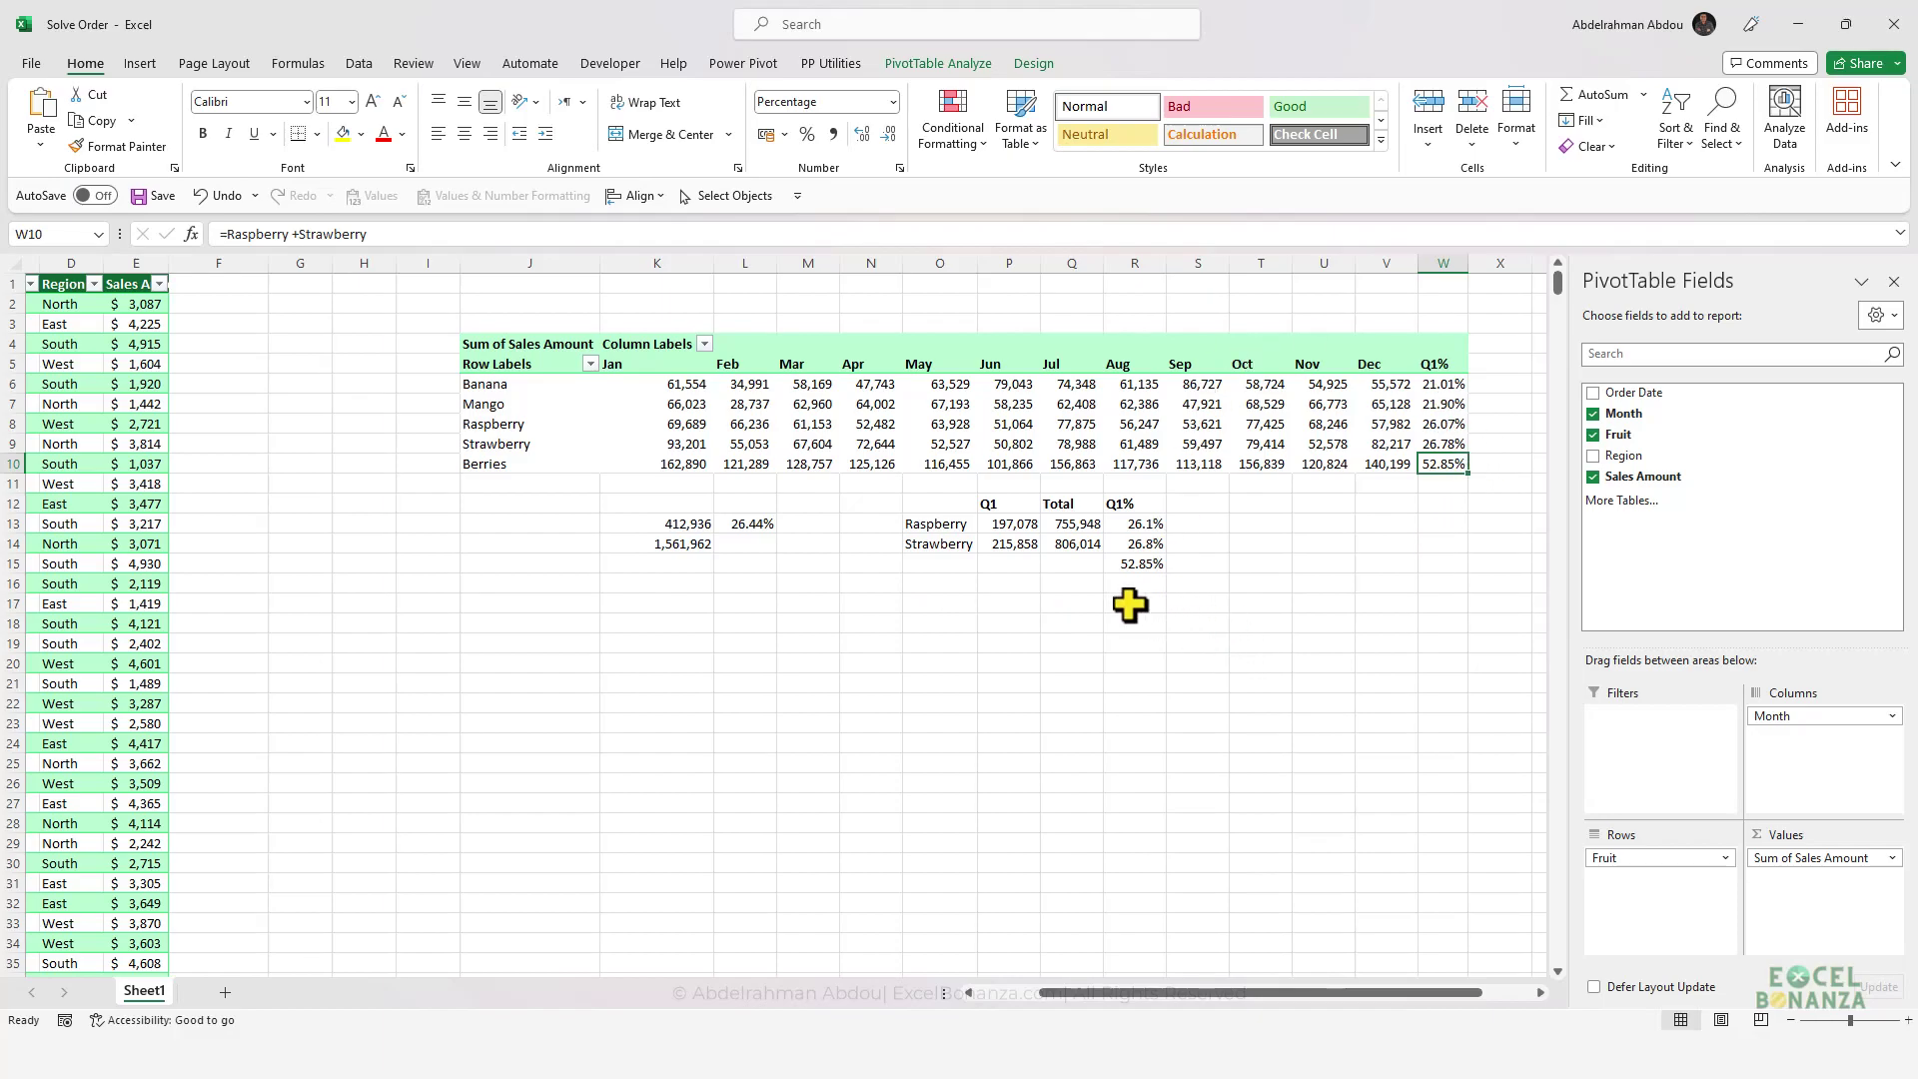
click(1201, 422)
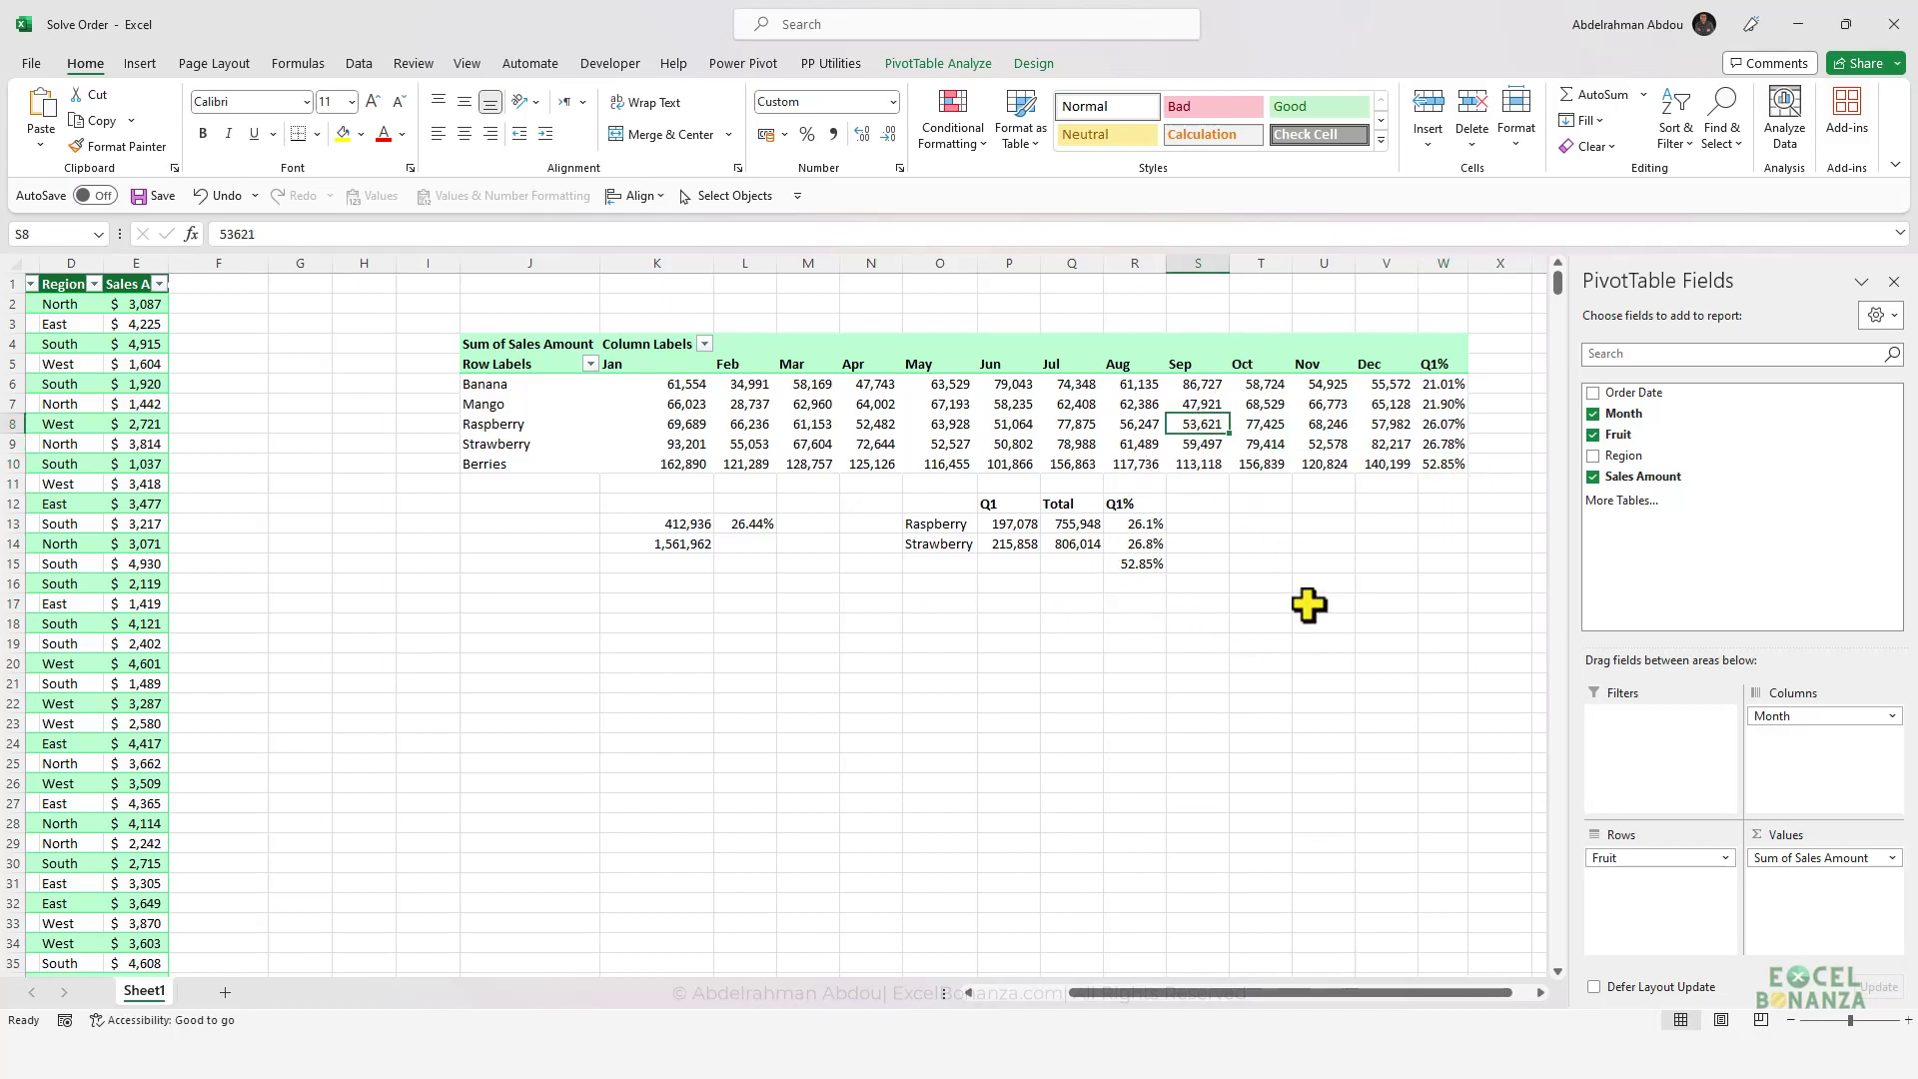
- Move the Berries calculated item above Q1% in Solve Order so Berries Q1% reads 26.44%
click(960, 65)
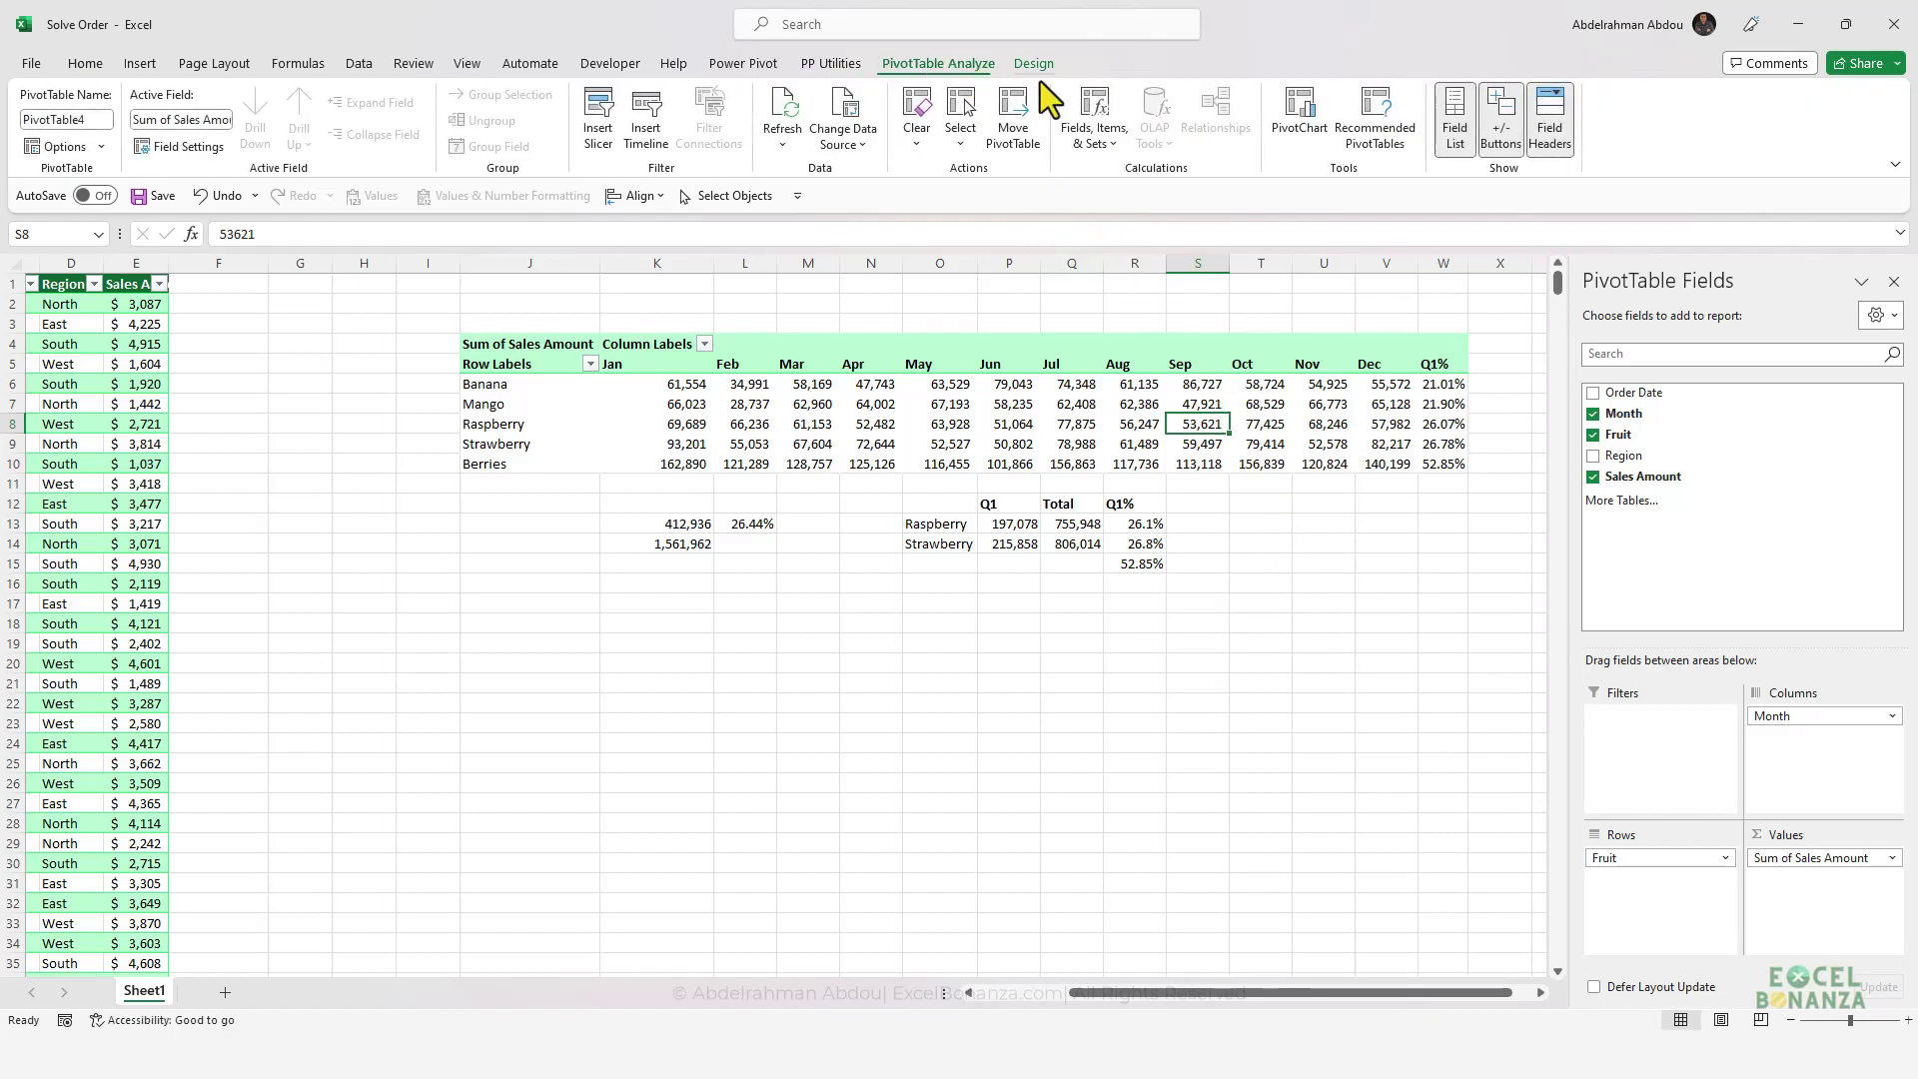
click(1099, 125)
click(1157, 249)
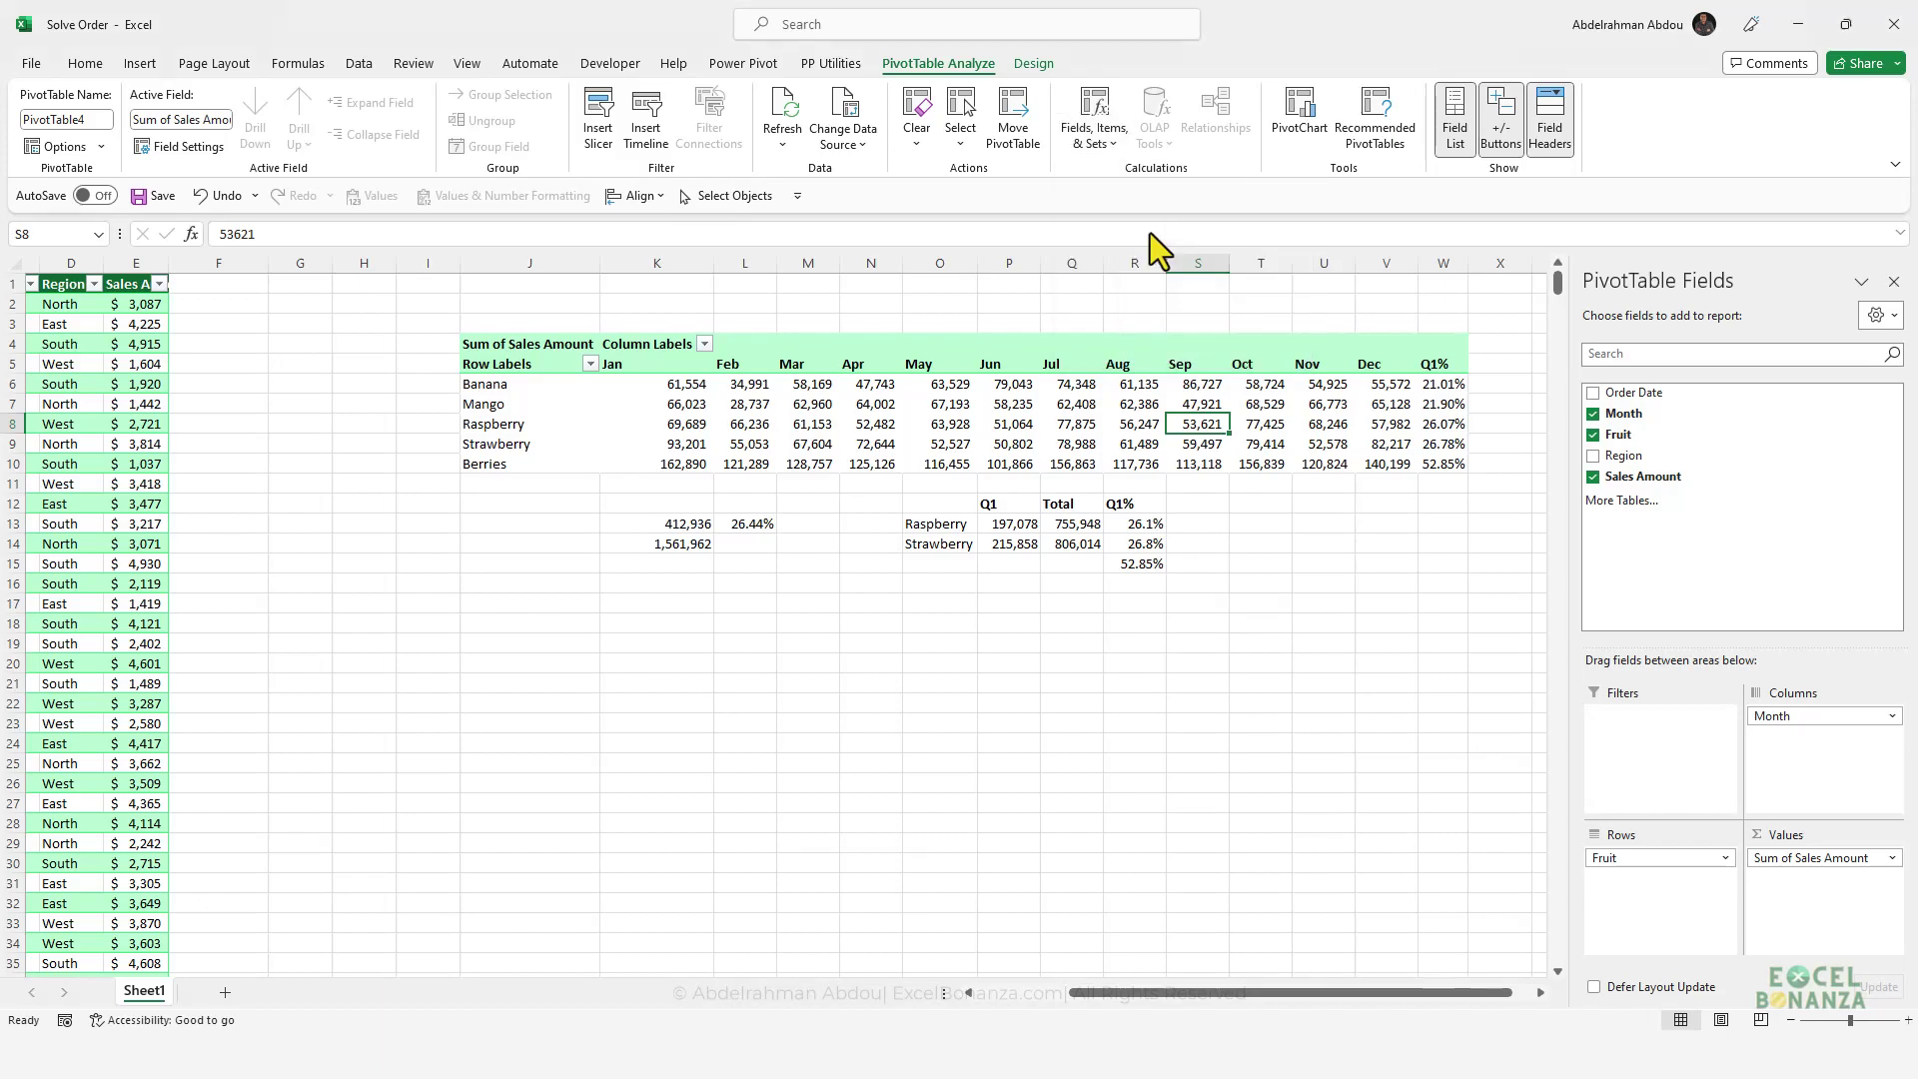
click(885, 584)
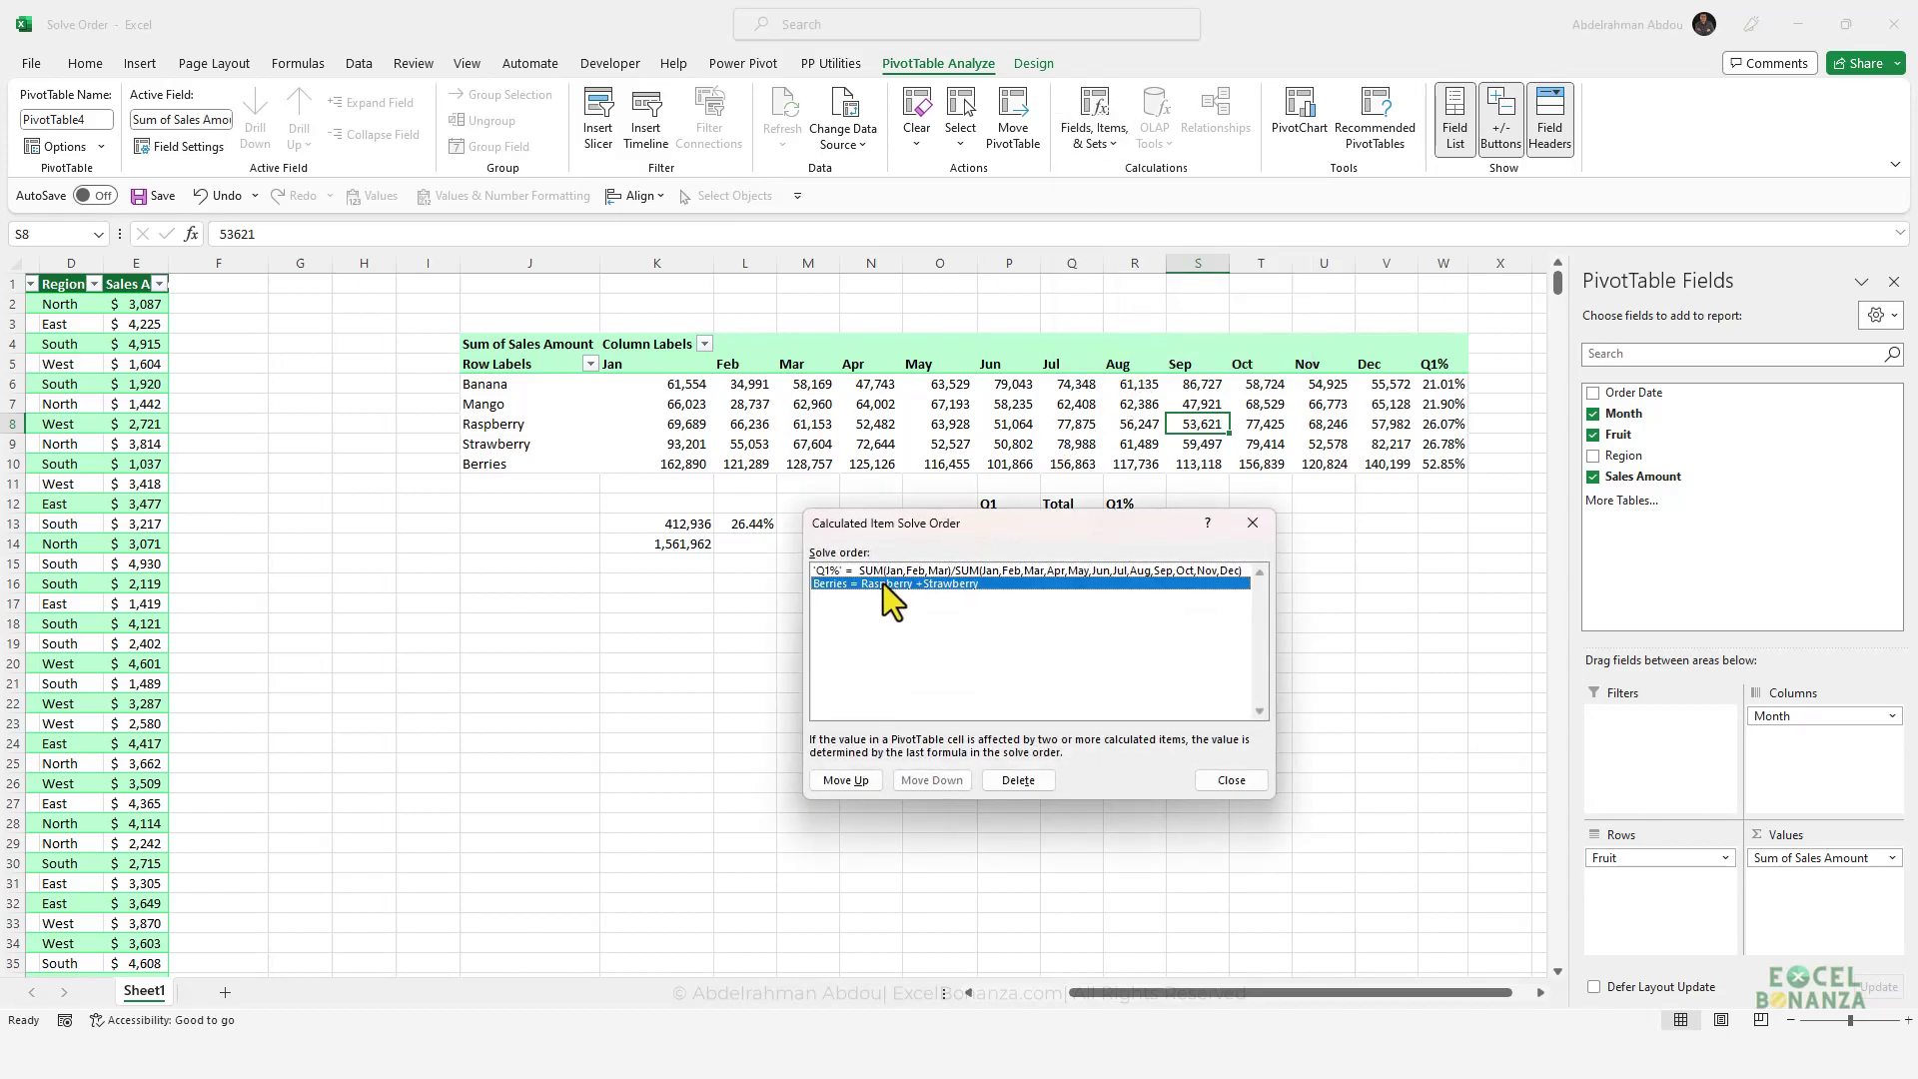
click(866, 784)
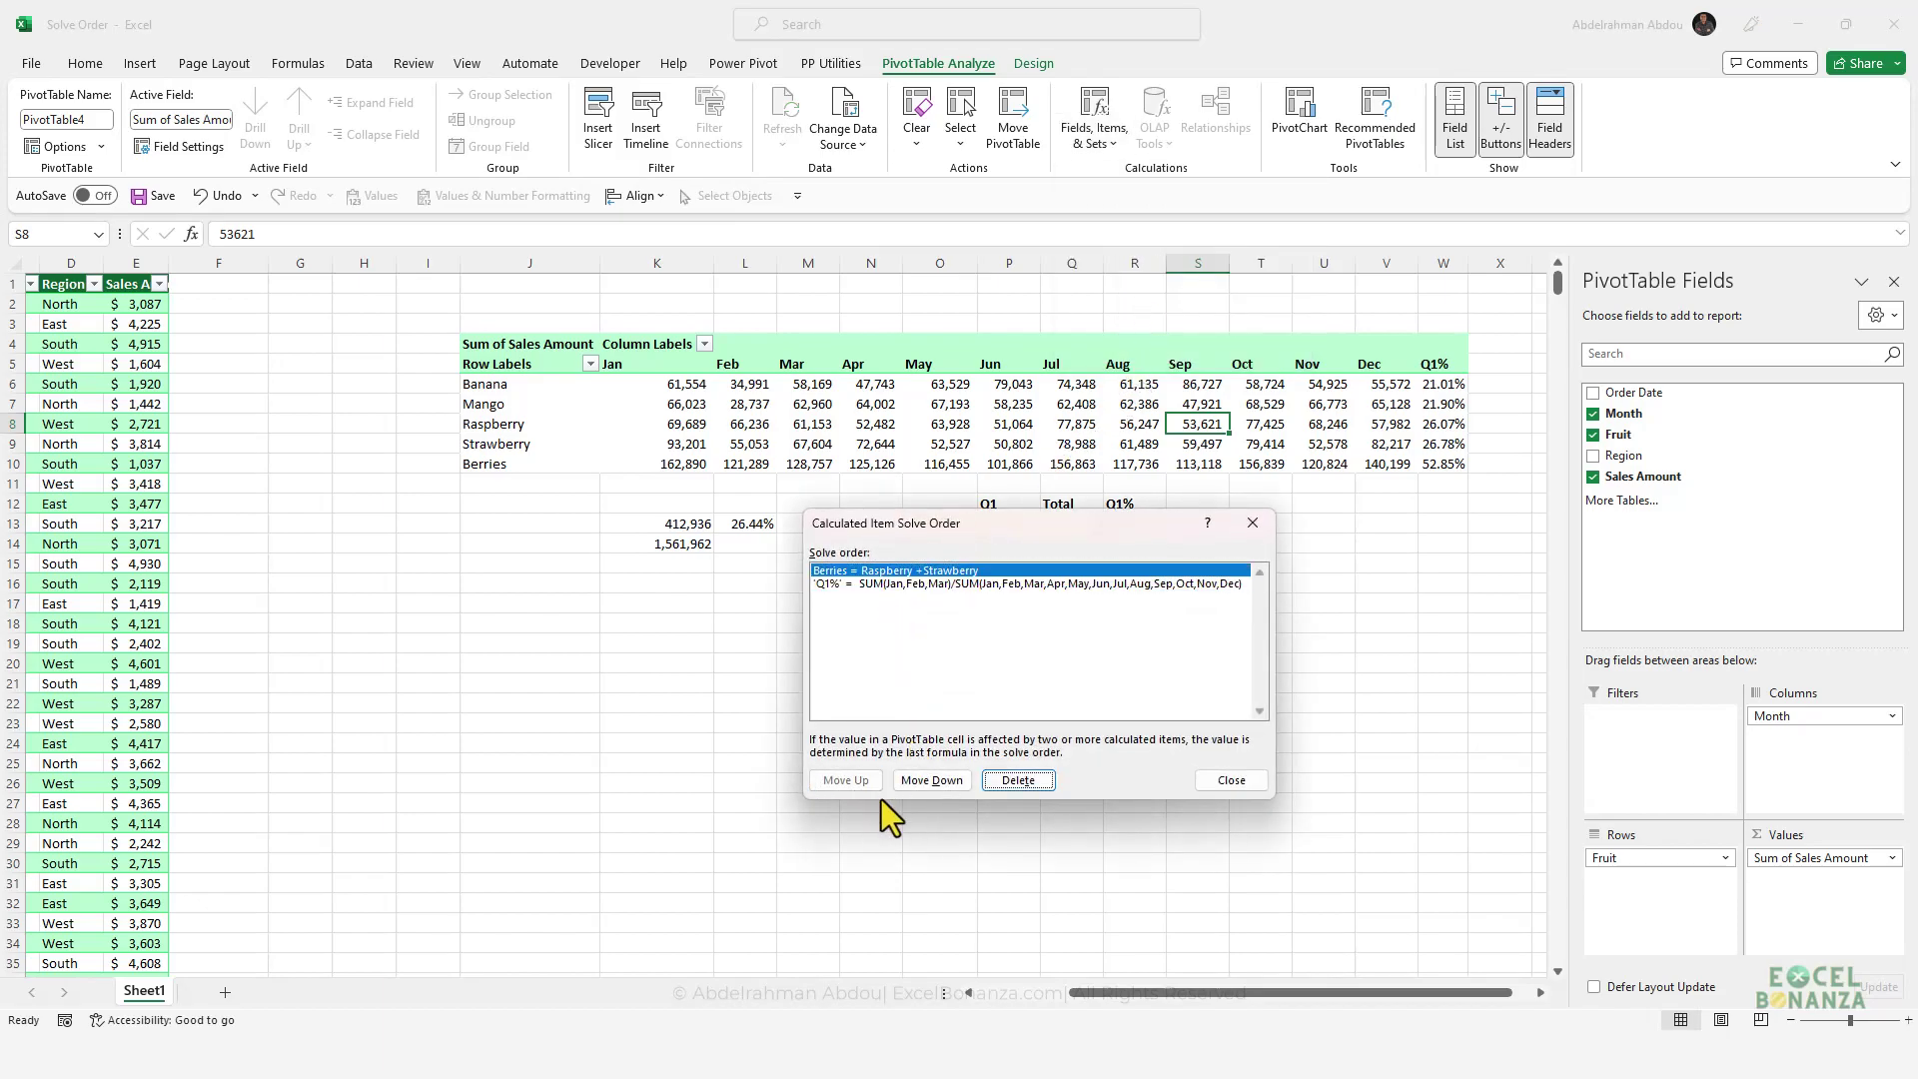
click(866, 583)
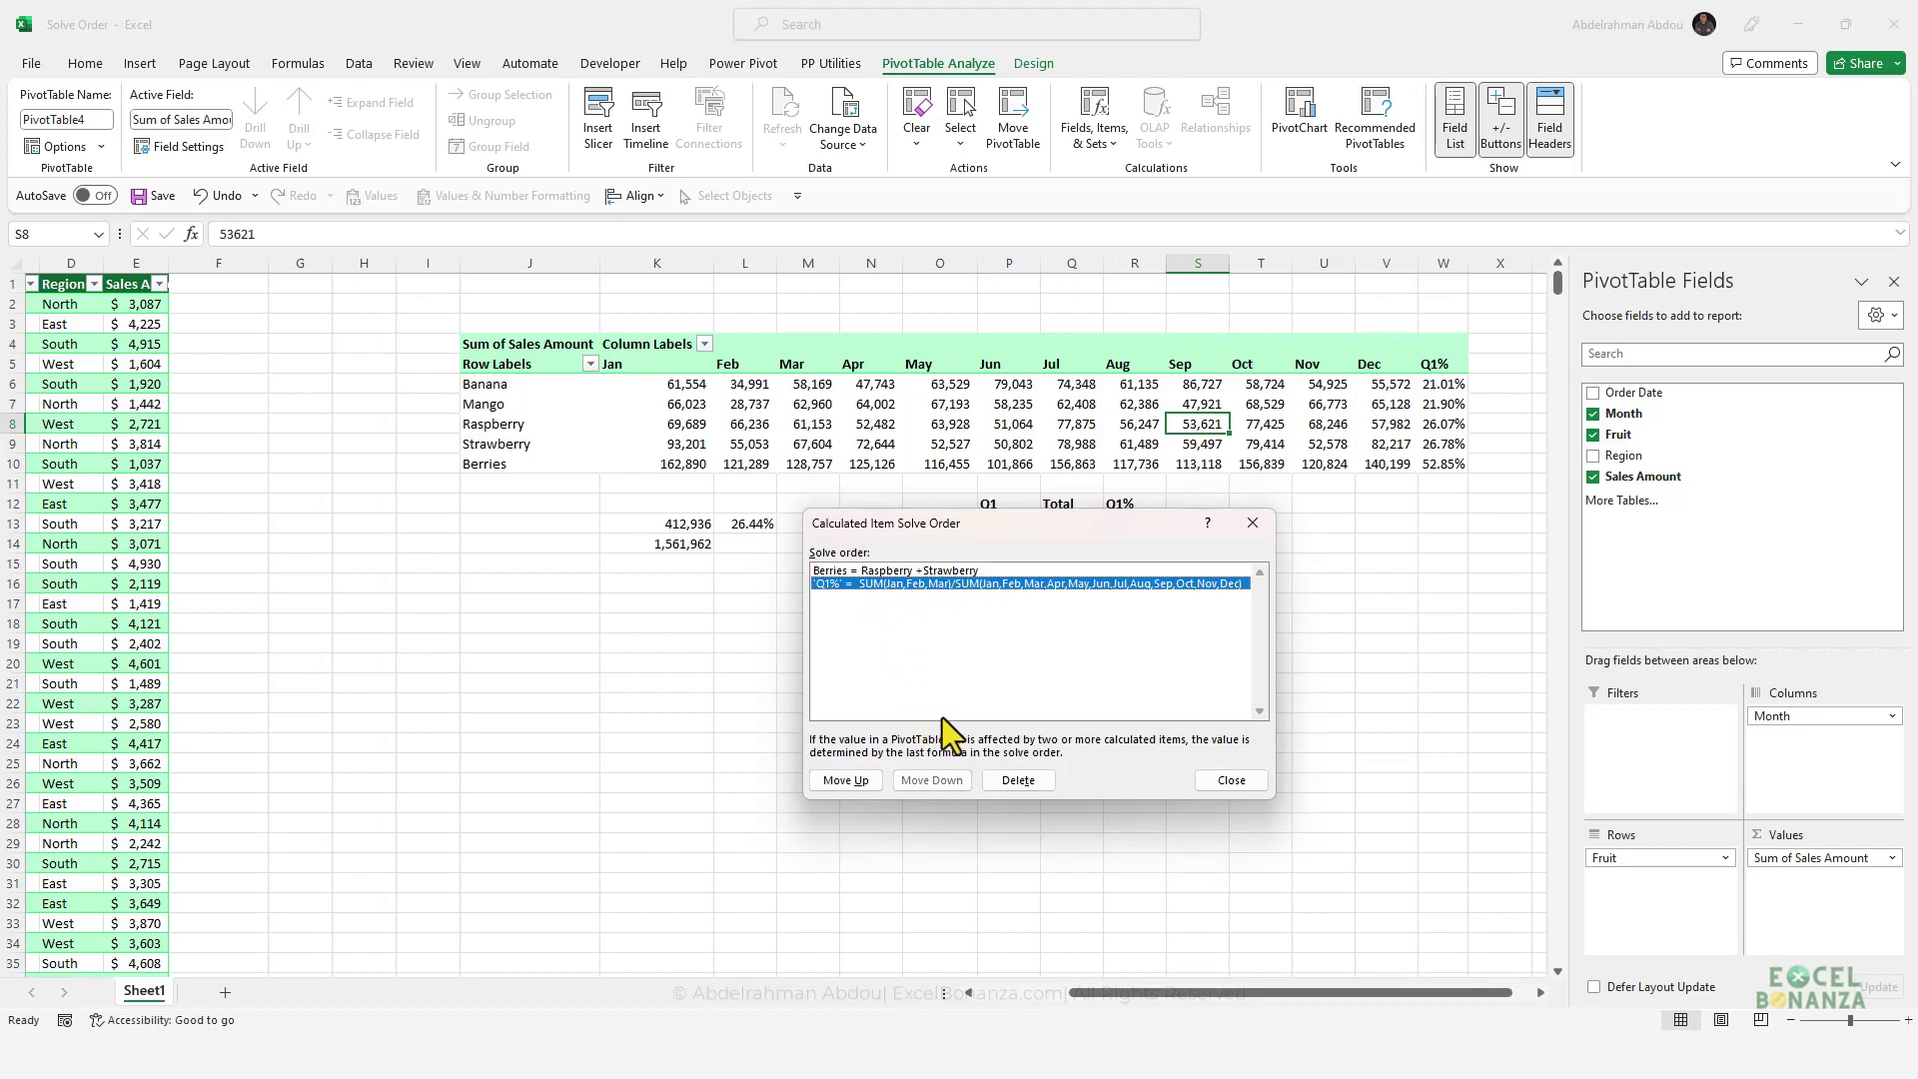
click(1231, 780)
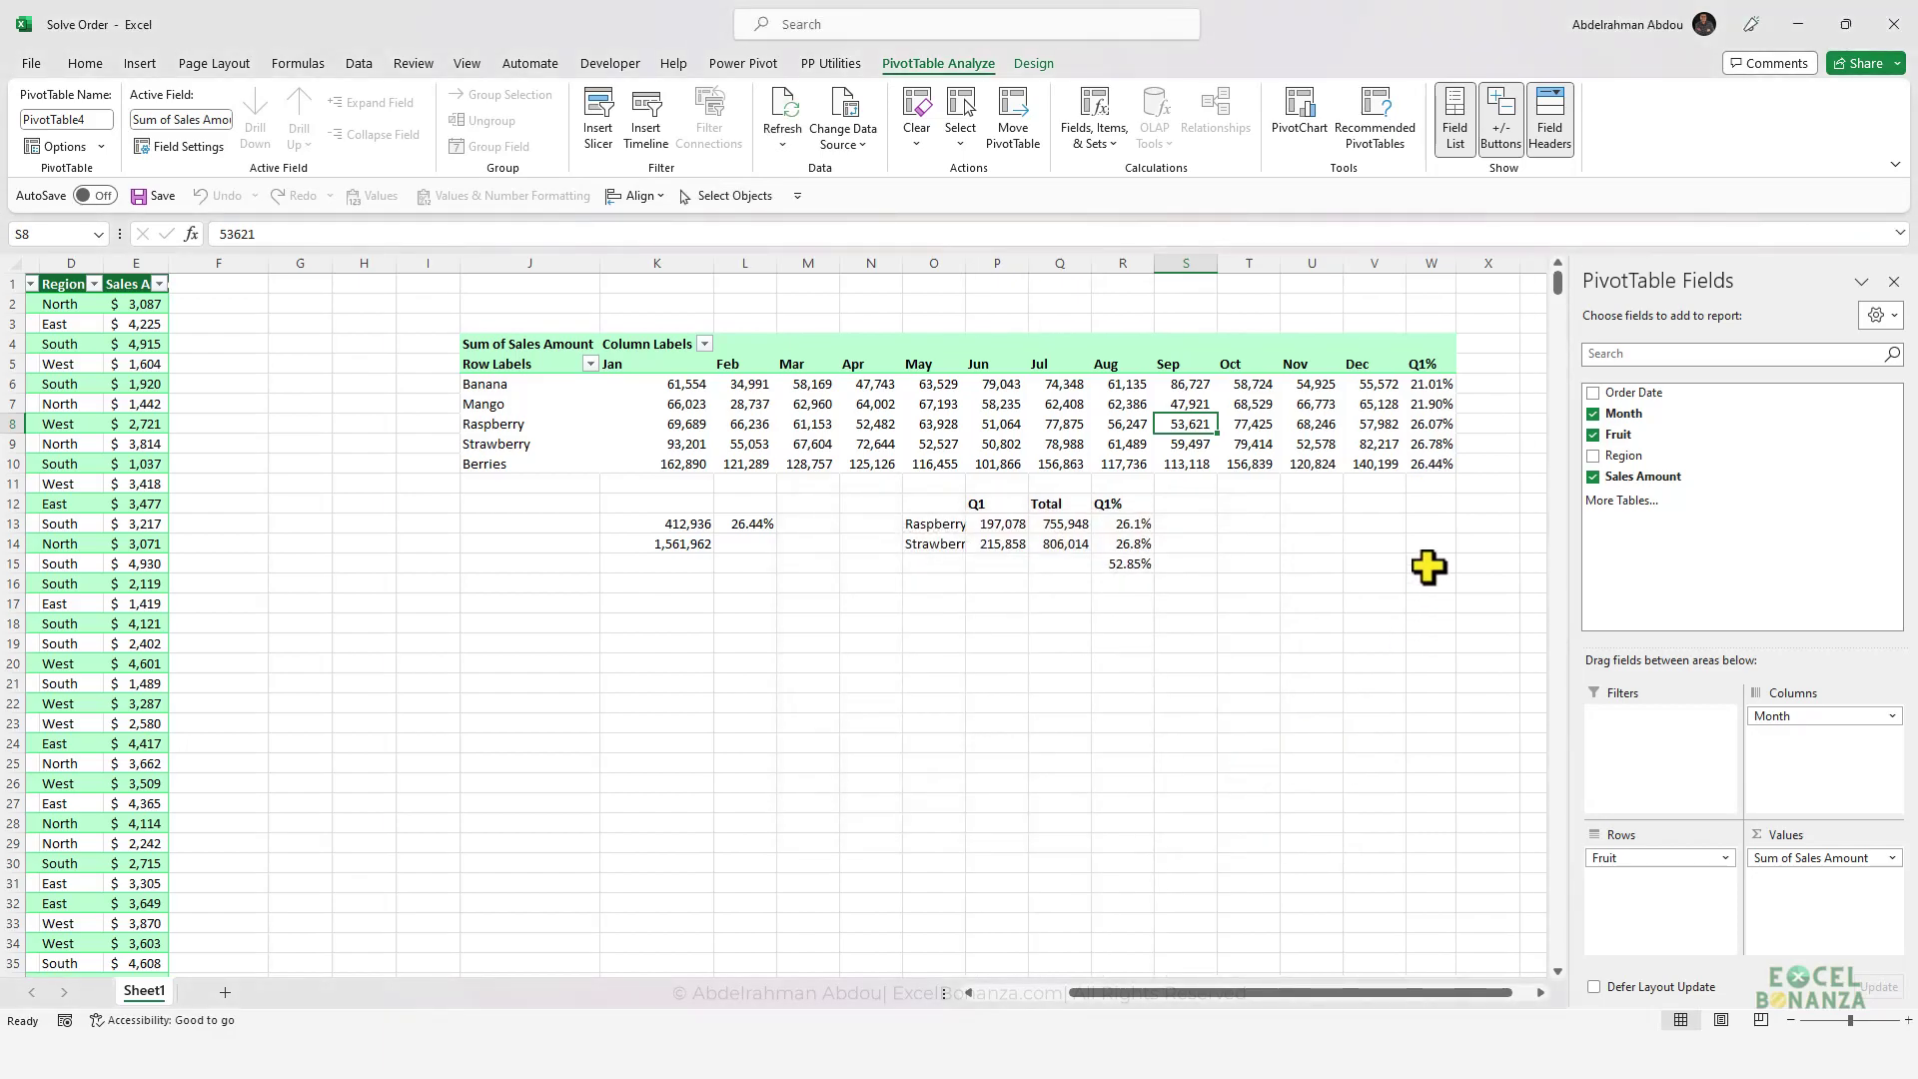
click(1433, 464)
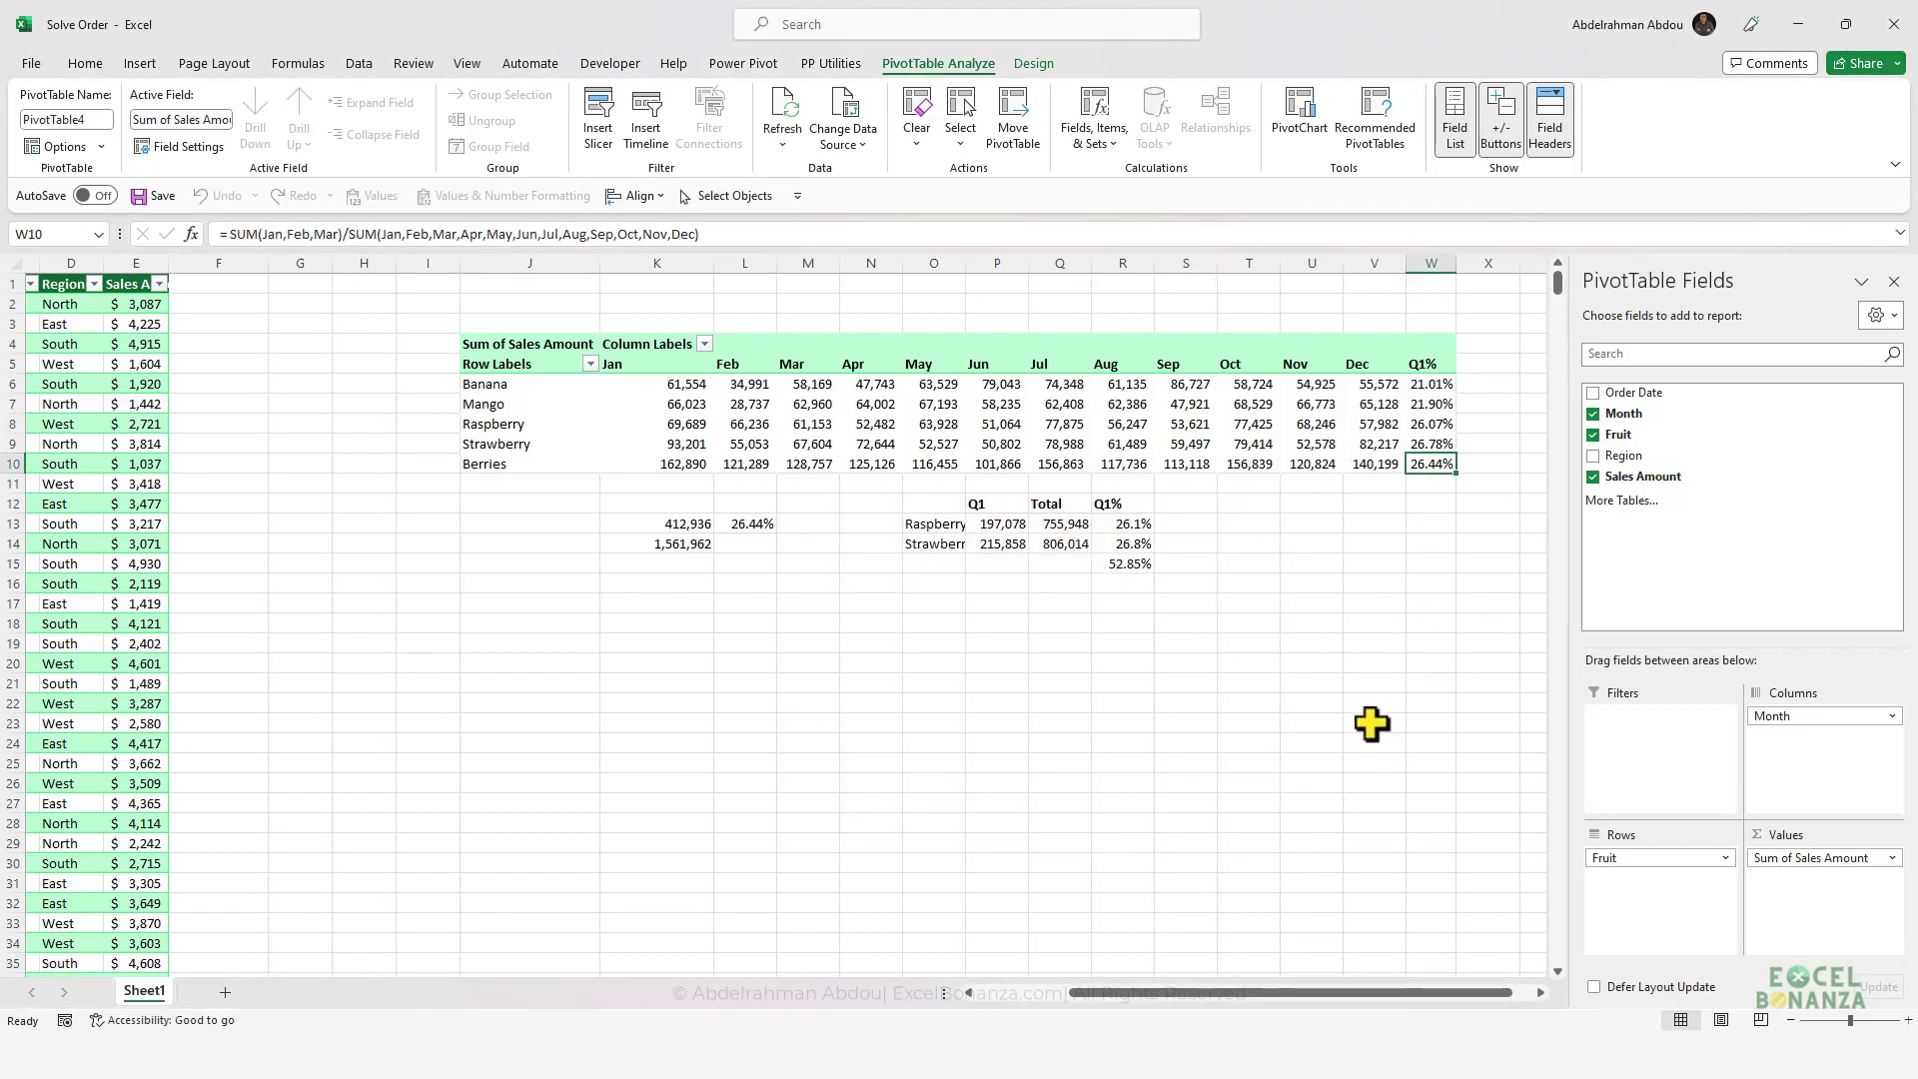